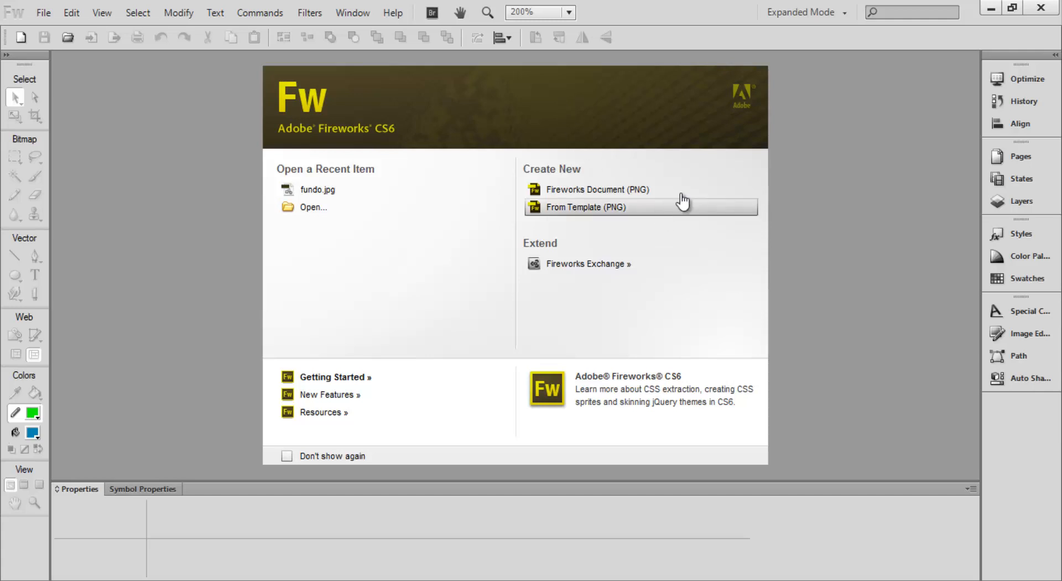
Create a new Fireworks PNG document 800 pixels wide and 400 pixels high.
{"action": "left_click", "coordinate": [654, 188]}
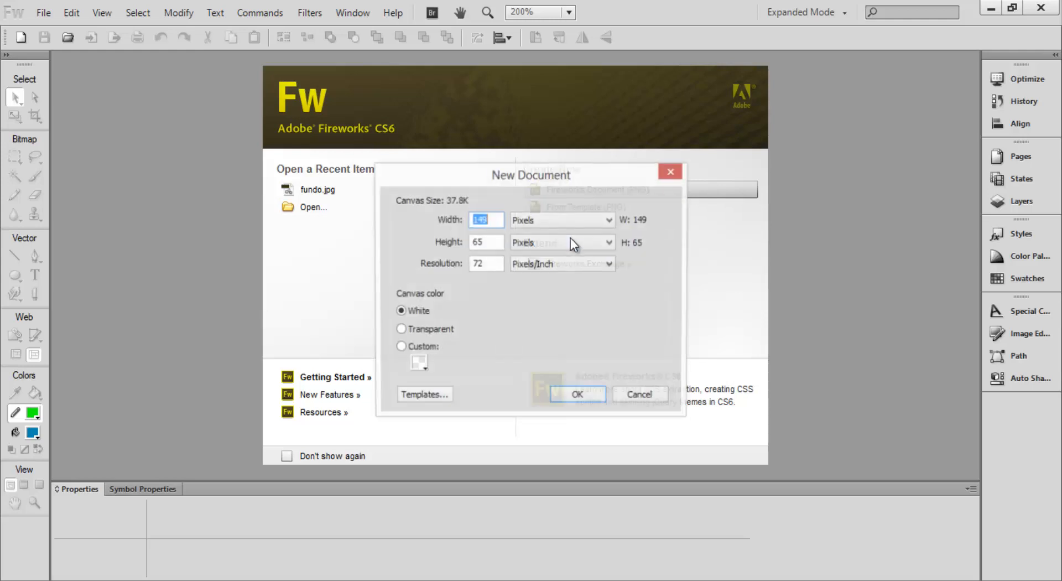
{"action": "type", "text": "800"}
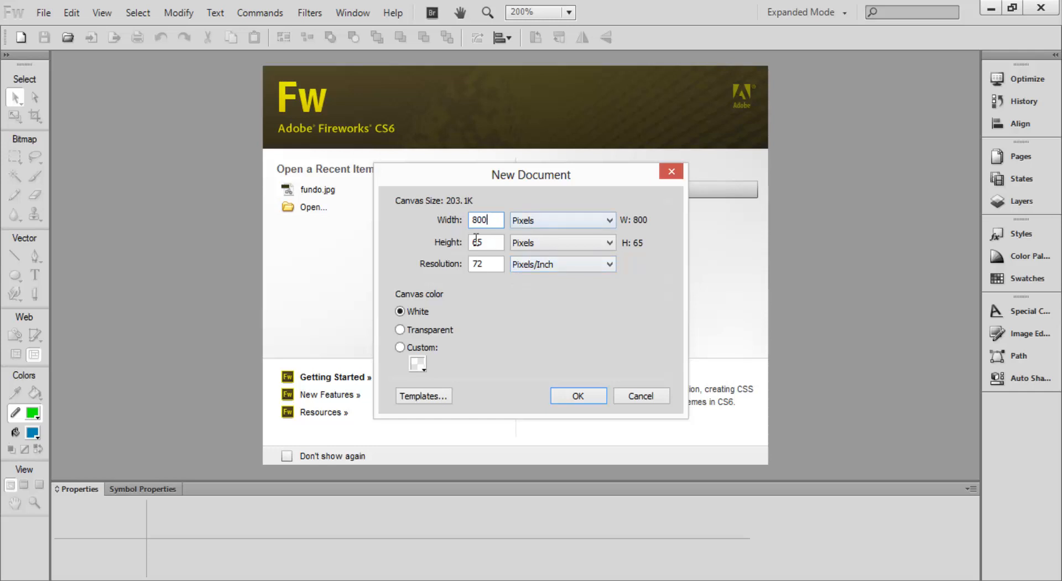
{"action": "key", "text": "Tab"}
{"action": "type", "text": "400"}
{"action": "left_click", "coordinate": [590, 401]}
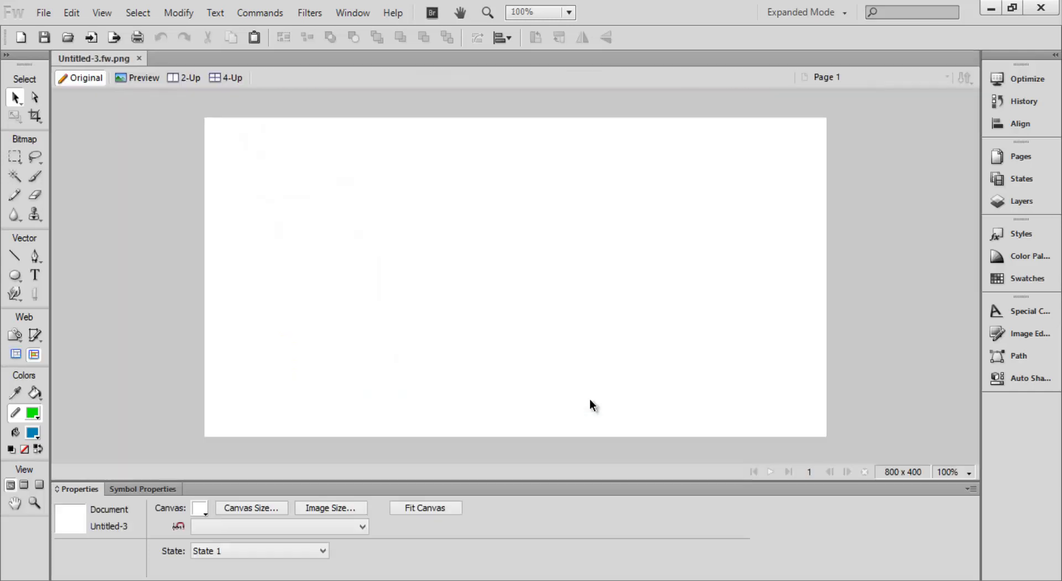
Draw a rectangle about 232 by 82 pixels and move it to about X 271, Y 159 on the canvas.
{"action": "left_click", "coordinate": [17, 275]}
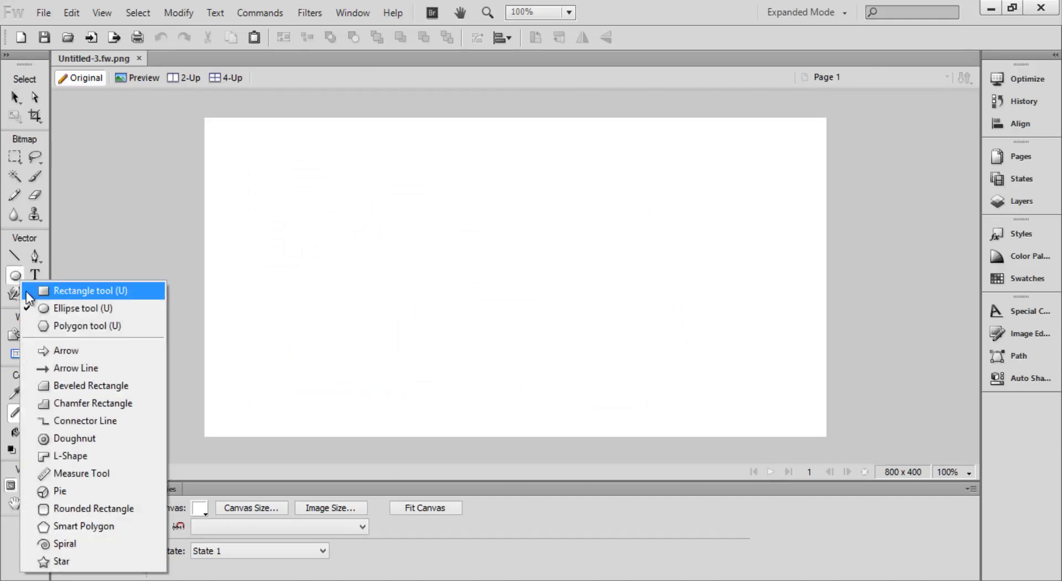
{"action": "left_click", "coordinate": [28, 293]}
{"action": "left_click_drag", "start_coordinate": [381, 271], "coordinate": [561, 335]}
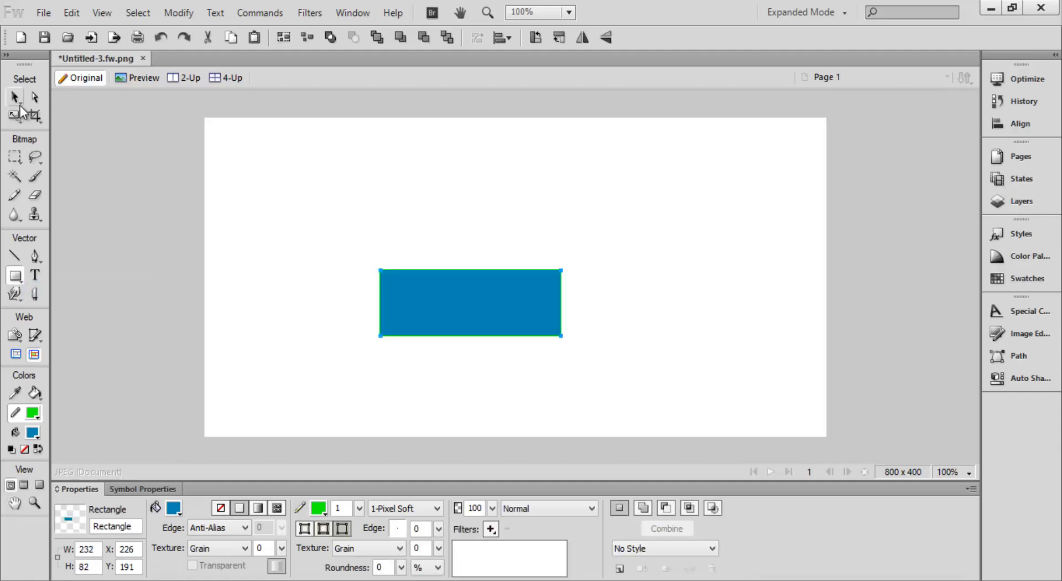
{"action": "left_click", "coordinate": [17, 105]}
{"action": "left_click_drag", "start_coordinate": [467, 293], "coordinate": [485, 268]}
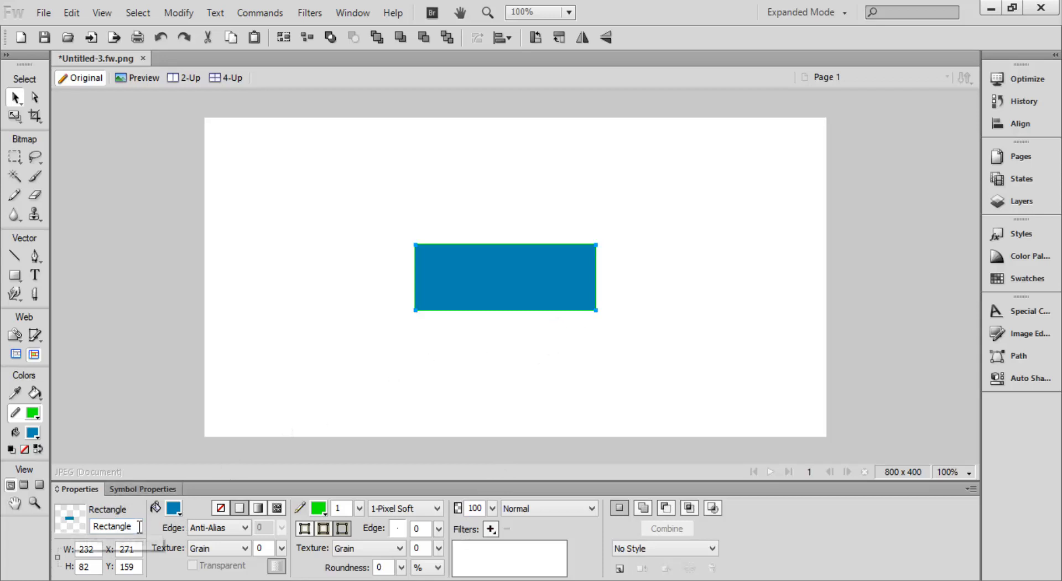
Name the rectangle object "Botão".
{"action": "left_click", "coordinate": [95, 526]}
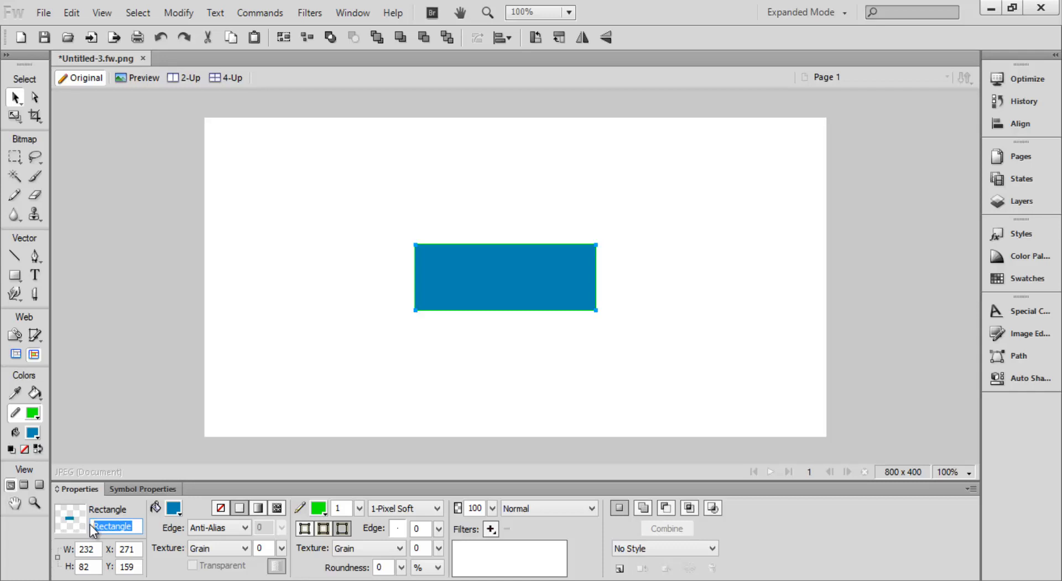
{"action": "type", "text": "Botto"}
{"action": "key", "text": "BackSpace"}
{"action": "key", "text": "BackSpace"}
{"action": "type", "text": "ão"}
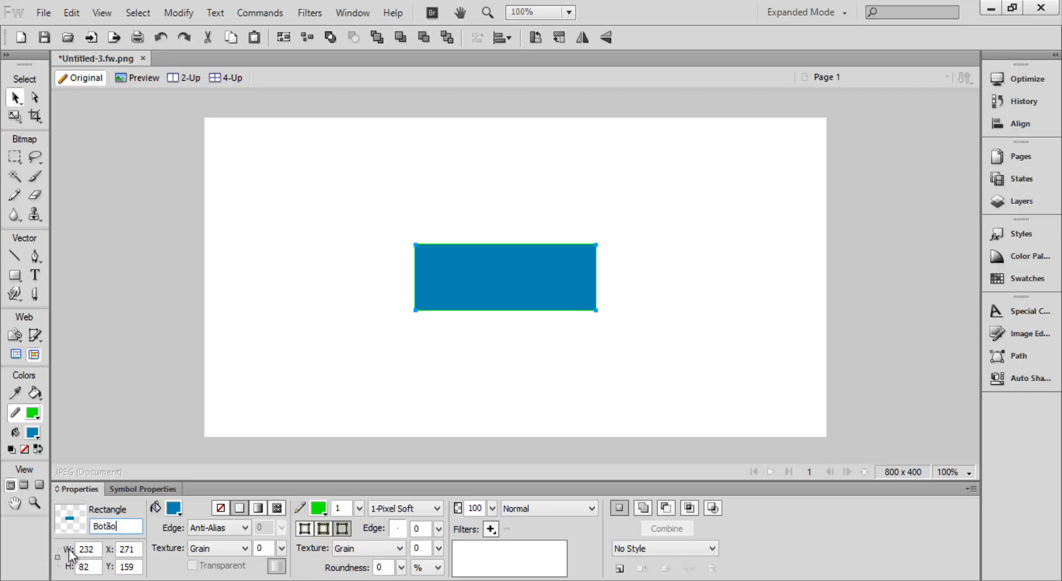
{"action": "left_click", "coordinate": [83, 550]}
{"action": "left_click_drag", "start_coordinate": [95, 549], "coordinate": [78, 568]}
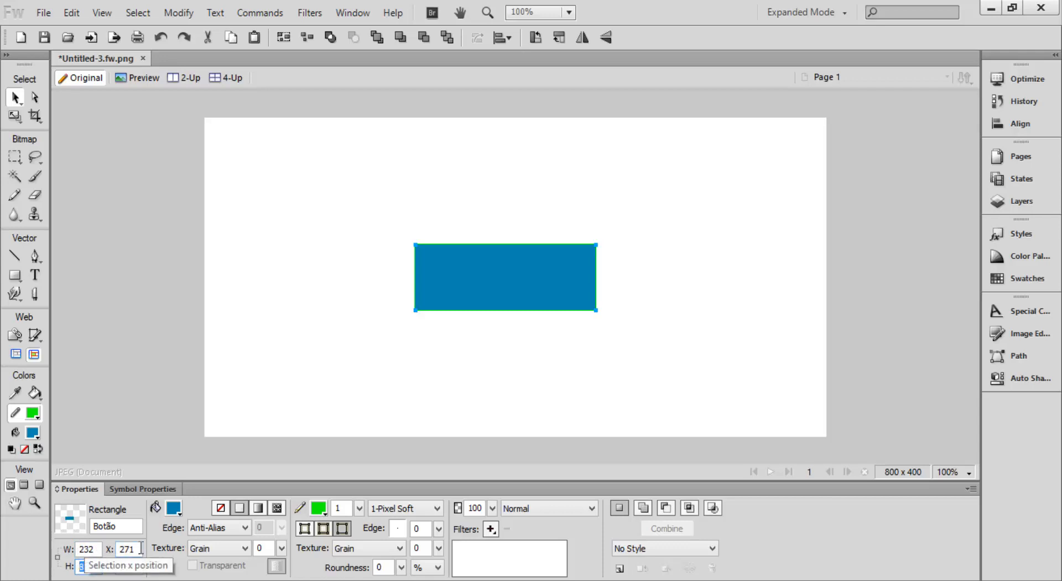
{"action": "left_click_drag", "start_coordinate": [138, 549], "coordinate": [116, 549]}
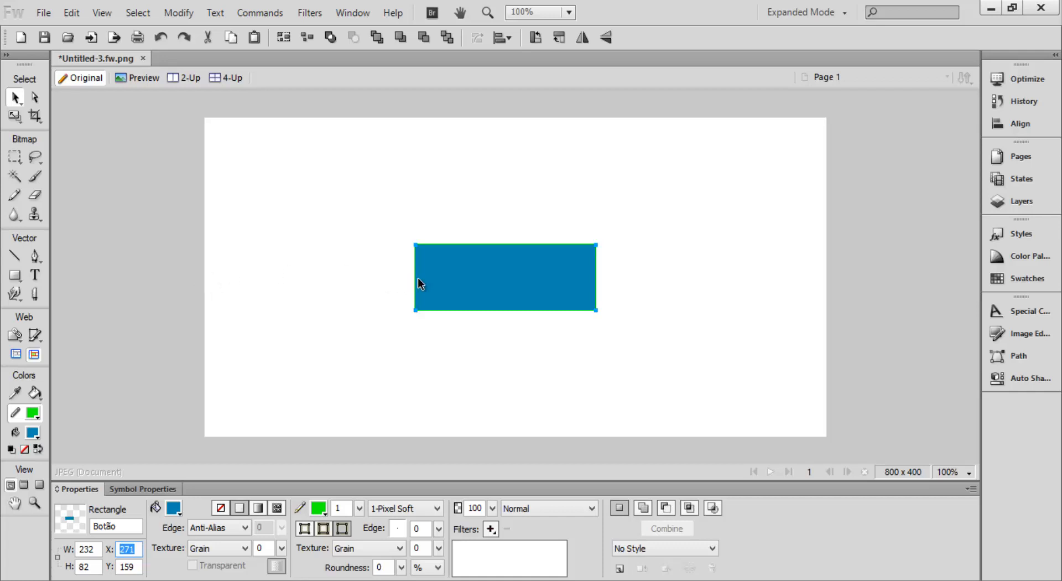
Nudge the rectangle leftward along the canvas to X 216.
{"action": "key", "text": "Left"}
{"action": "key", "text": "Left"}
{"action": "key", "text": "Left"}
{"action": "key", "text": "Left"}
{"action": "key", "text": "Left"}
{"action": "key", "text": "Left"}
{"action": "key", "text": "Left"}
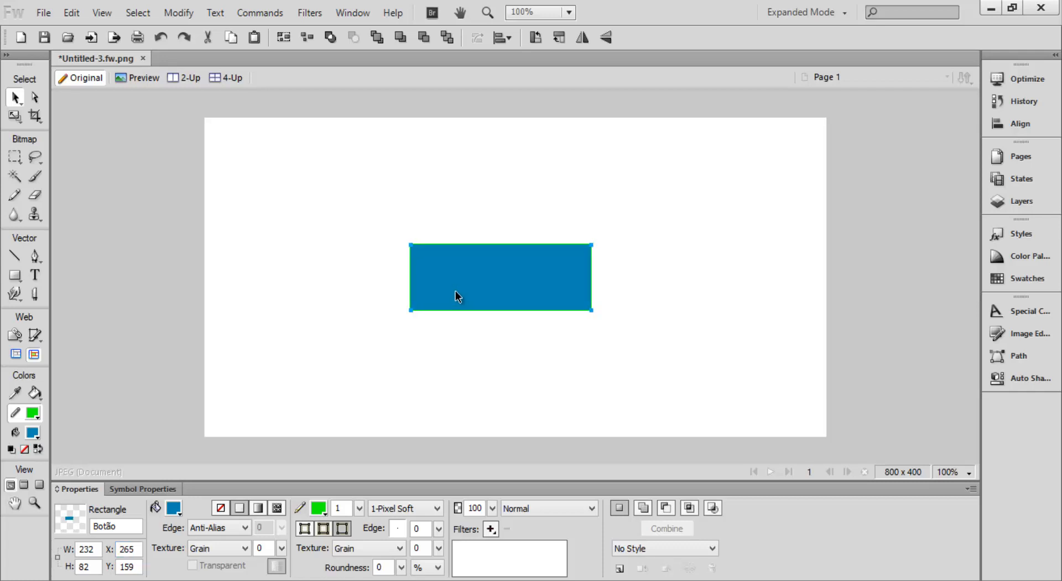
{"action": "key", "text": "Left"}
{"action": "key", "text": "Left"}
{"action": "key", "text": "Left"}
{"action": "key", "text": "Left"}
{"action": "key", "text": "Left"}
{"action": "key", "text": "Left"}
{"action": "key", "text": "Left"}
{"action": "key", "text": "Left"}
{"action": "key", "text": "Left"}
{"action": "key", "text": "Left"}
{"action": "key", "text": "Left"}
{"action": "key", "text": "Left"}
{"action": "key", "text": "Left"}
{"action": "key", "text": "Left"}
{"action": "key", "text": "Left"}
{"action": "key", "text": "Left"}
{"action": "key", "text": "Left"}
{"action": "key", "text": "Left"}
{"action": "key", "text": "Left"}
{"action": "key", "text": "Left"}
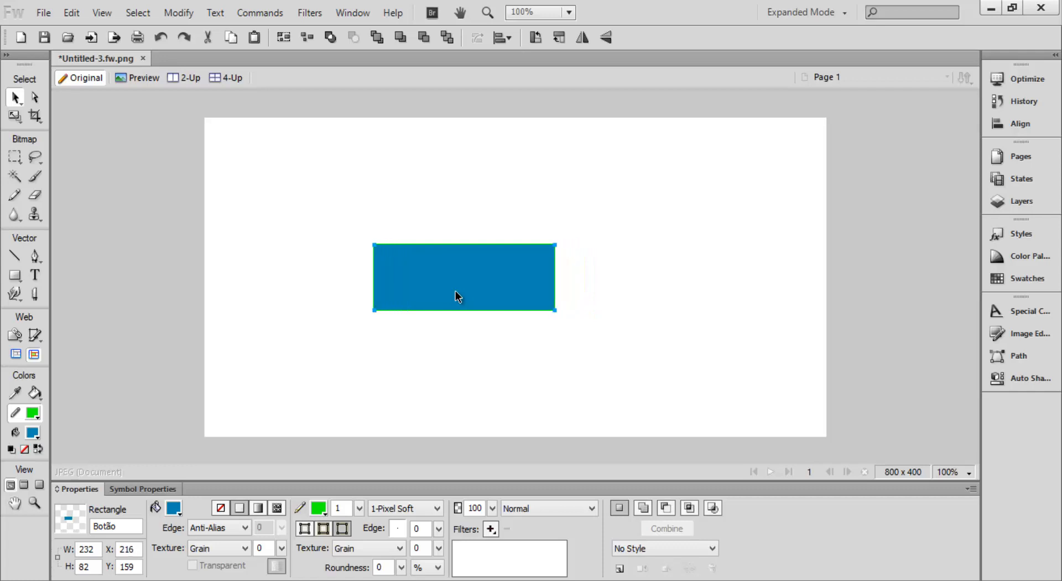
{"action": "key", "text": "Left"}
{"action": "key", "text": "Left"}
{"action": "key", "text": "Left"}
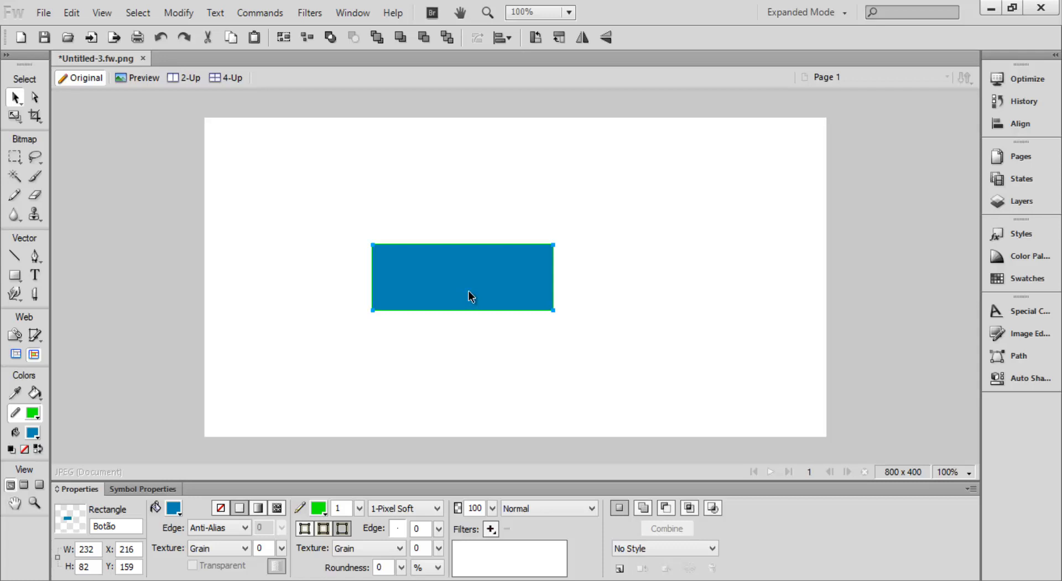
Reselect the rectangle and nudge it left, down and back up to X 213, Y 157.
{"action": "left_click", "coordinate": [596, 334]}
{"action": "left_click", "coordinate": [505, 278]}
{"action": "key", "text": "Left"}
{"action": "key", "text": "Left"}
{"action": "key", "text": "Left"}
{"action": "key", "text": "Down"}
{"action": "key", "text": "Down"}
{"action": "key", "text": "Down"}
{"action": "key", "text": "Down"}
{"action": "key", "text": "Down"}
{"action": "key", "text": "Down"}
{"action": "key", "text": "Down"}
{"action": "key", "text": "Down"}
{"action": "key", "text": "Down"}
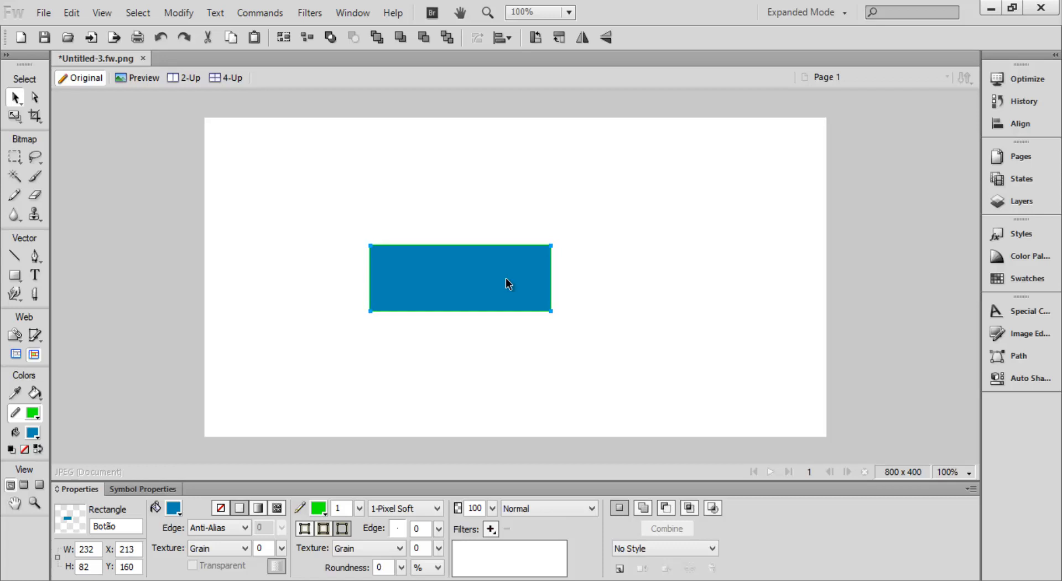
{"action": "key", "text": "Up"}
{"action": "key", "text": "Up"}
{"action": "key", "text": "Up"}
{"action": "key", "text": "Up"}
{"action": "key", "text": "Up"}
{"action": "key", "text": "Up"}
{"action": "key", "text": "Up"}
{"action": "key", "text": "Up"}
{"action": "key", "text": "Up"}
{"action": "key", "text": "Up"}
{"action": "key", "text": "Up"}
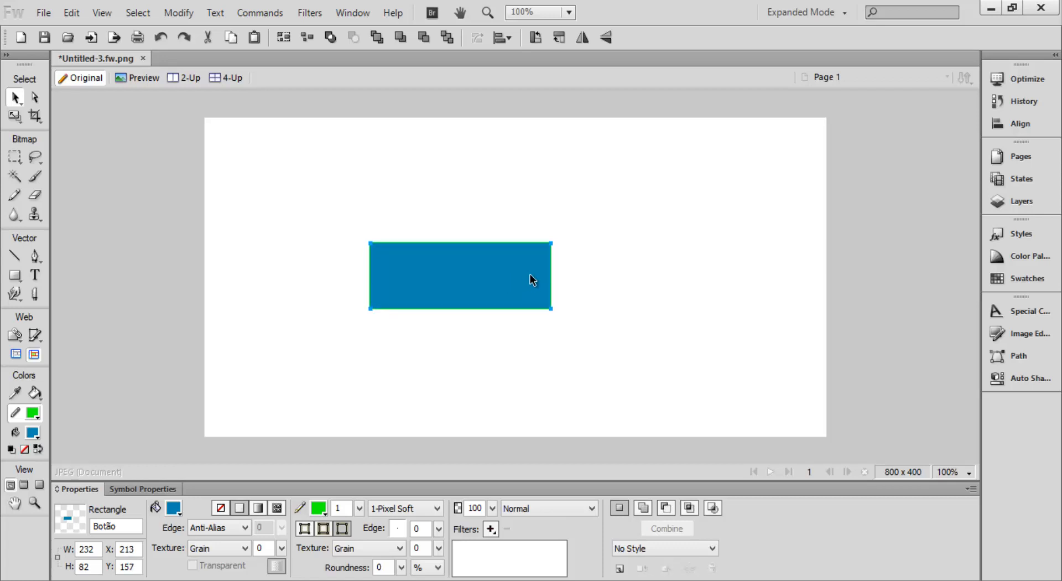
{"action": "left_click_drag", "start_coordinate": [529, 274], "coordinate": [589, 295]}
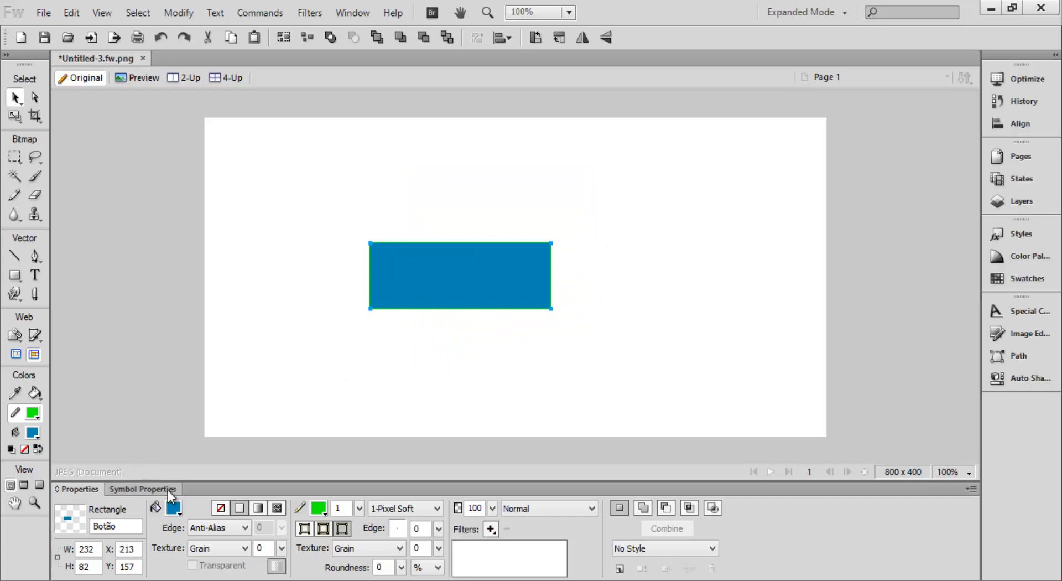
Remove the rectangle's fill, and give it a solid light grey fill instead.
{"action": "left_click", "coordinate": [174, 507]}
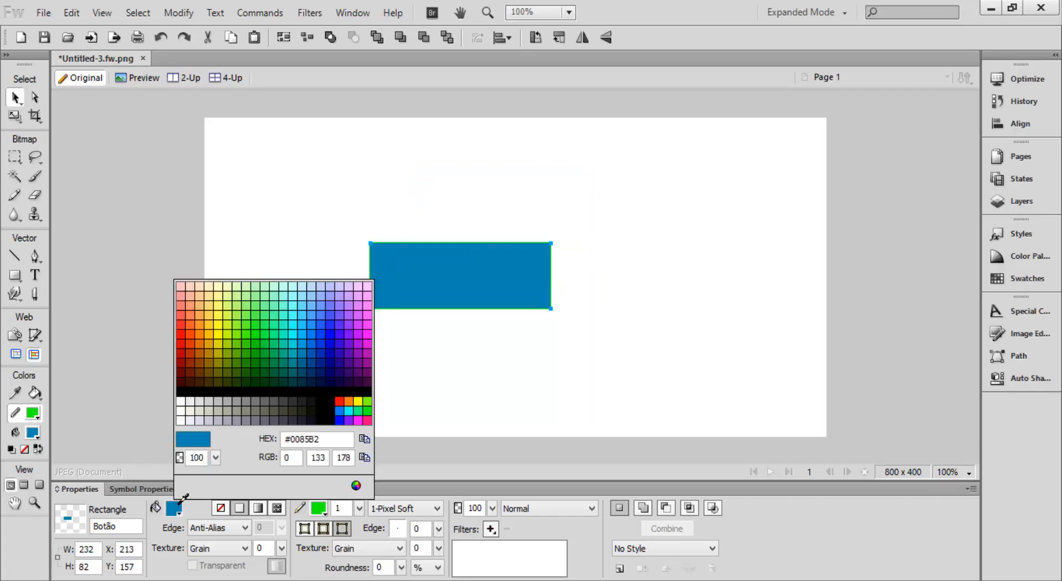
{"action": "left_click", "coordinate": [180, 500]}
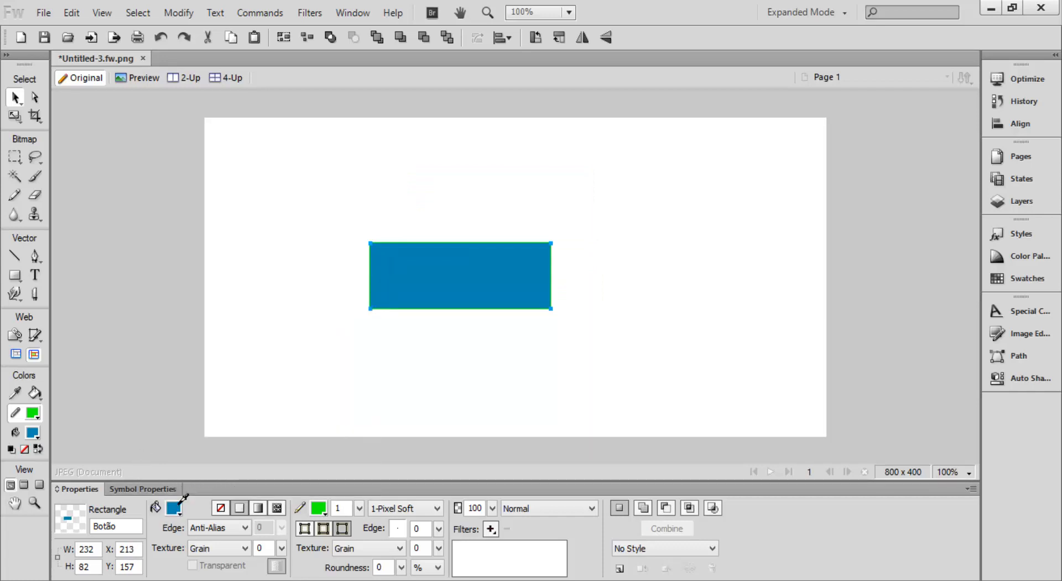
{"action": "left_click", "coordinate": [220, 507]}
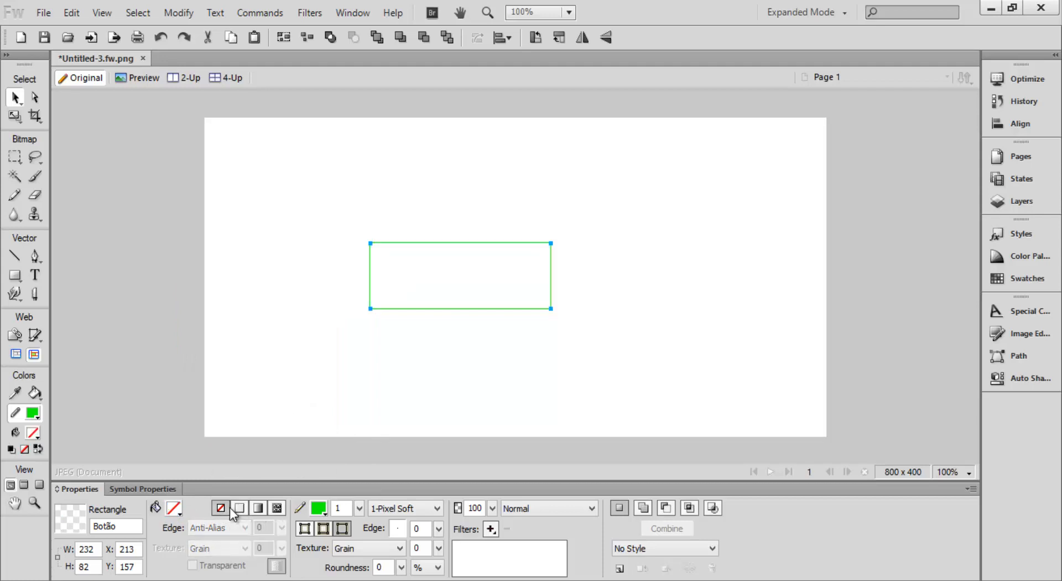
{"action": "left_click", "coordinate": [239, 508]}
{"action": "left_click", "coordinate": [239, 510]}
{"action": "left_click", "coordinate": [239, 510]}
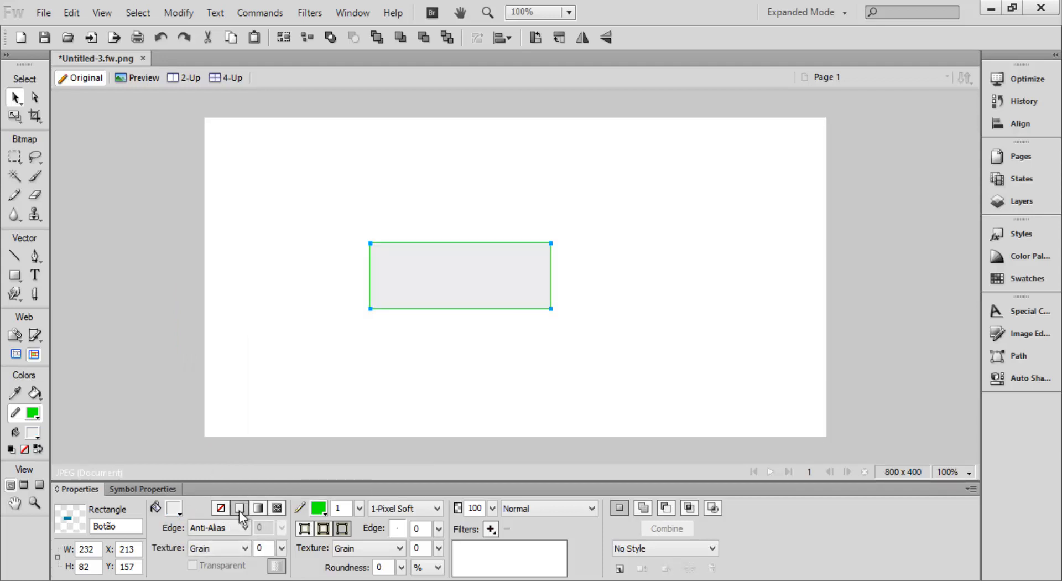
Try an elliptical gradient fill on the rectangle and replace it with solid cyan.
{"action": "left_click", "coordinate": [251, 512]}
{"action": "left_click", "coordinate": [251, 512]}
{"action": "left_click", "coordinate": [251, 512]}
{"action": "left_click", "coordinate": [252, 513]}
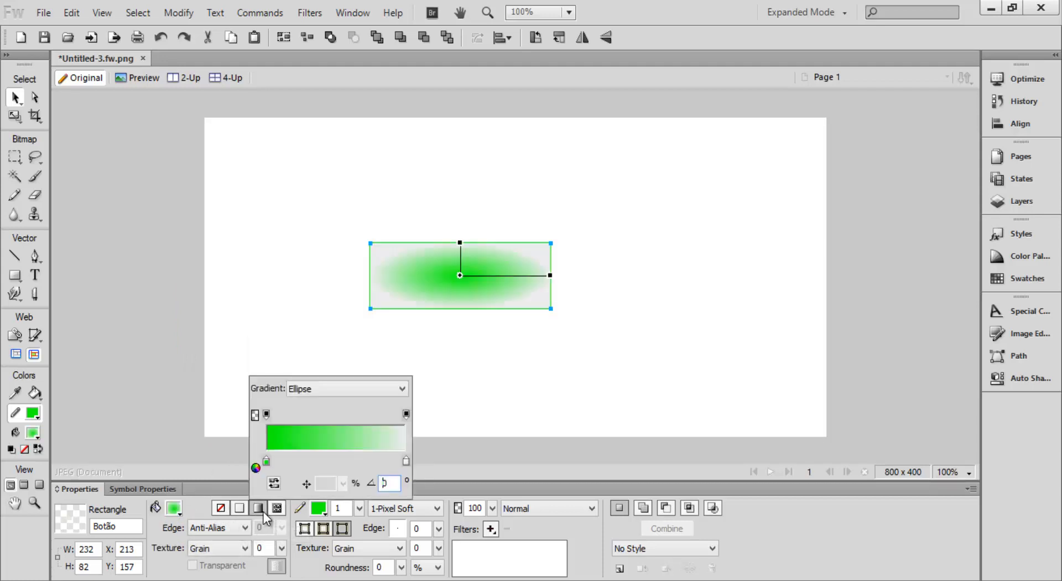
{"action": "left_click", "coordinate": [274, 510]}
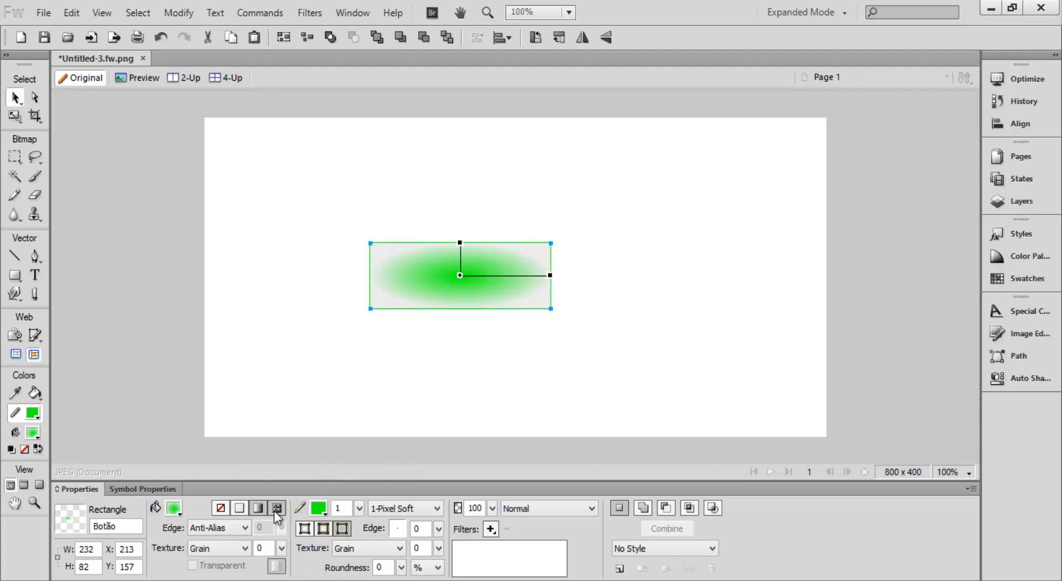
{"action": "left_click", "coordinate": [239, 507]}
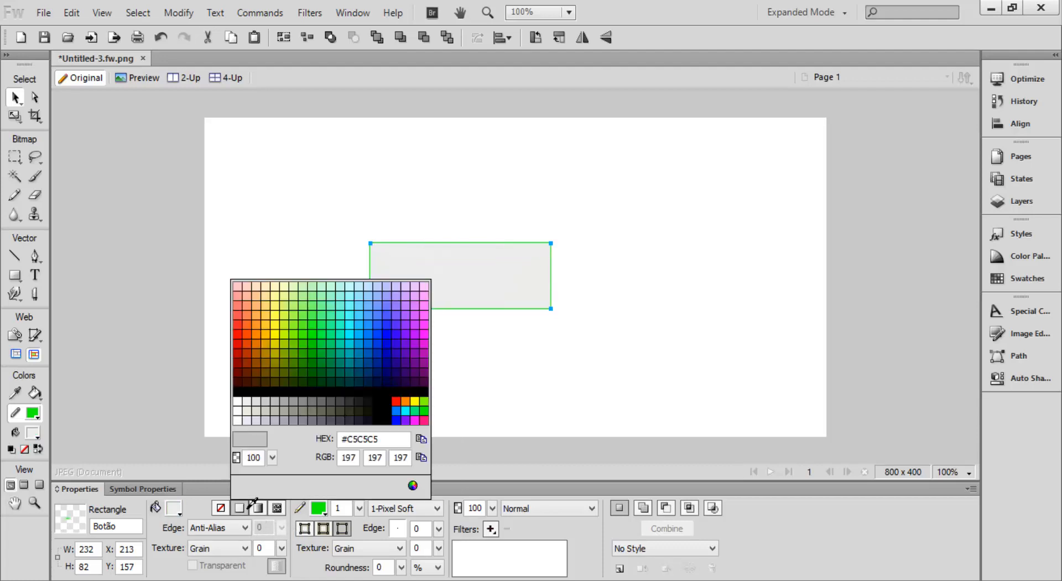
{"action": "left_click", "coordinate": [351, 334]}
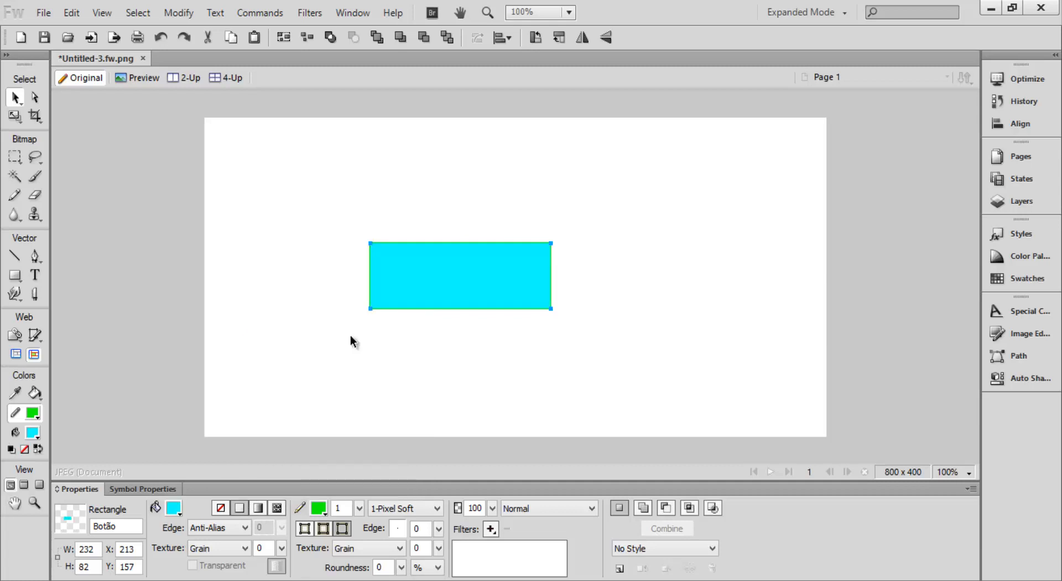
Examine the rectangle's fill edge and texture options and the stroke colour palette, keeping the Anti-Alias edge.
{"action": "left_click", "coordinate": [213, 524]}
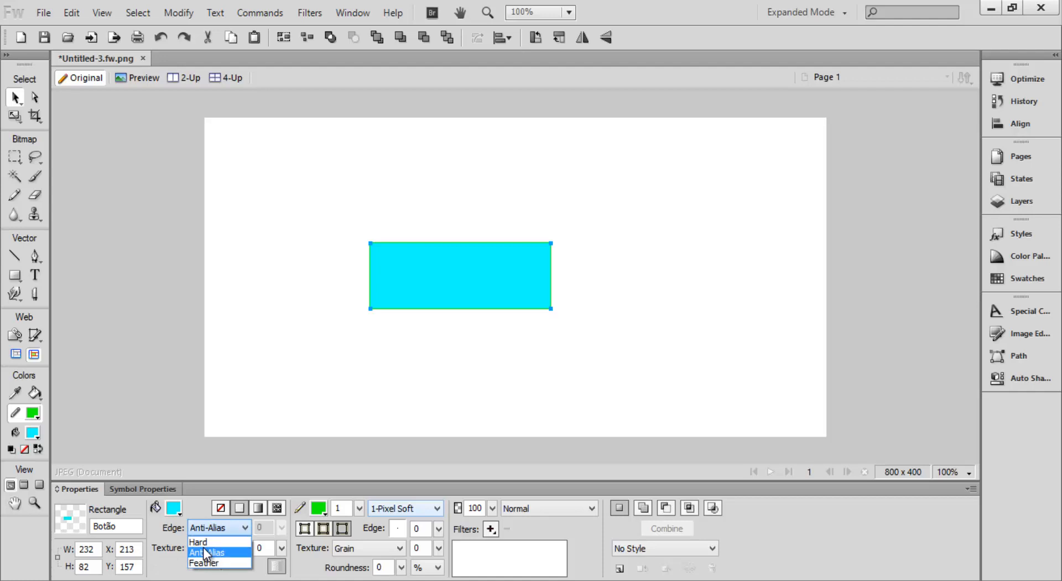
{"action": "left_click", "coordinate": [204, 552]}
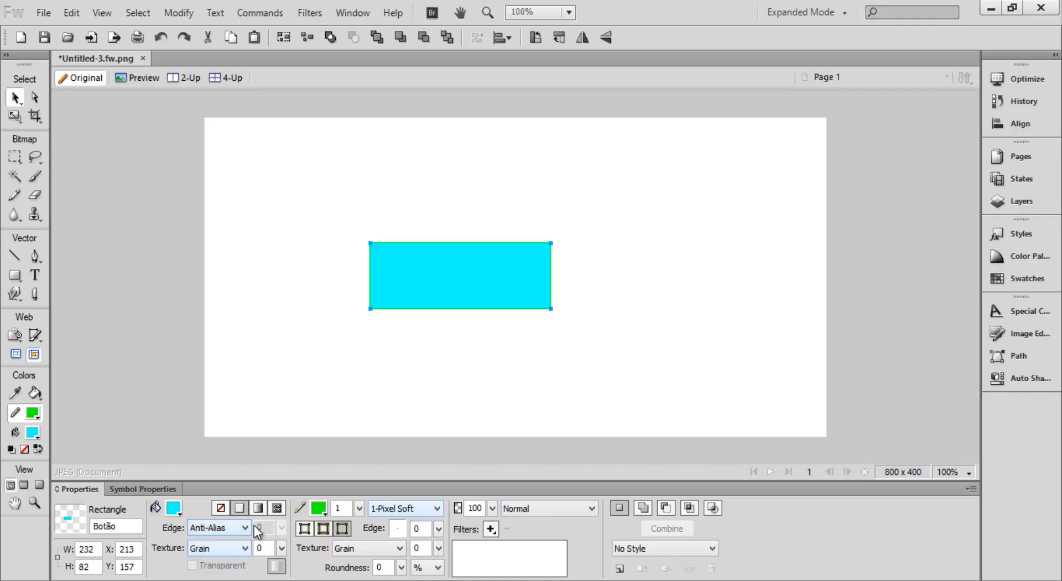
{"action": "left_click", "coordinate": [244, 541]}
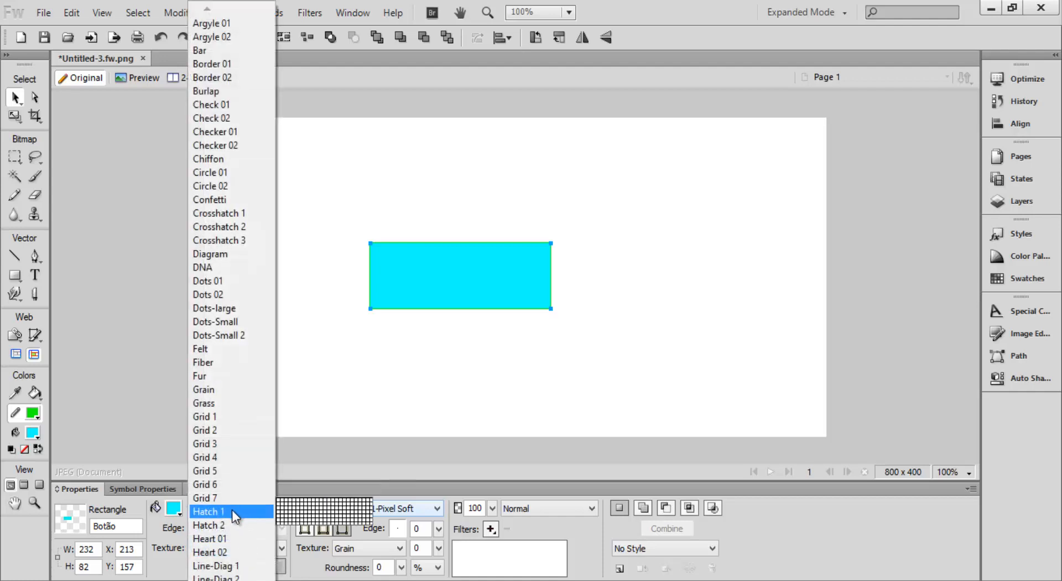
{"action": "left_click", "coordinate": [178, 536]}
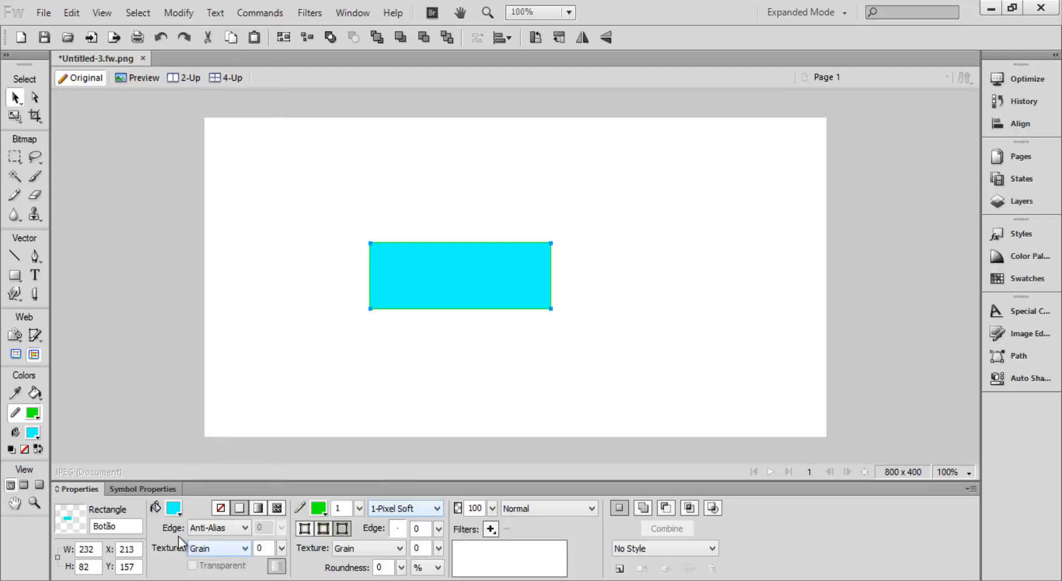
{"action": "left_click", "coordinate": [321, 508]}
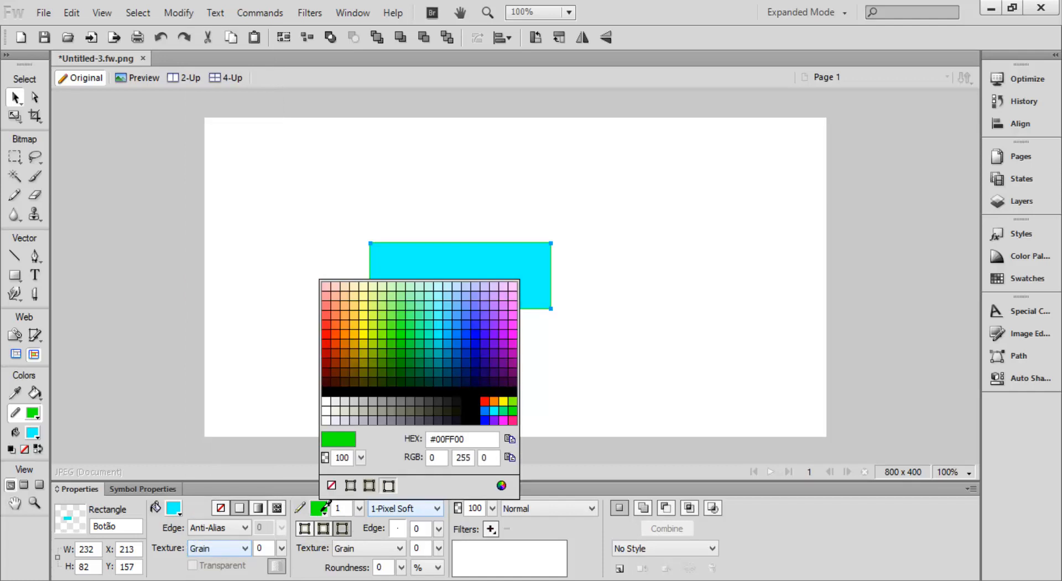
{"action": "left_click", "coordinate": [322, 511]}
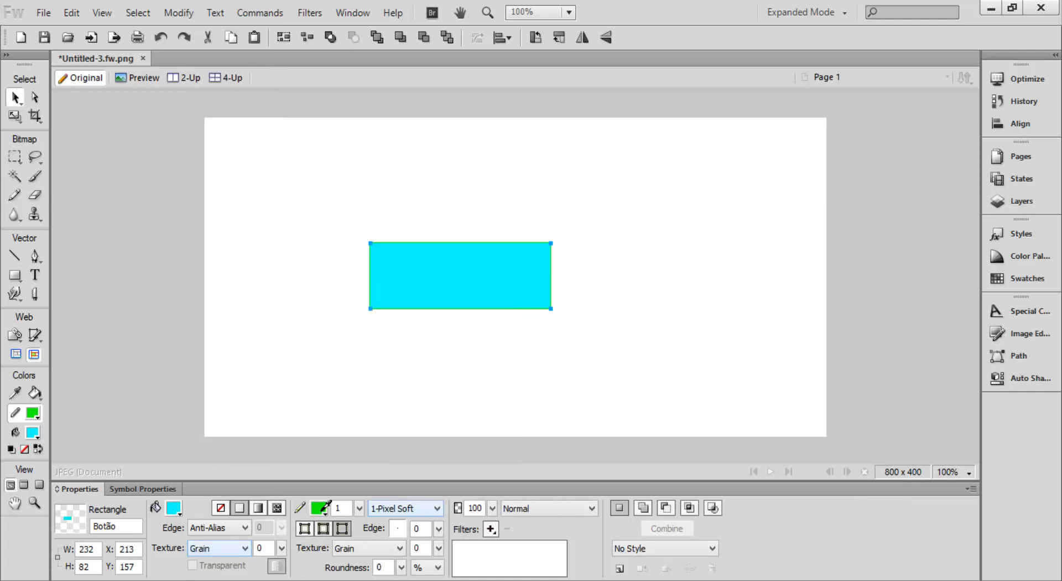
Set the rectangle's stroke to None and its fill colour to medium blue.
{"action": "left_click", "coordinate": [386, 510]}
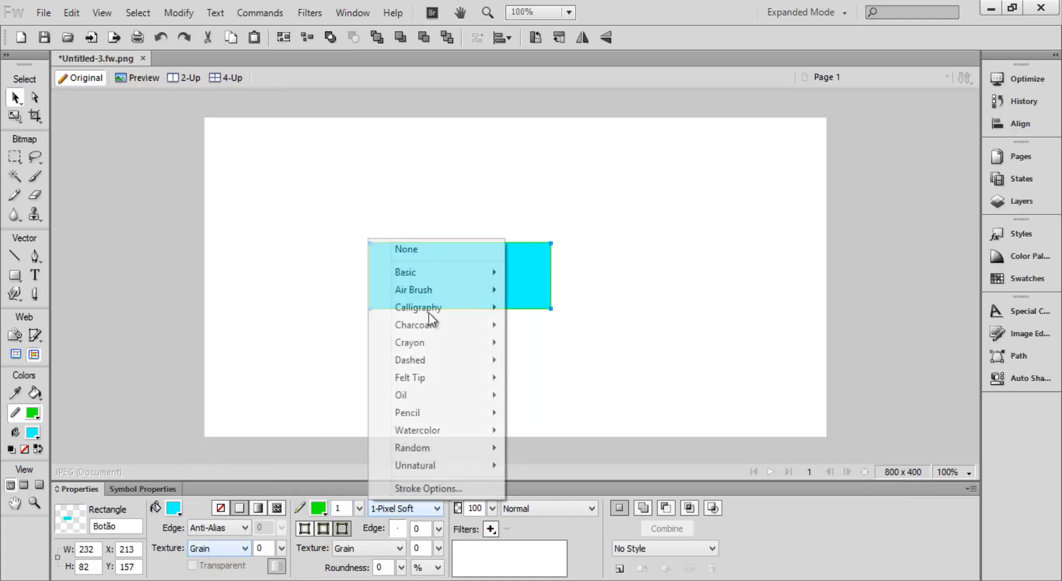
{"action": "left_click", "coordinate": [443, 251]}
{"action": "left_click", "coordinate": [174, 507]}
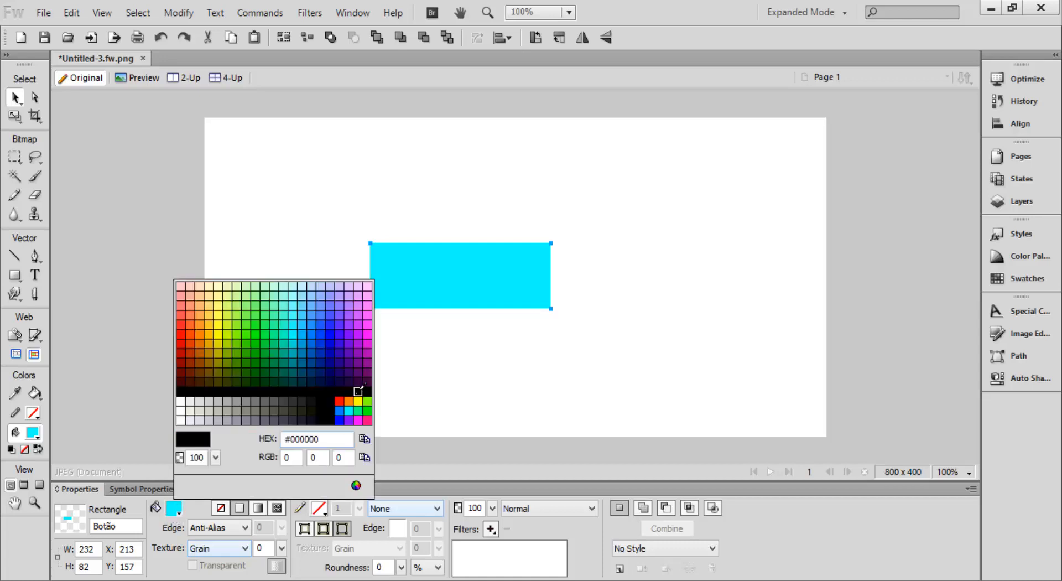
{"action": "left_click", "coordinate": [320, 351]}
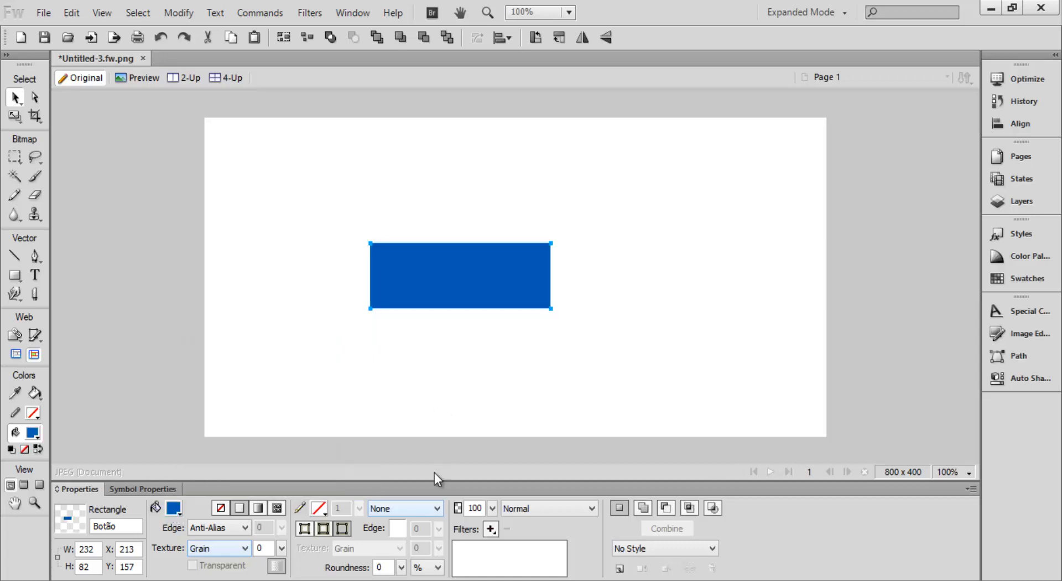
Reduce the rectangle's opacity to 0.
{"action": "left_click", "coordinate": [492, 507]}
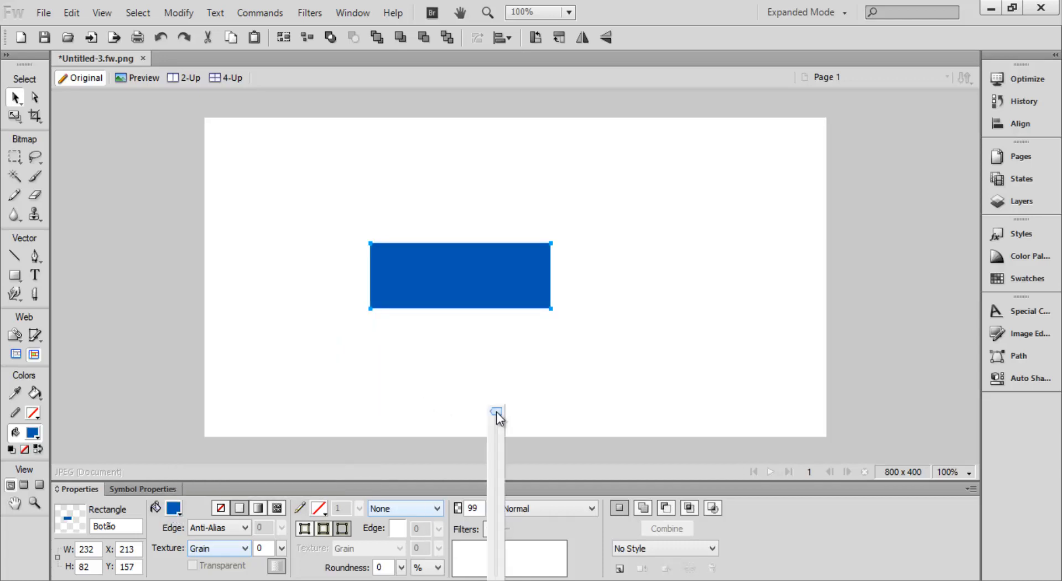
{"action": "left_click_drag", "start_coordinate": [498, 412], "coordinate": [496, 578]}
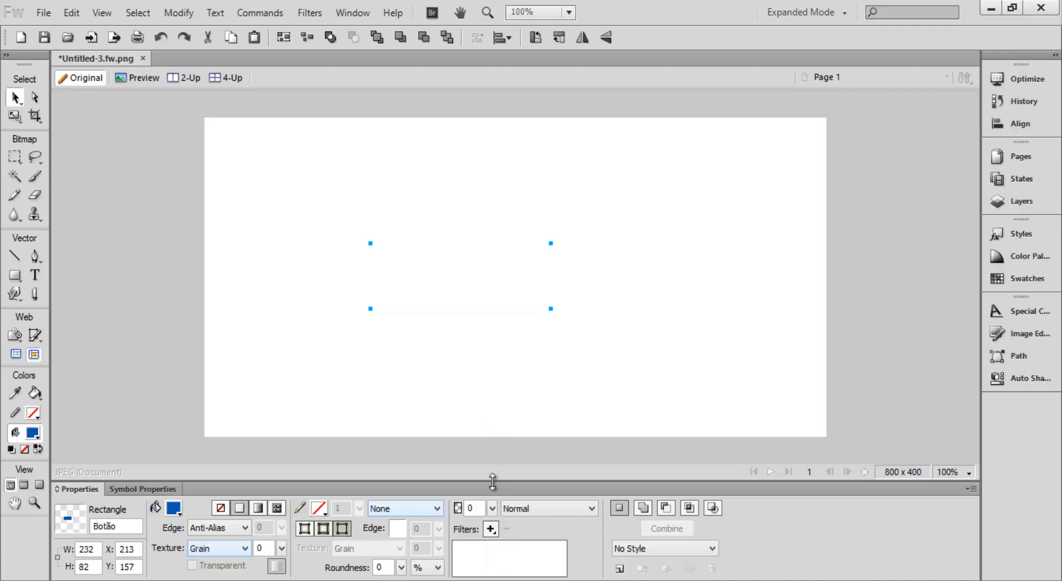
Restore the rectangle's opacity to 100 and set its live filters to None.
{"action": "left_click_drag", "start_coordinate": [492, 508], "coordinate": [483, 374]}
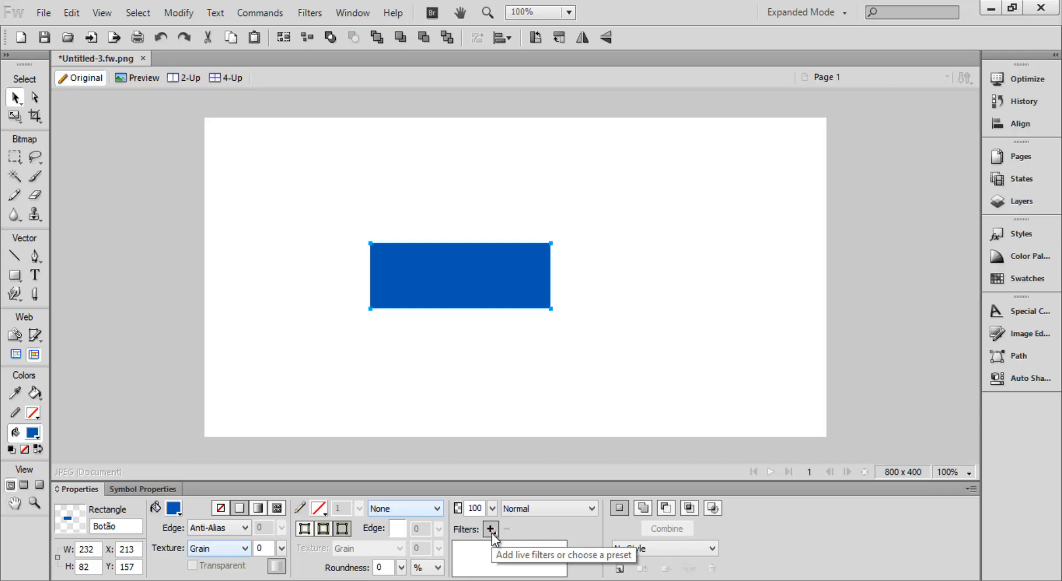
{"action": "left_click", "coordinate": [491, 530]}
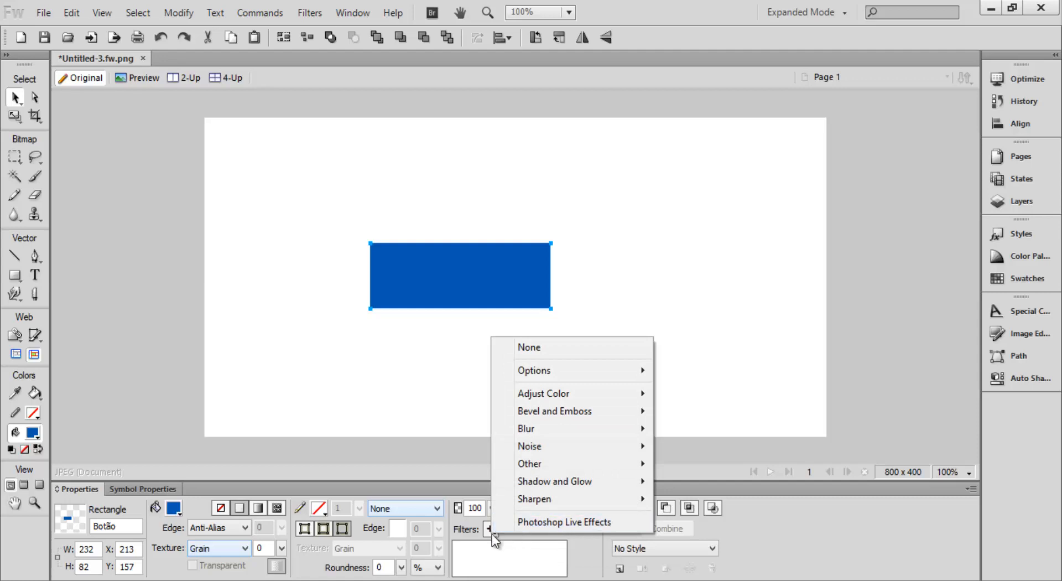
{"action": "left_click", "coordinate": [595, 352]}
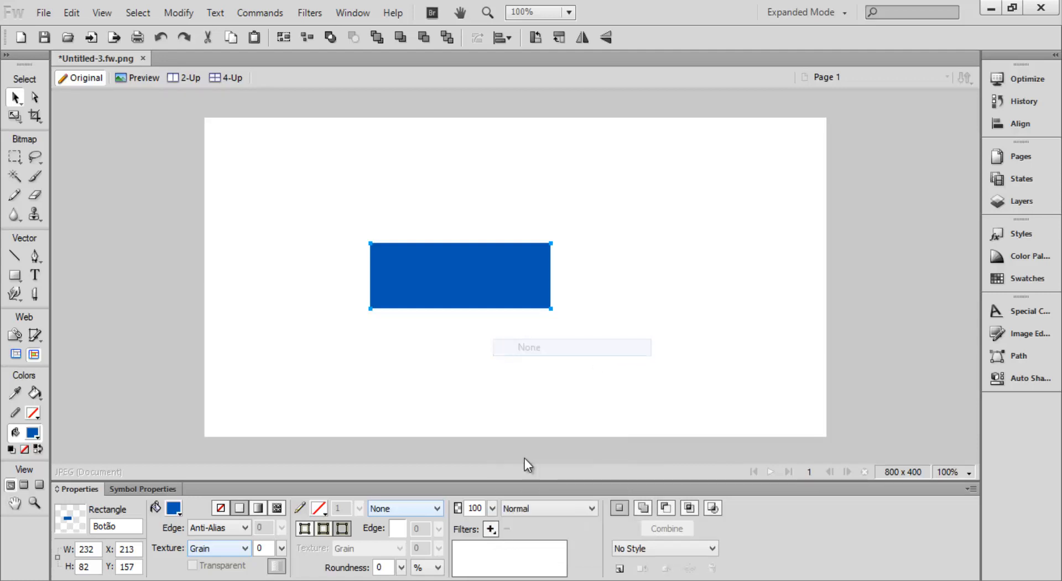
Try the Auto Levels colour filter on the rectangle and remove it again.
{"action": "left_click", "coordinate": [491, 530]}
{"action": "mouse_move", "coordinate": [575, 363]}
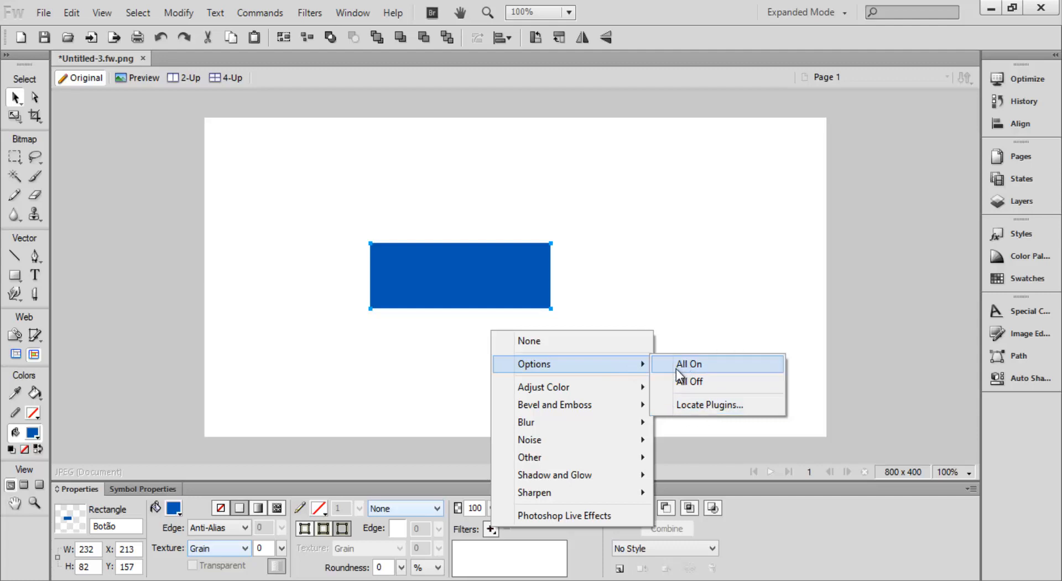
{"action": "mouse_move", "coordinate": [623, 394]}
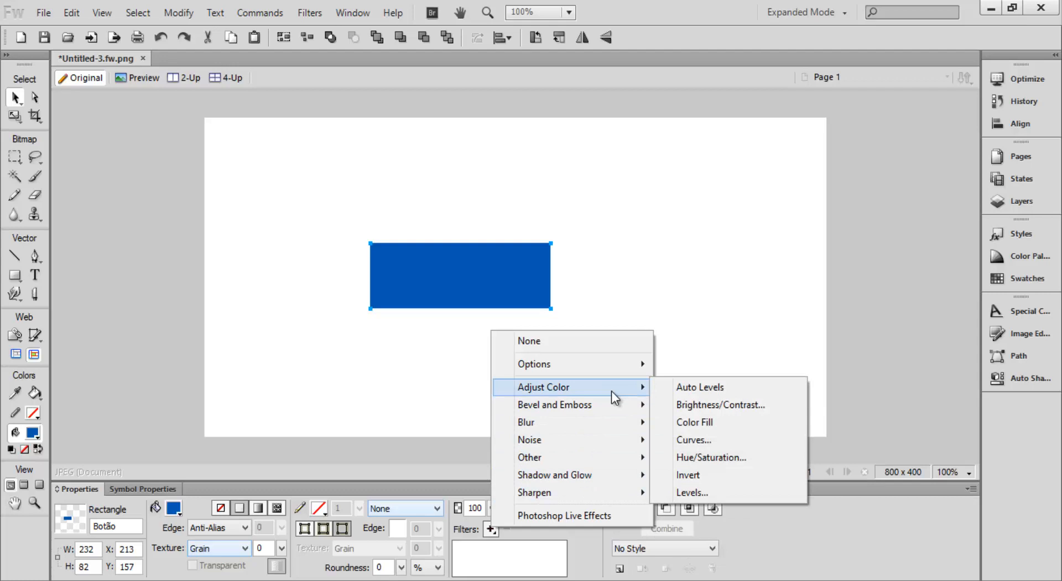
{"action": "left_click", "coordinate": [686, 391]}
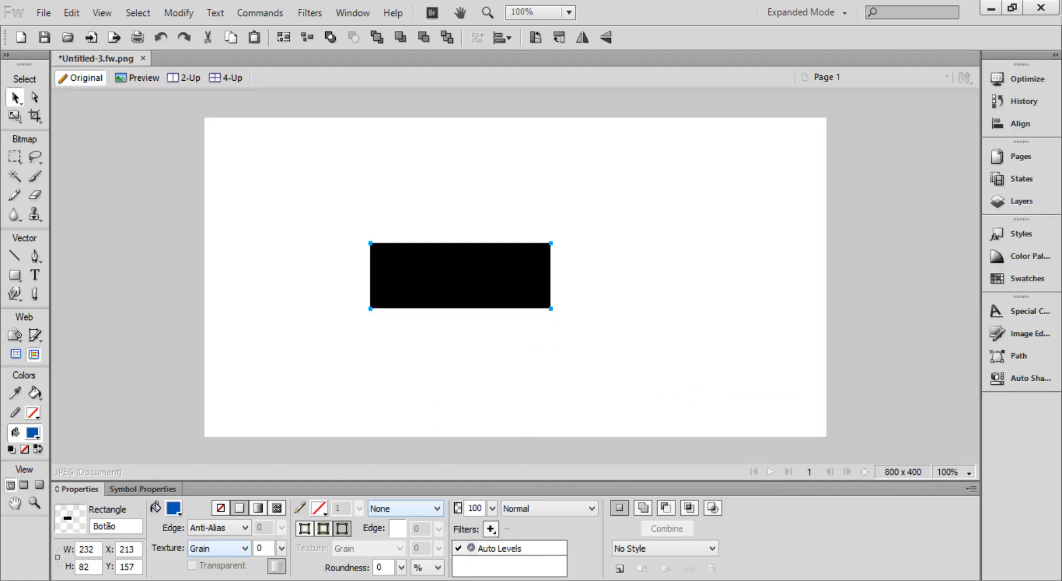
{"action": "left_click", "coordinate": [493, 546]}
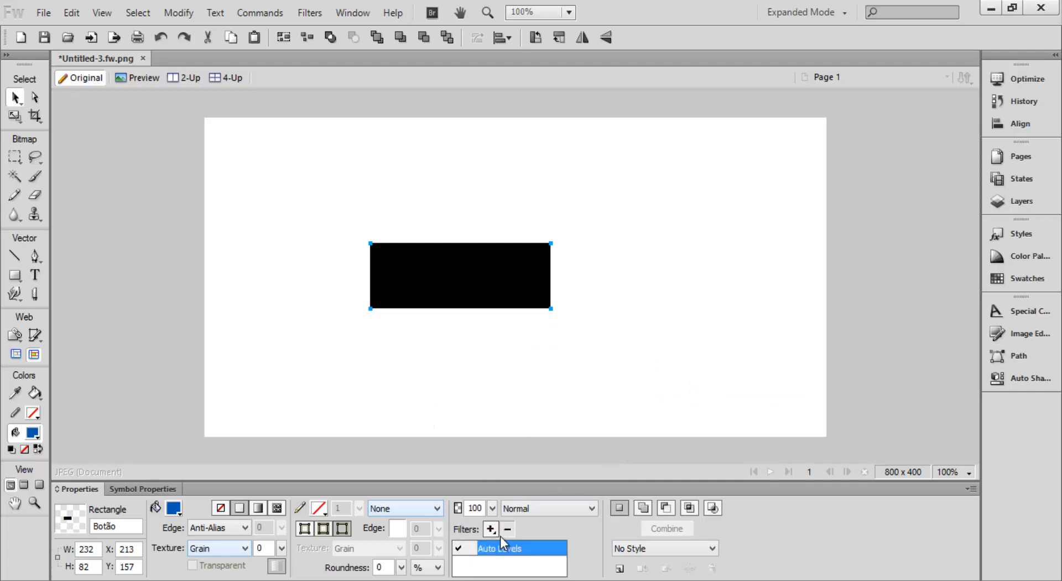
{"action": "key", "text": "Delete"}
Try a Brightness/Contrast filter with brightness 80 on the rectangle and discard it.
{"action": "left_click", "coordinate": [491, 530]}
{"action": "mouse_move", "coordinate": [605, 403]}
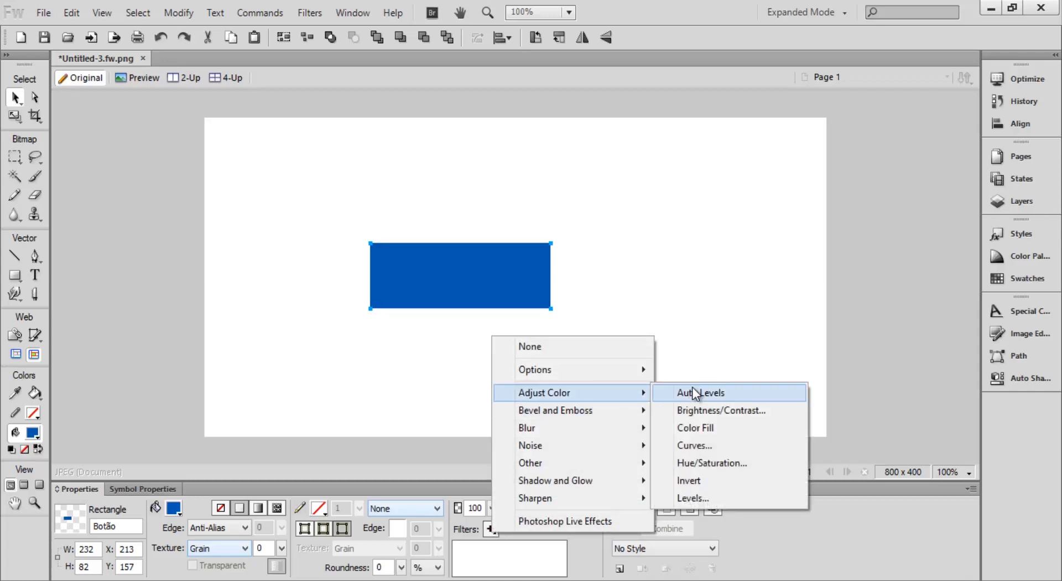
{"action": "left_click", "coordinate": [711, 410]}
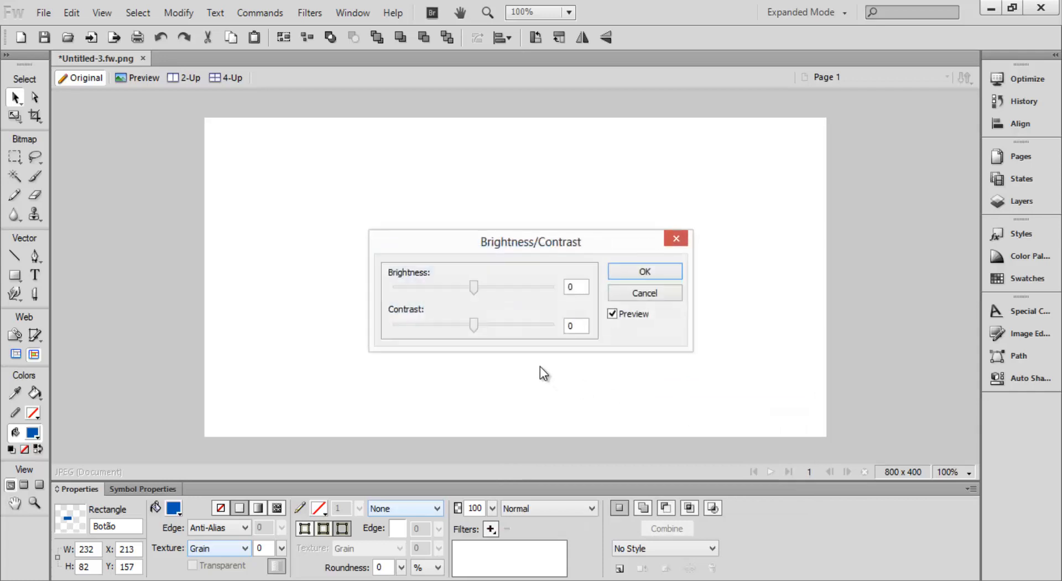
{"action": "left_click_drag", "start_coordinate": [546, 251], "coordinate": [551, 450]}
{"action": "left_click_drag", "start_coordinate": [529, 485], "coordinate": [542, 490]}
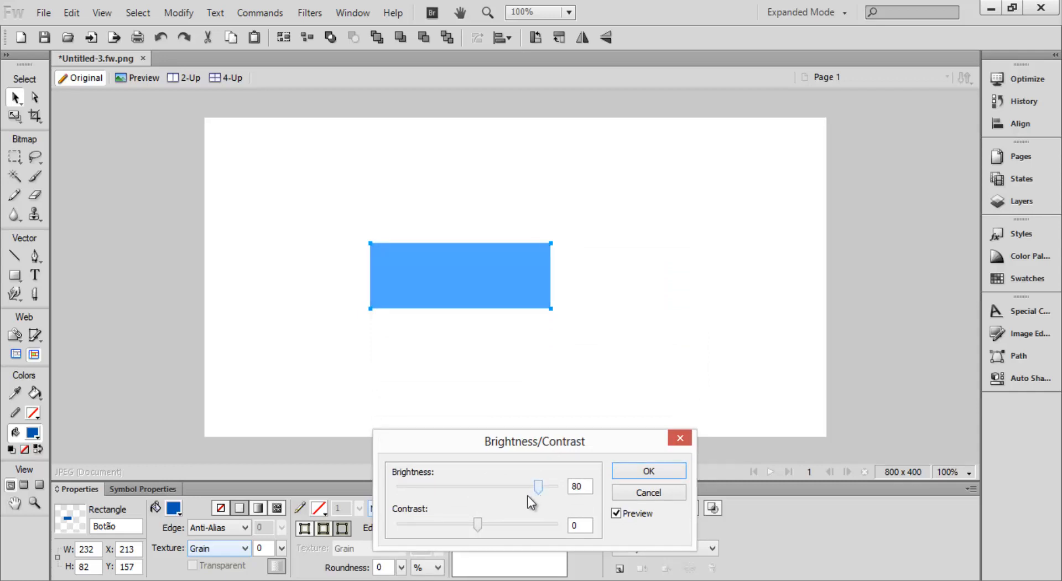
{"action": "mouse_move", "coordinate": [474, 525]}
{"action": "left_mouse_down"}
{"action": "mouse_move", "coordinate": [427, 531]}
{"action": "mouse_move", "coordinate": [461, 538]}
{"action": "mouse_move", "coordinate": [526, 523]}
{"action": "mouse_move", "coordinate": [475, 524]}
{"action": "left_mouse_up"}
{"action": "left_click", "coordinate": [684, 439]}
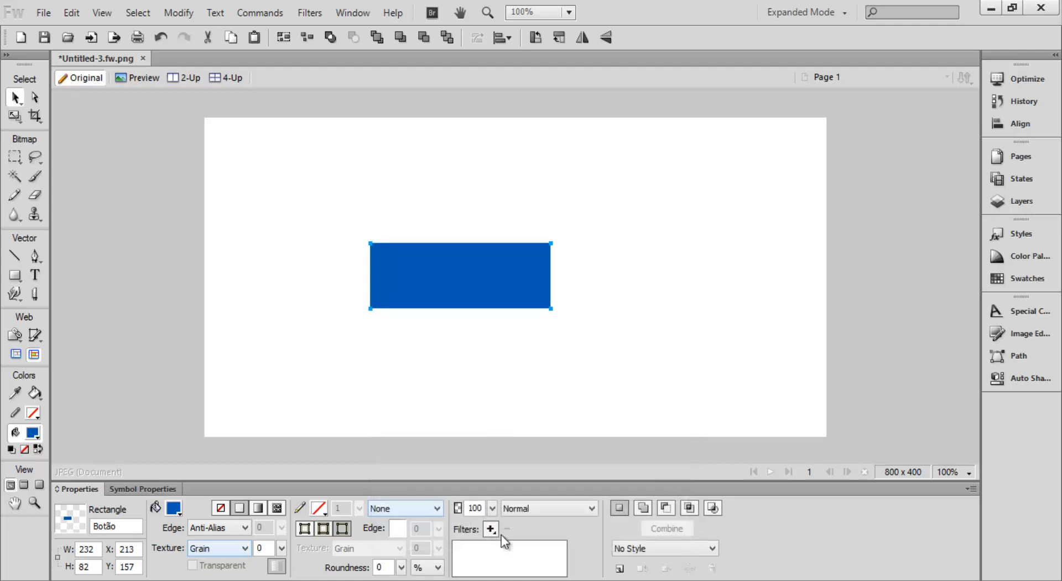
Add a dark green Color Fill filter at 100% to the rectangle and switch its blend mode away from Normal.
{"action": "left_click", "coordinate": [486, 530]}
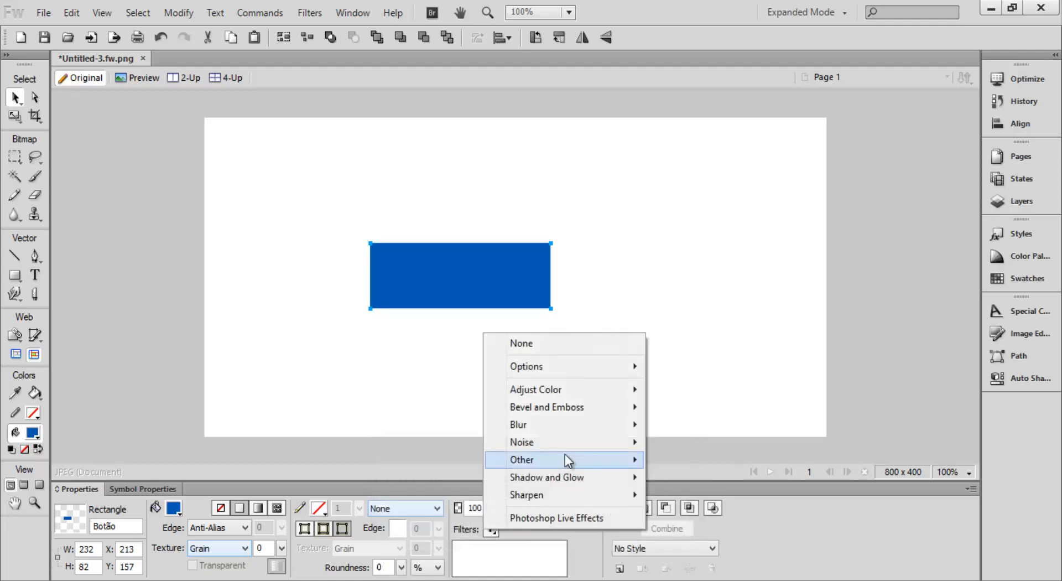
{"action": "mouse_move", "coordinate": [587, 390]}
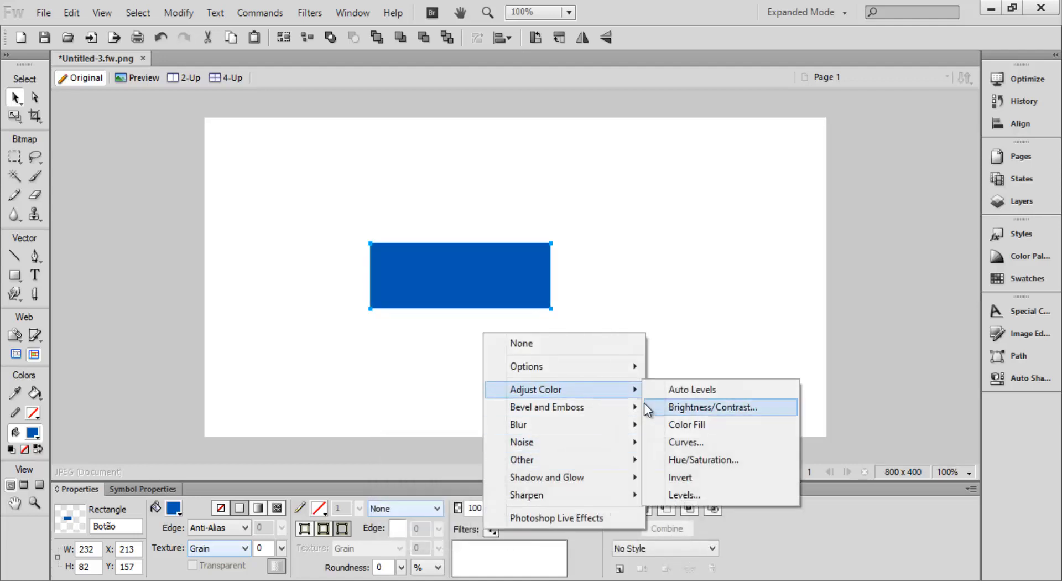
{"action": "left_click", "coordinate": [691, 425]}
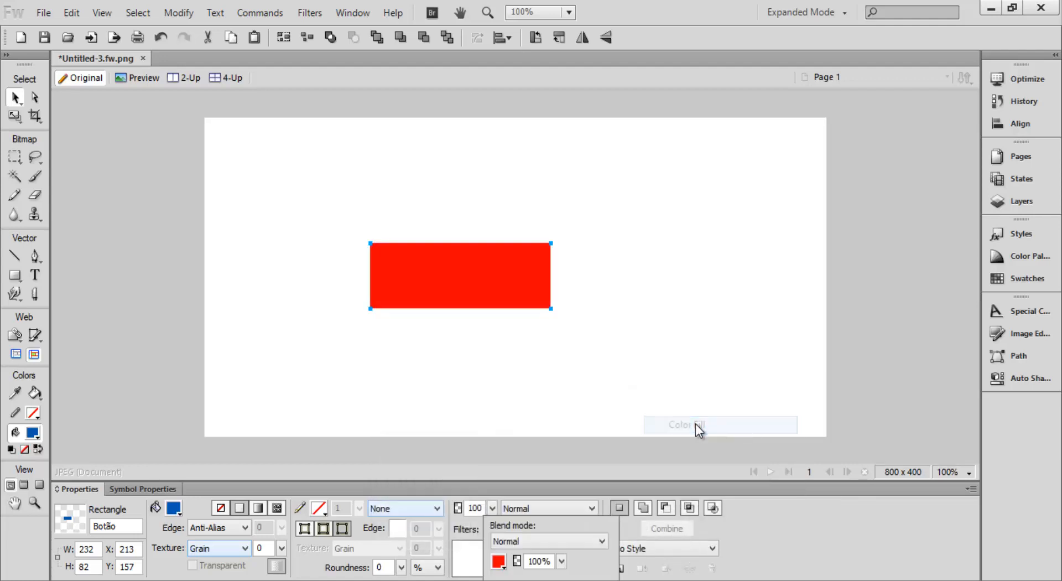
{"action": "left_click", "coordinate": [500, 562]}
{"action": "left_click", "coordinate": [581, 411]}
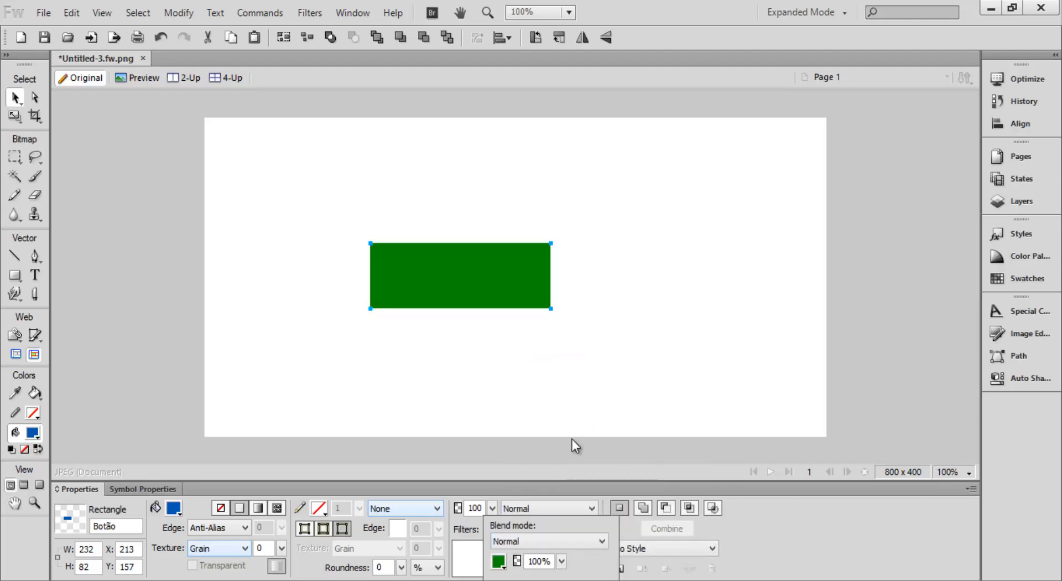
{"action": "left_click", "coordinate": [516, 547]}
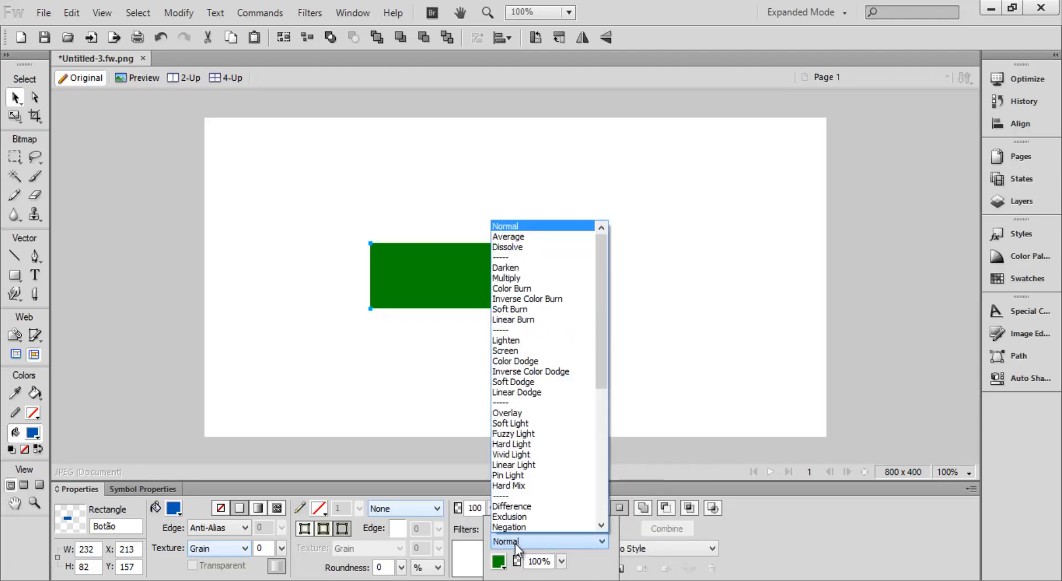
{"action": "left_click", "coordinate": [569, 400]}
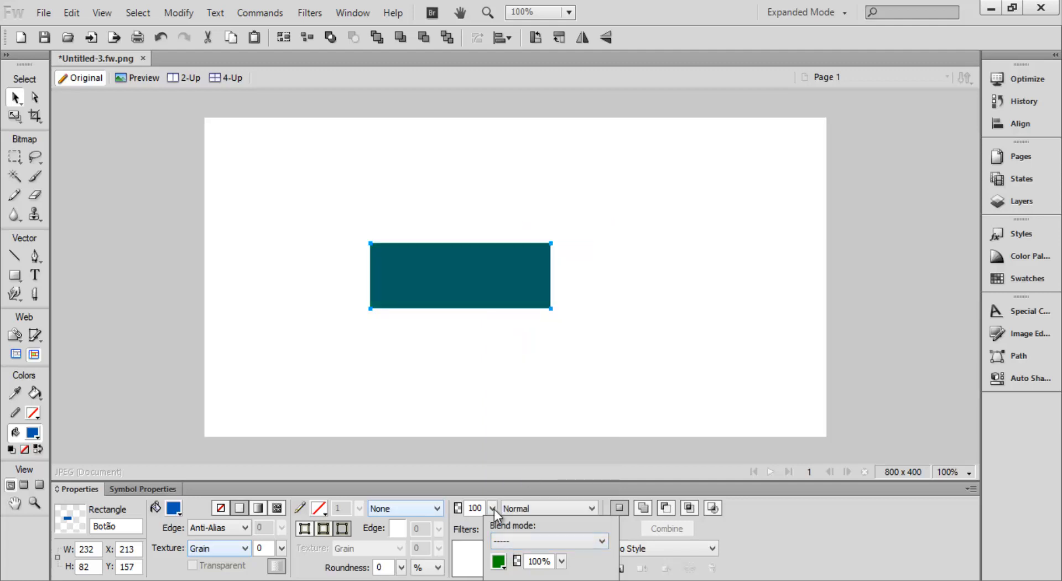
Remove the Color Fill filter from the rectangle.
{"action": "left_click", "coordinate": [453, 564]}
{"action": "left_click", "coordinate": [476, 553]}
{"action": "left_click", "coordinate": [477, 550]}
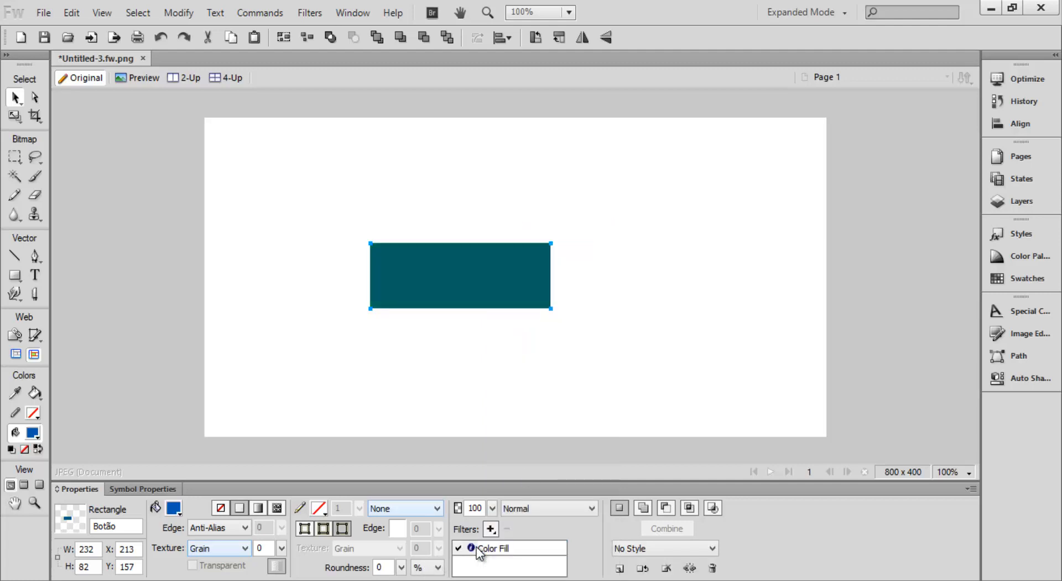
{"action": "left_click", "coordinate": [477, 553]}
{"action": "left_click", "coordinate": [470, 548]}
{"action": "left_click", "coordinate": [507, 549]}
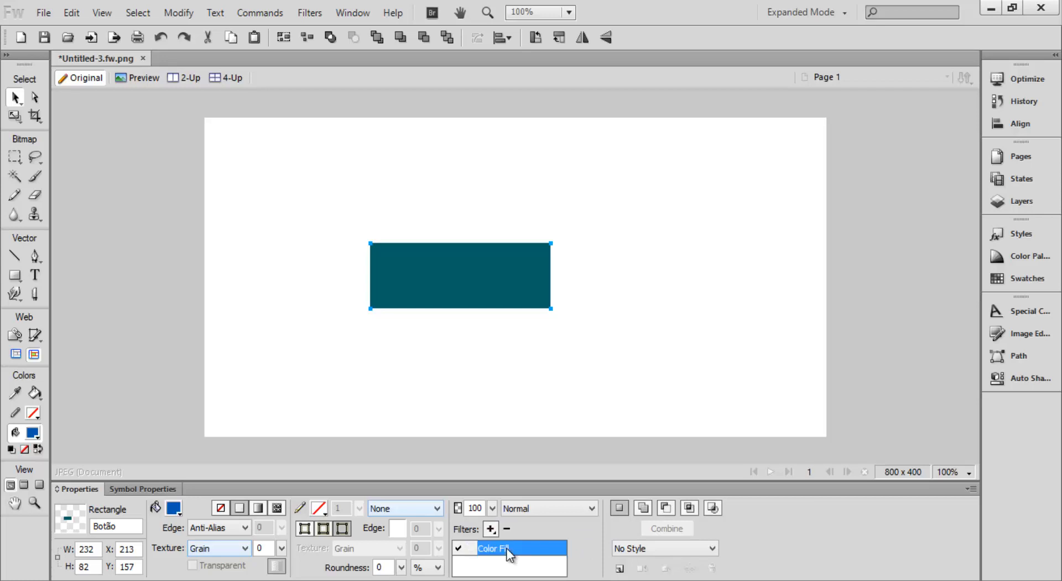
{"action": "left_click", "coordinate": [509, 529]}
Try a Curves filter on the rectangle, bending the RGB curve at several points, and discard it.
{"action": "left_click", "coordinate": [490, 529]}
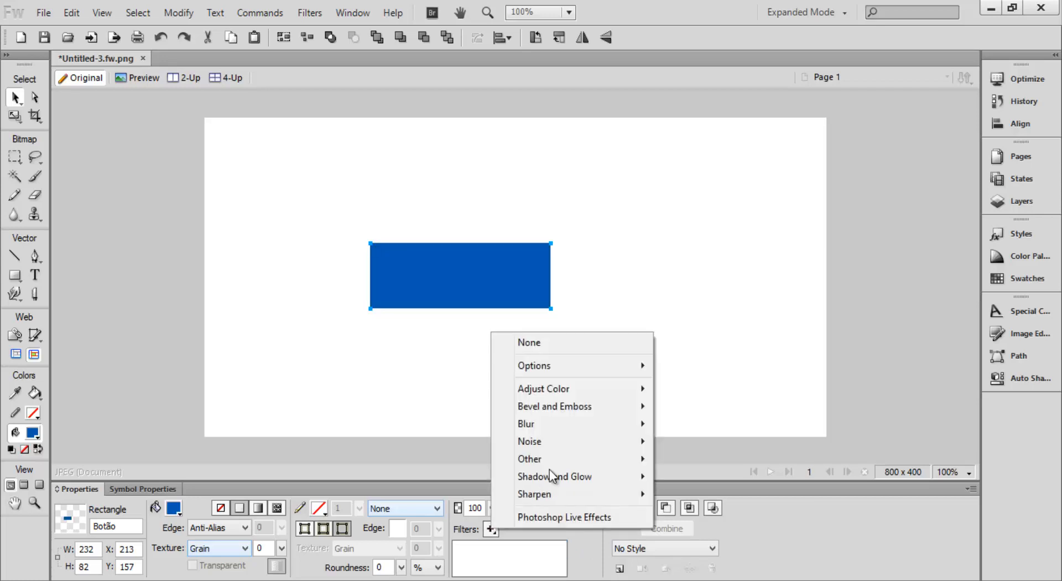
{"action": "mouse_move", "coordinate": [603, 389]}
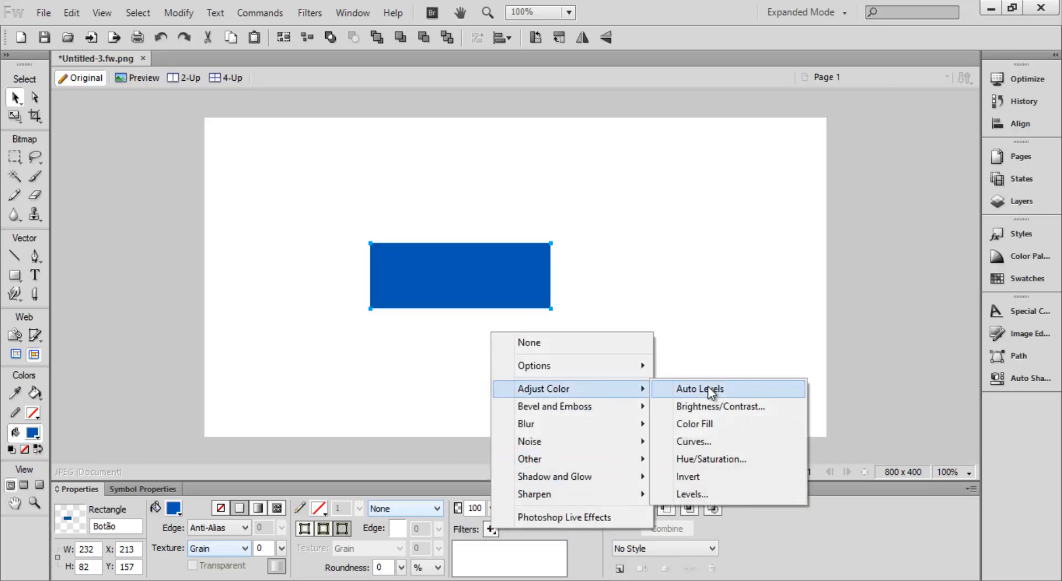
{"action": "left_click", "coordinate": [756, 445]}
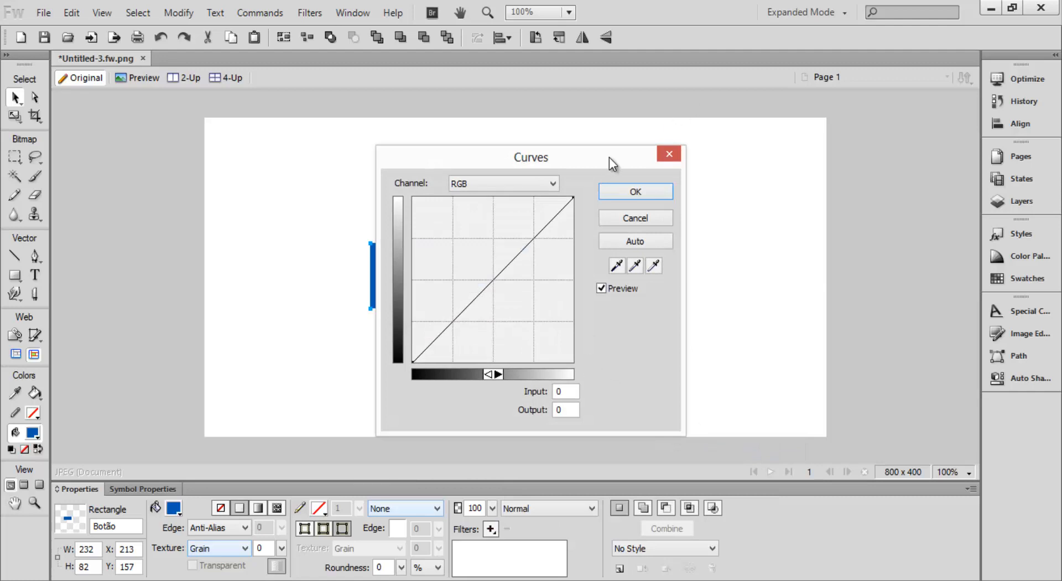
{"action": "left_click_drag", "start_coordinate": [610, 157], "coordinate": [891, 149]}
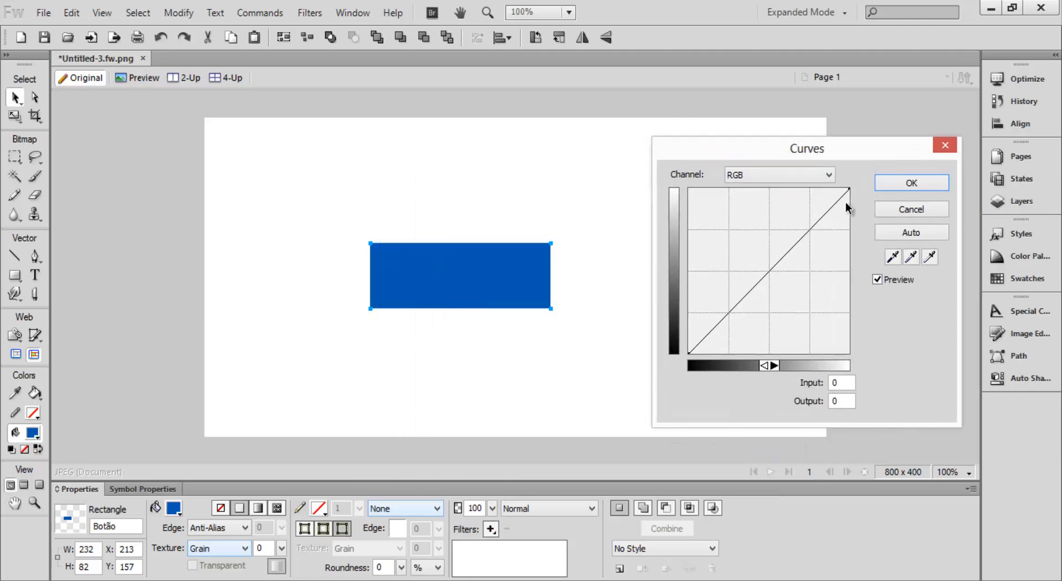
{"action": "left_click_drag", "start_coordinate": [809, 231], "coordinate": [787, 230]}
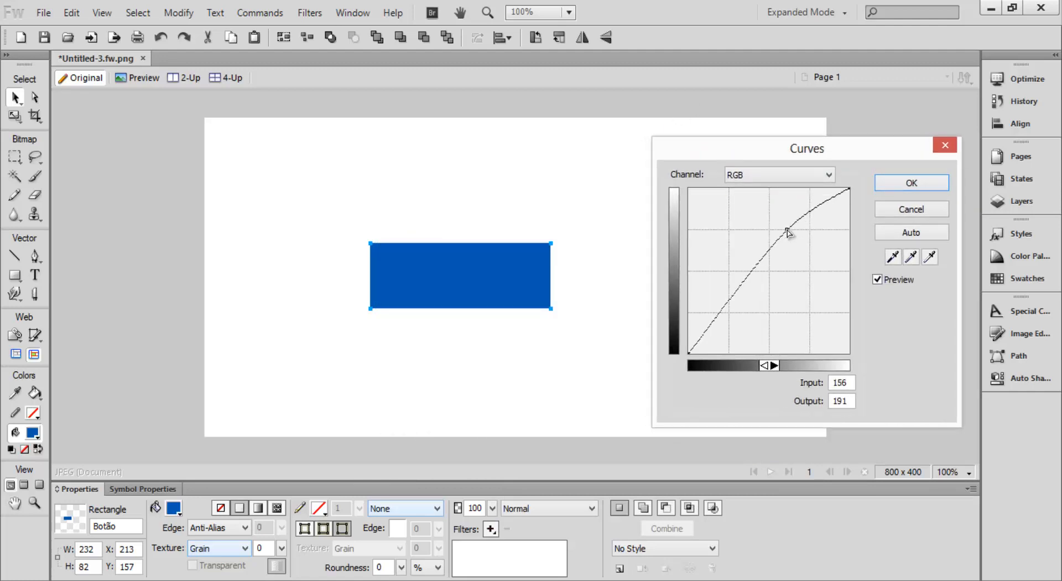
{"action": "left_click_drag", "start_coordinate": [734, 300], "coordinate": [772, 326]}
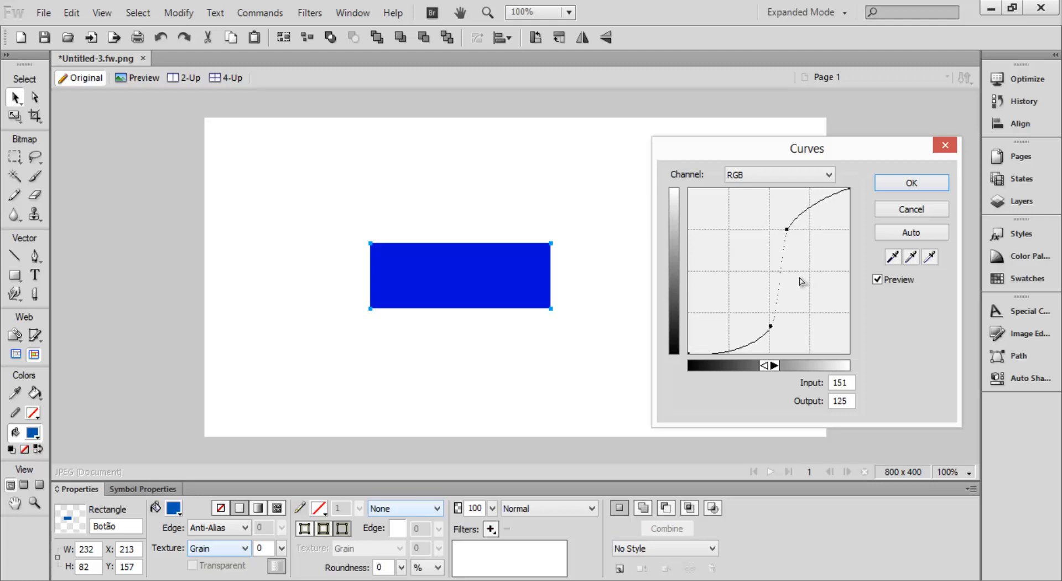
{"action": "left_click", "coordinate": [777, 272]}
{"action": "left_click_drag", "start_coordinate": [771, 274], "coordinate": [726, 270]}
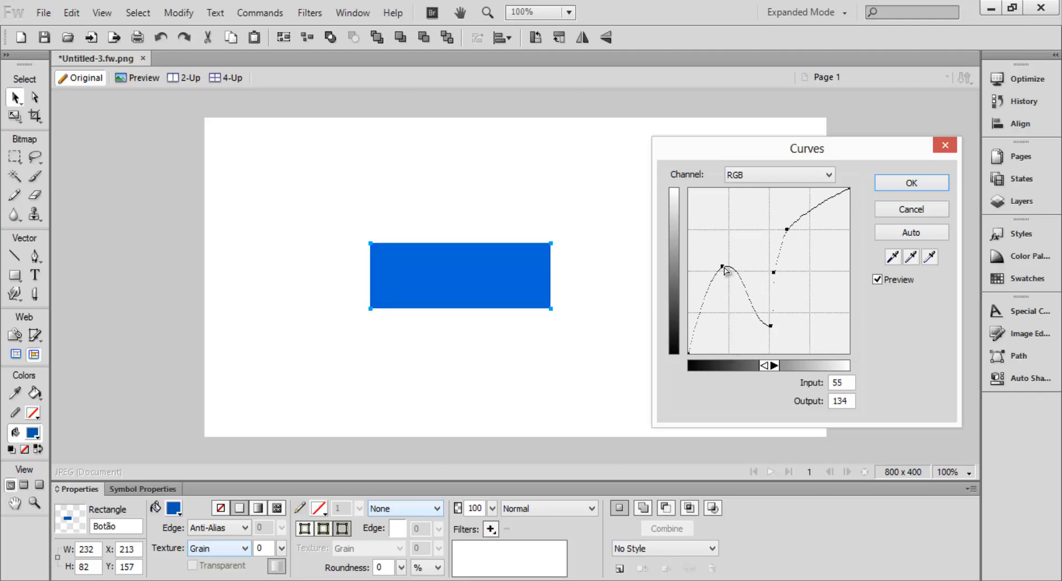
{"action": "left_click", "coordinate": [946, 144]}
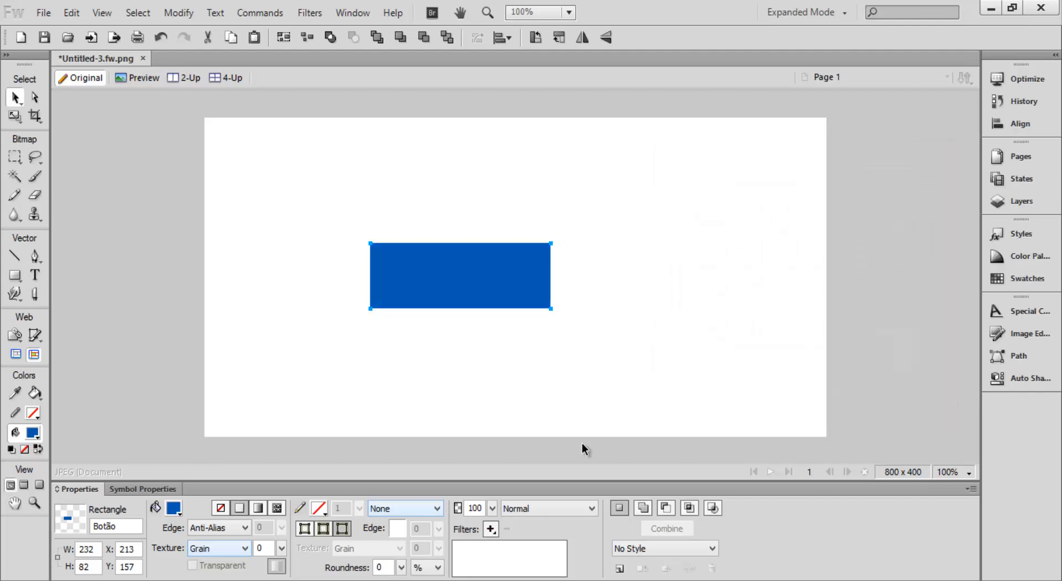
Start a Hue/Saturation filter on the rectangle with Colorize enabled, keeping the dialog clear of the shape.
{"action": "left_click", "coordinate": [490, 529]}
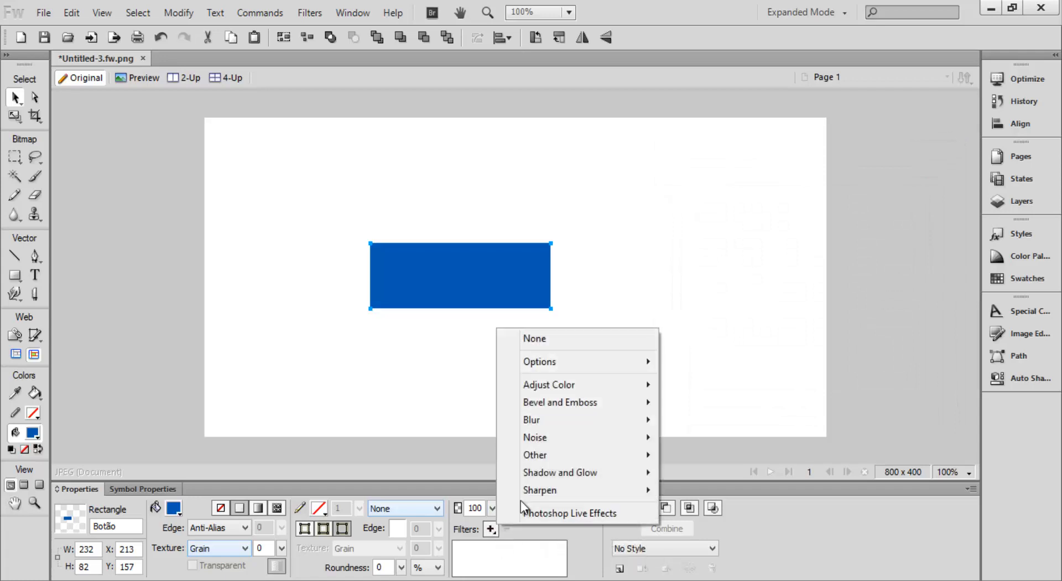
{"action": "mouse_move", "coordinate": [639, 385]}
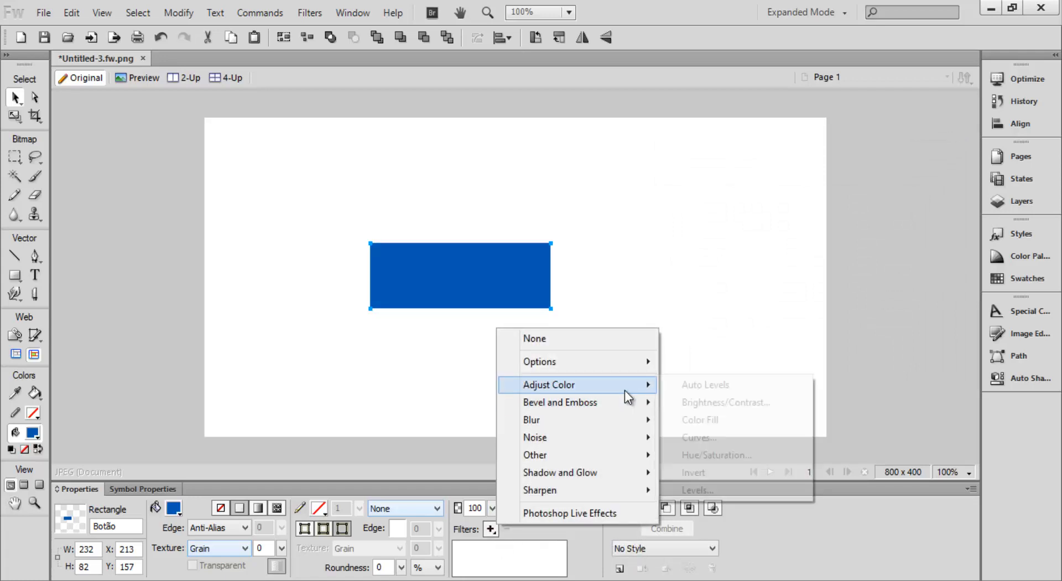
{"action": "left_click", "coordinate": [745, 455]}
{"action": "left_click_drag", "start_coordinate": [607, 233], "coordinate": [900, 312]}
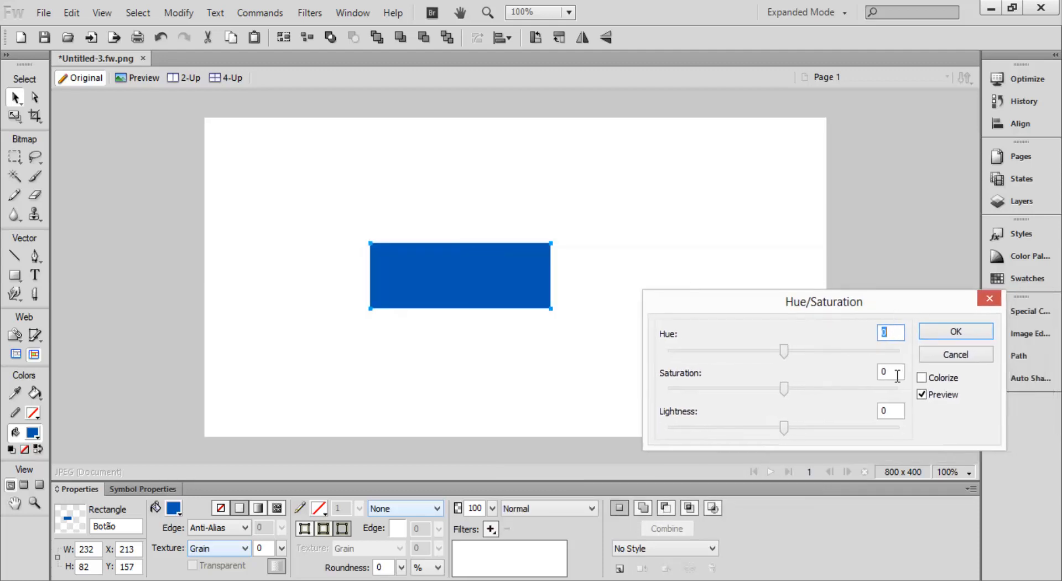
{"action": "left_click", "coordinate": [945, 379]}
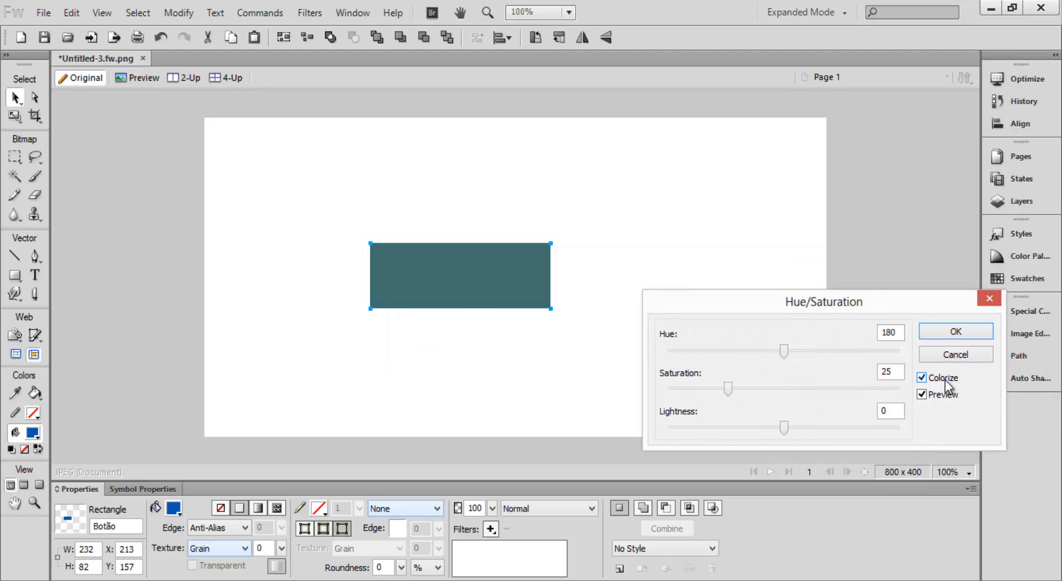
Try hues of 324, 180 and 108 for the rectangle's Hue/Saturation filter, and raise the saturation to 65.
{"action": "left_click", "coordinate": [828, 348]}
{"action": "left_click", "coordinate": [861, 349]}
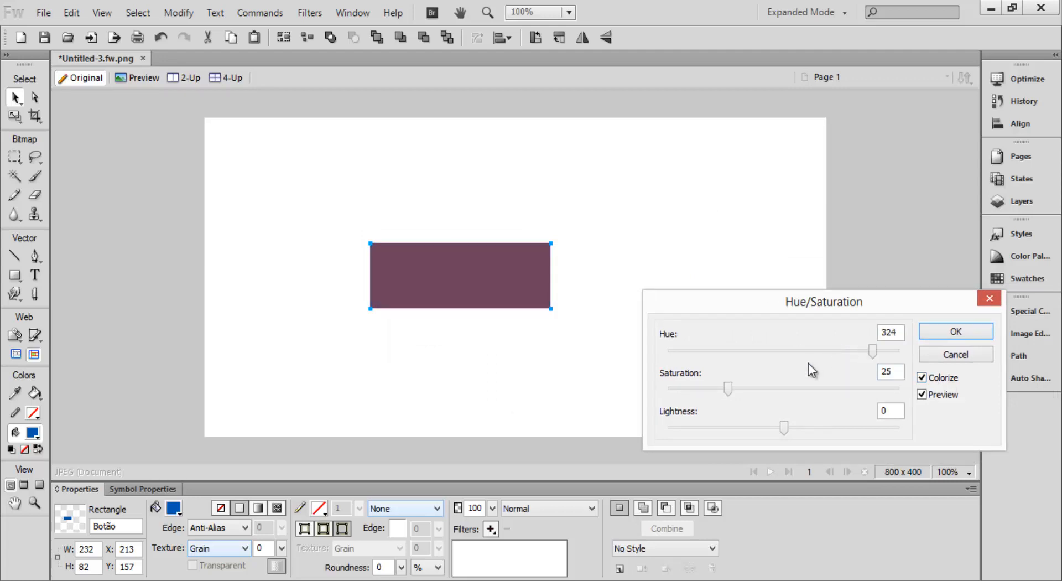
{"action": "left_click", "coordinate": [788, 348]}
{"action": "left_click", "coordinate": [784, 349]}
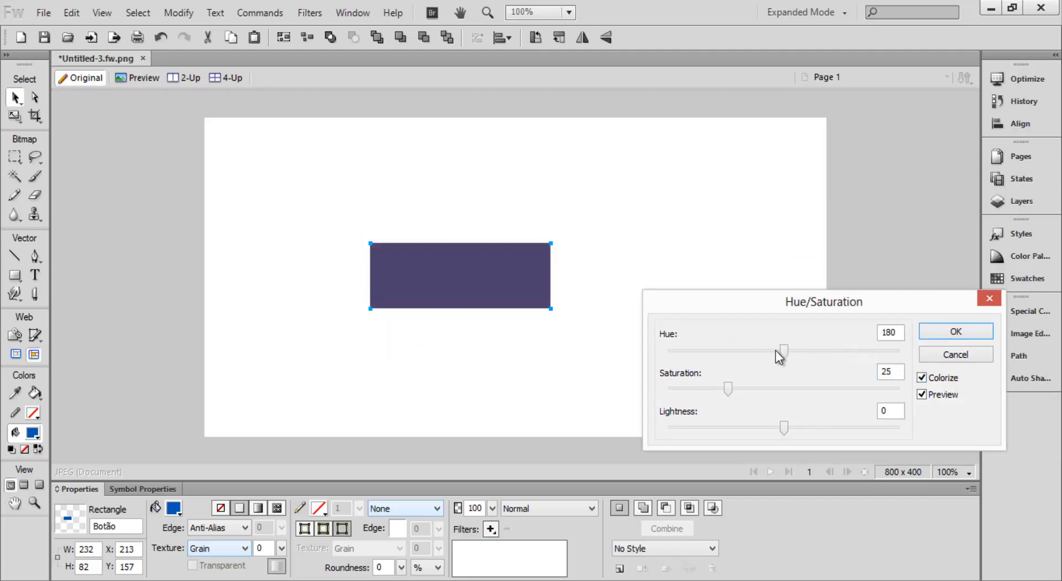
{"action": "left_click", "coordinate": [732, 351]}
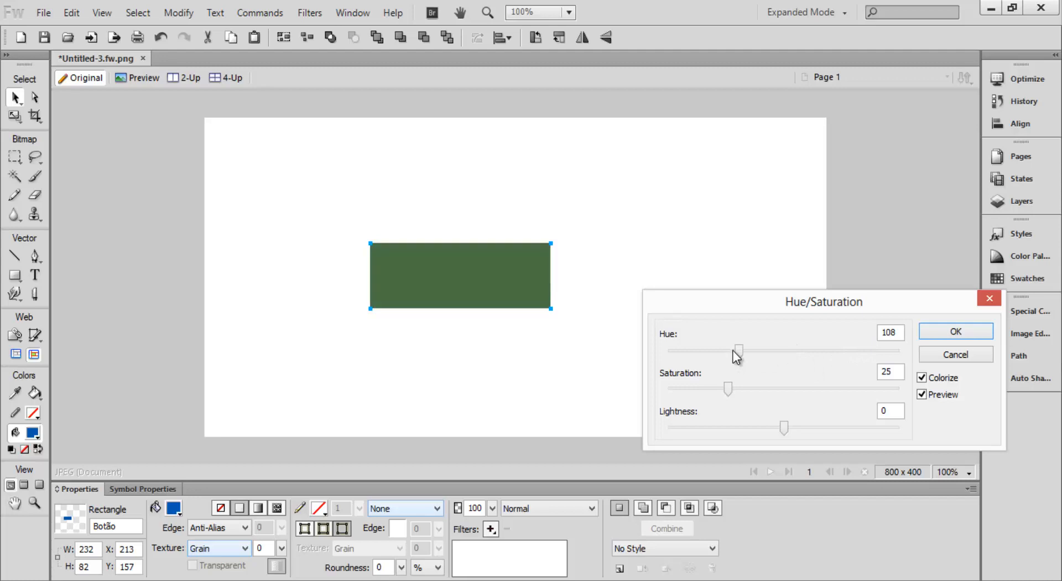
{"action": "left_click", "coordinate": [766, 388]}
{"action": "left_click", "coordinate": [778, 391]}
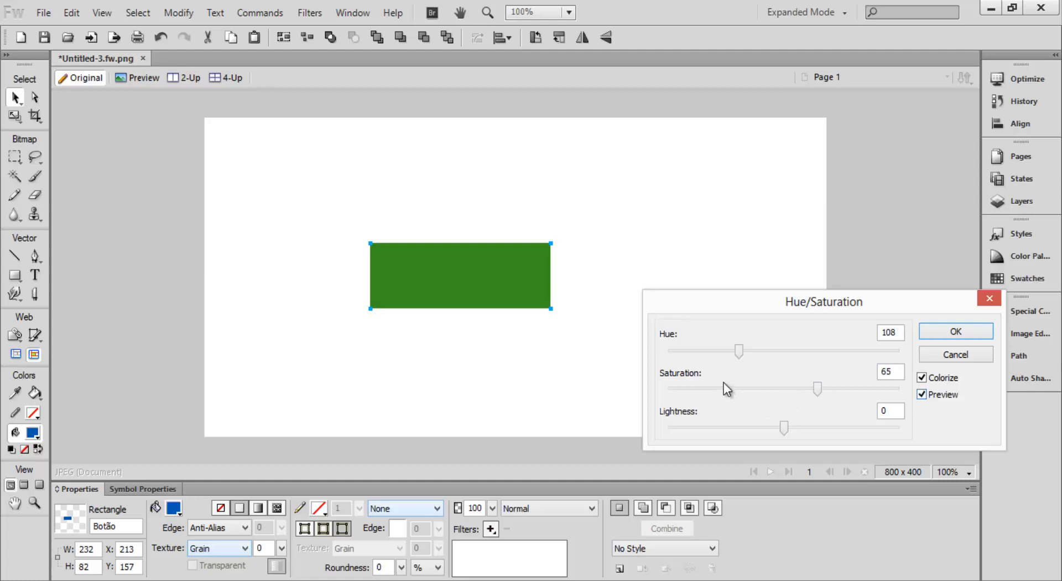
Try further hues of 180 and 324 for the colorized rectangle, finishing on 252.
{"action": "left_click", "coordinate": [787, 349]}
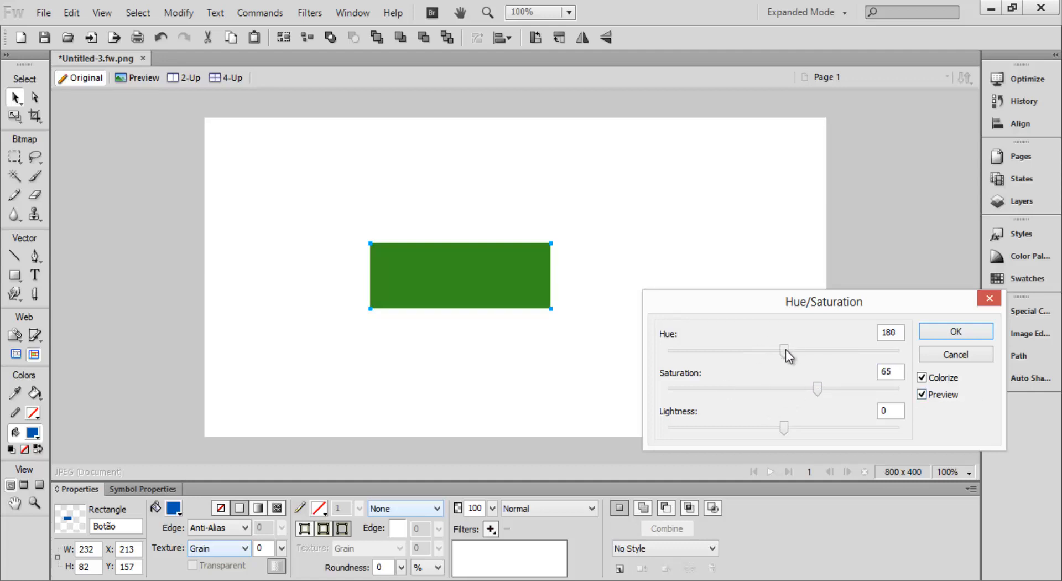
{"action": "left_click", "coordinate": [832, 350]}
{"action": "left_click", "coordinate": [862, 348]}
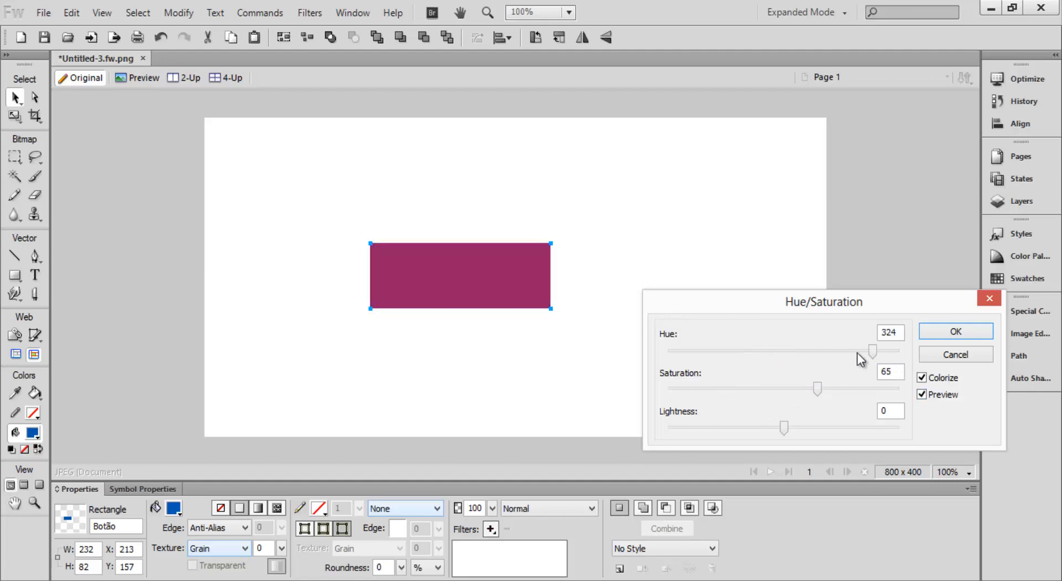
{"action": "left_click", "coordinate": [679, 350]}
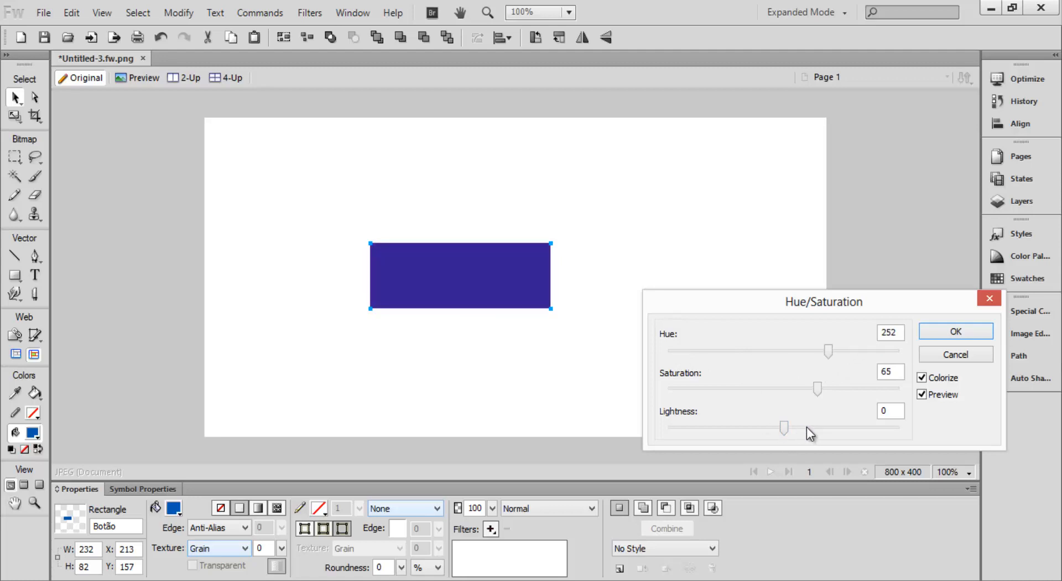
Try lightness values of 40, 80 and -80 for the rectangle, and discard the Hue/Saturation filter.
{"action": "left_click", "coordinate": [841, 422]}
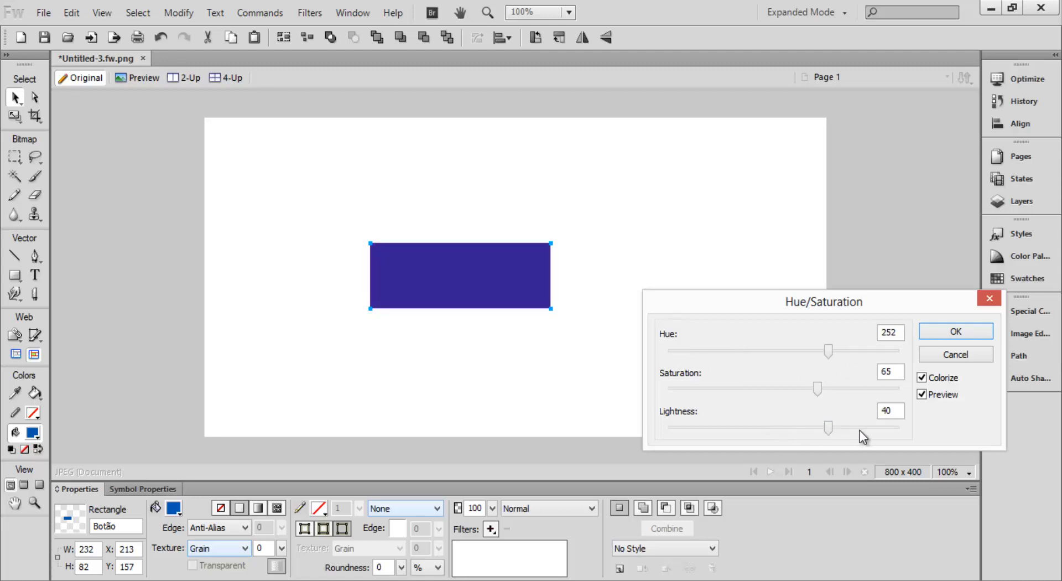
{"action": "left_click", "coordinate": [889, 424]}
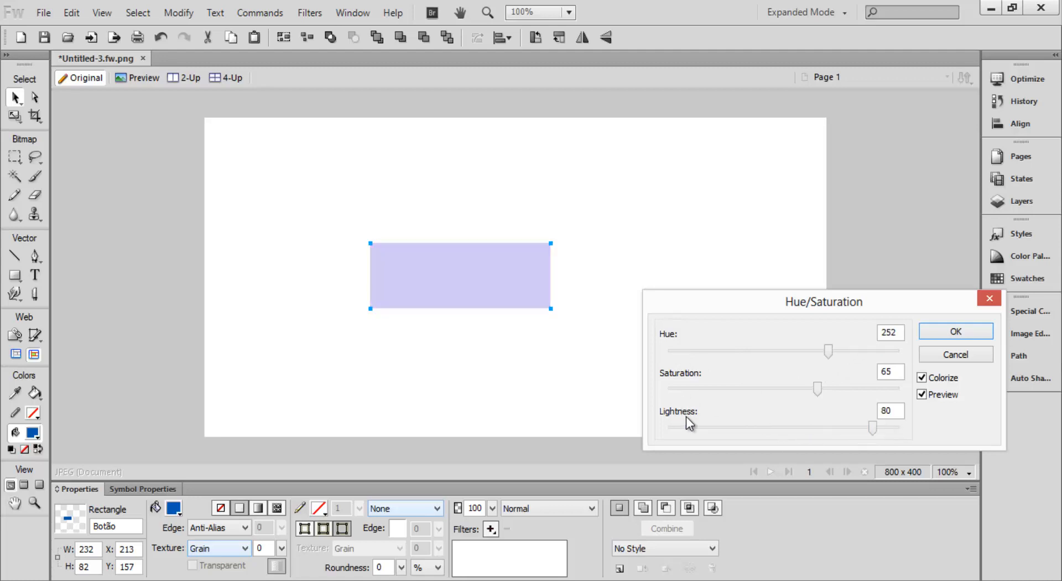
{"action": "left_click", "coordinate": [707, 430]}
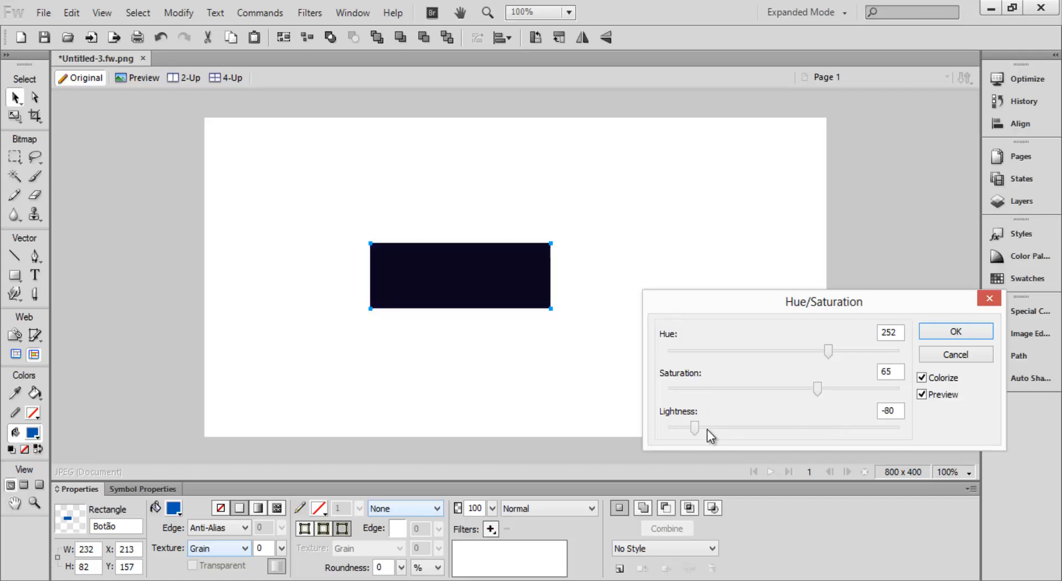
{"action": "left_click", "coordinate": [990, 299]}
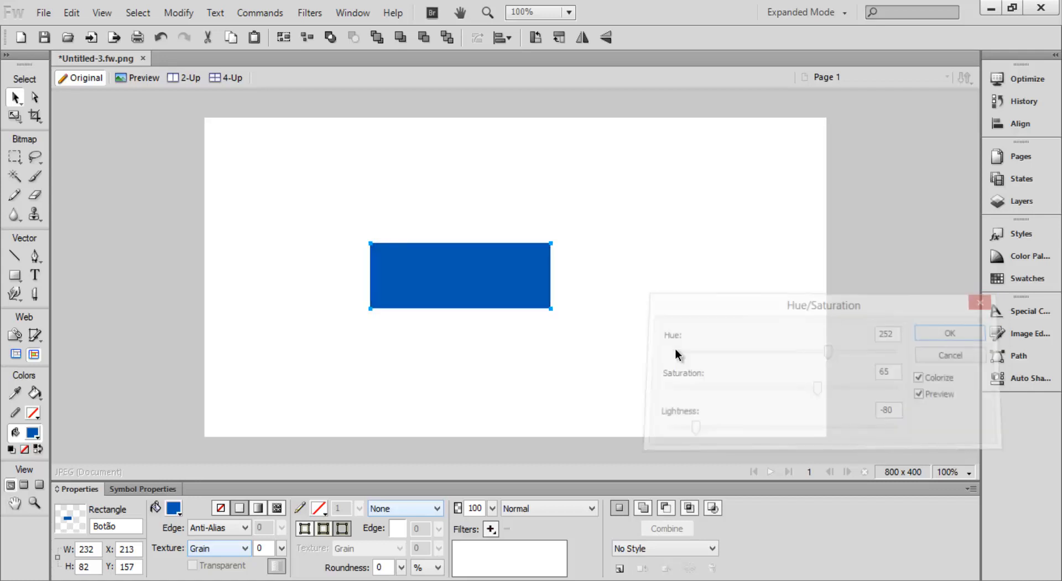
Try an Invert color filter on the blue rectangle and remove it again.
{"action": "left_click", "coordinate": [492, 529]}
{"action": "mouse_move", "coordinate": [589, 388]}
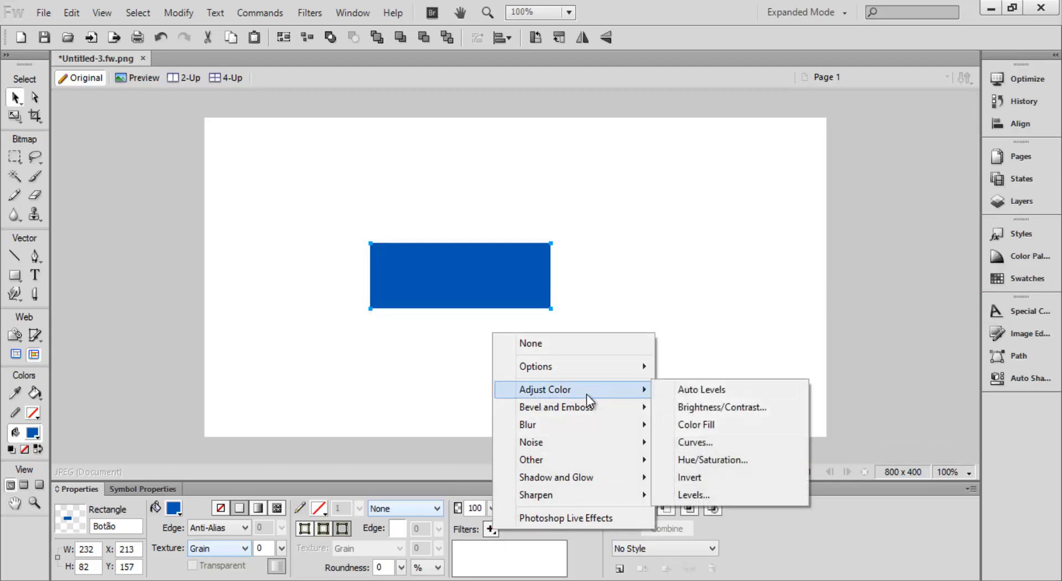
{"action": "left_click", "coordinate": [763, 481]}
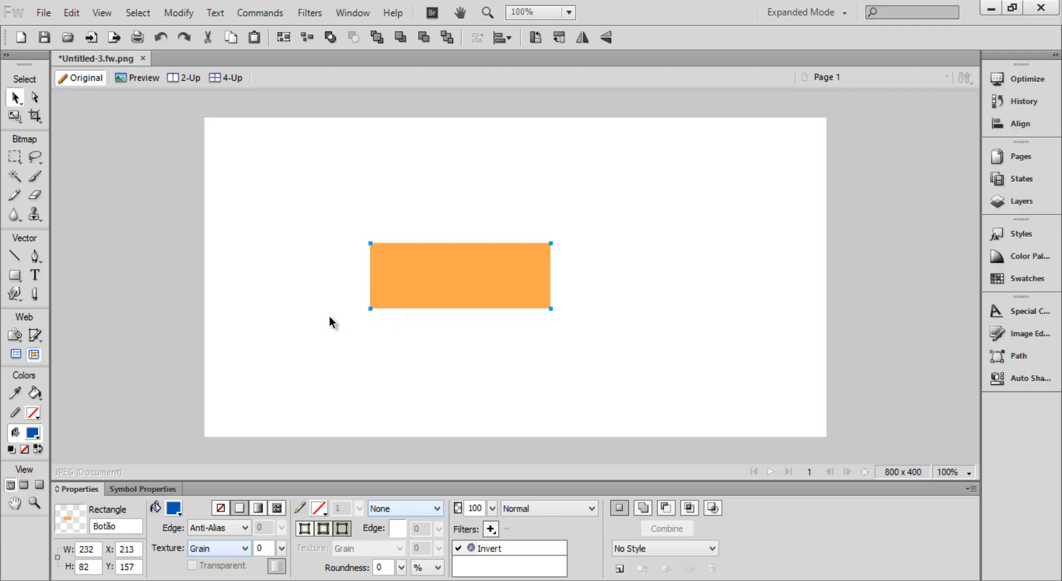
{"action": "left_click", "coordinate": [525, 546]}
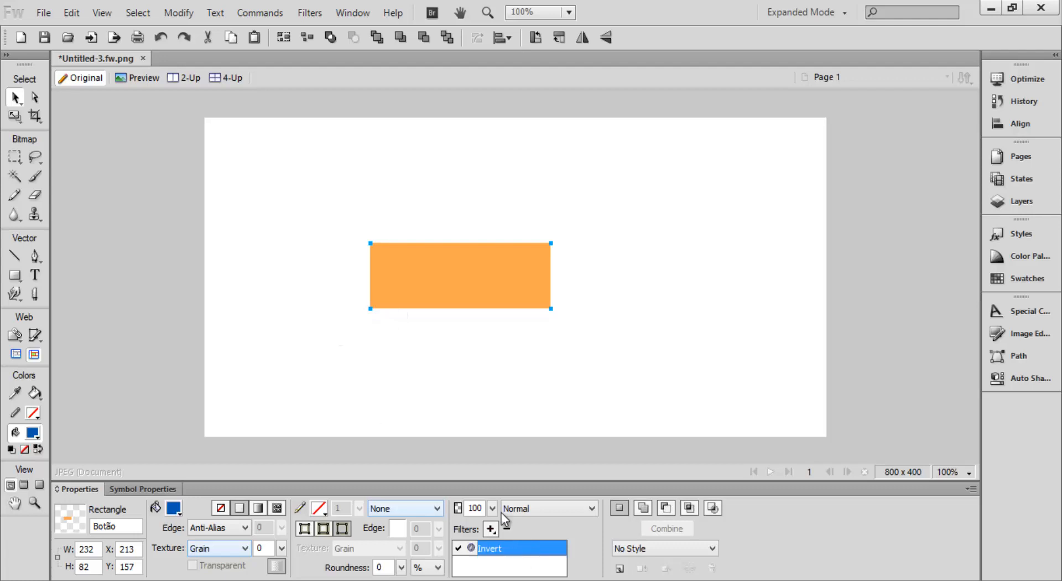
{"action": "left_click", "coordinate": [507, 529]}
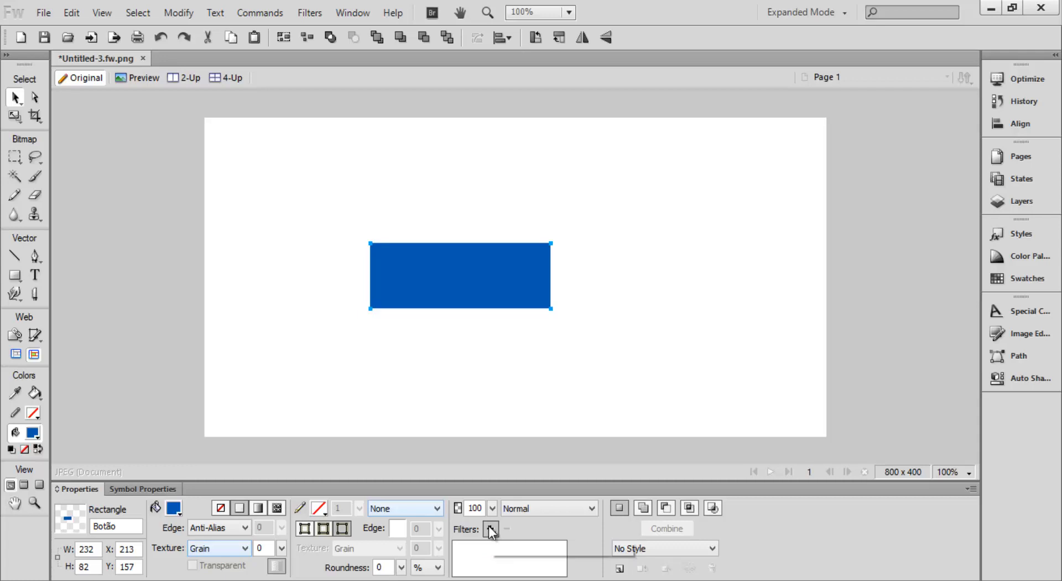
{"action": "left_click", "coordinate": [490, 529]}
{"action": "mouse_move", "coordinate": [577, 384]}
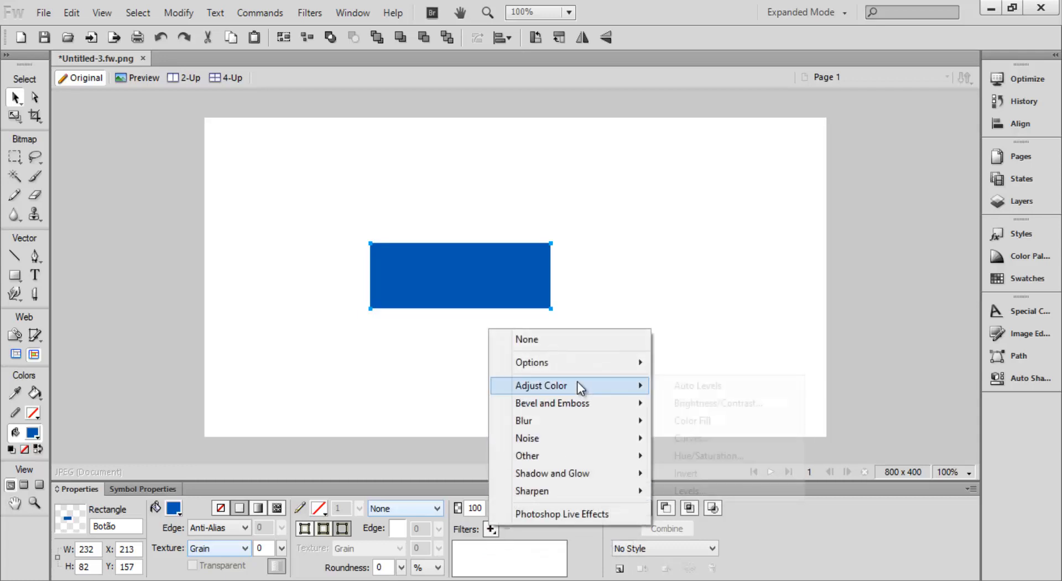
{"action": "mouse_move", "coordinate": [552, 410]}
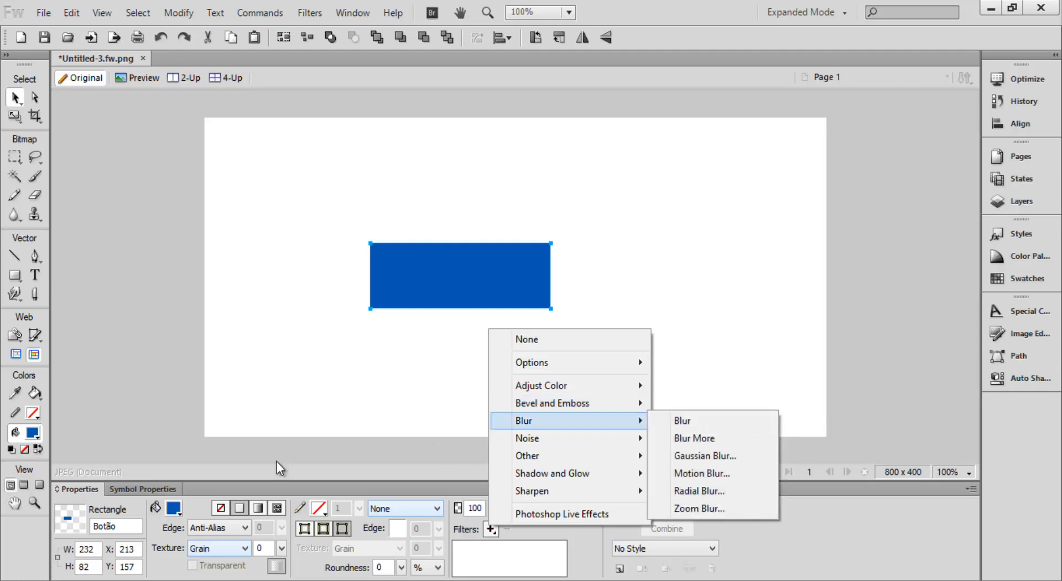
{"action": "left_click", "coordinate": [253, 413]}
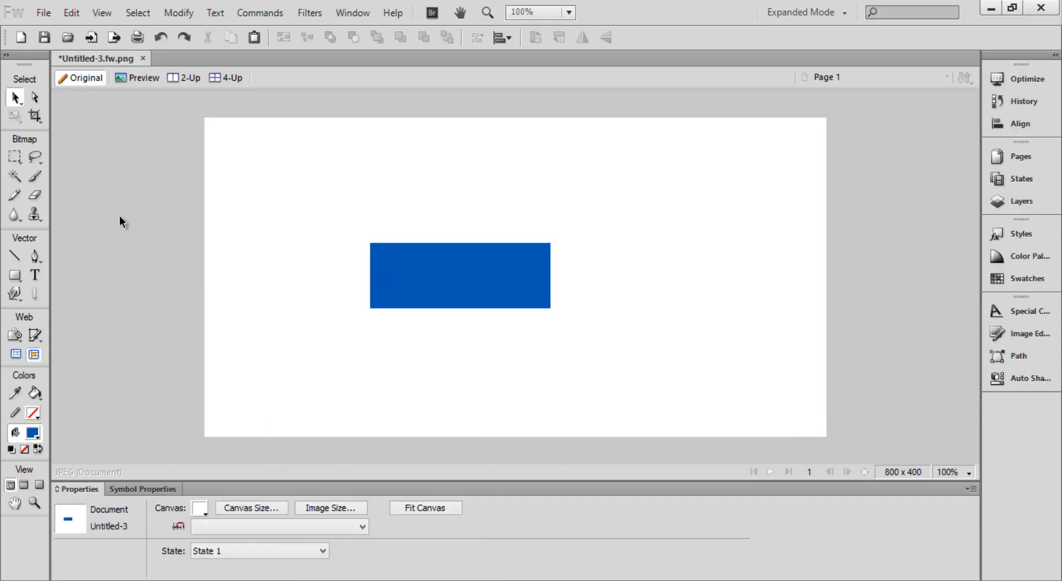
Draw a rectangle about 826 x 415 covering the whole canvas and fill it with dark gray.
{"action": "left_click", "coordinate": [15, 275]}
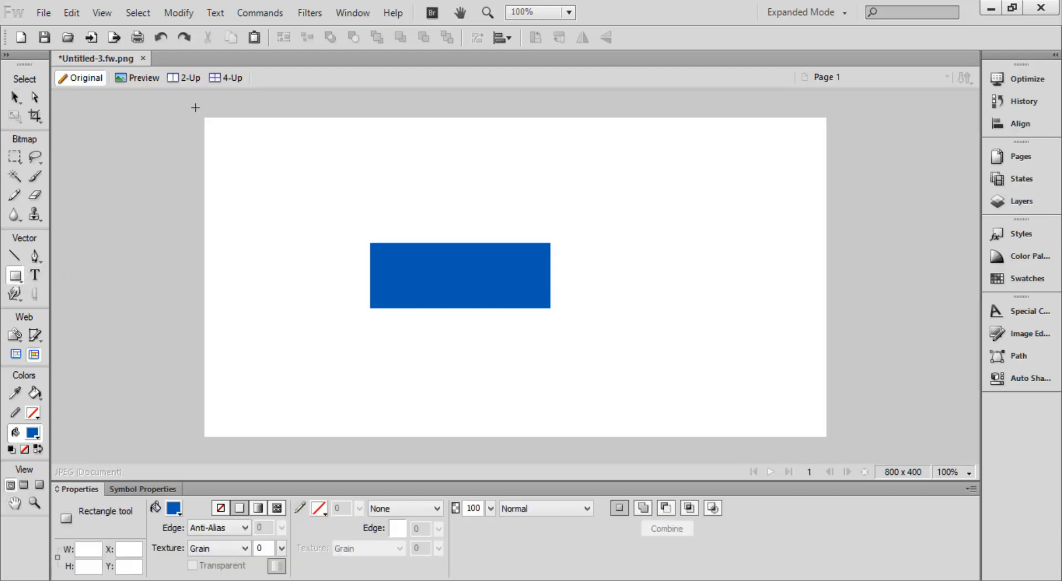
{"action": "left_click_drag", "start_coordinate": [195, 112], "coordinate": [838, 444]}
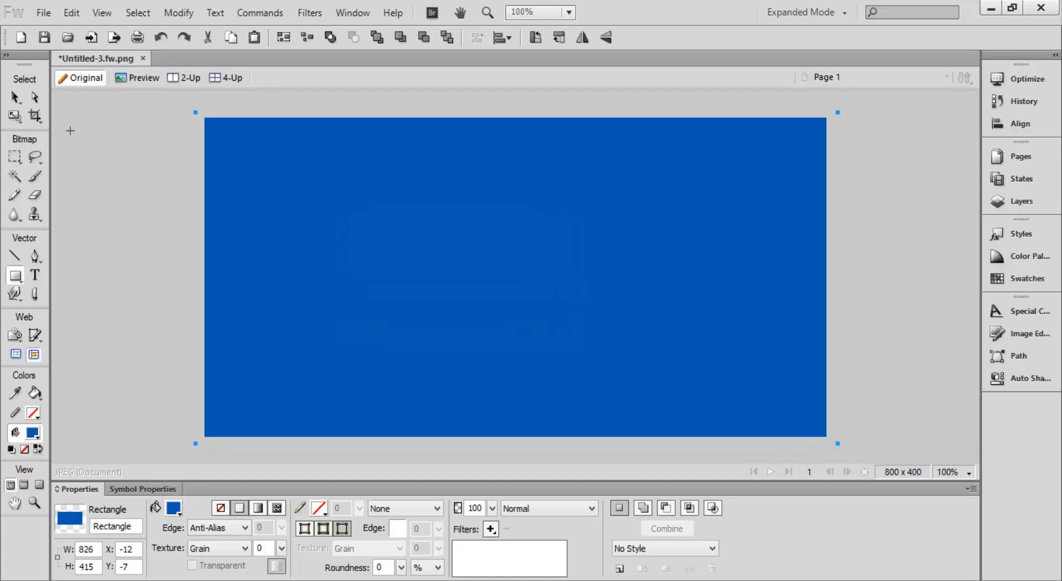
{"action": "left_click", "coordinate": [15, 97]}
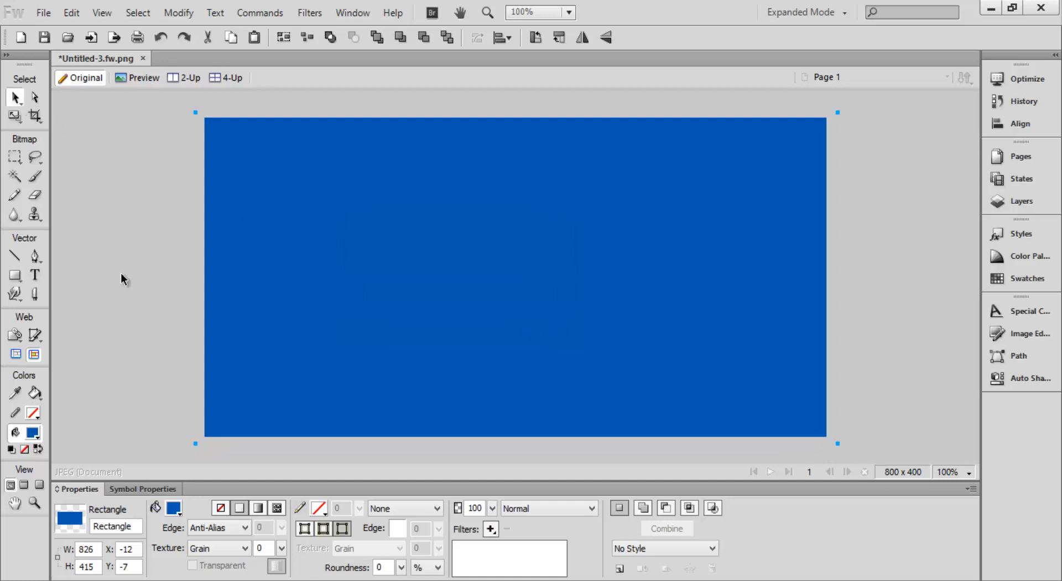
{"action": "left_click", "coordinate": [173, 508]}
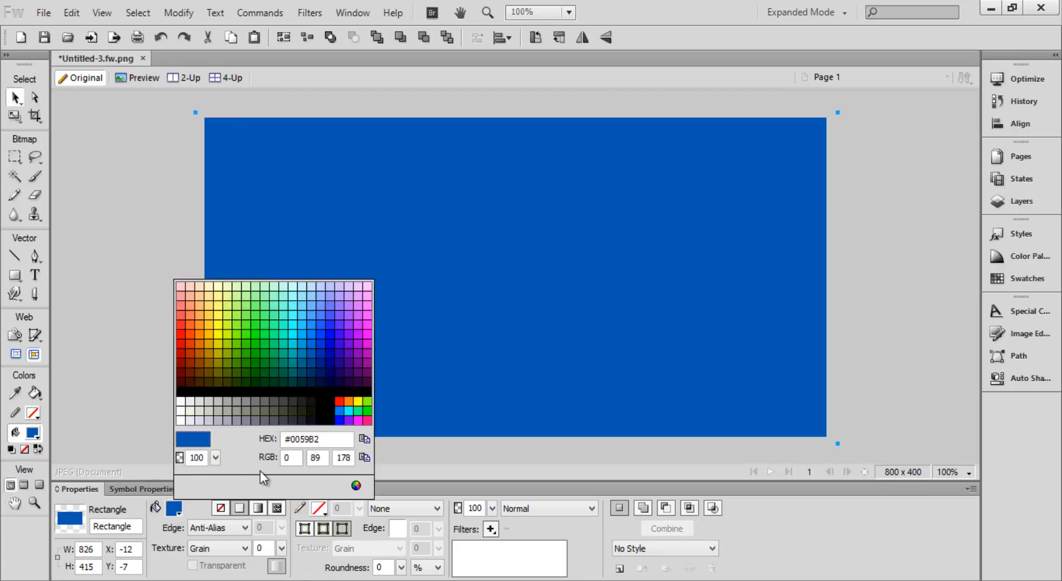
{"action": "left_click", "coordinate": [275, 400]}
Send the gray background rectangle to the back and move the blue button to about X 258, Y 174.
{"action": "right_click", "coordinate": [404, 327]}
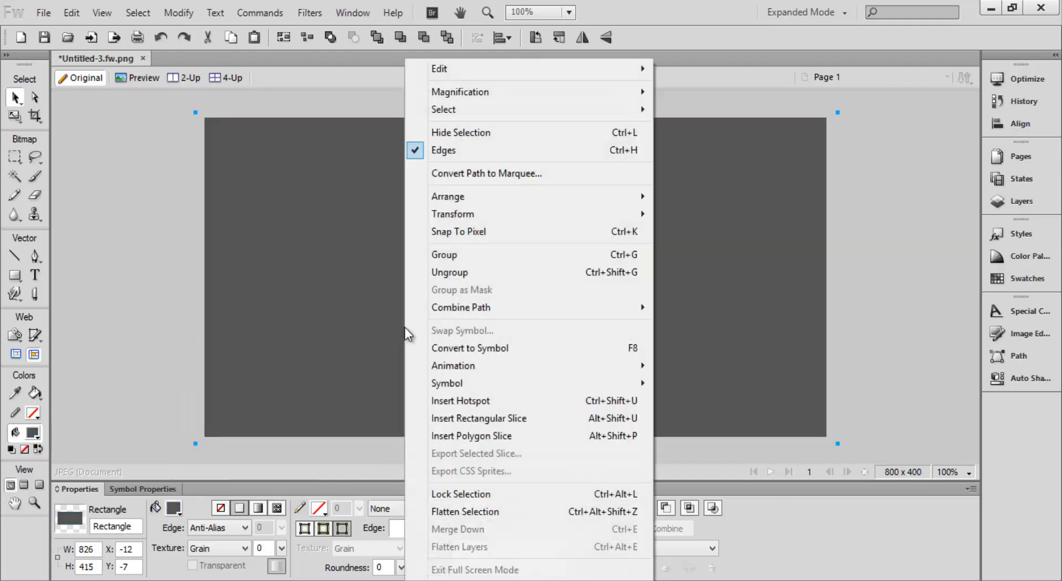
{"action": "mouse_move", "coordinate": [523, 200]}
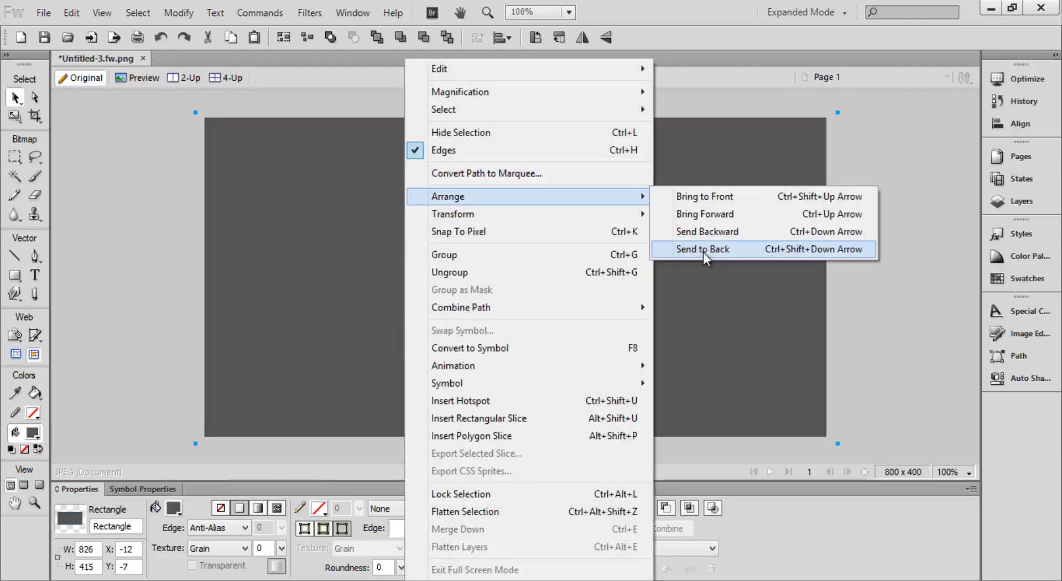
{"action": "left_click", "coordinate": [703, 252]}
{"action": "left_click", "coordinate": [535, 258]}
{"action": "left_click_drag", "start_coordinate": [538, 272], "coordinate": [555, 275]}
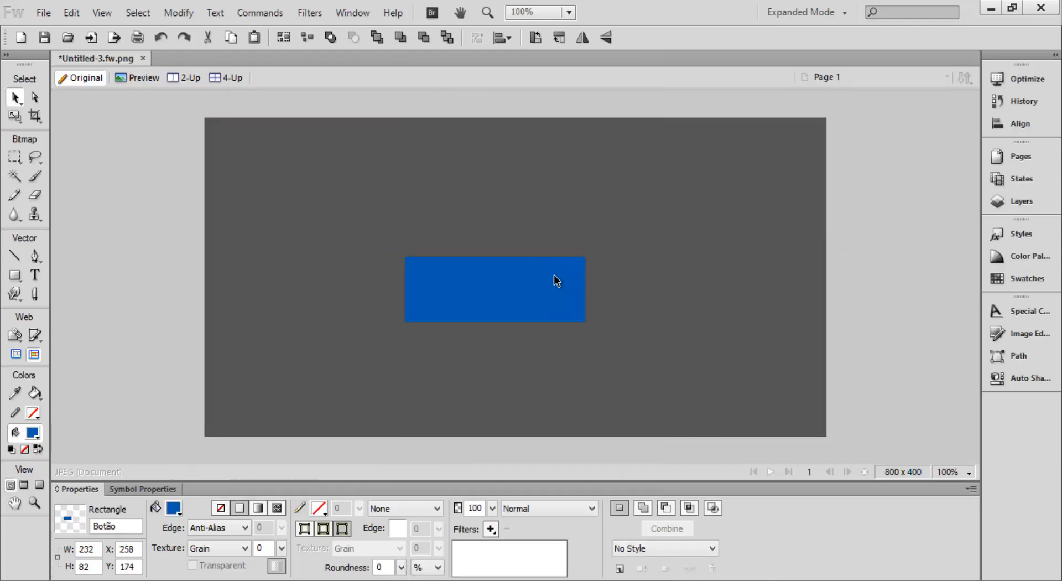
Add an Inner Bevel filter to the blue button and set the bevel width to 6.
{"action": "left_click", "coordinate": [493, 534]}
{"action": "mouse_move", "coordinate": [592, 412]}
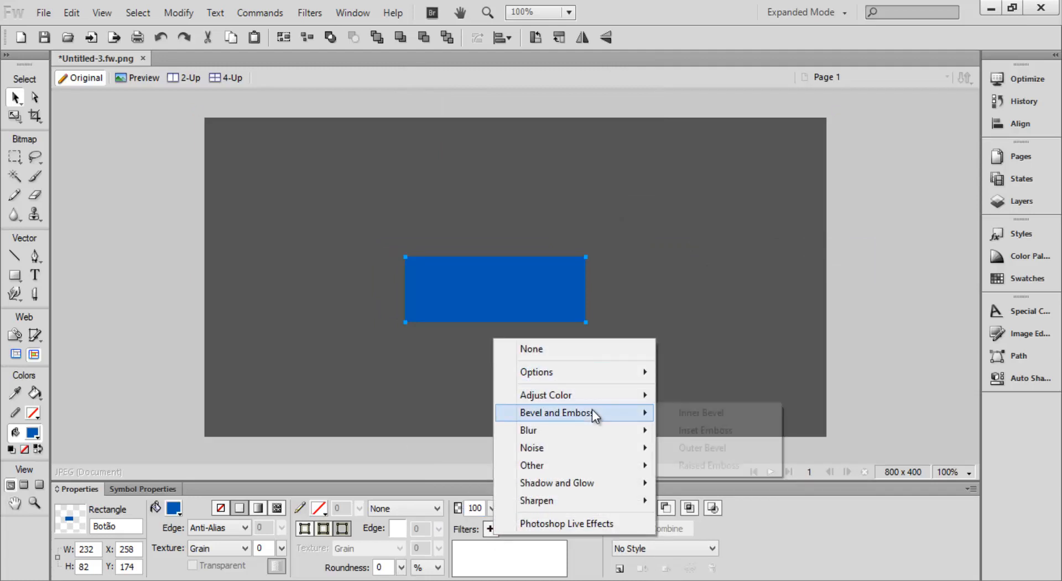
{"action": "left_click", "coordinate": [674, 414]}
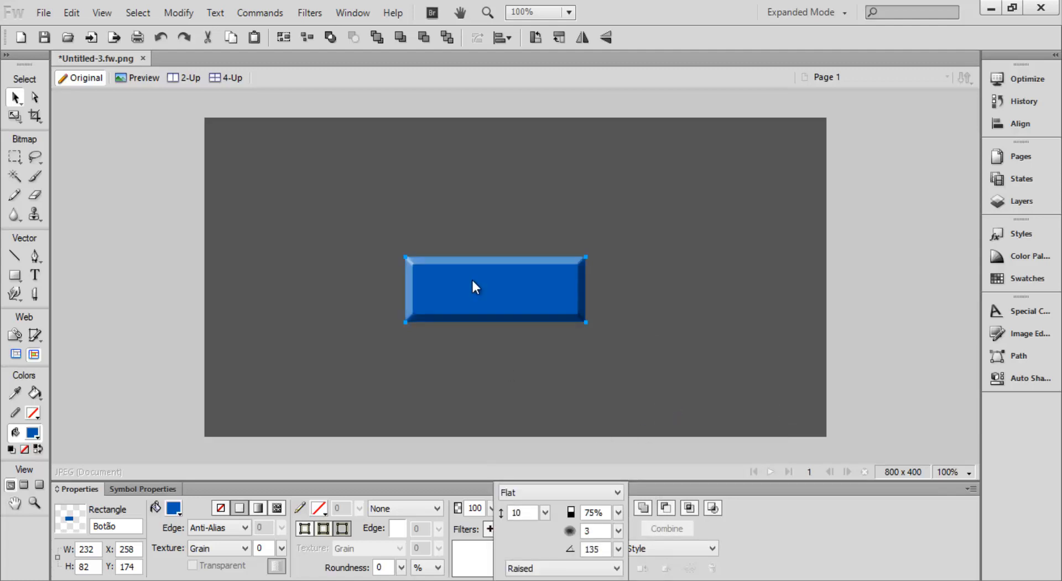
{"action": "left_click", "coordinate": [549, 513]}
{"action": "left_click_drag", "start_coordinate": [548, 517], "coordinate": [548, 532]}
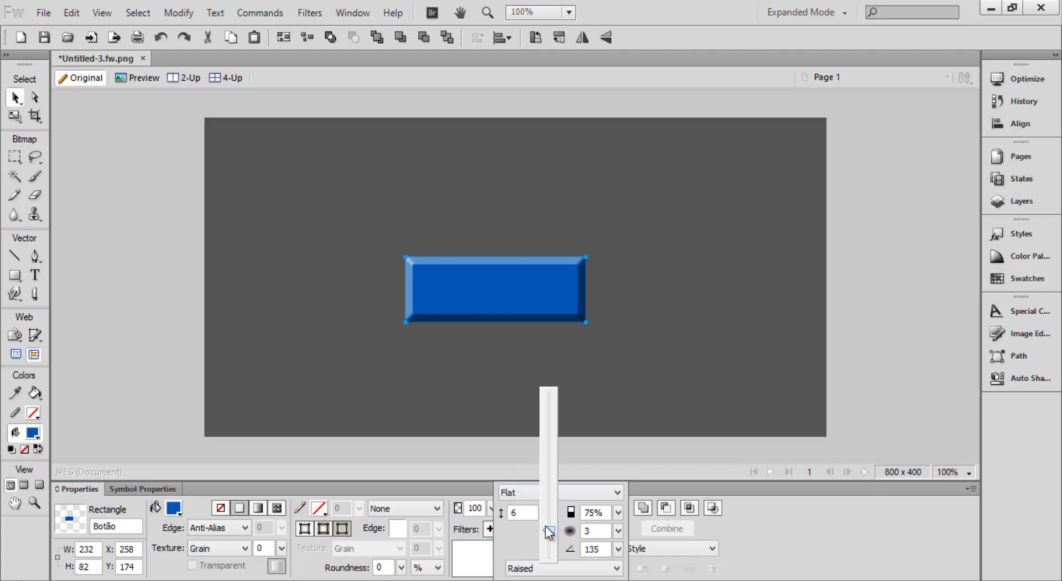
{"action": "left_click", "coordinate": [509, 525]}
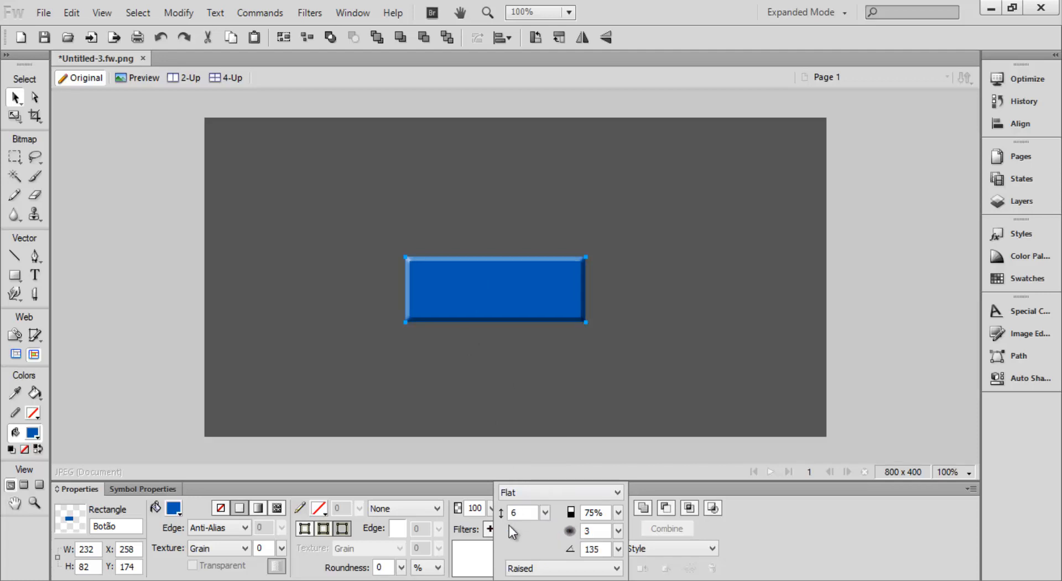
Try the Smooth, Sloped, Frame 1 and Frame 2 edge shapes for the button's Inner Bevel and return to Flat.
{"action": "left_click", "coordinate": [560, 493]}
{"action": "left_click", "coordinate": [551, 514]}
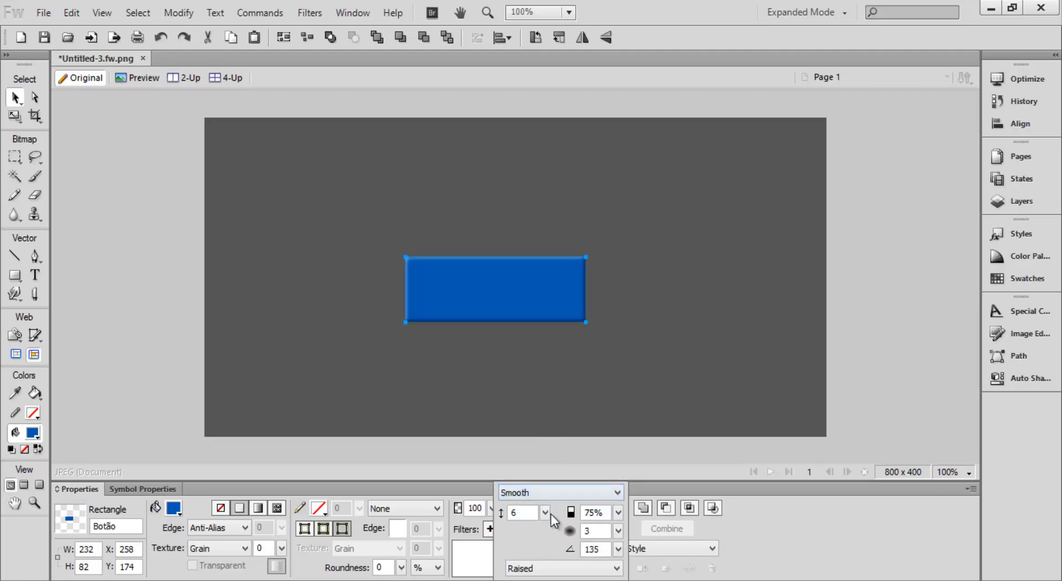
{"action": "key", "text": "Down"}
{"action": "key", "text": "Down"}
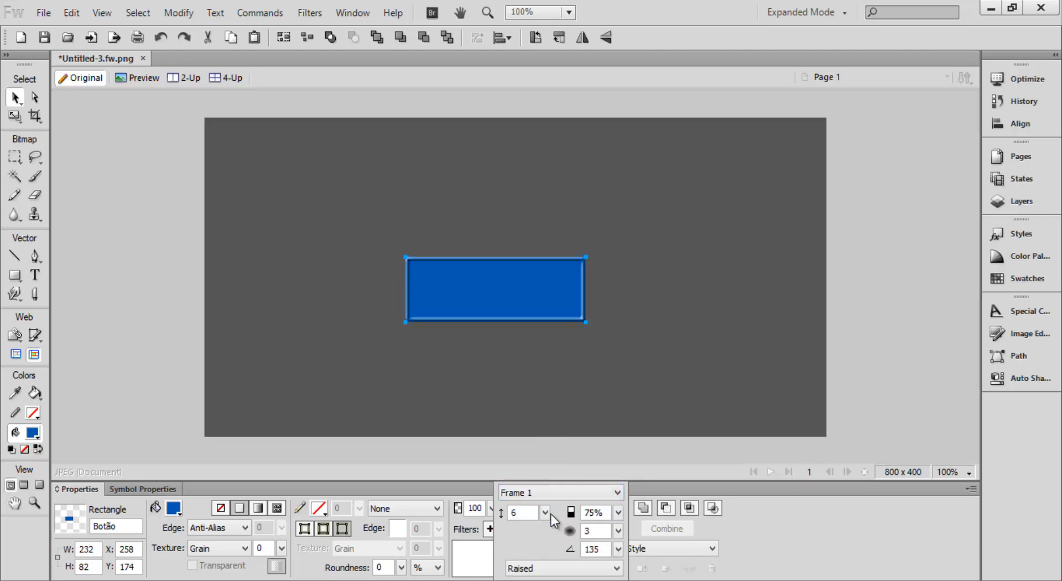
{"action": "key", "text": "Up"}
{"action": "key", "text": "Up"}
{"action": "key", "text": "Up"}
{"action": "key", "text": "Down"}
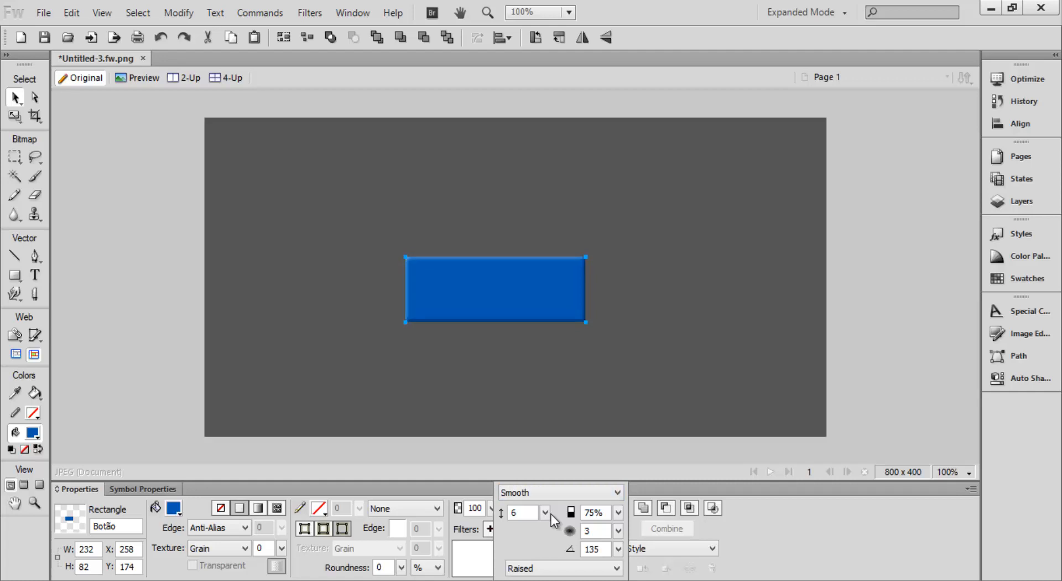
{"action": "key", "text": "Down"}
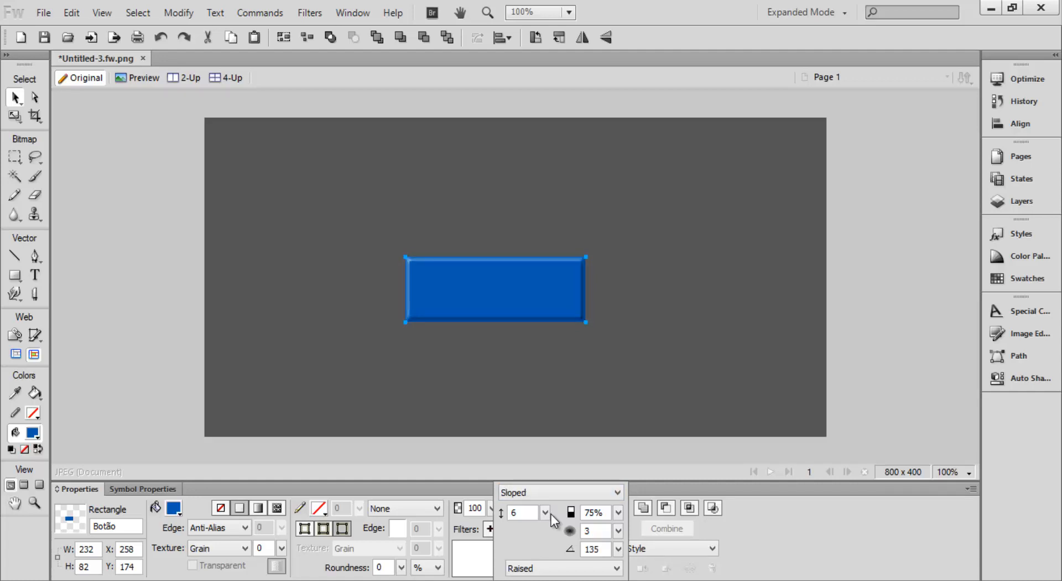
{"action": "key", "text": "Down"}
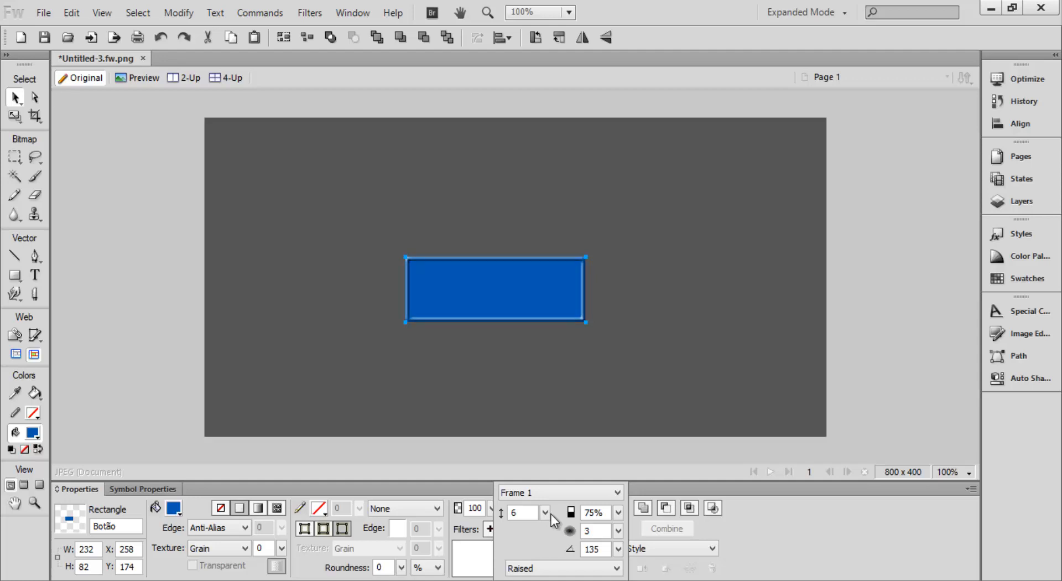
{"action": "key", "text": "Down"}
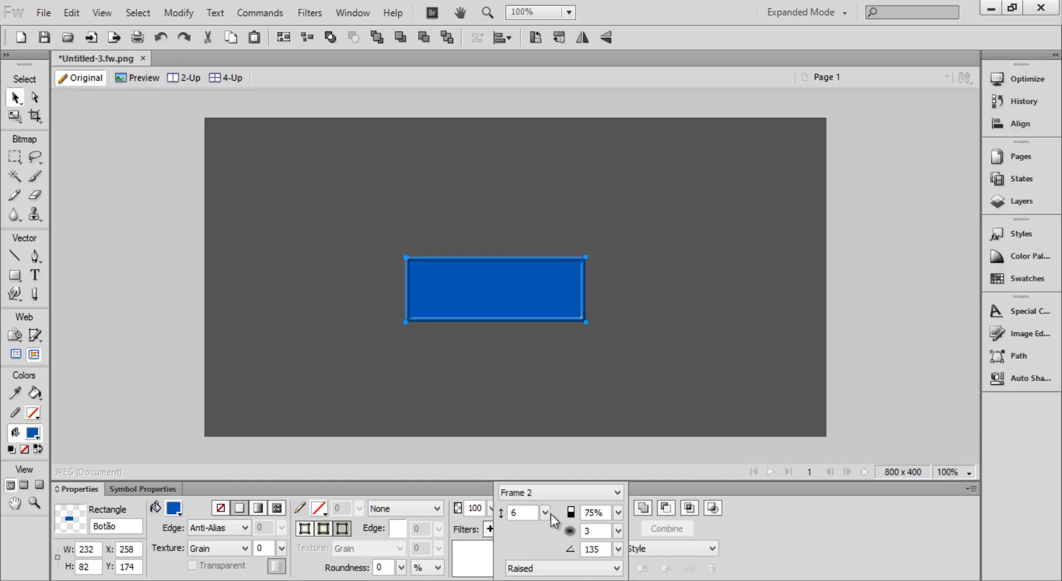
{"action": "key", "text": "Up"}
{"action": "key", "text": "Up"}
{"action": "key", "text": "Up"}
{"action": "key", "text": "Up"}
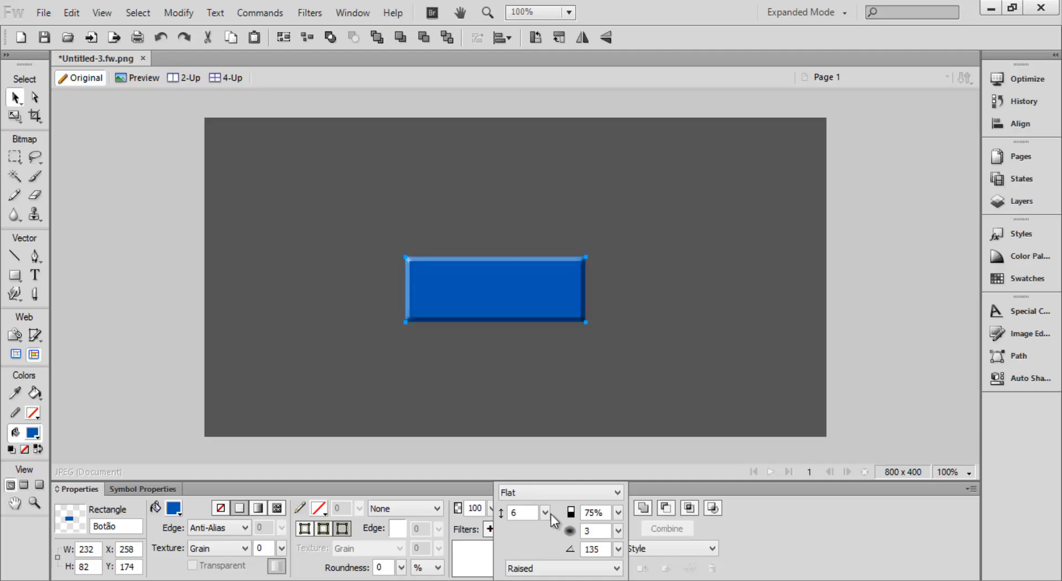
Set the Inner Bevel's width to 2, contrast to 100%, softness to 0 and angle to 204.
{"action": "mouse_move", "coordinate": [551, 514]}
{"action": "left_mouse_down"}
{"action": "mouse_move", "coordinate": [545, 526]}
{"action": "mouse_move", "coordinate": [546, 514]}
{"action": "left_mouse_up"}
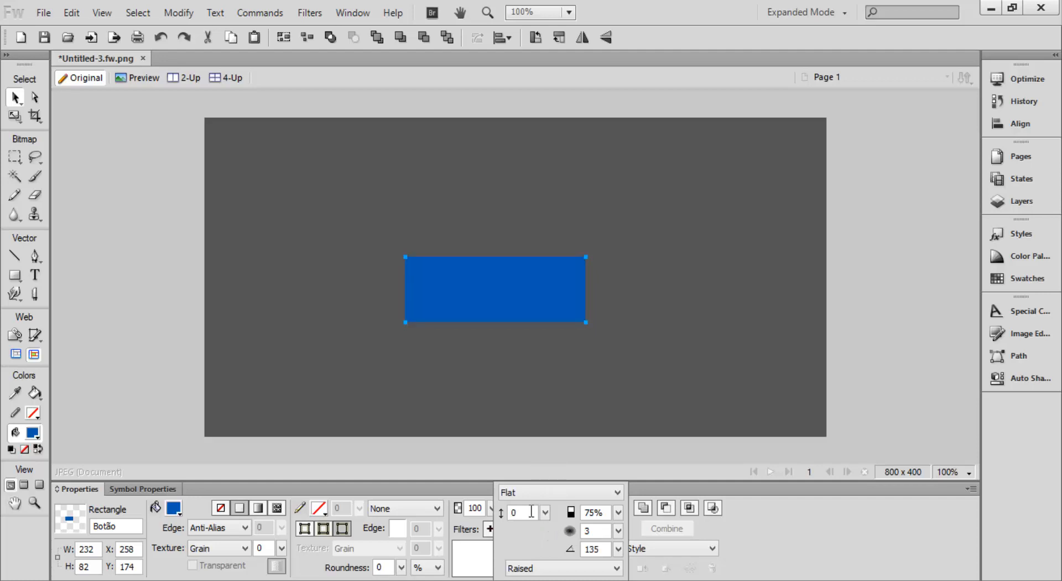
{"action": "left_click", "coordinate": [603, 531]}
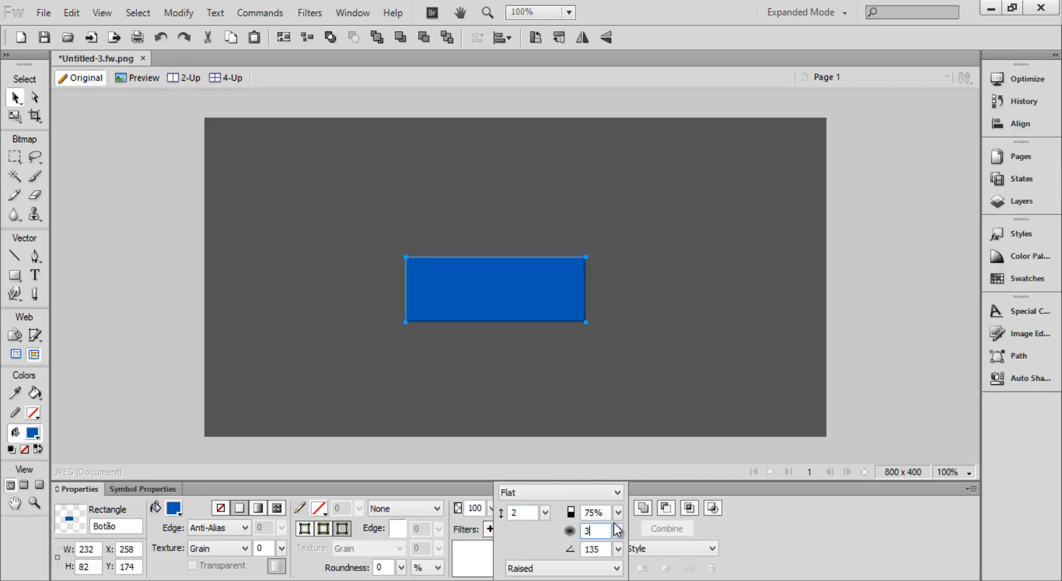
{"action": "left_click_drag", "start_coordinate": [618, 512], "coordinate": [624, 380]}
{"action": "left_click_drag", "start_coordinate": [620, 513], "coordinate": [642, 410]}
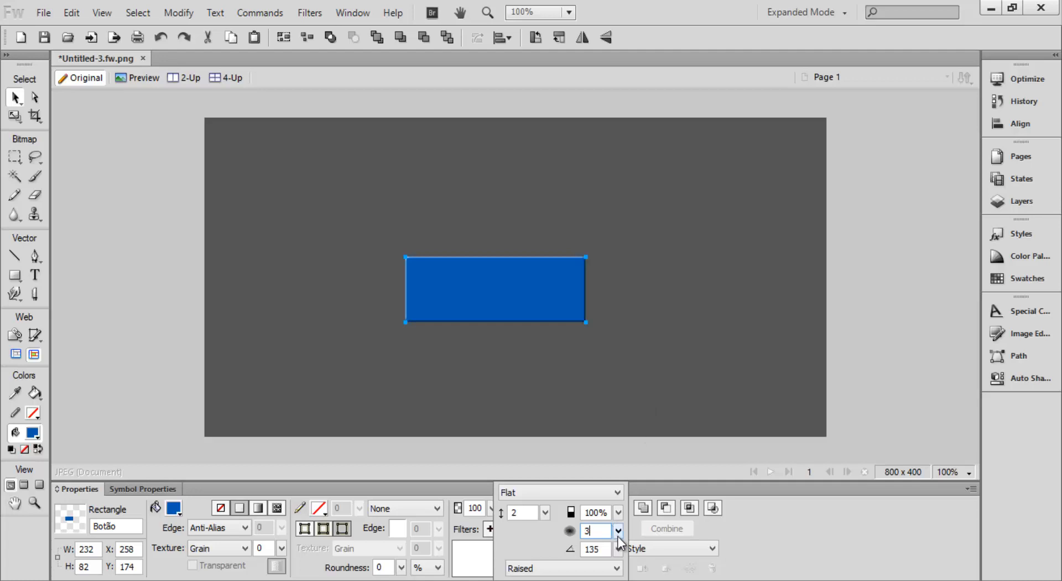
{"action": "left_click_drag", "start_coordinate": [618, 536], "coordinate": [629, 486]}
{"action": "mouse_move", "coordinate": [619, 536]}
{"action": "left_mouse_down"}
{"action": "mouse_move", "coordinate": [613, 512]}
{"action": "mouse_move", "coordinate": [618, 567]}
{"action": "mouse_move", "coordinate": [621, 546]}
{"action": "mouse_move", "coordinate": [601, 512]}
{"action": "mouse_move", "coordinate": [608, 521]}
{"action": "left_mouse_up"}
{"action": "left_click_drag", "start_coordinate": [602, 530], "coordinate": [594, 527]}
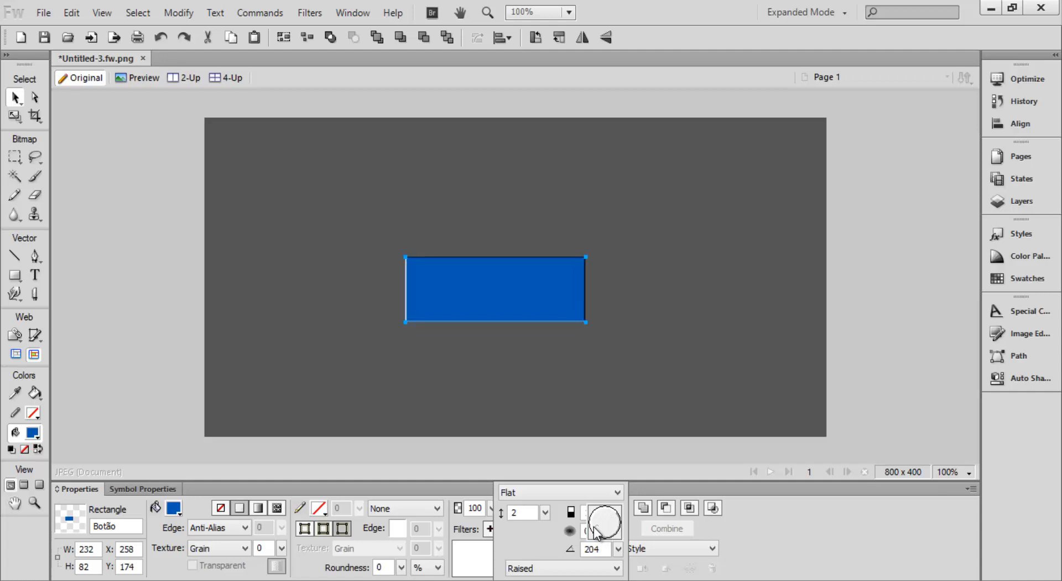
{"action": "left_click", "coordinate": [585, 532]}
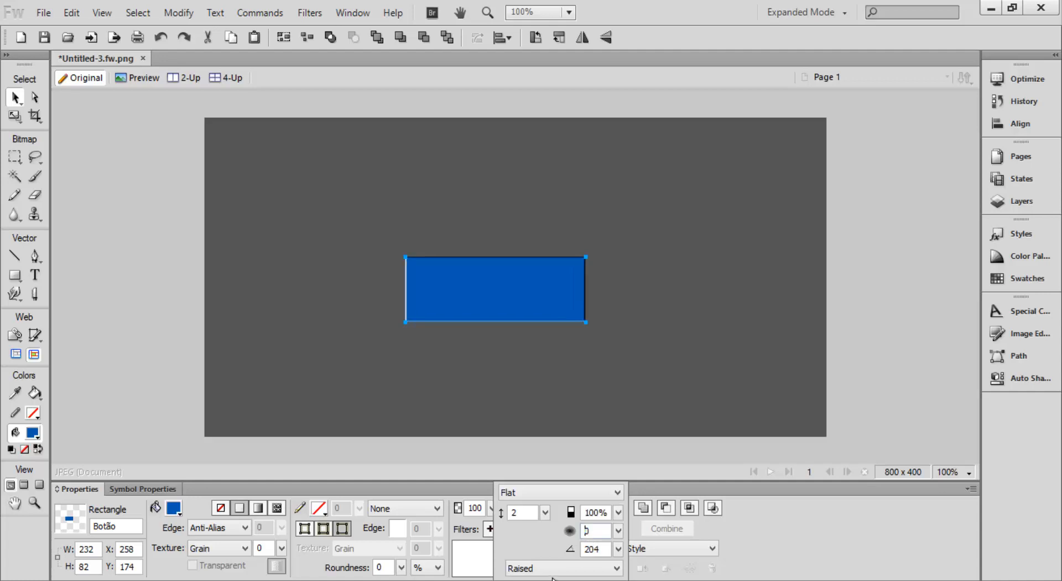
Try the Highlighted, Inset and Inverted presets of the Inner Bevel and remove the filter from the button.
{"action": "left_click", "coordinate": [553, 574]}
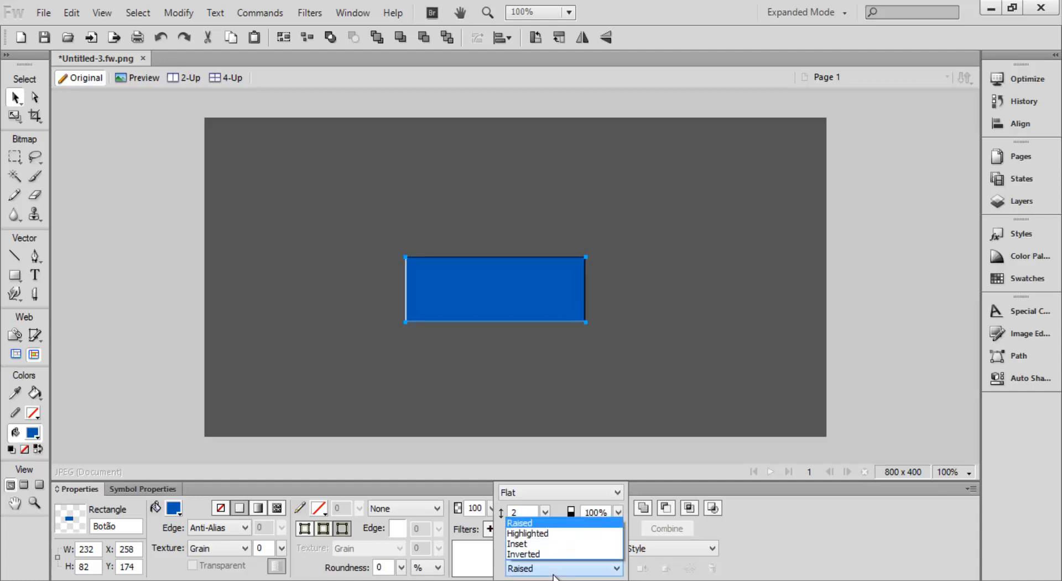
{"action": "left_click", "coordinate": [548, 531]}
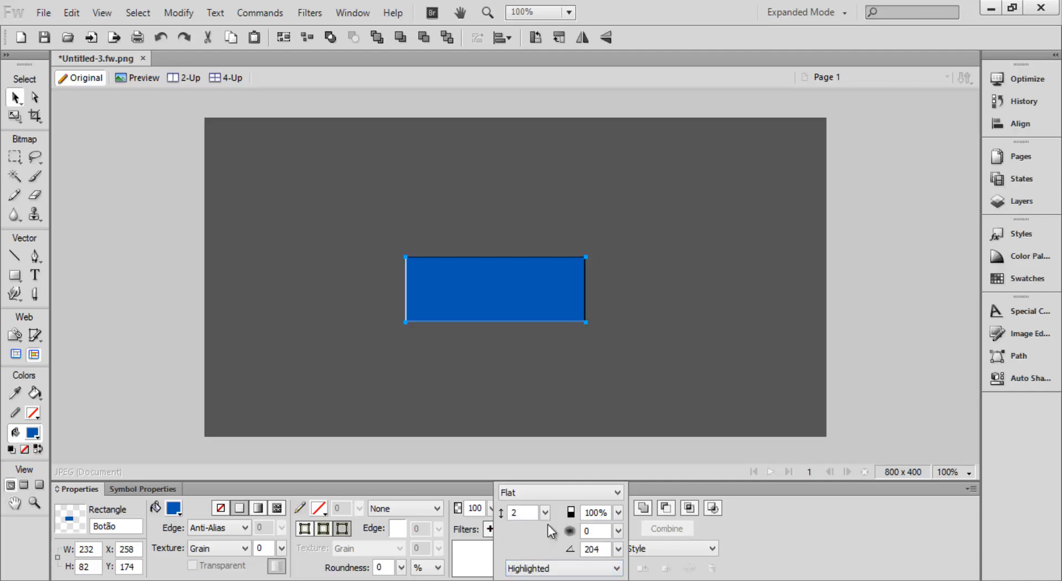
{"action": "key", "text": "Down"}
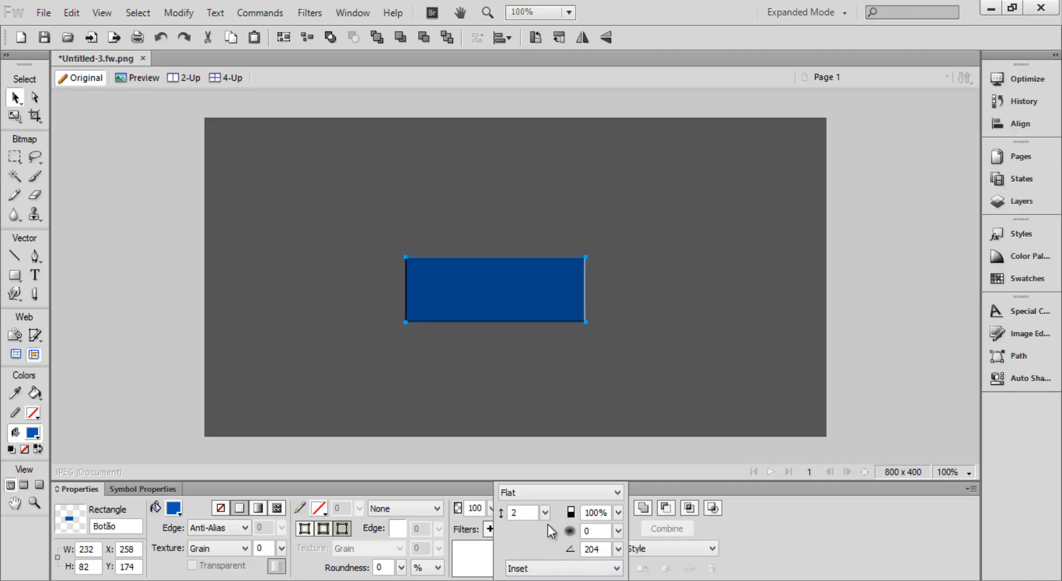
{"action": "key", "text": "Down"}
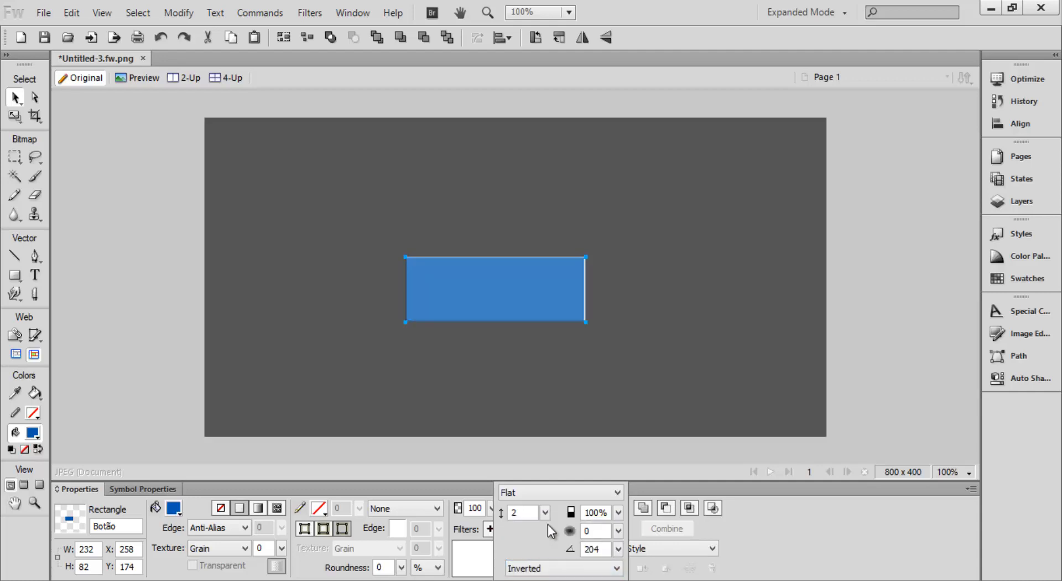
{"action": "left_click", "coordinate": [458, 574]}
{"action": "left_click", "coordinate": [499, 552]}
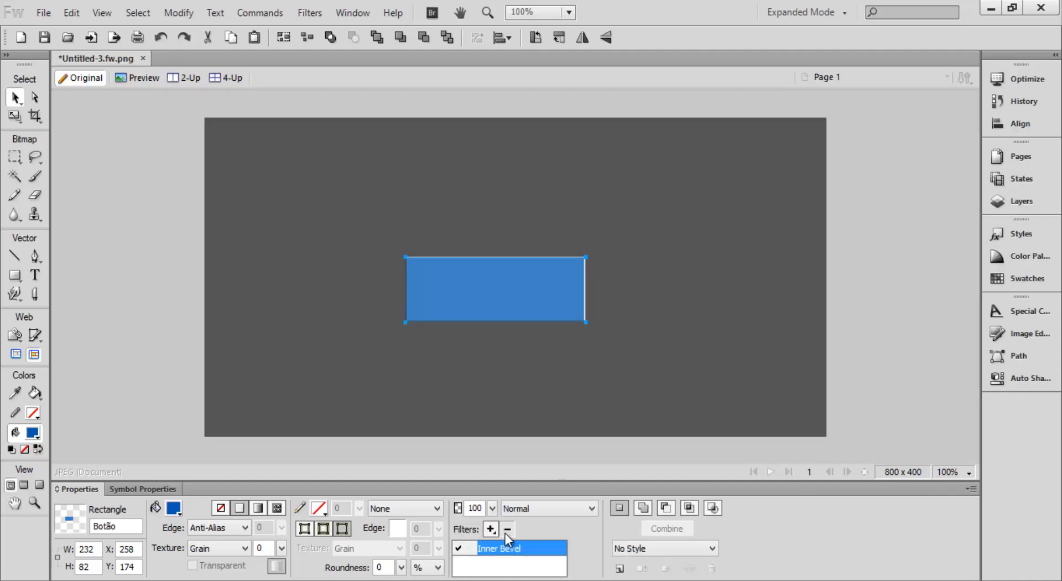
{"action": "left_click", "coordinate": [505, 532]}
Try an Inset Emboss filter on the blue button and remove it again.
{"action": "left_click", "coordinate": [491, 530]}
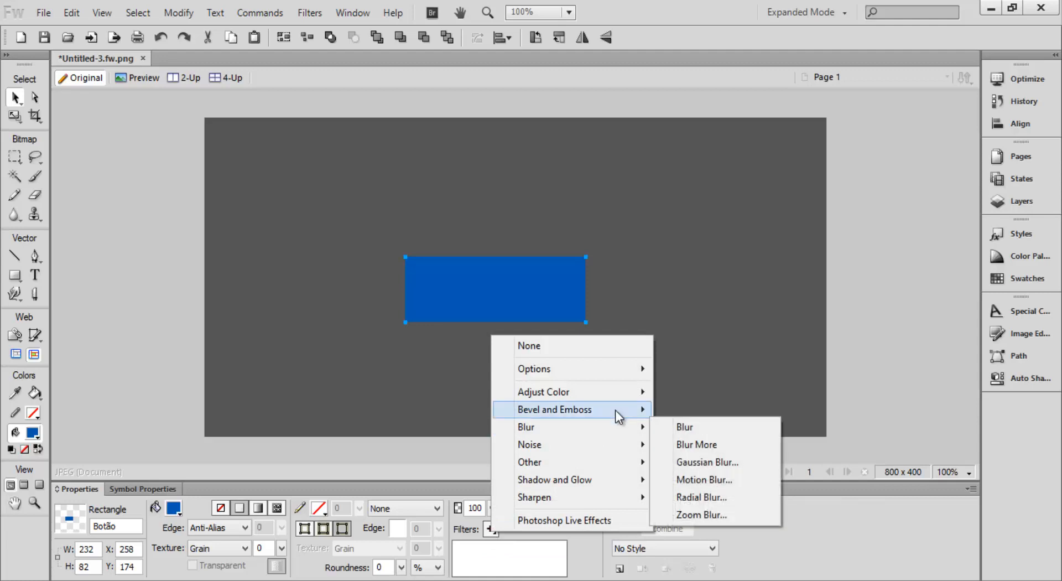
{"action": "mouse_move", "coordinate": [629, 412]}
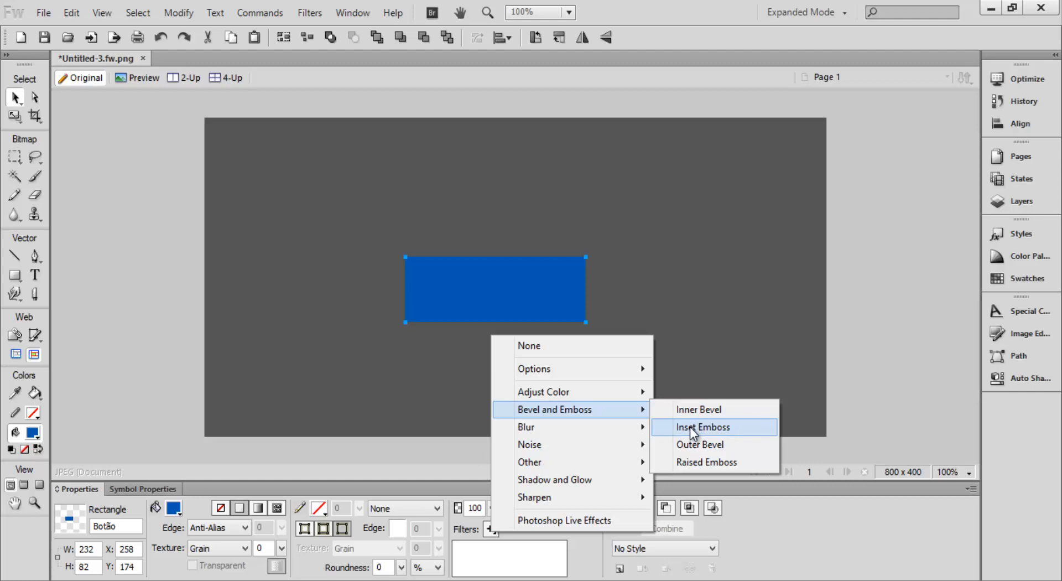
{"action": "left_click", "coordinate": [690, 427]}
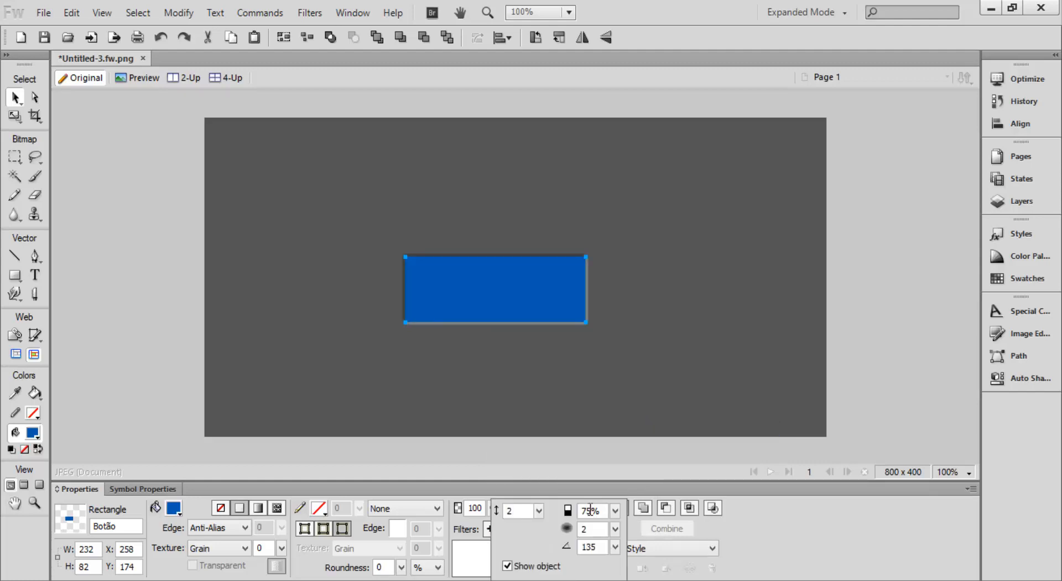
{"action": "left_click", "coordinate": [467, 567]}
{"action": "left_click", "coordinate": [502, 553]}
{"action": "left_click", "coordinate": [506, 527]}
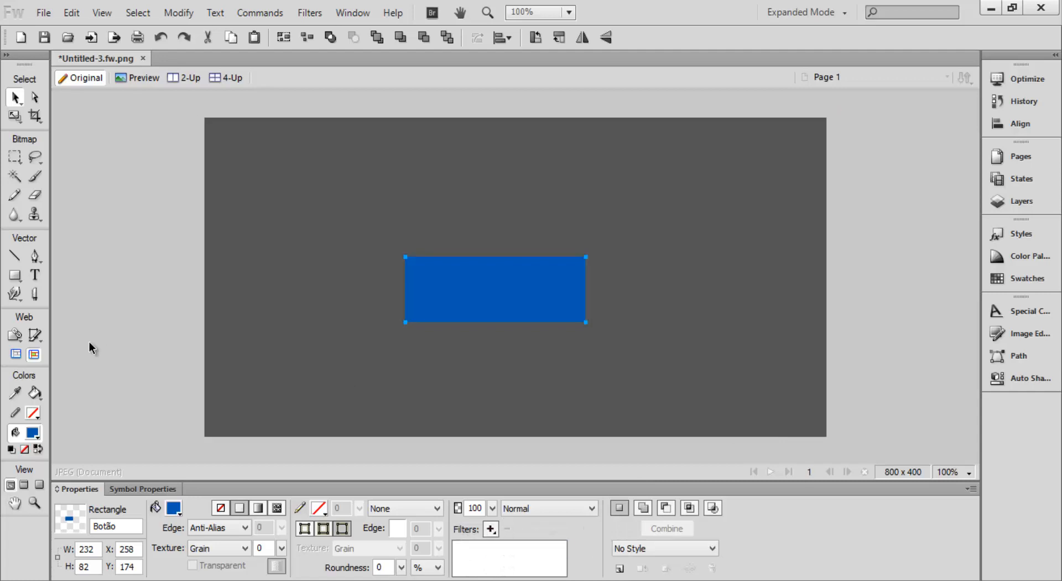
Add the text "teste" in a box about 243 x 47 and move it onto the blue button at about X 326, Y 200.
{"action": "left_click", "coordinate": [38, 280]}
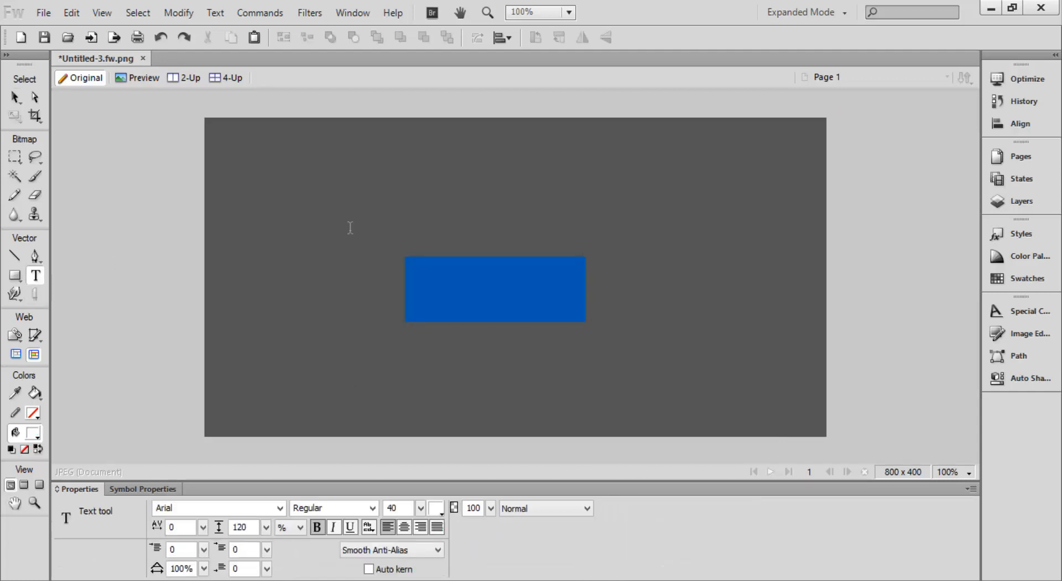
{"action": "left_click_drag", "start_coordinate": [328, 176], "coordinate": [515, 215]}
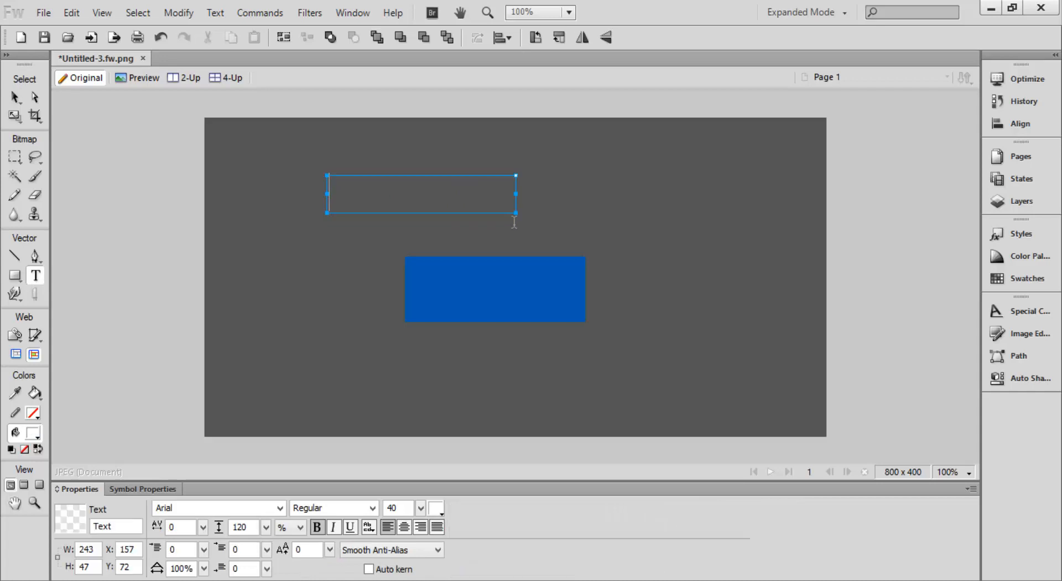
{"action": "type", "text": "G"}
{"action": "key", "text": "BackSpace"}
{"action": "type", "text": "g"}
{"action": "key", "text": "BackSpace"}
{"action": "type", "text": "te"}
{"action": "key", "text": "BackSpace"}
{"action": "type", "text": "ES"}
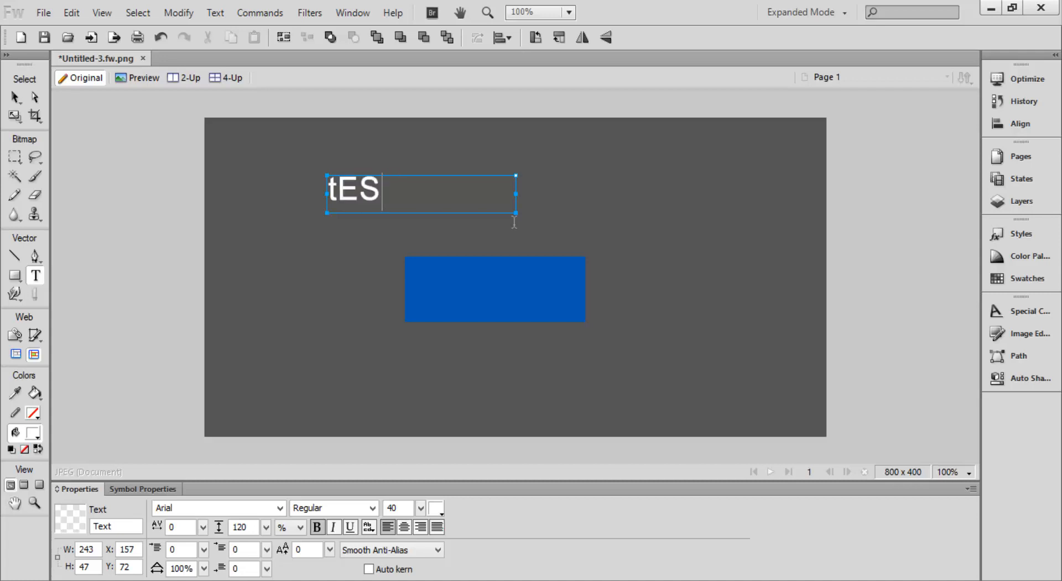
{"action": "key", "text": "BackSpace"}
{"action": "key", "text": "BackSpace"}
{"action": "type", "text": "este"}
{"action": "left_click", "coordinate": [13, 96]}
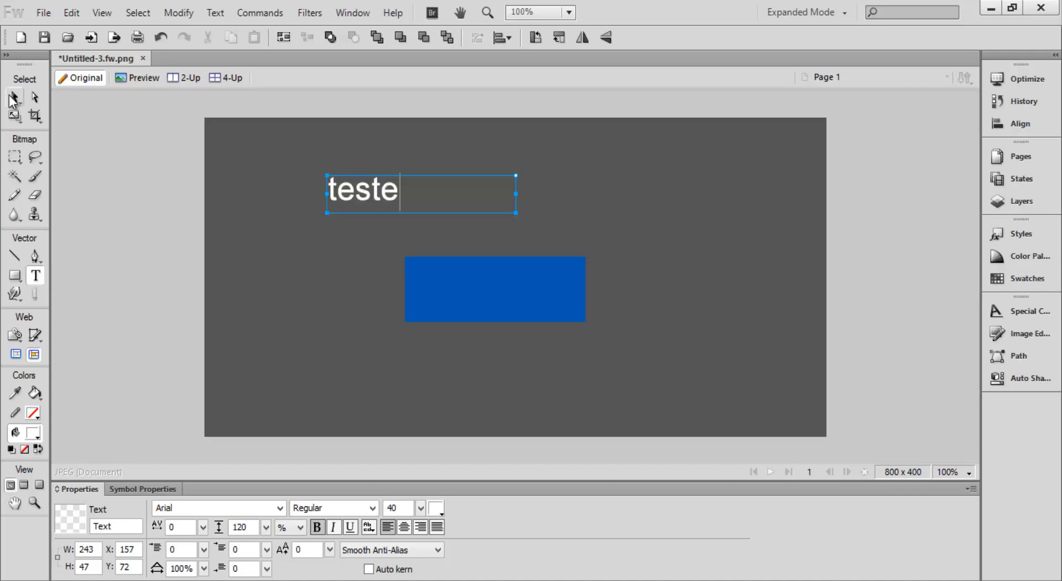
{"action": "left_click_drag", "start_coordinate": [391, 202], "coordinate": [524, 310]}
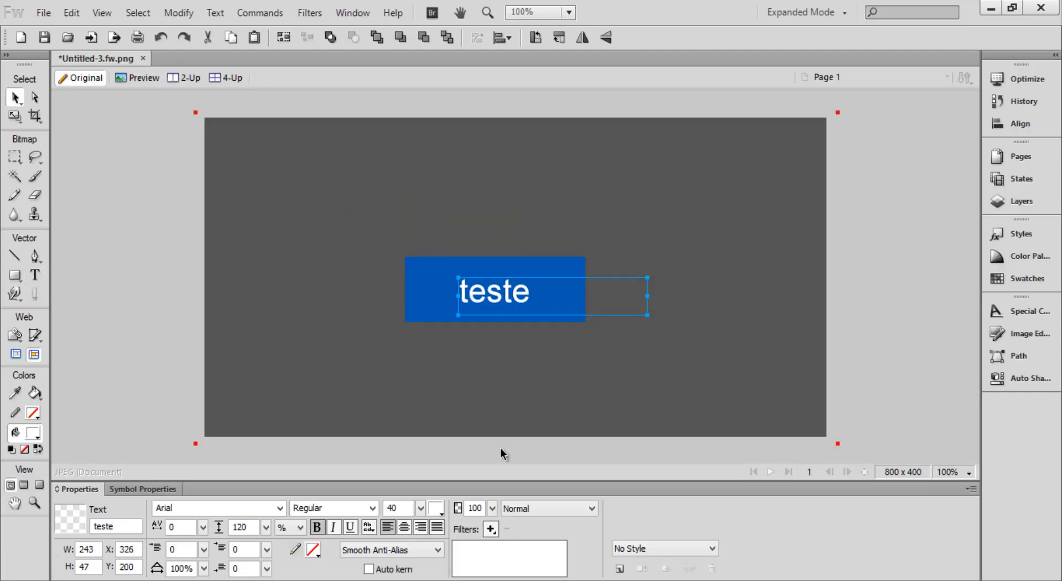
Apply an Inset Emboss filter to the "teste" text with its default settings and deselect the text.
{"action": "left_click", "coordinate": [491, 529]}
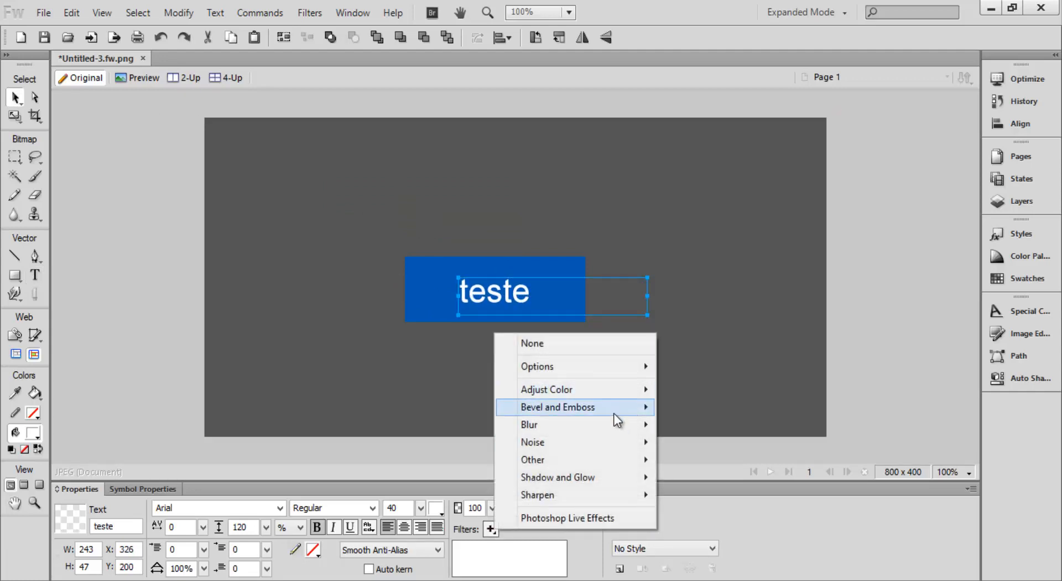
{"action": "mouse_move", "coordinate": [597, 432]}
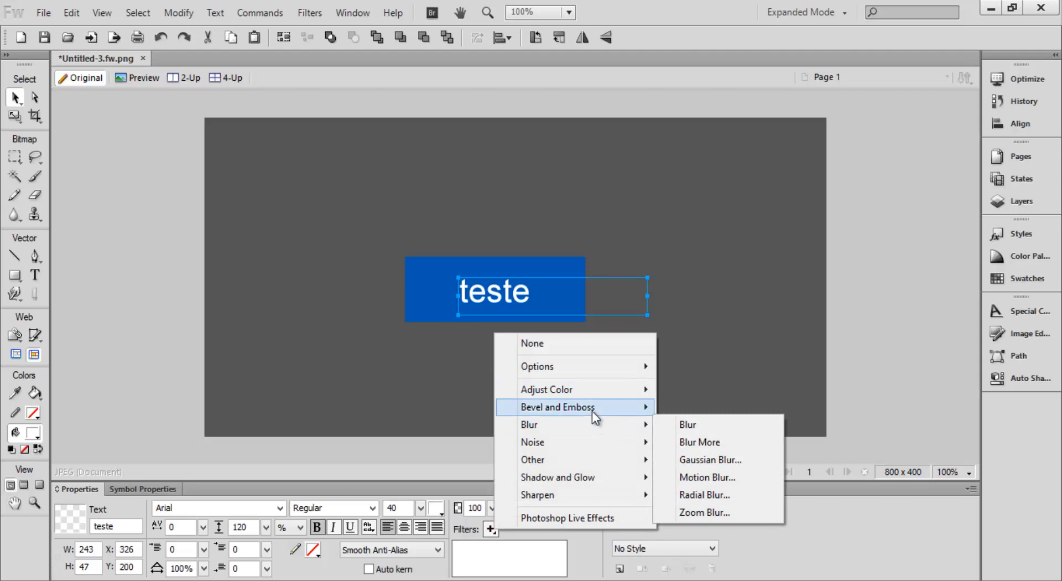
{"action": "mouse_move", "coordinate": [592, 410]}
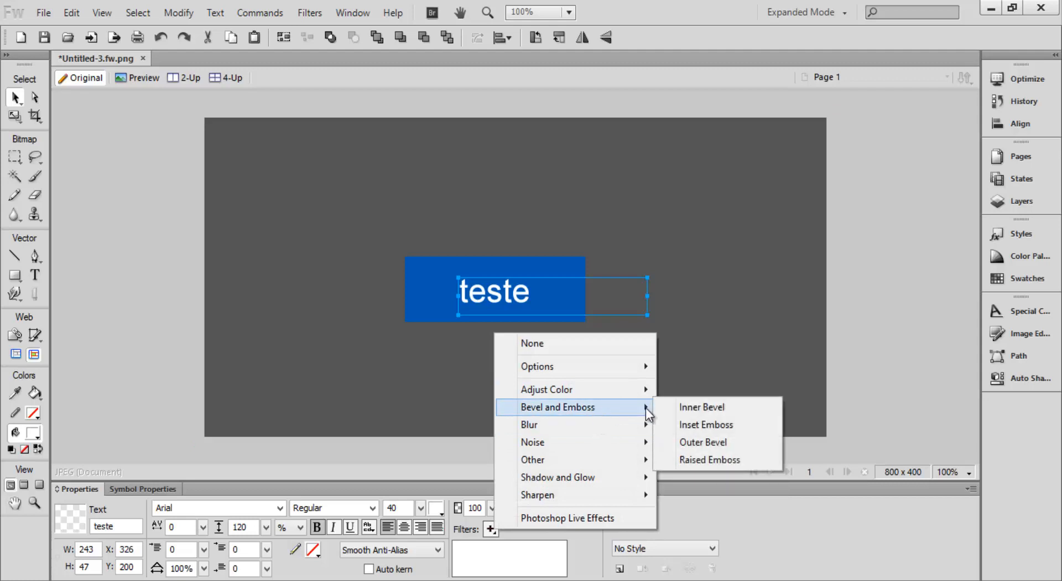
{"action": "left_click", "coordinate": [716, 423]}
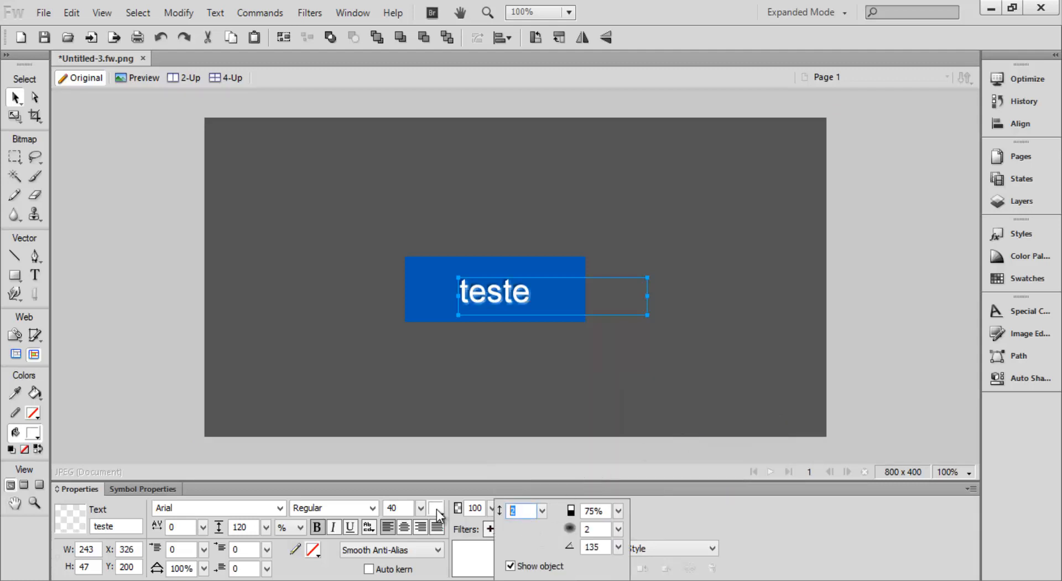
{"action": "key", "text": "Return"}
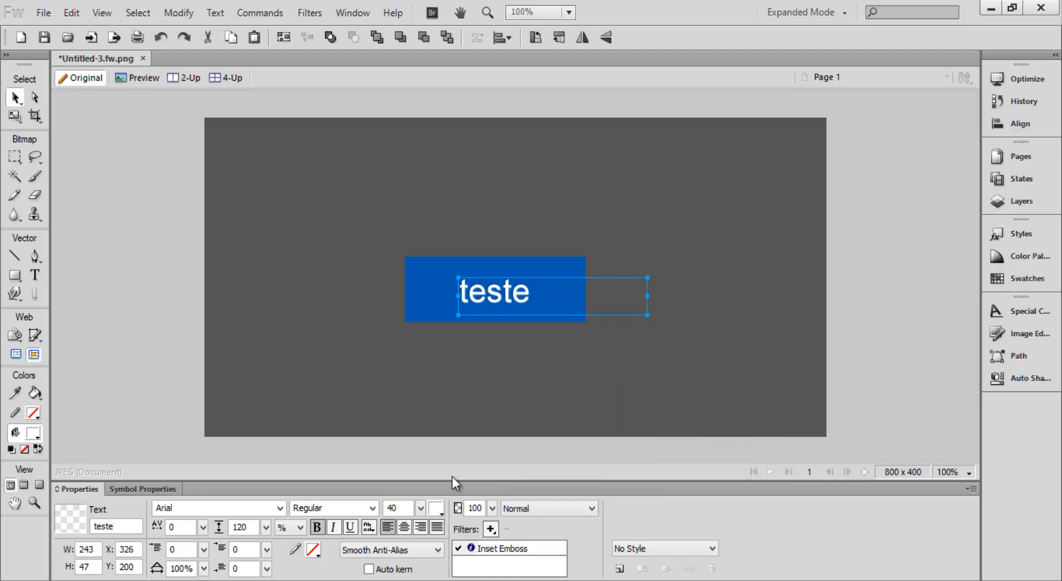
{"action": "left_click", "coordinate": [482, 450]}
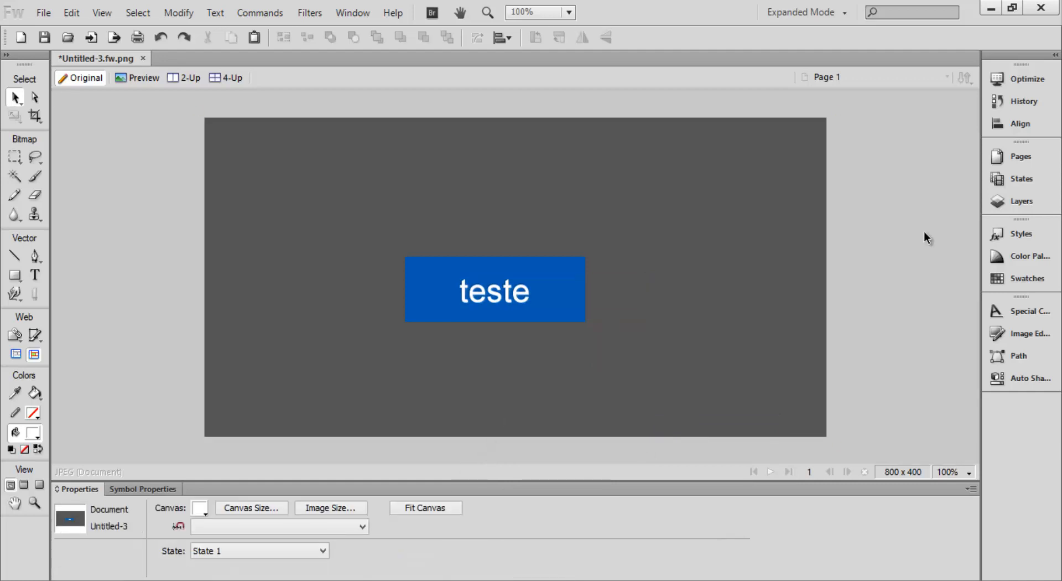
Examine the embossed "teste" text on the button at up to 400% magnification and return to 100%.
{"action": "key", "text": "ctrl+minus"}
{"action": "key", "text": "ctrl+equal"}
{"action": "key", "text": "ctrl+equal"}
{"action": "key", "text": "ctrl+equal"}
{"action": "key", "text": "ctrl+equal"}
{"action": "key", "text": "ctrl+equal"}
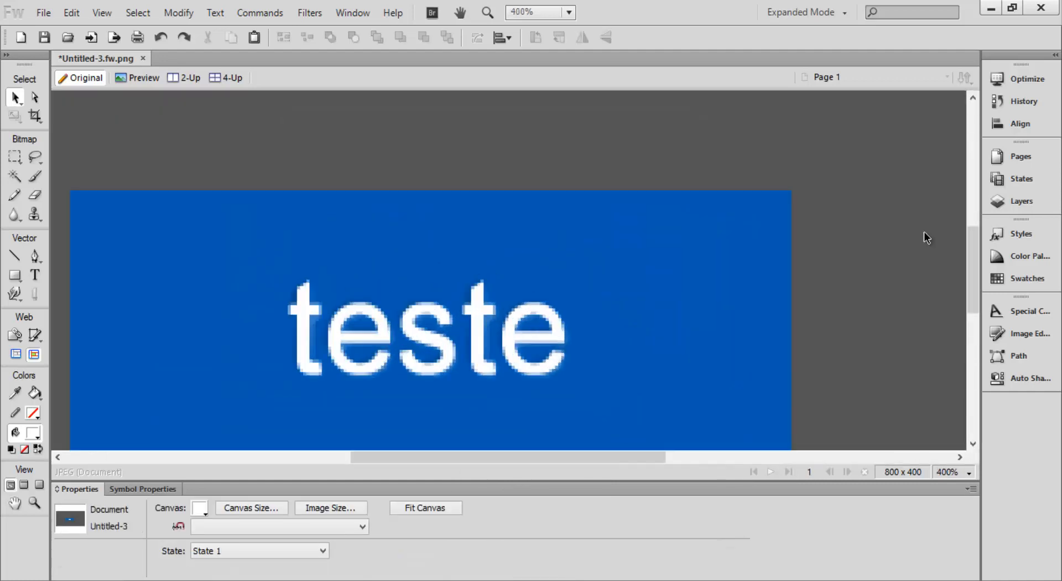
{"action": "key", "text": "ctrl+minus"}
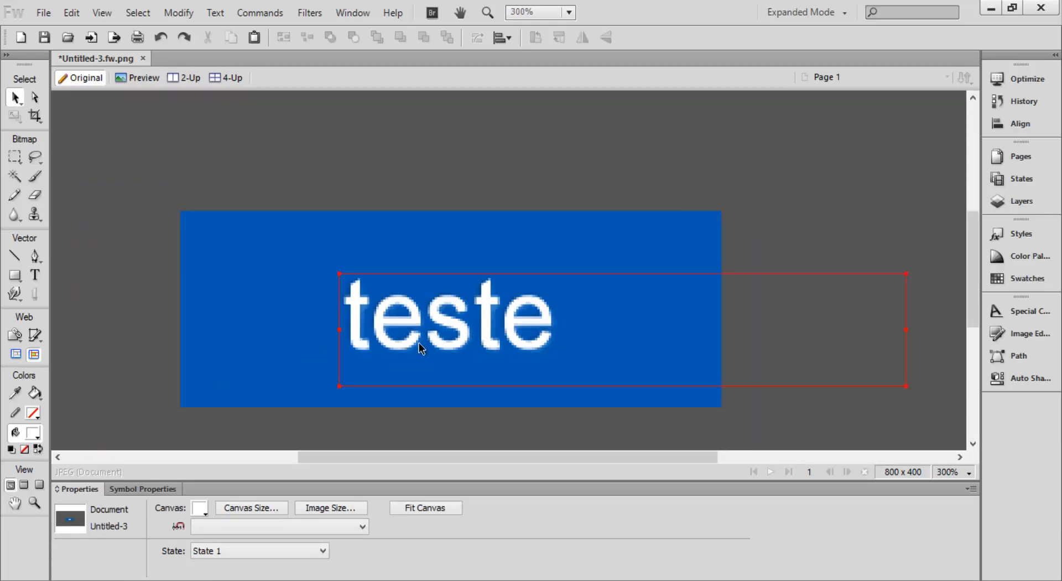
{"action": "key", "text": "ctrl+minus"}
{"action": "key", "text": "ctrl+minus"}
{"action": "key", "text": "ctrl+minus"}
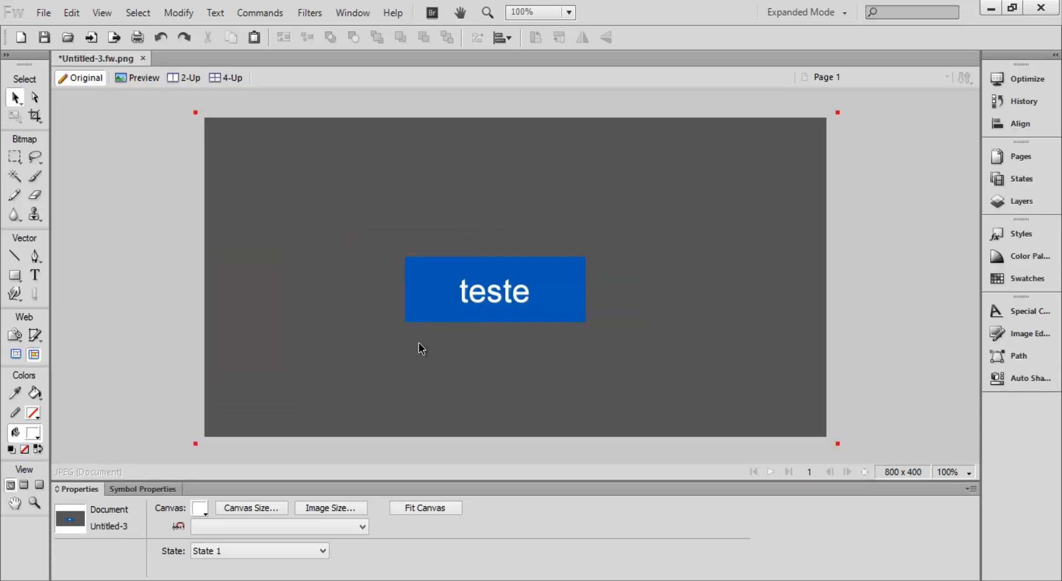
Add an Outer Bevel filter to the "teste" text and set its width to 4.
{"action": "left_click", "coordinate": [497, 297]}
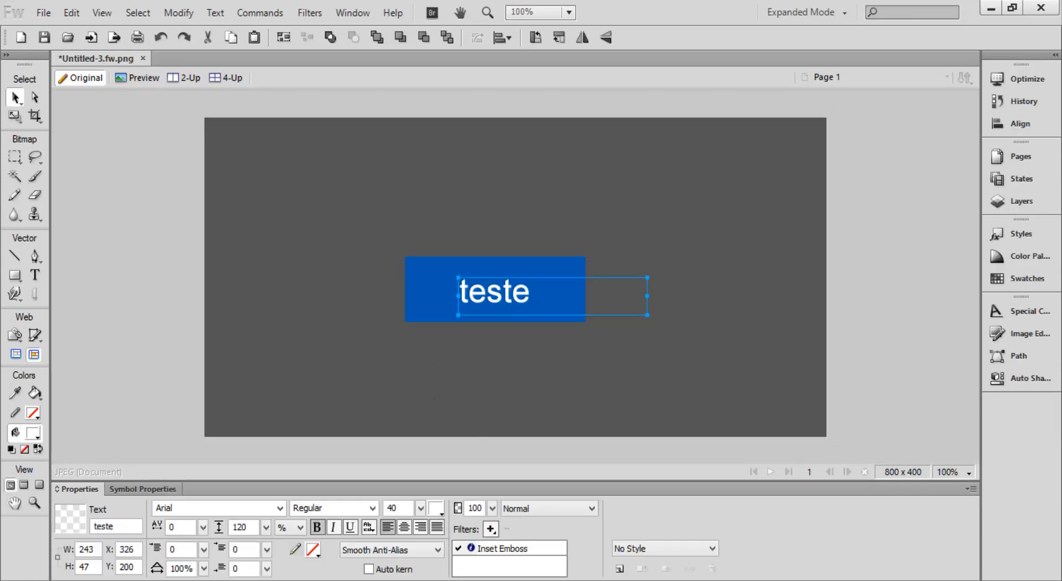
{"action": "left_click", "coordinate": [490, 529]}
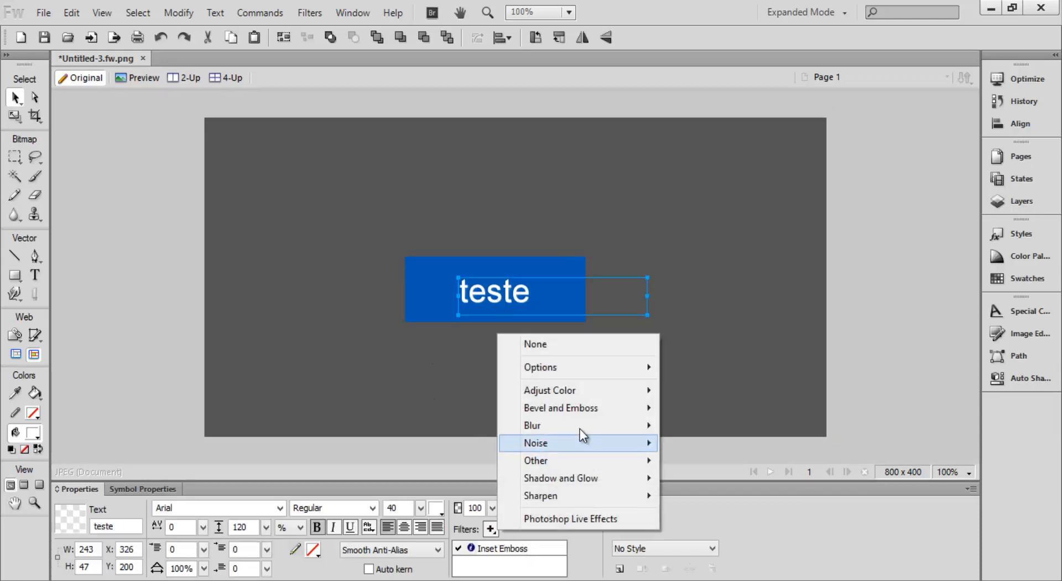
{"action": "mouse_move", "coordinate": [621, 408]}
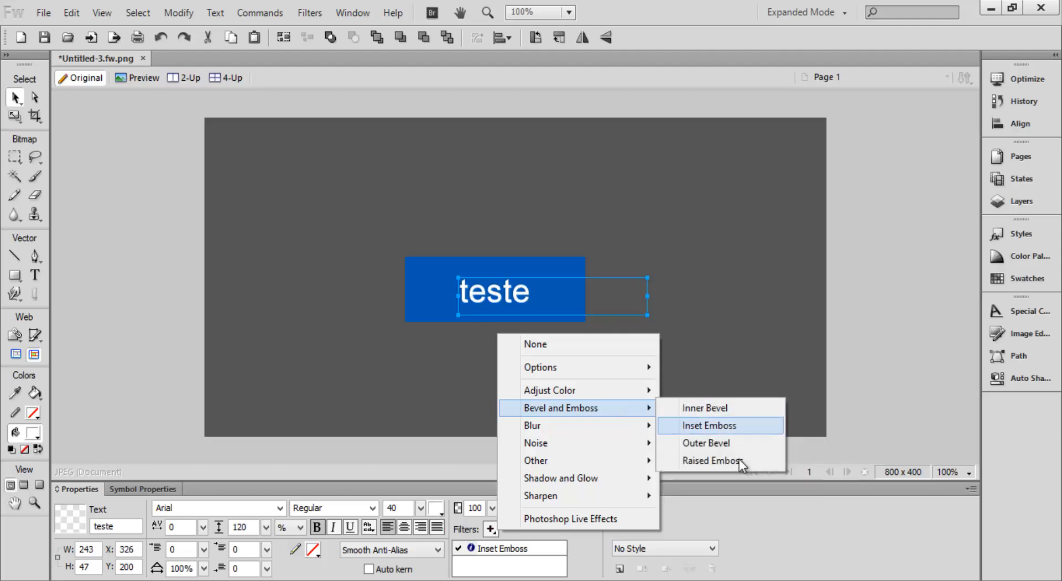
{"action": "left_click", "coordinate": [729, 443]}
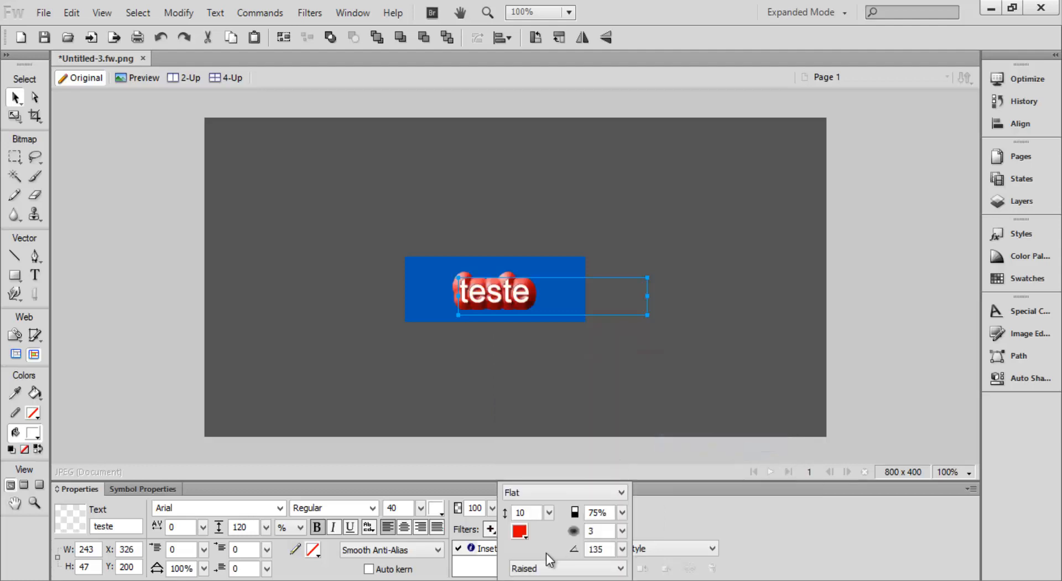
{"action": "left_click_drag", "start_coordinate": [550, 517], "coordinate": [549, 532]}
Try green as the text's Outer Bevel colour, and finish with dark blue.
{"action": "left_click", "coordinate": [520, 531]}
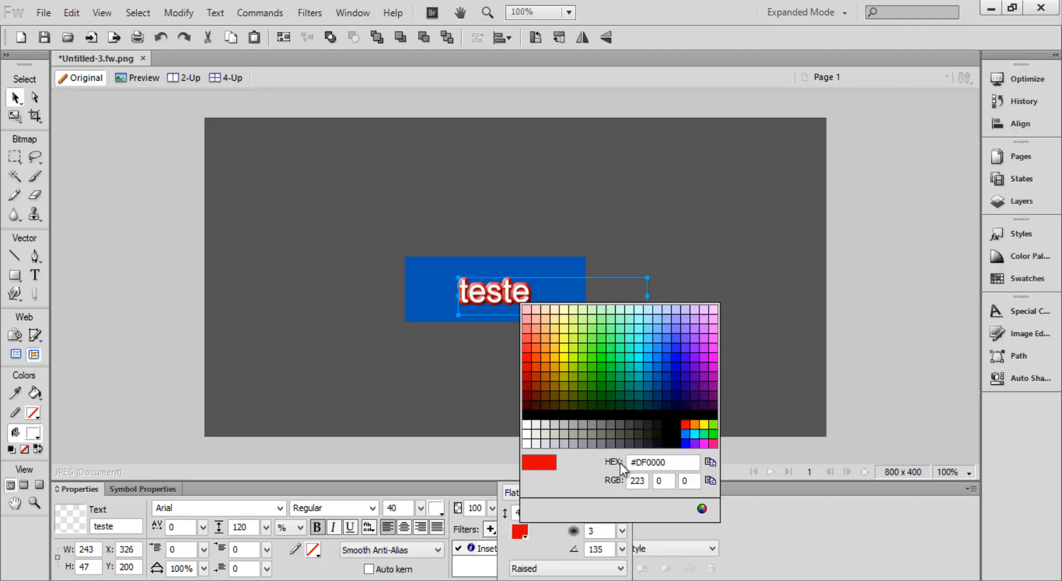
{"action": "left_click", "coordinate": [626, 352]}
{"action": "left_click", "coordinate": [523, 536]}
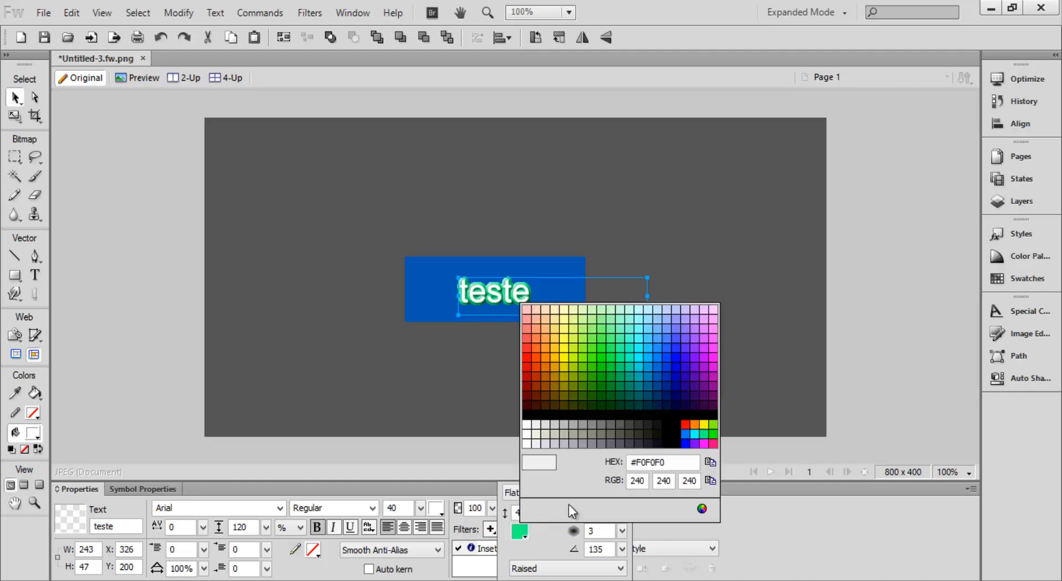
{"action": "left_click", "coordinate": [676, 371]}
Set the Outer Bevel's edge shape to Ring, its contrast to 78% and its angle to 83.
{"action": "left_click", "coordinate": [584, 494]}
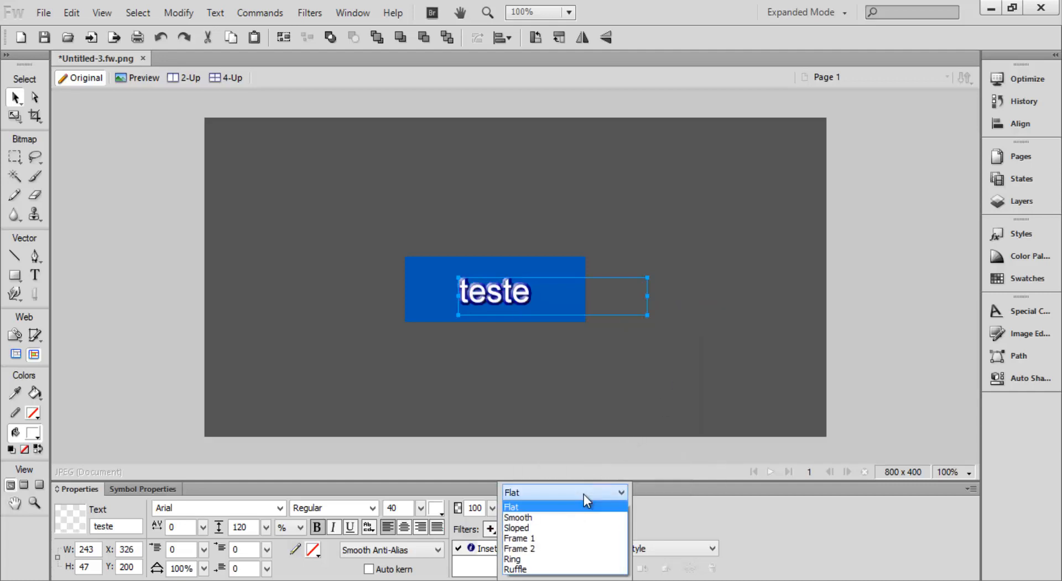
{"action": "left_click", "coordinate": [565, 505]}
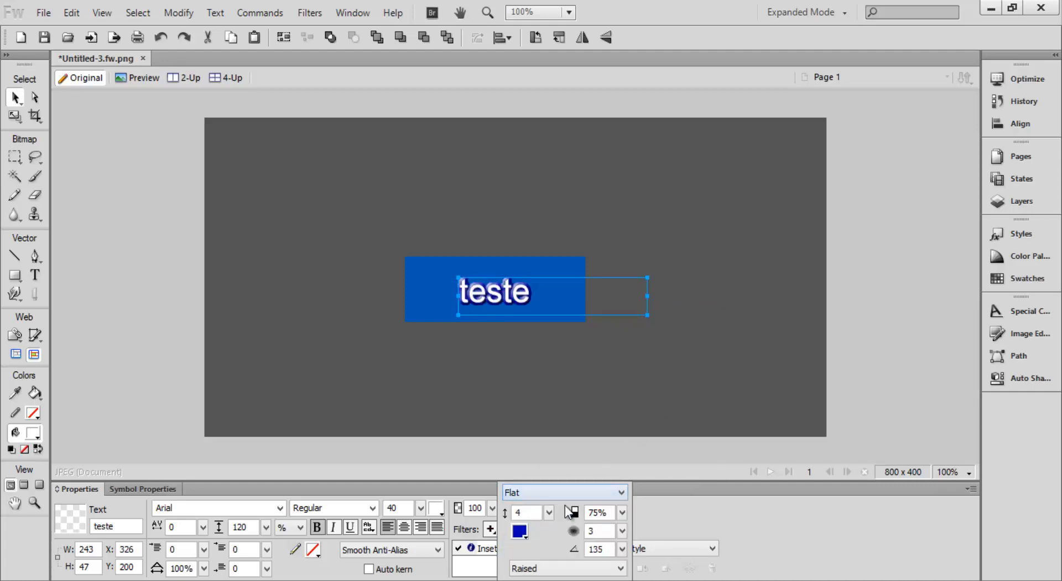
{"action": "key", "text": "Down"}
{"action": "key", "text": "Down"}
{"action": "key", "text": "Down"}
{"action": "key", "text": "Down"}
{"action": "key", "text": "Down"}
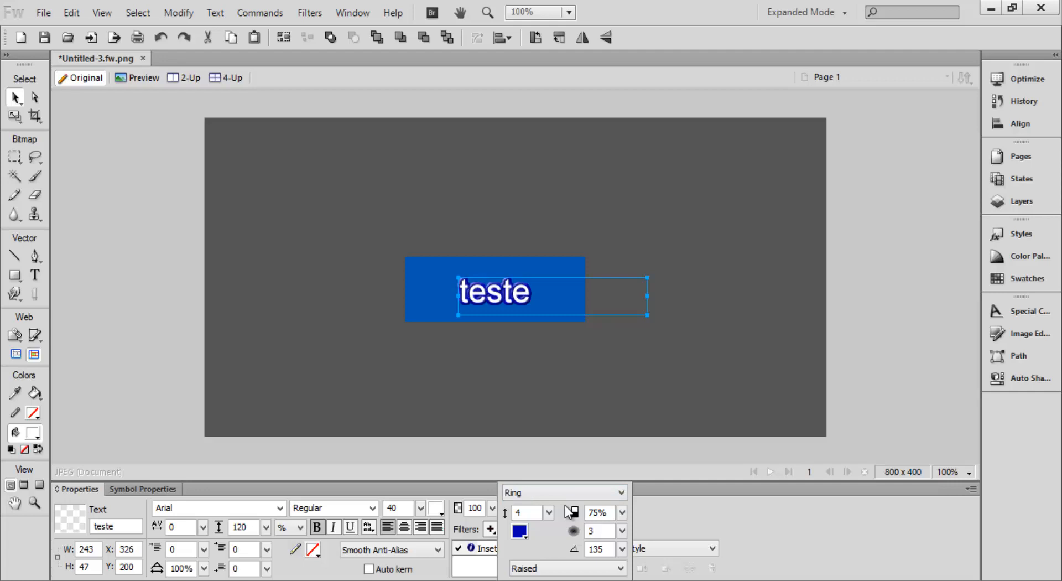
{"action": "left_click_drag", "start_coordinate": [622, 512], "coordinate": [623, 450]}
{"action": "mouse_move", "coordinate": [622, 531]}
{"action": "left_mouse_down"}
{"action": "mouse_move", "coordinate": [620, 501]}
{"action": "mouse_move", "coordinate": [625, 534]}
{"action": "mouse_move", "coordinate": [614, 542]}
{"action": "mouse_move", "coordinate": [600, 531]}
{"action": "mouse_move", "coordinate": [610, 511]}
{"action": "mouse_move", "coordinate": [623, 523]}
{"action": "mouse_move", "coordinate": [603, 513]}
{"action": "mouse_move", "coordinate": [544, 542]}
{"action": "mouse_move", "coordinate": [543, 532]}
{"action": "left_mouse_up"}
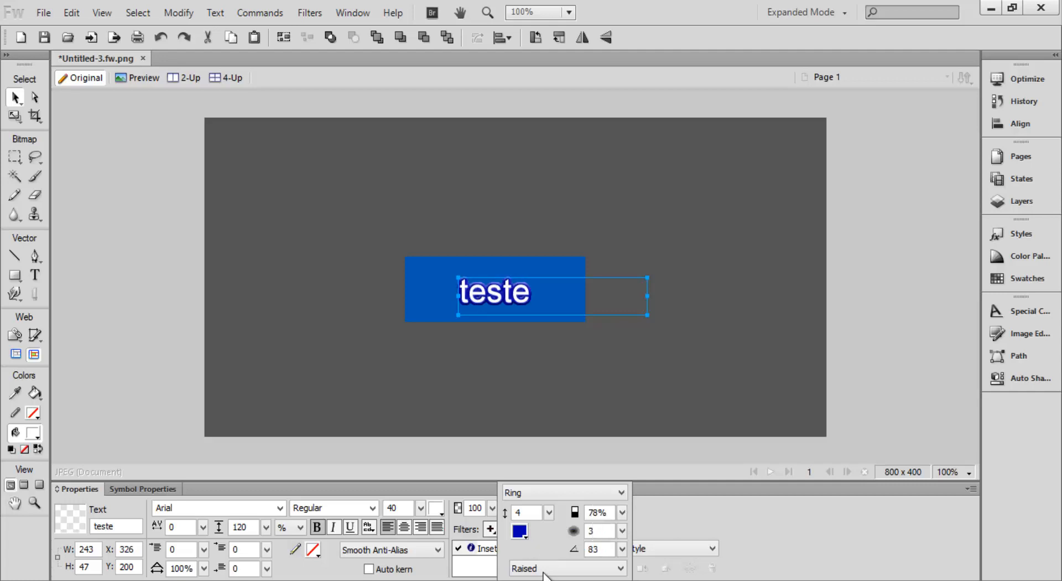
Try the Inverted preset on the Outer Bevel, return it to Raised and close the bevel settings.
{"action": "left_click", "coordinate": [548, 570]}
{"action": "left_click", "coordinate": [528, 544]}
{"action": "key", "text": "Down"}
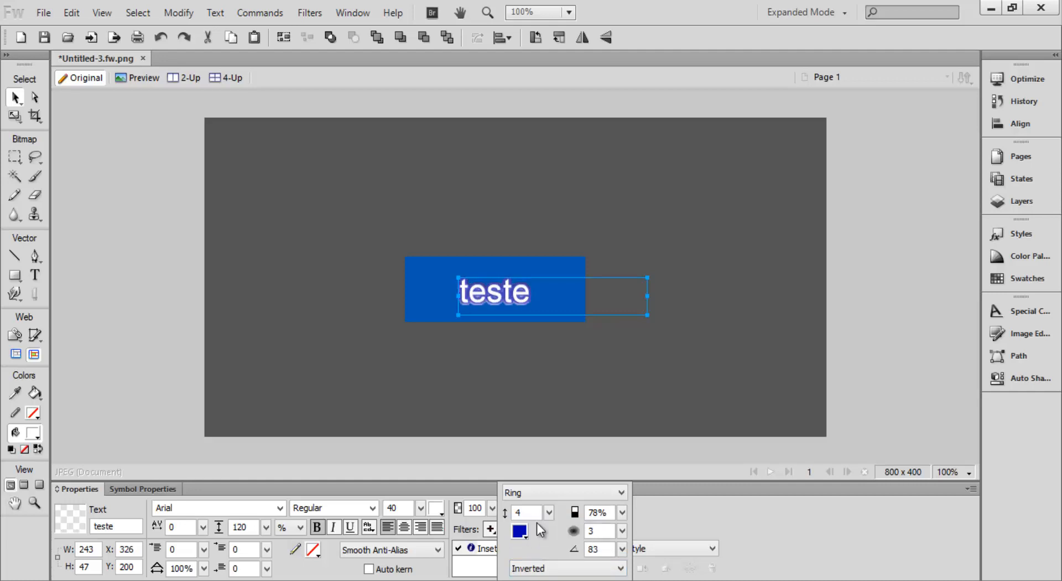
{"action": "key", "text": "Up"}
{"action": "key", "text": "Up"}
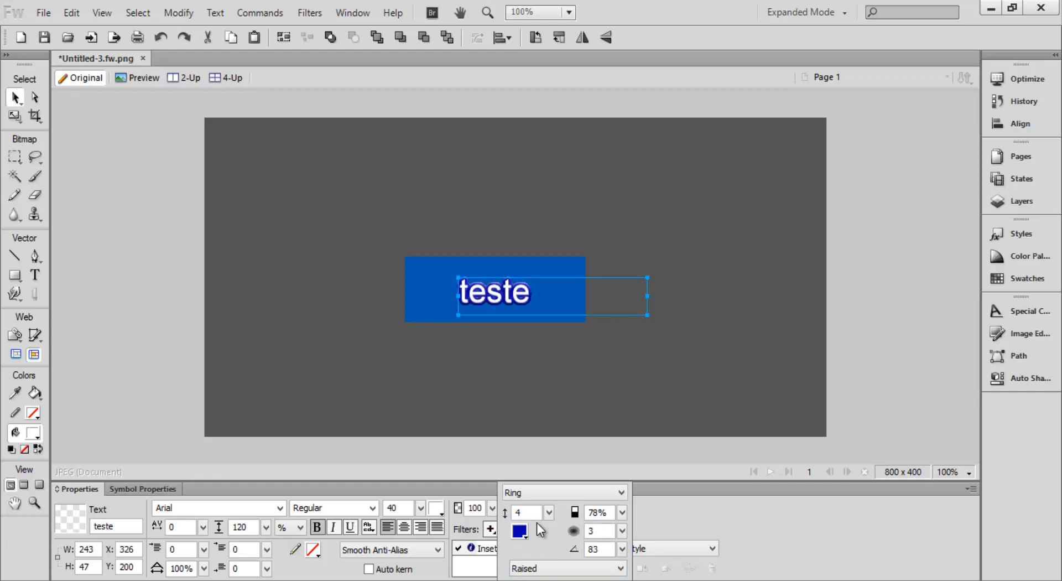
{"action": "left_click", "coordinate": [435, 563]}
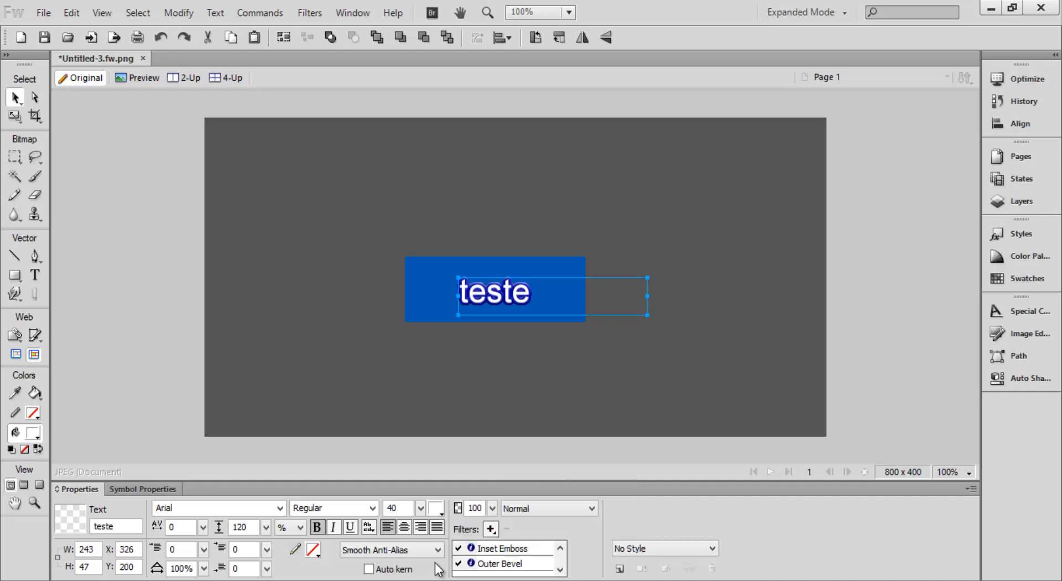
Add a Raised Emboss filter to the "teste" text with its default settings.
{"action": "left_click", "coordinate": [492, 524]}
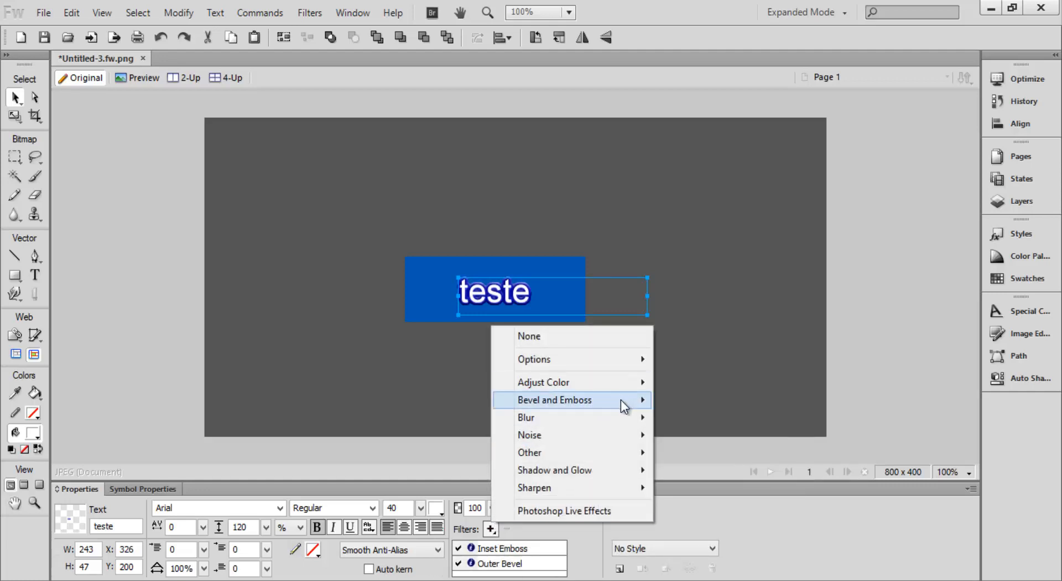
{"action": "mouse_move", "coordinate": [630, 404]}
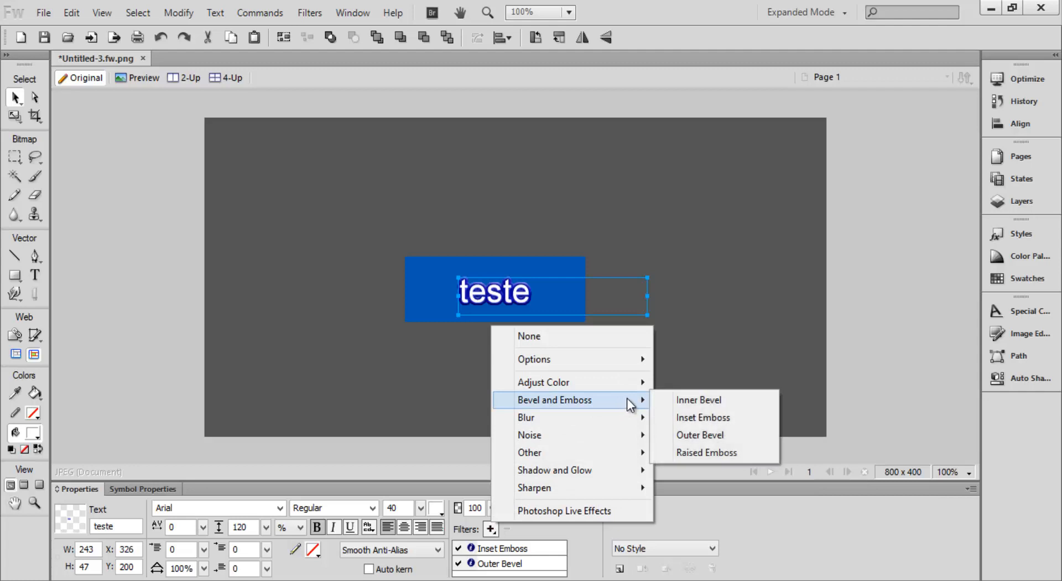
{"action": "left_click", "coordinate": [673, 450]}
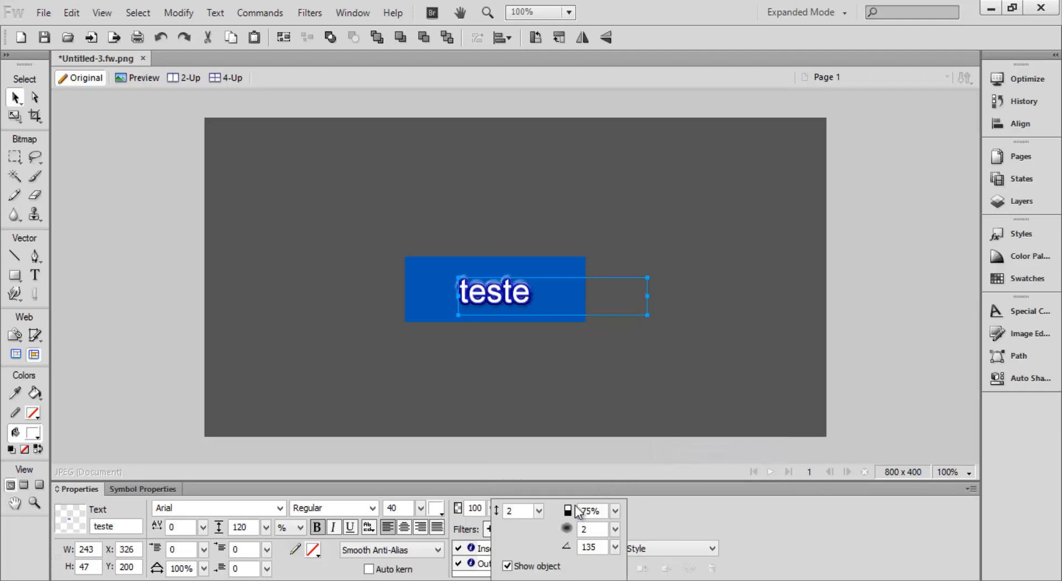
{"action": "left_click", "coordinate": [488, 565]}
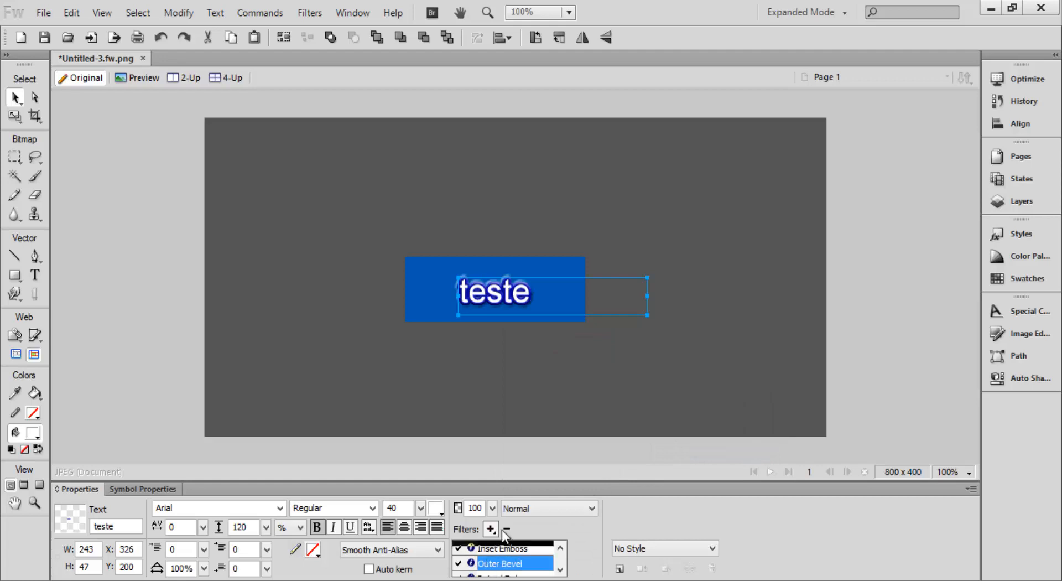
Remove the Inset Emboss, Raised Emboss and Outer Bevel filters from the "teste" text.
{"action": "left_click", "coordinate": [499, 549]}
{"action": "left_click", "coordinate": [507, 529]}
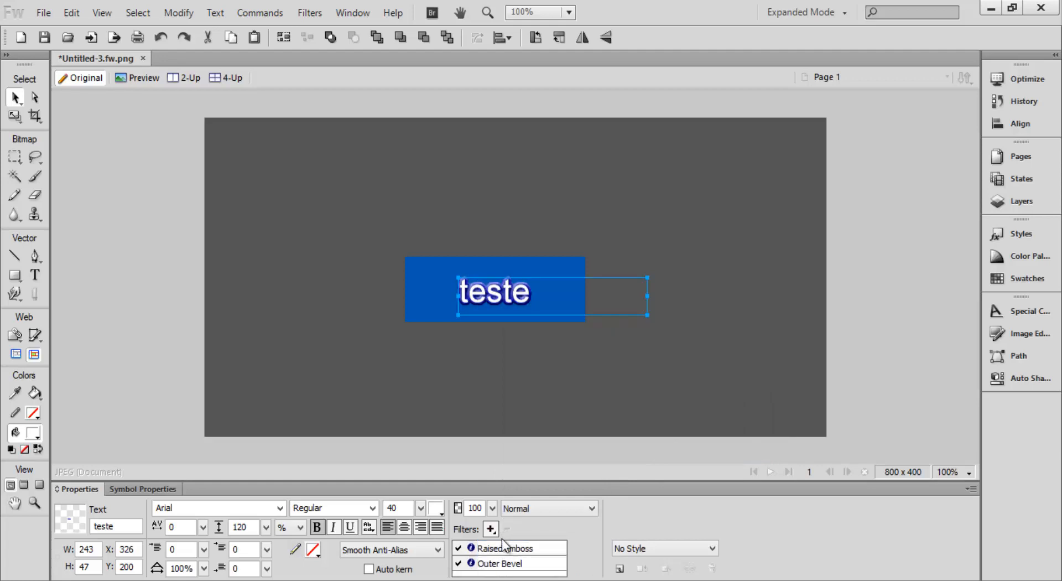
{"action": "left_click", "coordinate": [501, 549]}
{"action": "left_click", "coordinate": [505, 530]}
{"action": "left_click", "coordinate": [501, 547]}
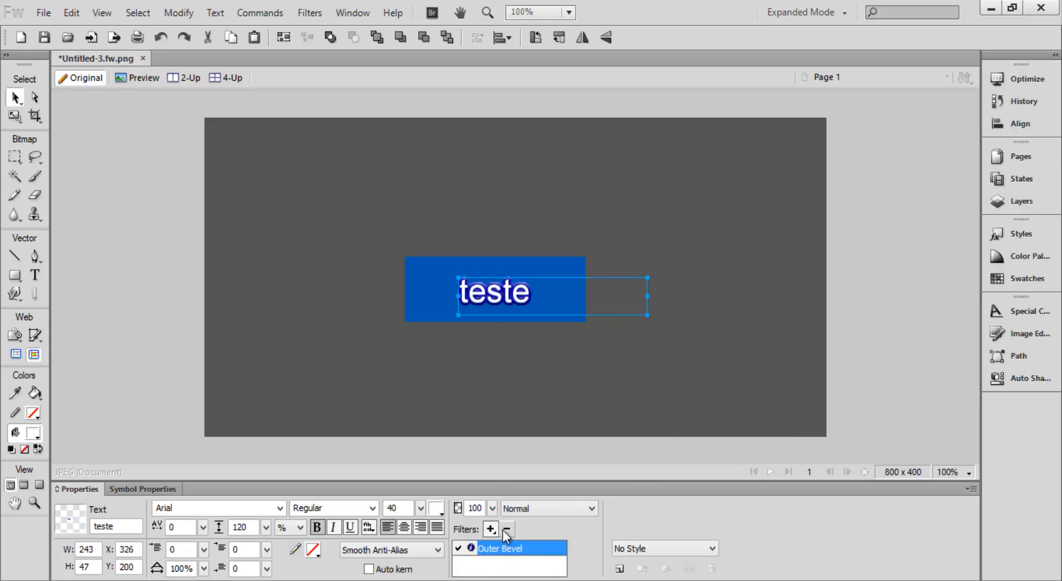
{"action": "left_click", "coordinate": [504, 530]}
Try a Raised Emboss as the only filter on the text, adjust its width and remove it again.
{"action": "left_click", "coordinate": [492, 530]}
{"action": "mouse_move", "coordinate": [594, 406]}
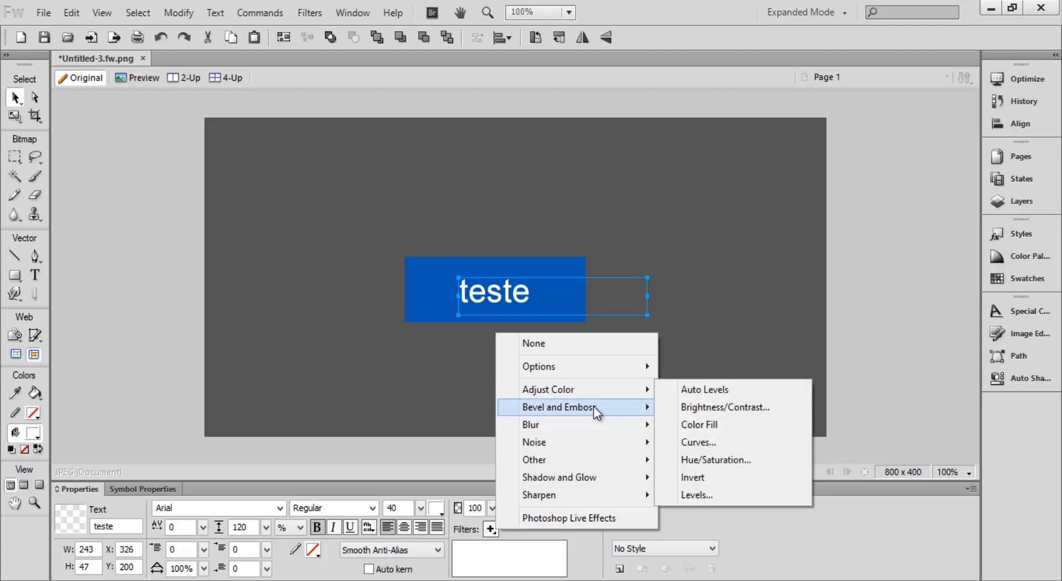
{"action": "left_click", "coordinate": [709, 460]}
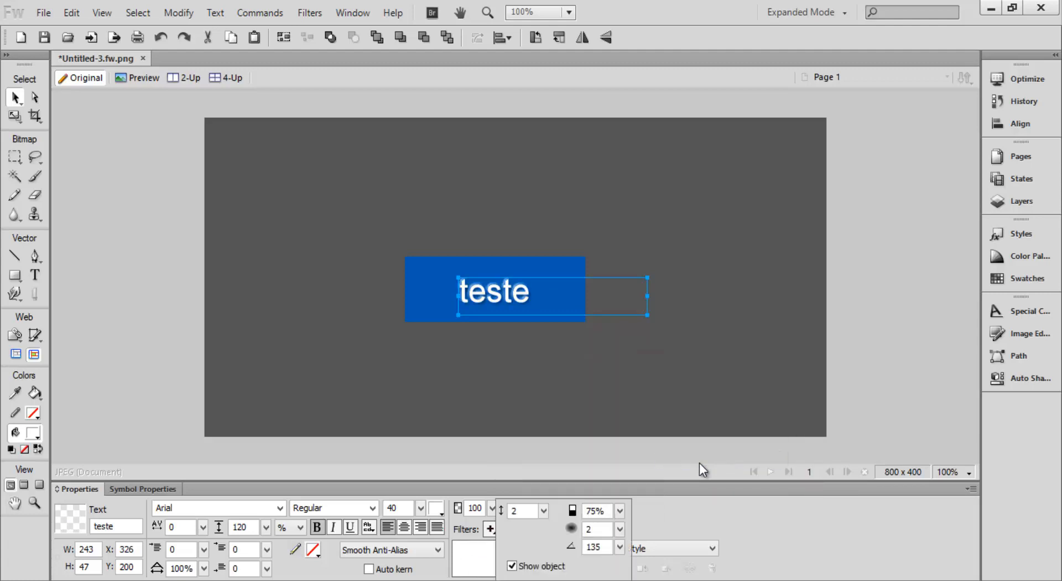
{"action": "mouse_move", "coordinate": [544, 511]}
{"action": "left_mouse_down"}
{"action": "mouse_move", "coordinate": [537, 482]}
{"action": "mouse_move", "coordinate": [546, 531]}
{"action": "left_mouse_up"}
{"action": "left_click", "coordinate": [474, 547]}
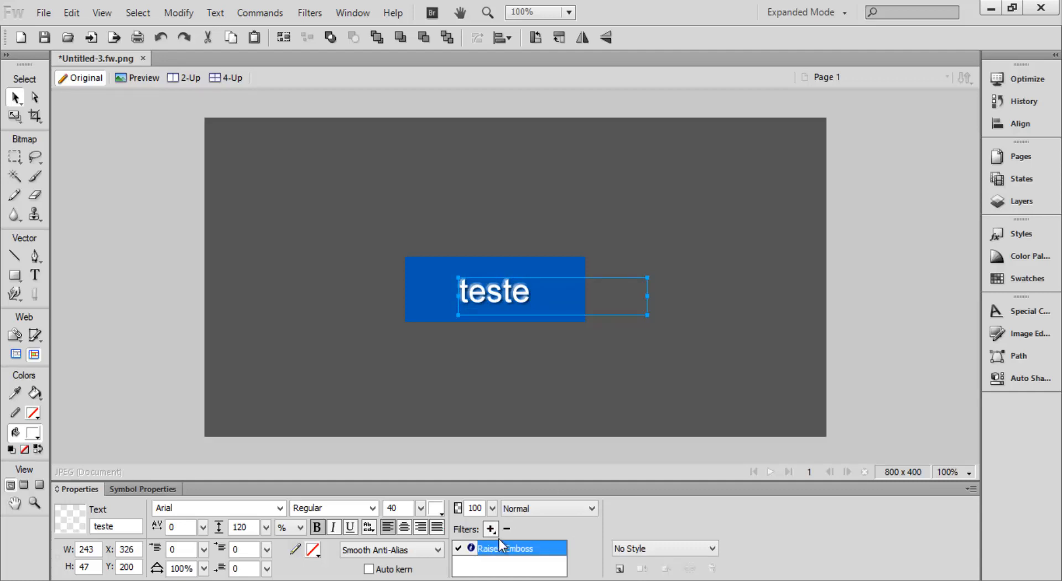
{"action": "left_click", "coordinate": [507, 528]}
Apply the basic Blur filter to the "teste" text.
{"action": "left_click", "coordinate": [491, 528]}
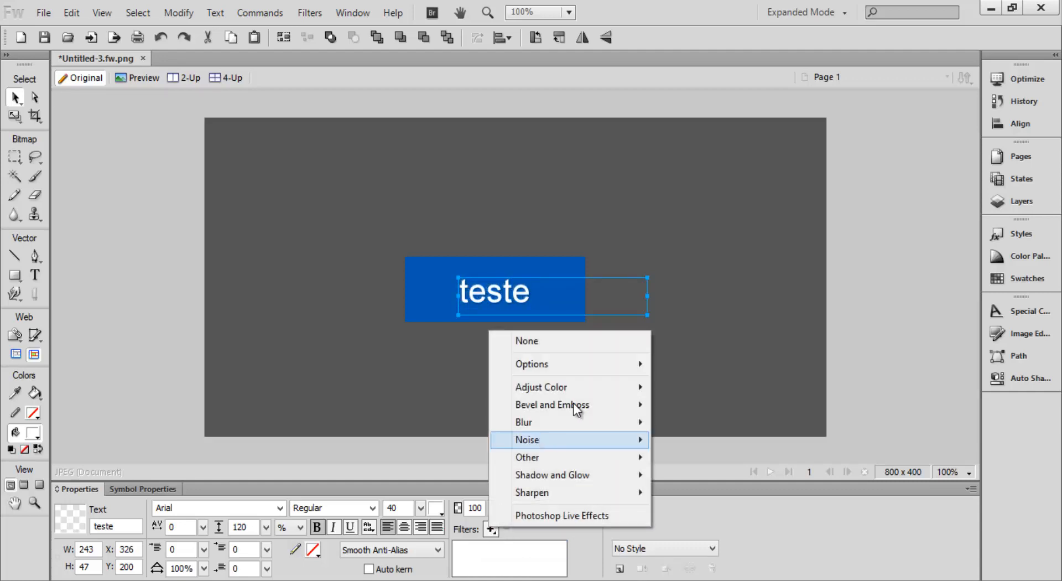
{"action": "mouse_move", "coordinate": [576, 404]}
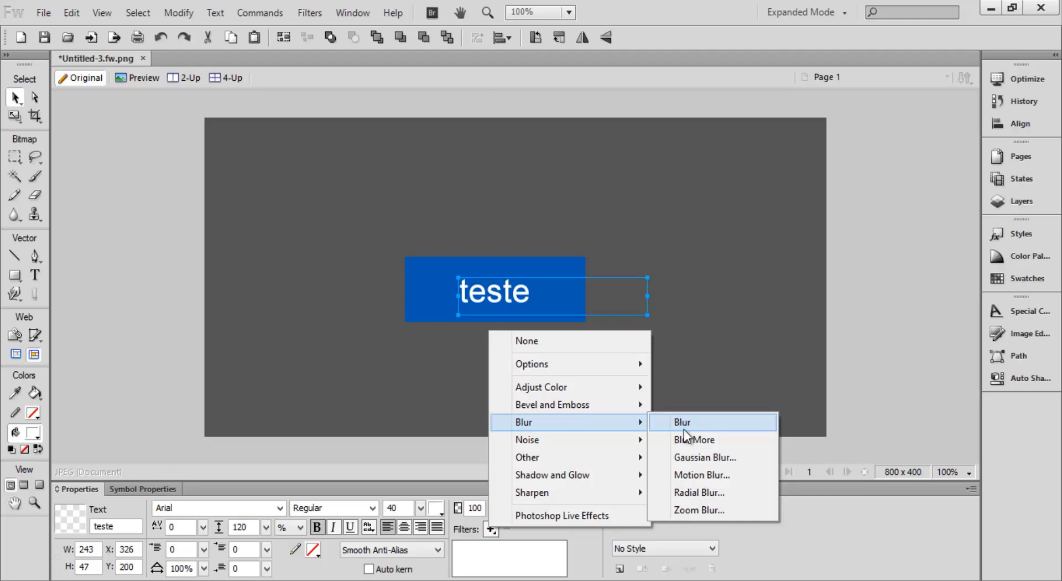
{"action": "left_click", "coordinate": [684, 427]}
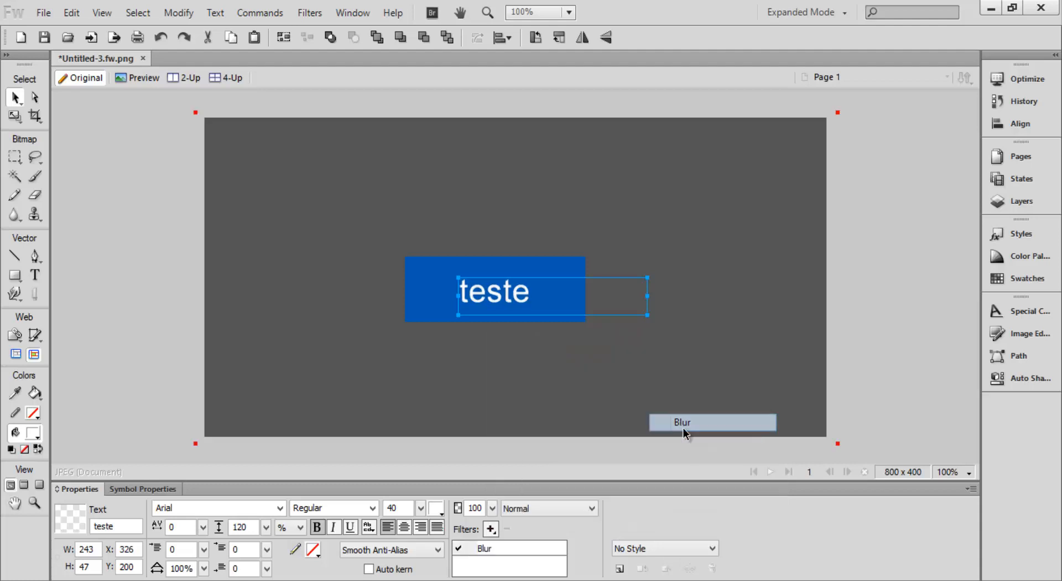
Try a Gaussian Blur with different radii on the "teste" text and cancel it.
{"action": "left_click", "coordinate": [492, 533]}
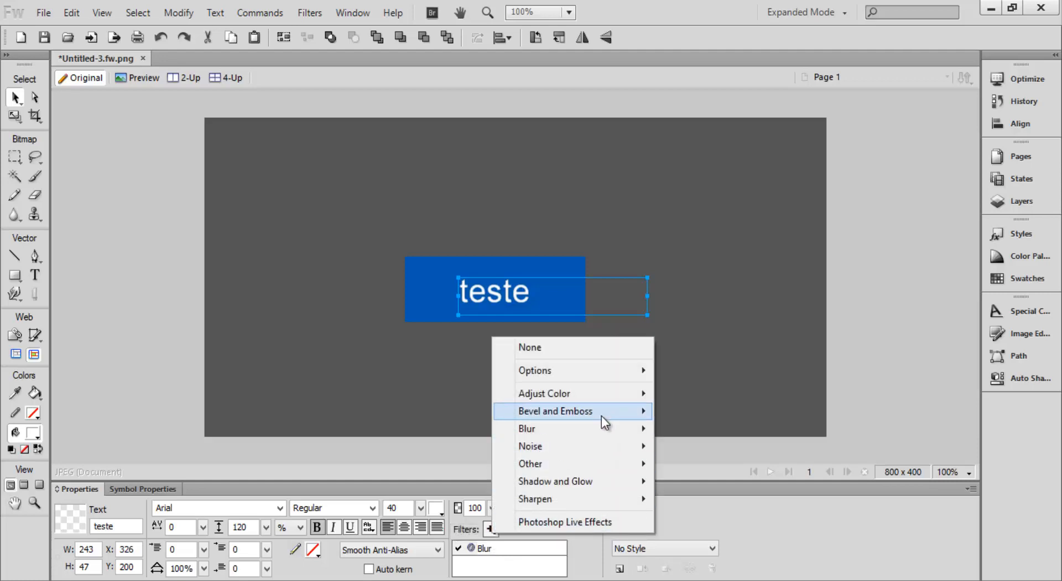
{"action": "mouse_move", "coordinate": [602, 427]}
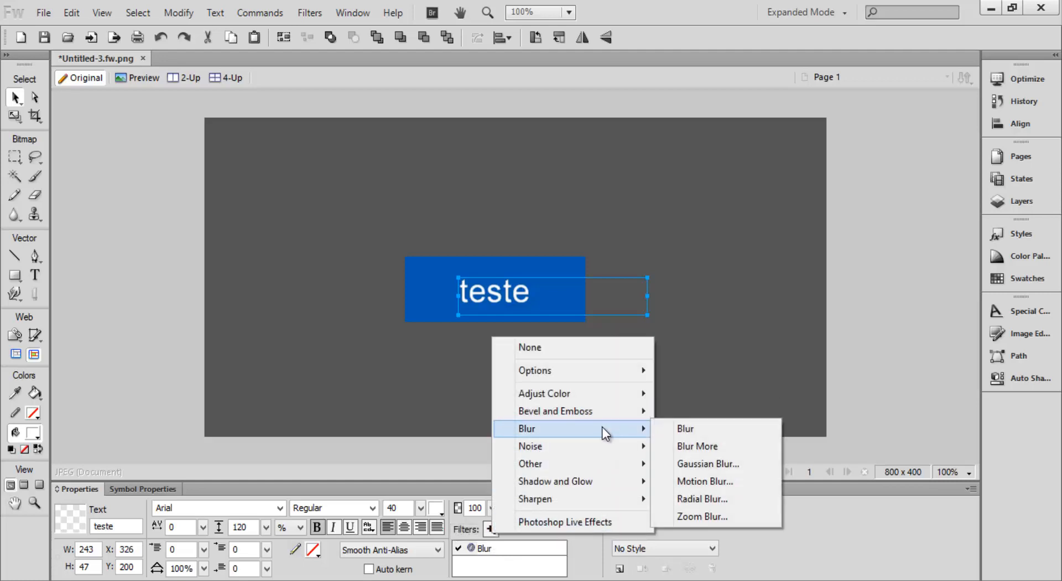
{"action": "left_click", "coordinate": [679, 463]}
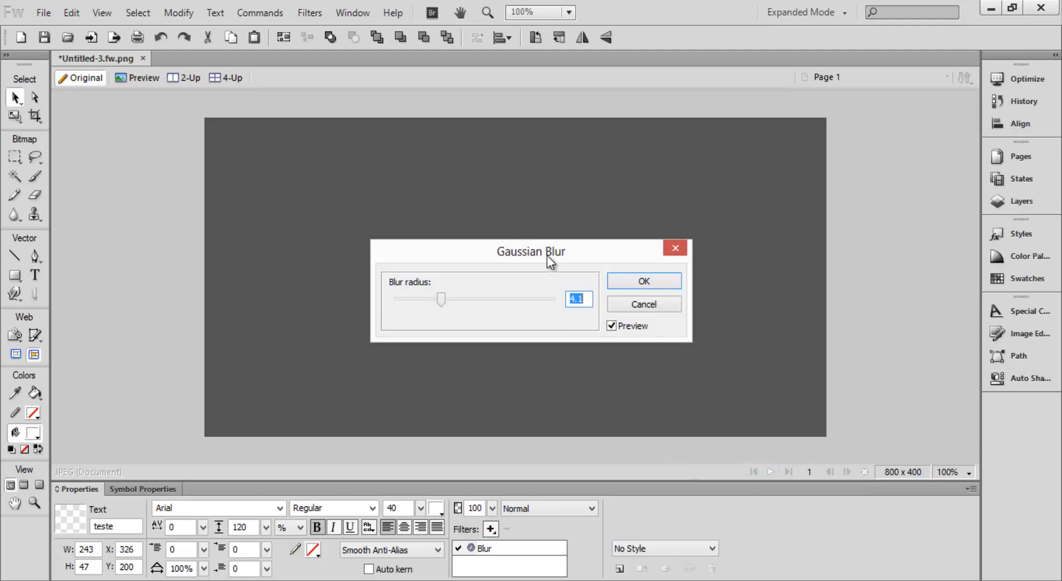
{"action": "left_click_drag", "start_coordinate": [547, 256], "coordinate": [517, 396]}
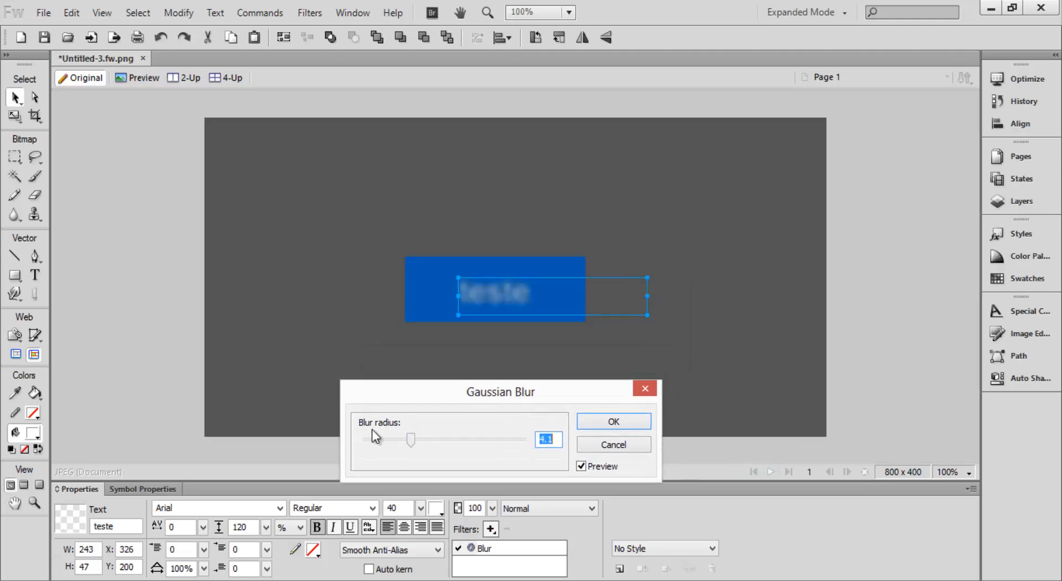
{"action": "mouse_move", "coordinate": [408, 438]}
{"action": "left_mouse_down"}
{"action": "mouse_move", "coordinate": [453, 439]}
{"action": "mouse_move", "coordinate": [389, 437]}
{"action": "left_mouse_up"}
{"action": "left_click", "coordinate": [390, 437]}
{"action": "mouse_move", "coordinate": [414, 440]}
{"action": "left_mouse_down"}
{"action": "mouse_move", "coordinate": [365, 440]}
{"action": "mouse_move", "coordinate": [410, 441]}
{"action": "left_mouse_up"}
{"action": "left_click", "coordinate": [643, 391]}
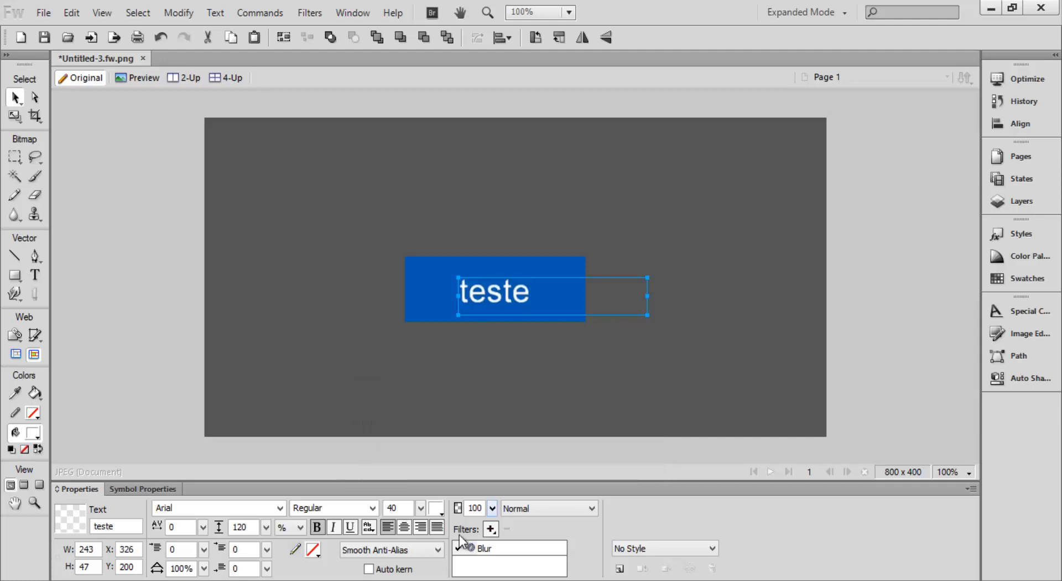
Try a Motion Blur on the "teste" text with angles of 34 and 104 and a distance of 20, and cancel it.
{"action": "left_click", "coordinate": [490, 529]}
{"action": "mouse_move", "coordinate": [611, 418]}
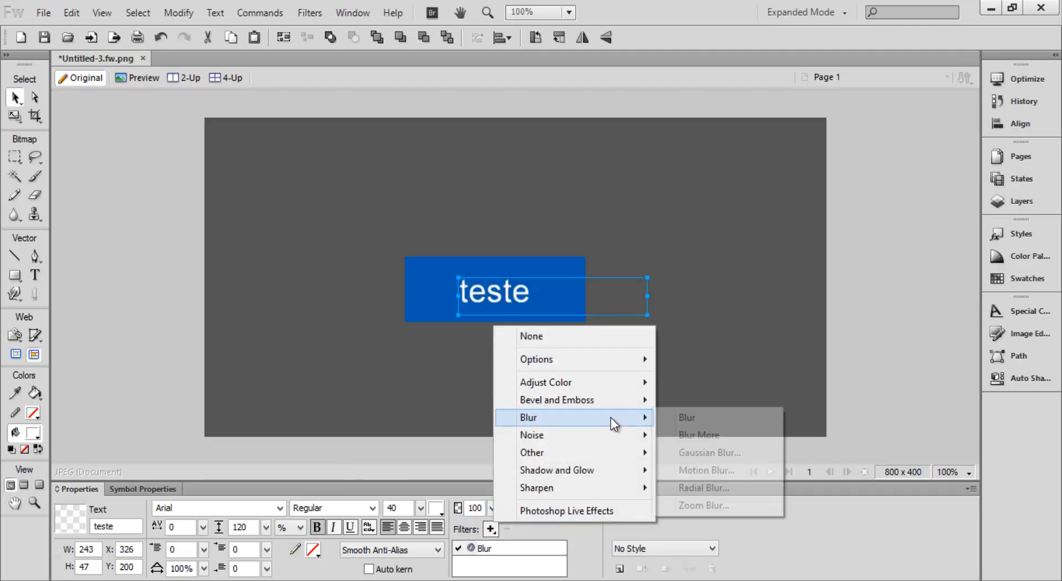
{"action": "left_click", "coordinate": [705, 473]}
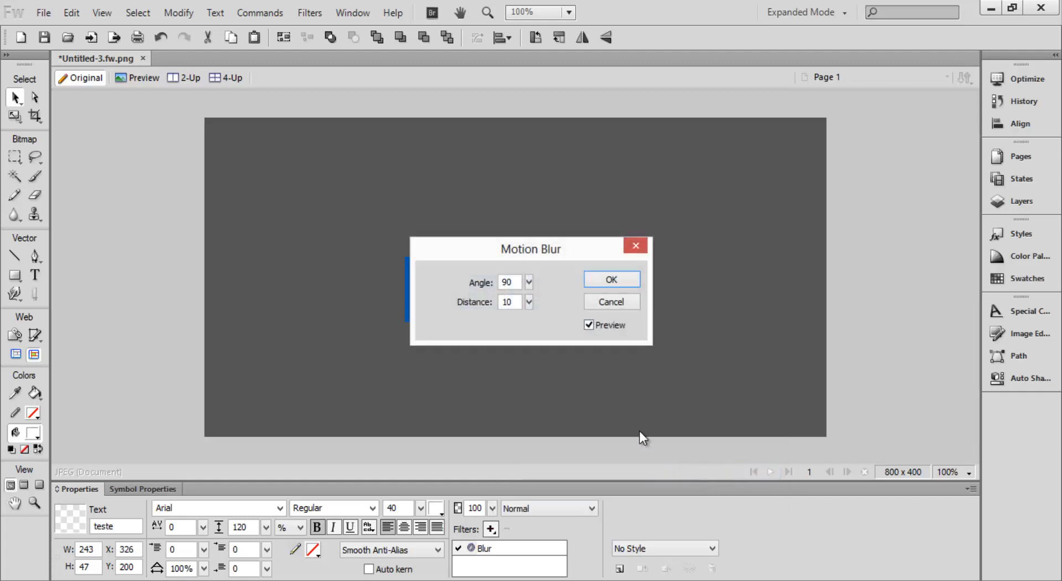
{"action": "left_click_drag", "start_coordinate": [568, 250], "coordinate": [565, 398]}
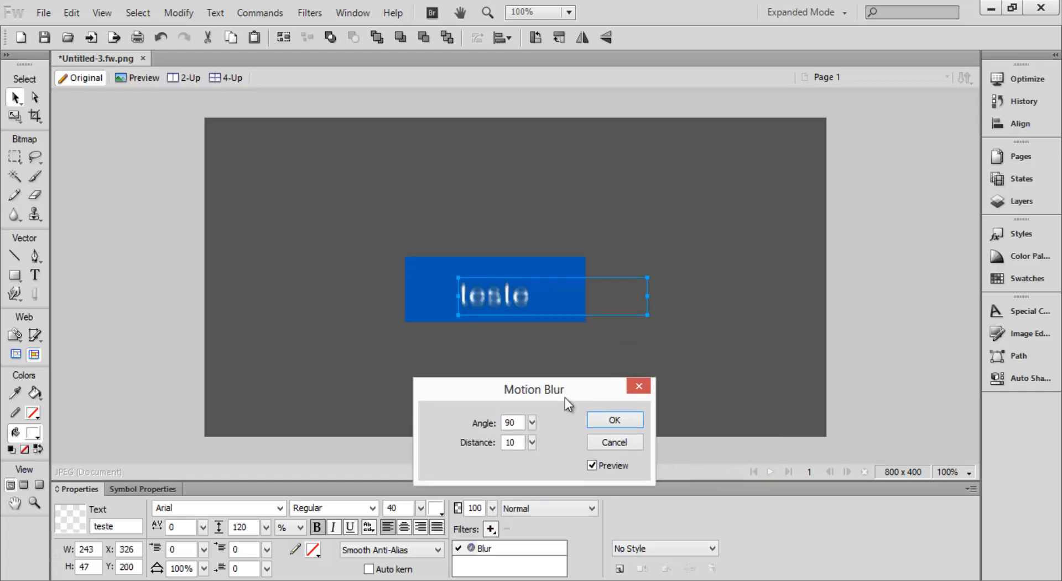
{"action": "left_click", "coordinate": [531, 424]}
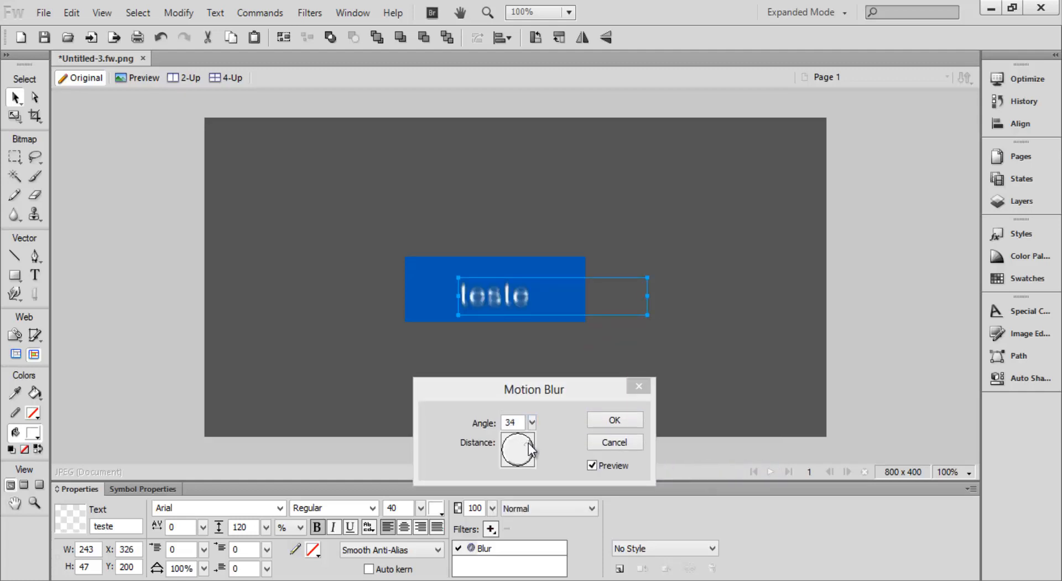
{"action": "left_click", "coordinate": [529, 443]}
{"action": "left_click", "coordinate": [531, 422]}
{"action": "left_click", "coordinate": [515, 437]}
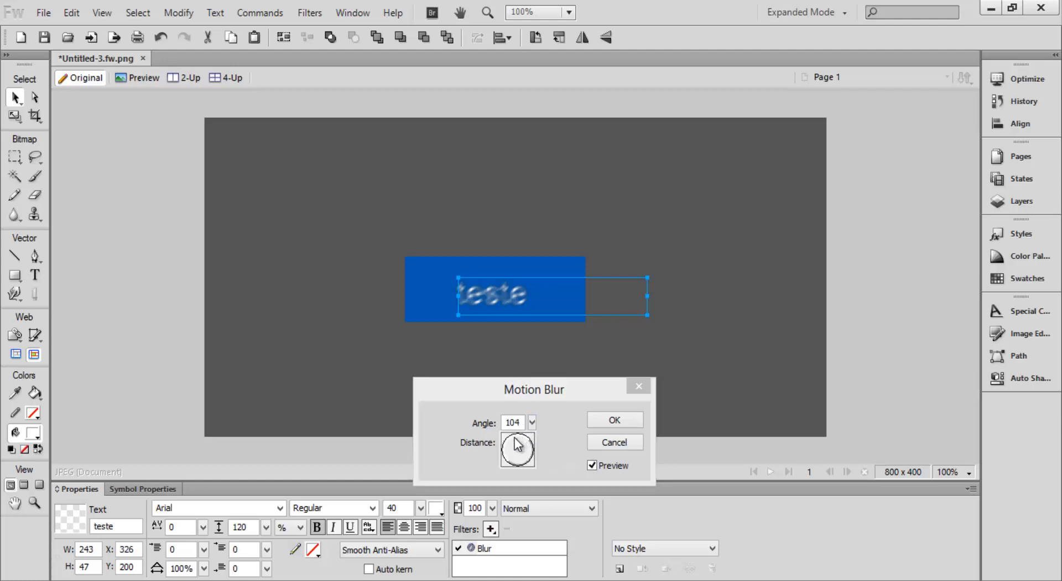
{"action": "left_click", "coordinate": [550, 440]}
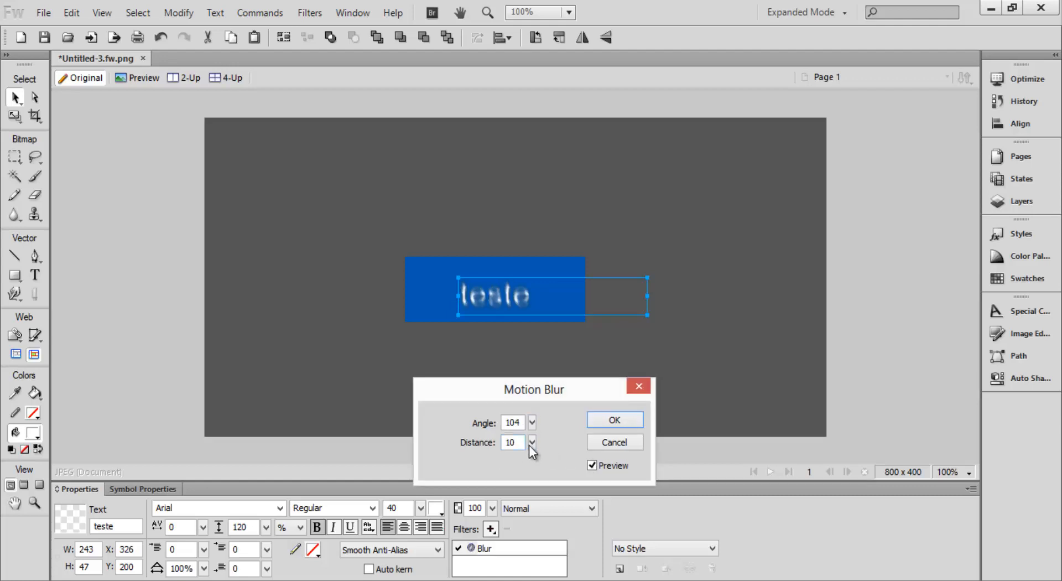
{"action": "left_click", "coordinate": [531, 443]}
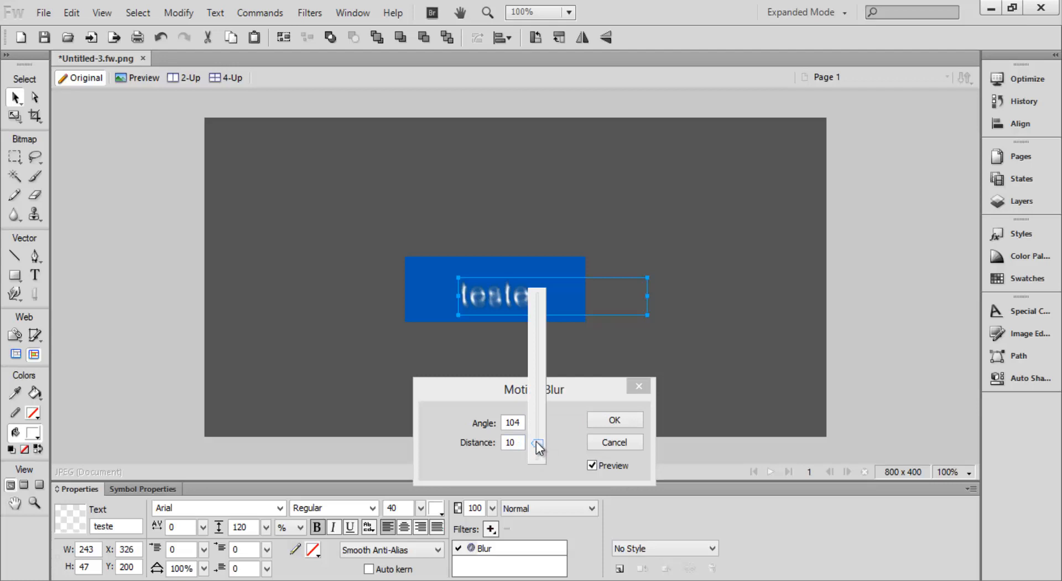
{"action": "left_click_drag", "start_coordinate": [536, 441], "coordinate": [520, 427]}
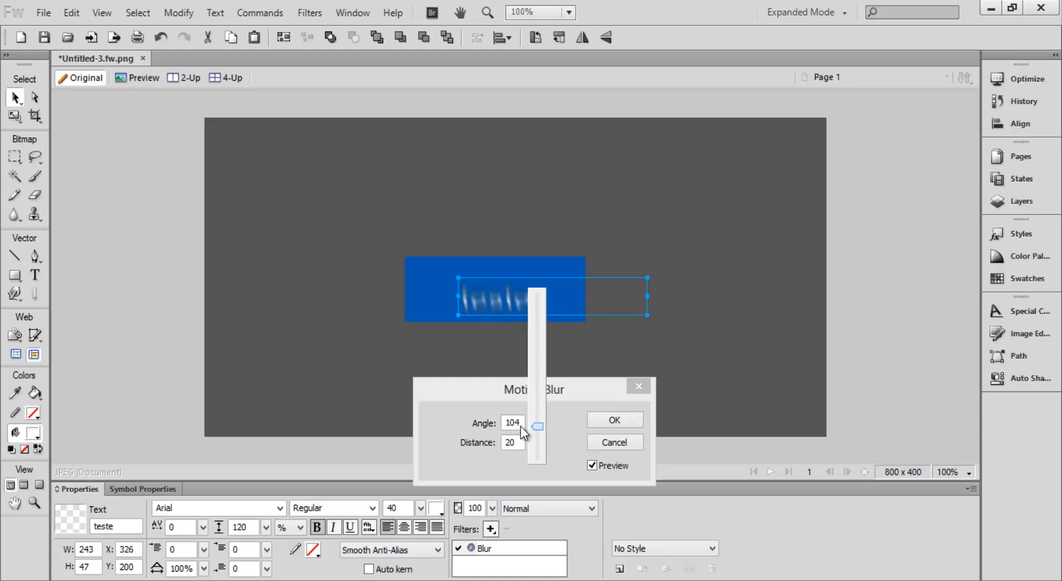
{"action": "left_click", "coordinate": [621, 445]}
Try a Radial Blur with different amount and quality values on the "teste" text and cancel it.
{"action": "left_click", "coordinate": [495, 528]}
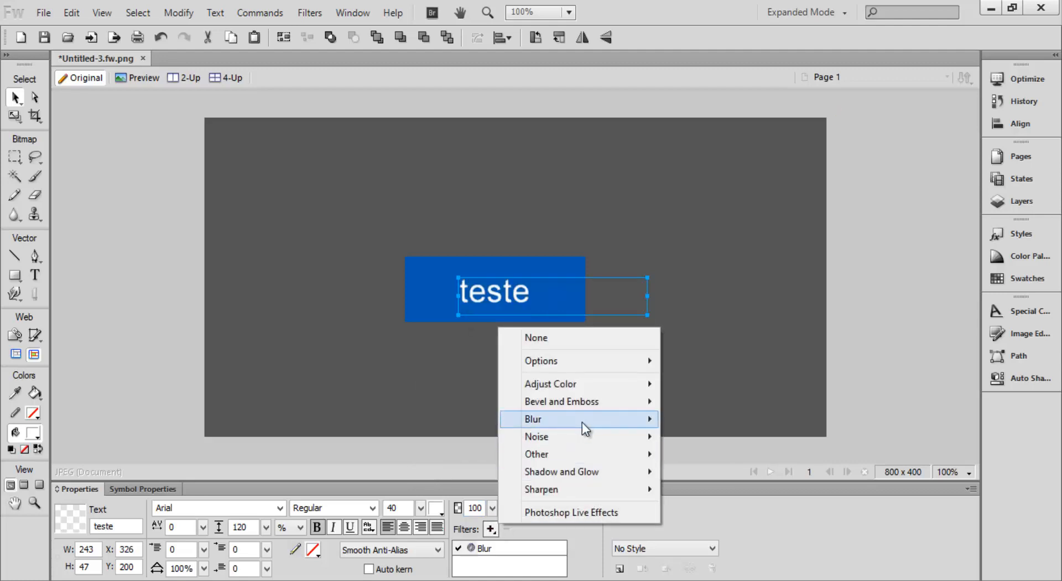
{"action": "mouse_move", "coordinate": [584, 421]}
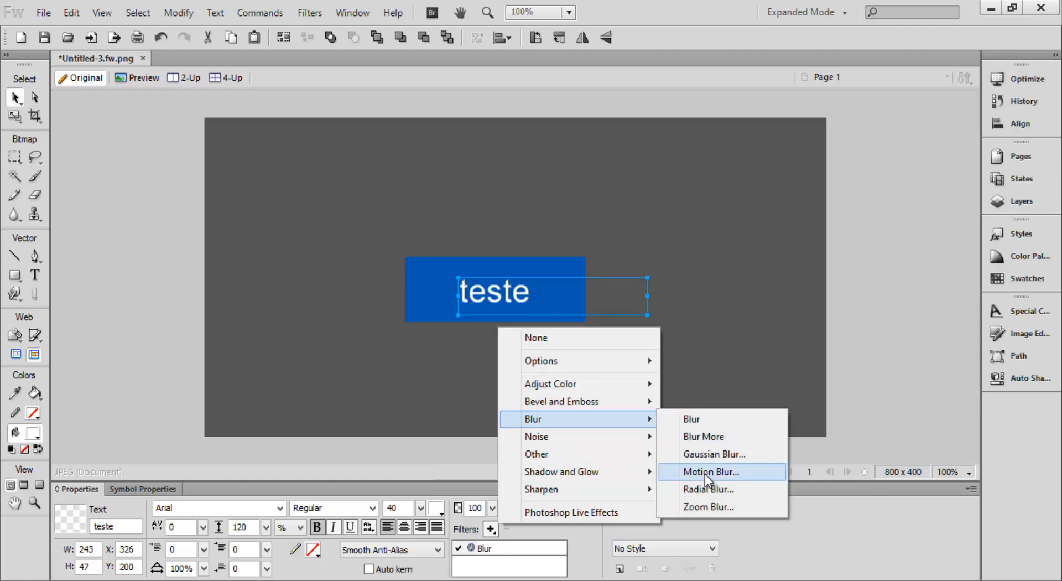
{"action": "left_click", "coordinate": [705, 492]}
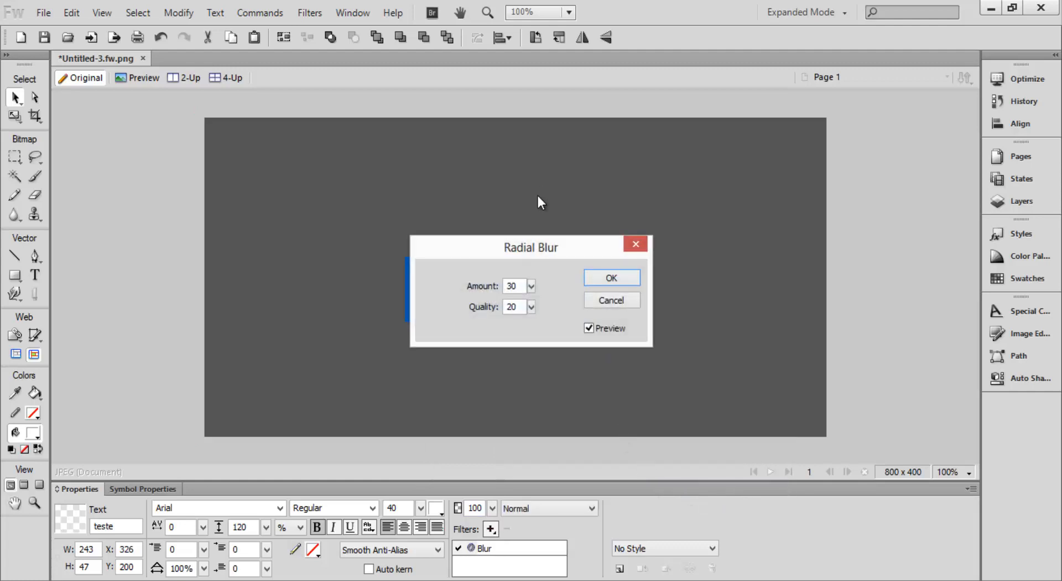
{"action": "left_click_drag", "start_coordinate": [540, 243], "coordinate": [509, 366]}
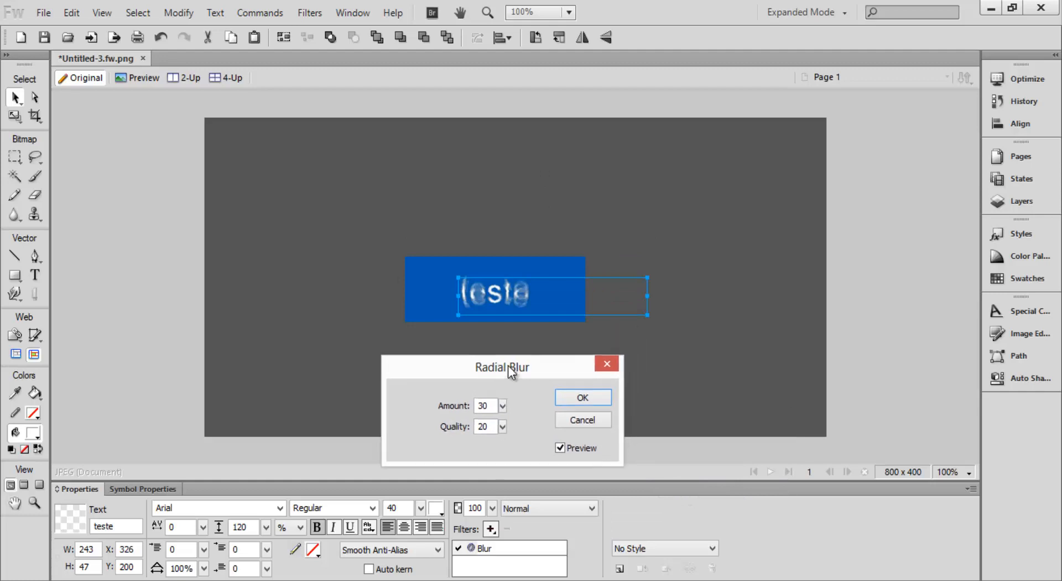
{"action": "left_click_drag", "start_coordinate": [503, 407], "coordinate": [507, 310]}
{"action": "left_click_drag", "start_coordinate": [505, 425], "coordinate": [526, 343]}
{"action": "left_click_drag", "start_coordinate": [507, 404], "coordinate": [504, 370]}
{"action": "left_click", "coordinate": [599, 367]}
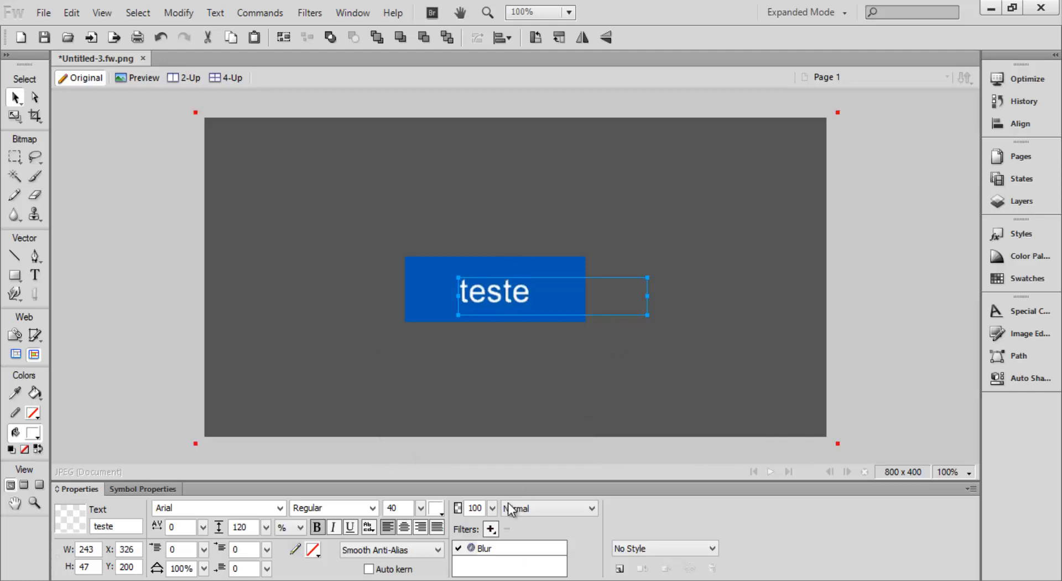
Try a Zoom Blur on the "teste" text with its quality raised to 34.
{"action": "left_click", "coordinate": [490, 529]}
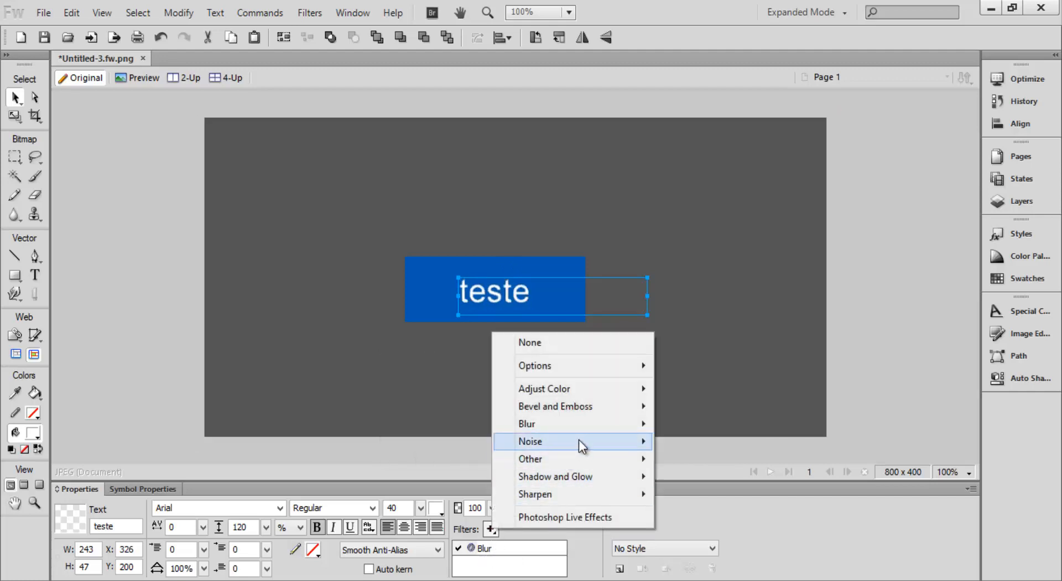
{"action": "mouse_move", "coordinate": [600, 425]}
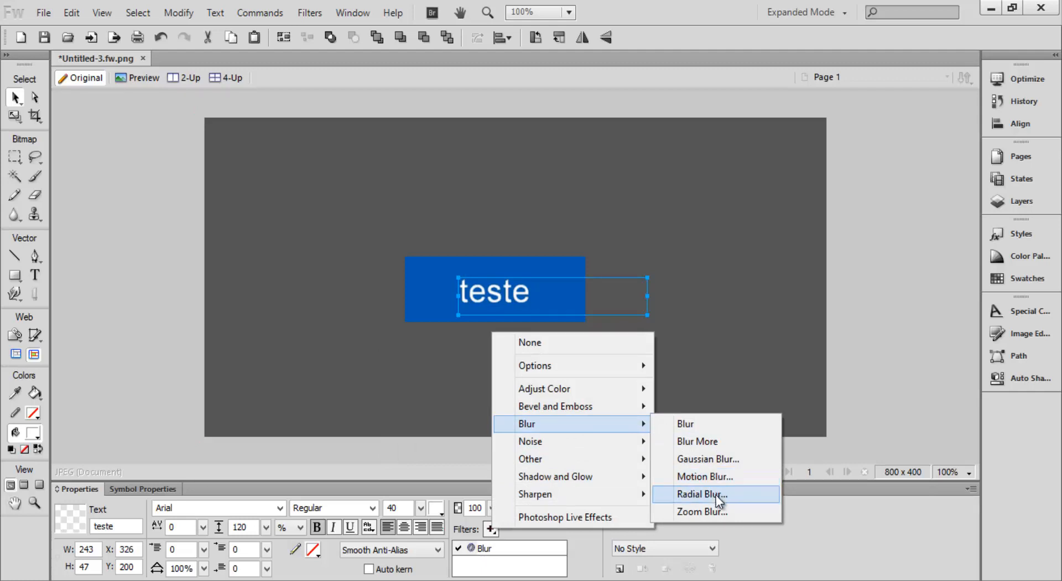
{"action": "left_click", "coordinate": [686, 510]}
{"action": "left_click_drag", "start_coordinate": [537, 241], "coordinate": [519, 345]}
{"action": "left_click", "coordinate": [504, 393]}
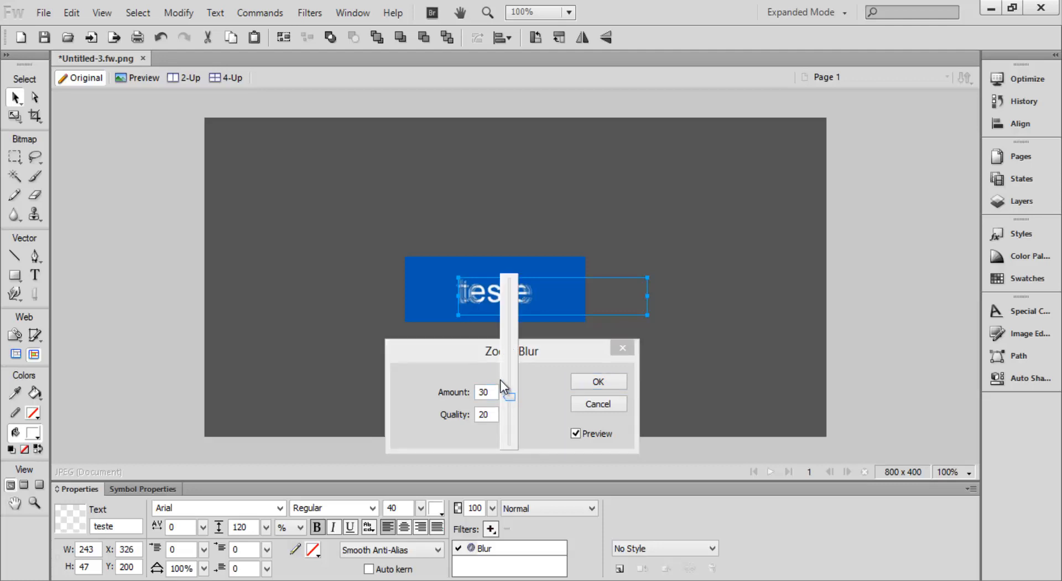
{"action": "left_click", "coordinate": [529, 399]}
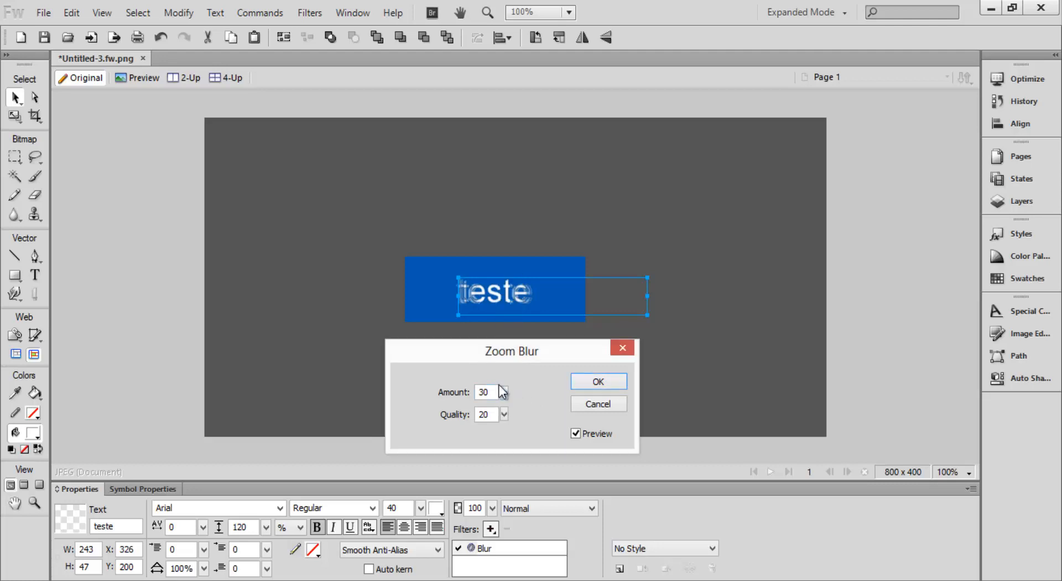
{"action": "left_click_drag", "start_coordinate": [504, 416], "coordinate": [506, 383]}
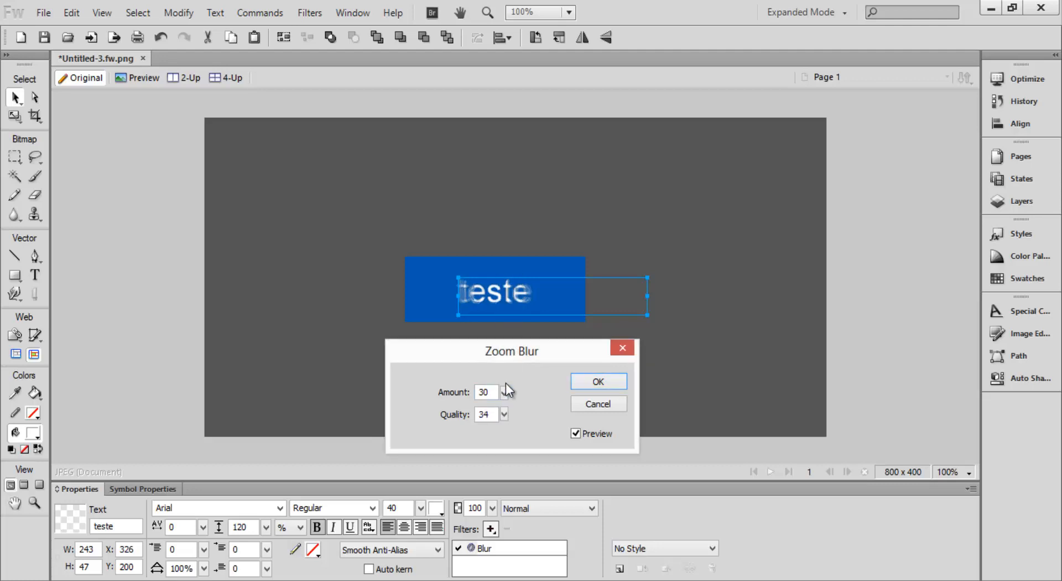
Lower the Zoom Blur quality to 13, try amounts of 12 and 86, and cancel the filter.
{"action": "left_click", "coordinate": [504, 415]}
{"action": "left_click", "coordinate": [513, 346]}
{"action": "left_click_drag", "start_coordinate": [506, 410], "coordinate": [492, 513]}
{"action": "left_click_drag", "start_coordinate": [503, 390], "coordinate": [501, 421]}
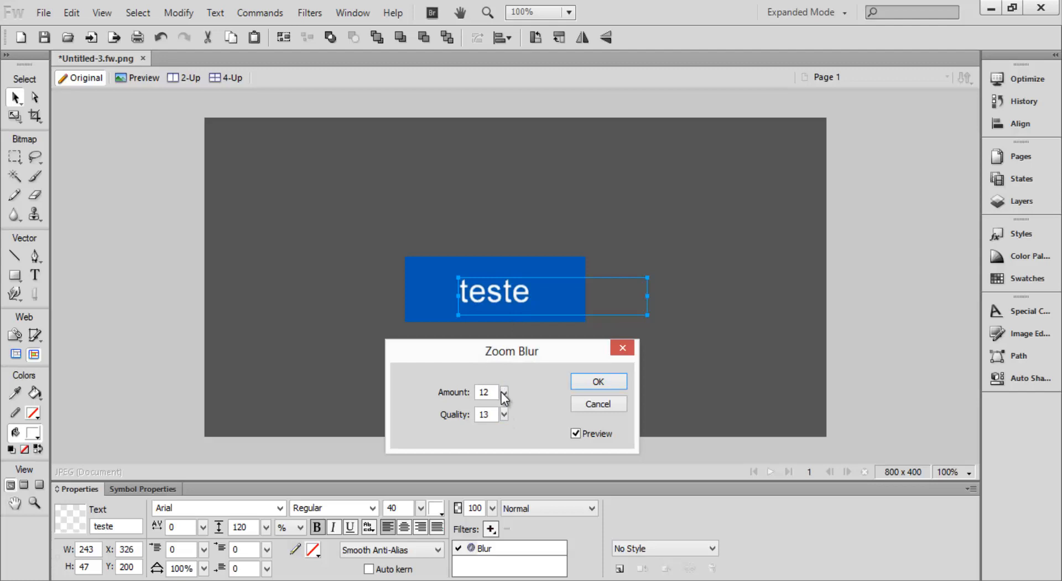
{"action": "left_click", "coordinate": [503, 392]}
{"action": "left_click_drag", "start_coordinate": [501, 286], "coordinate": [513, 265]}
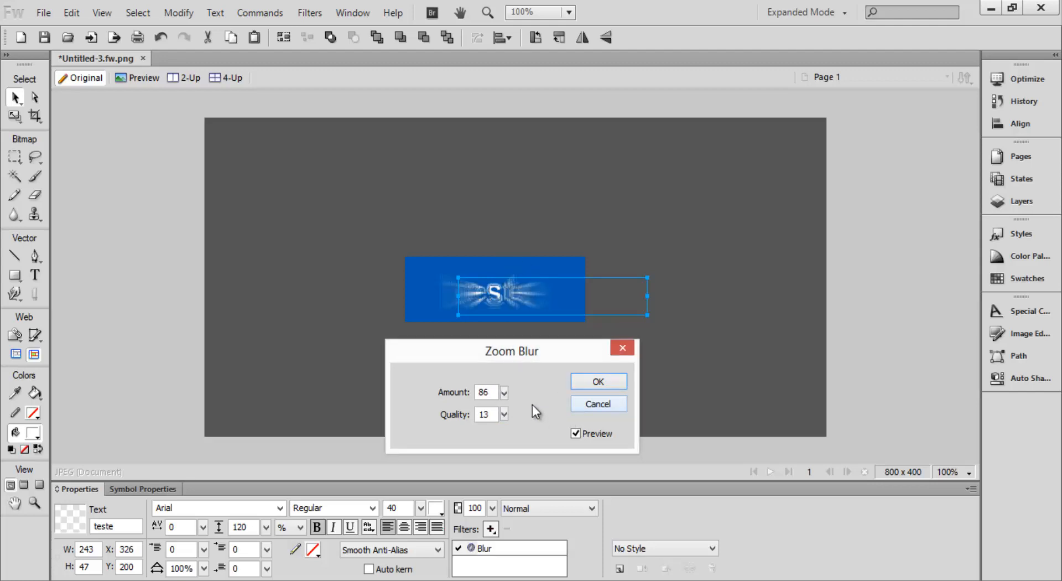
{"action": "left_click", "coordinate": [618, 351]}
Try Add Noise on the "teste" text with amounts of 234, 325, 198, 105 and 39, and cancel it.
{"action": "left_click", "coordinate": [493, 529]}
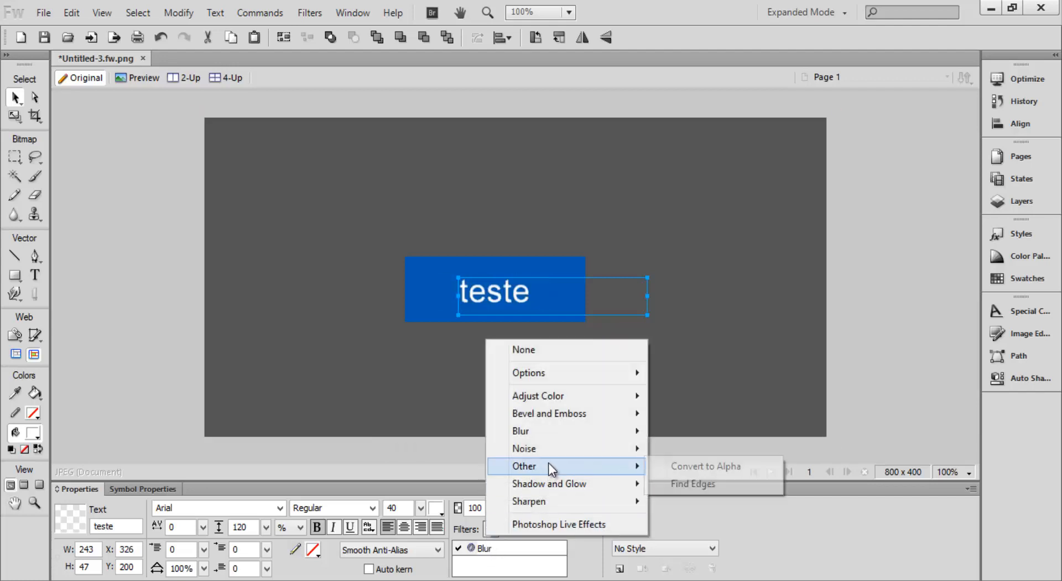
{"action": "left_click", "coordinate": [666, 451]}
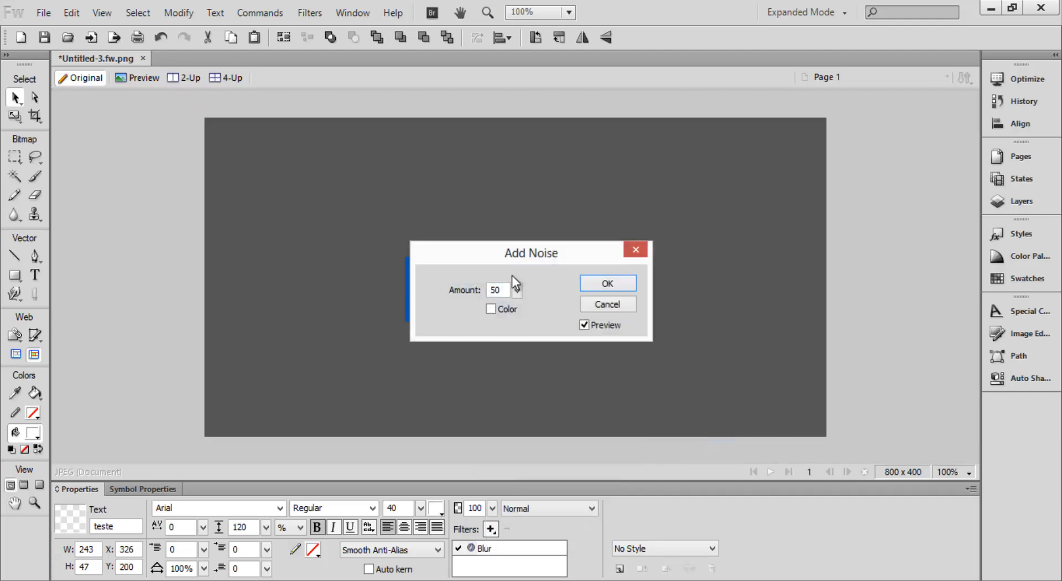
{"action": "left_click_drag", "start_coordinate": [511, 257], "coordinate": [676, 367]}
{"action": "left_click_drag", "start_coordinate": [670, 406], "coordinate": [672, 366]}
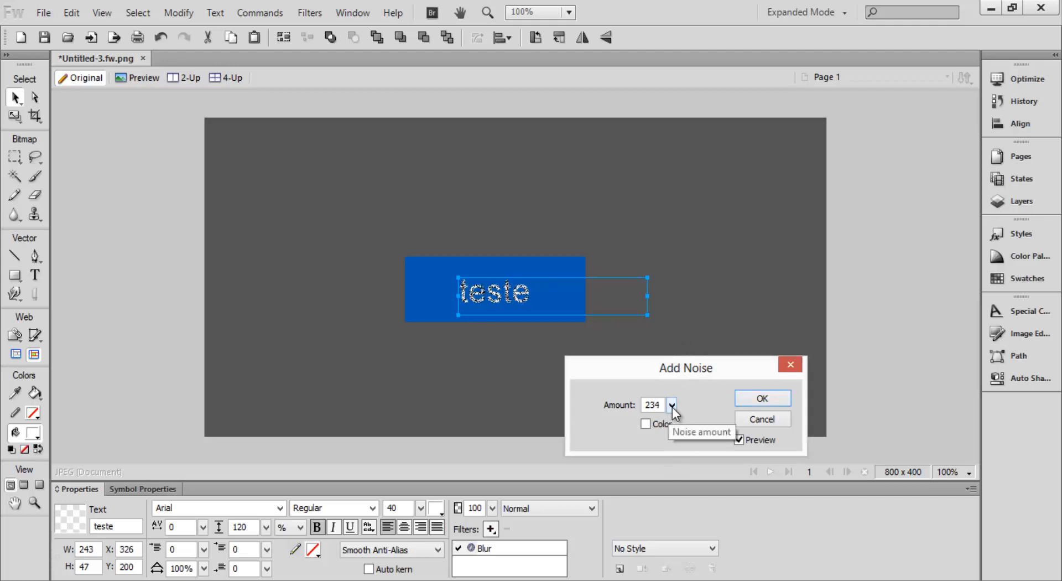
{"action": "left_click_drag", "start_coordinate": [672, 407], "coordinate": [669, 367]}
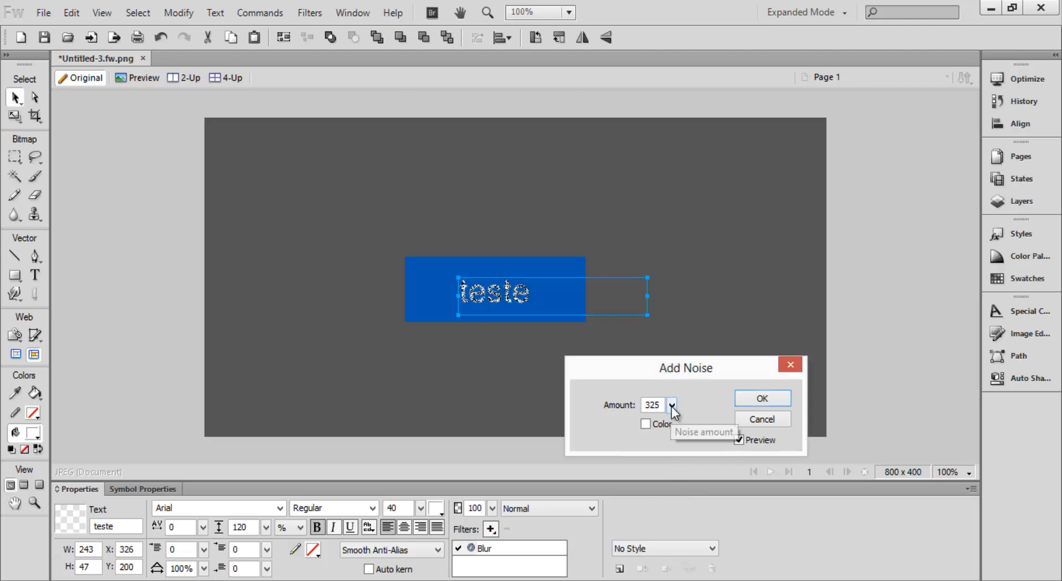
{"action": "left_click_drag", "start_coordinate": [671, 405], "coordinate": [680, 457]}
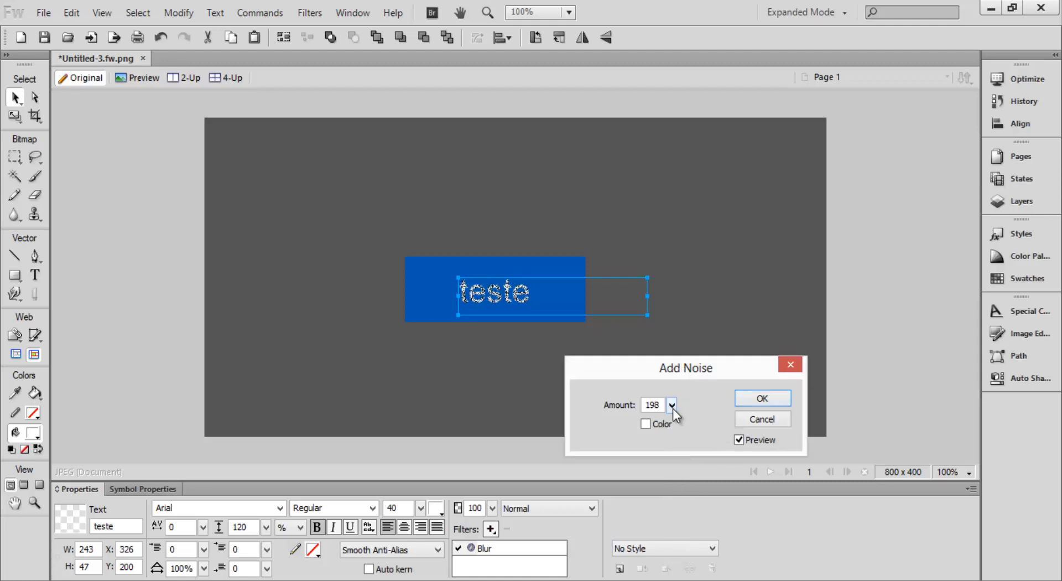
{"action": "left_click_drag", "start_coordinate": [672, 405], "coordinate": [667, 444]}
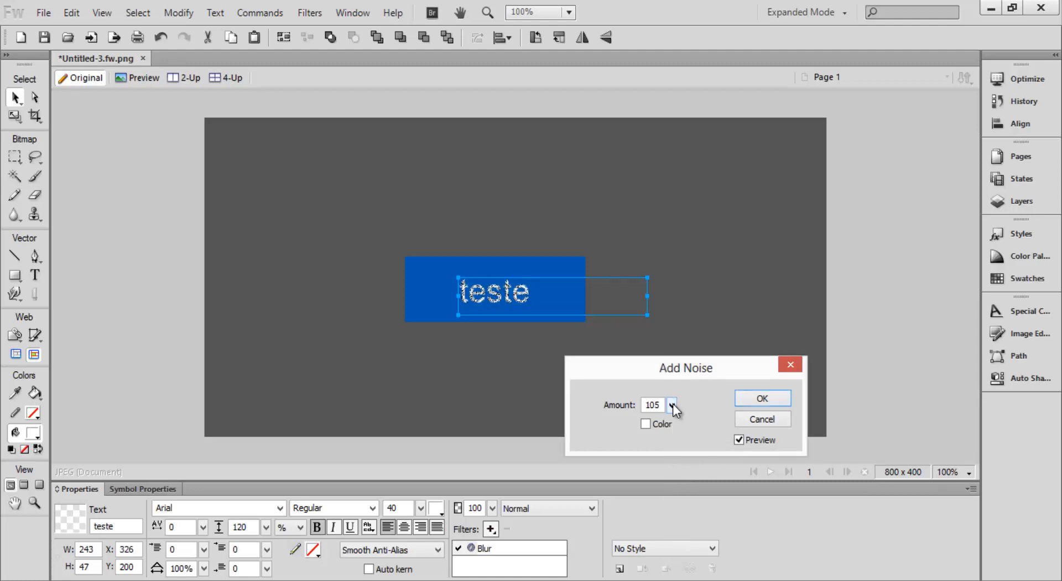
{"action": "left_click_drag", "start_coordinate": [673, 408], "coordinate": [669, 425]}
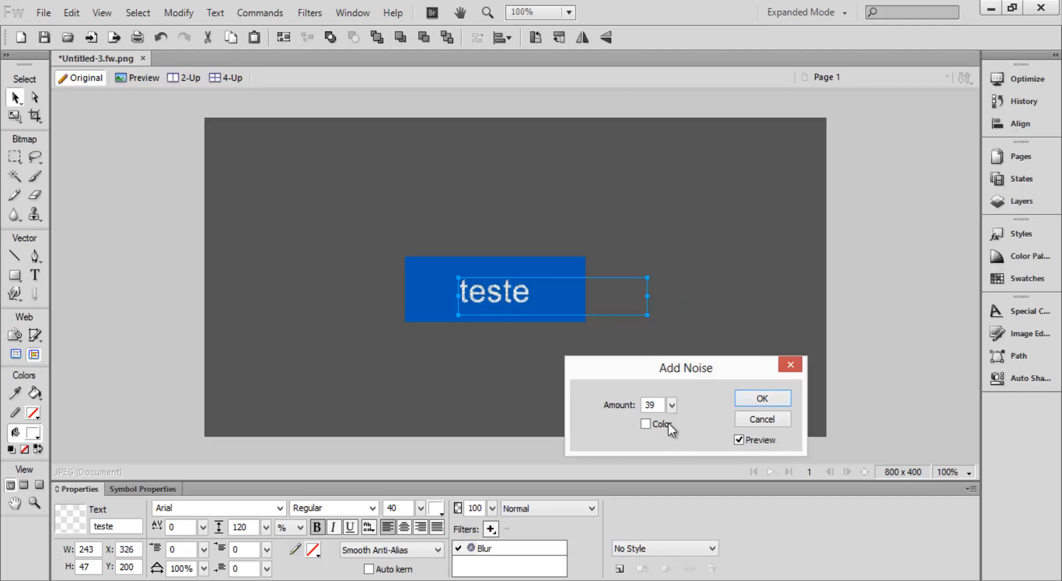
{"action": "left_click", "coordinate": [785, 420]}
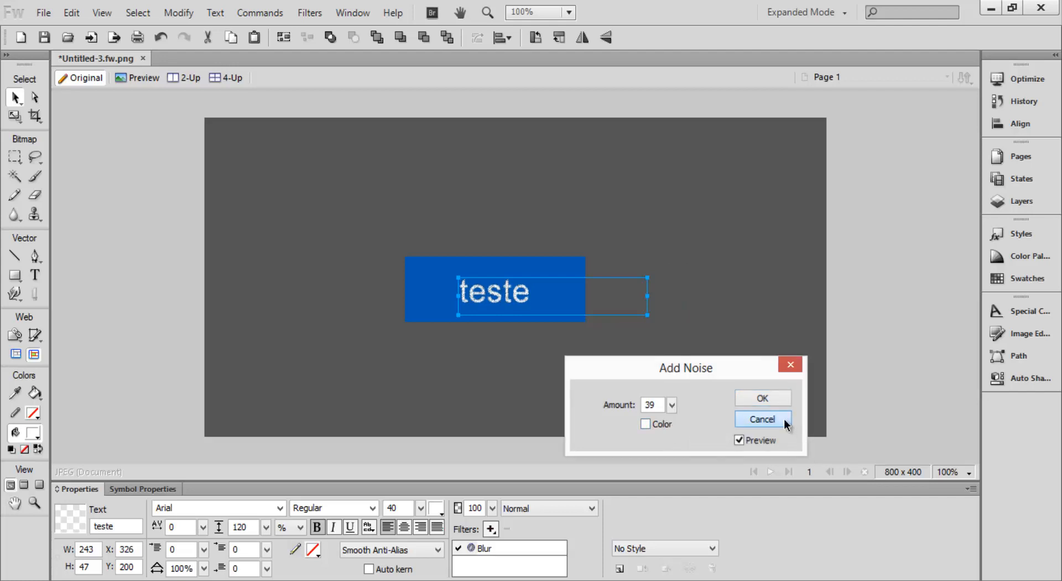
Remove the Blur filter from the "teste" text.
{"action": "left_click", "coordinate": [493, 533]}
{"action": "left_click", "coordinate": [485, 545]}
{"action": "left_click", "coordinate": [508, 529]}
Try the Convert to Alpha filter on the "teste" text and remove it again.
{"action": "left_click", "coordinate": [492, 534]}
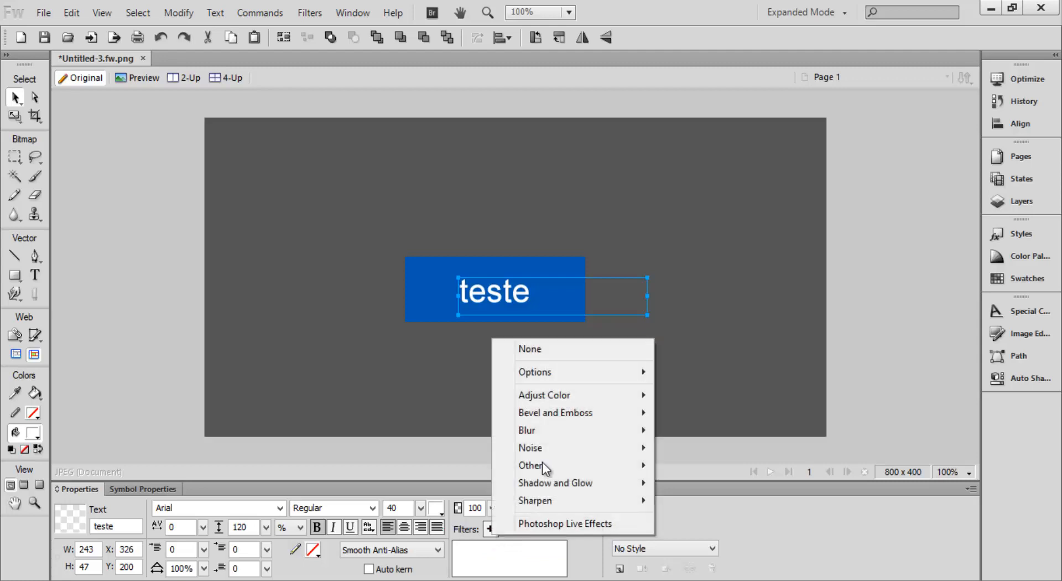
{"action": "mouse_move", "coordinate": [555, 465]}
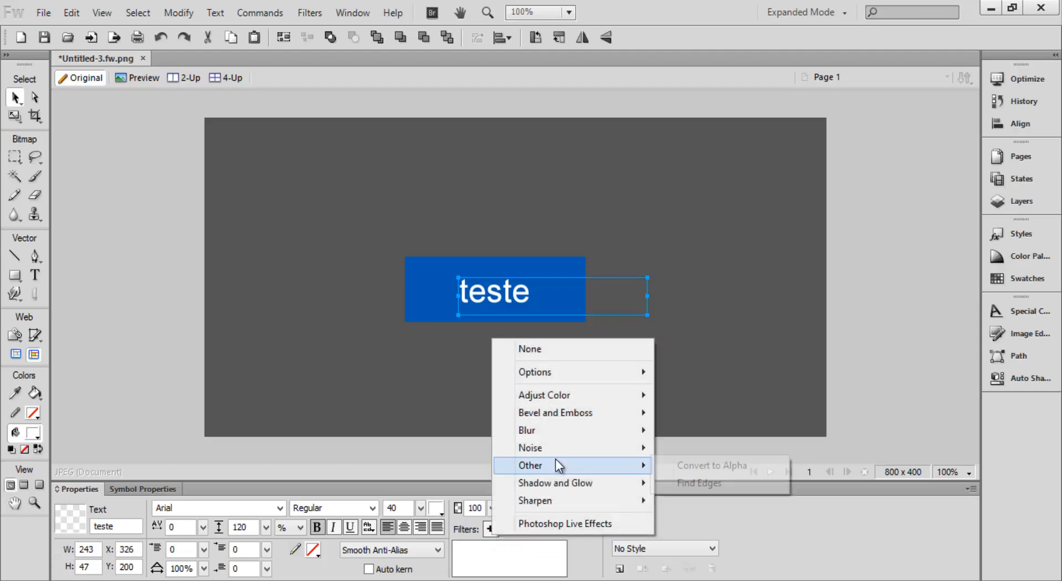
{"action": "left_click", "coordinate": [670, 460]}
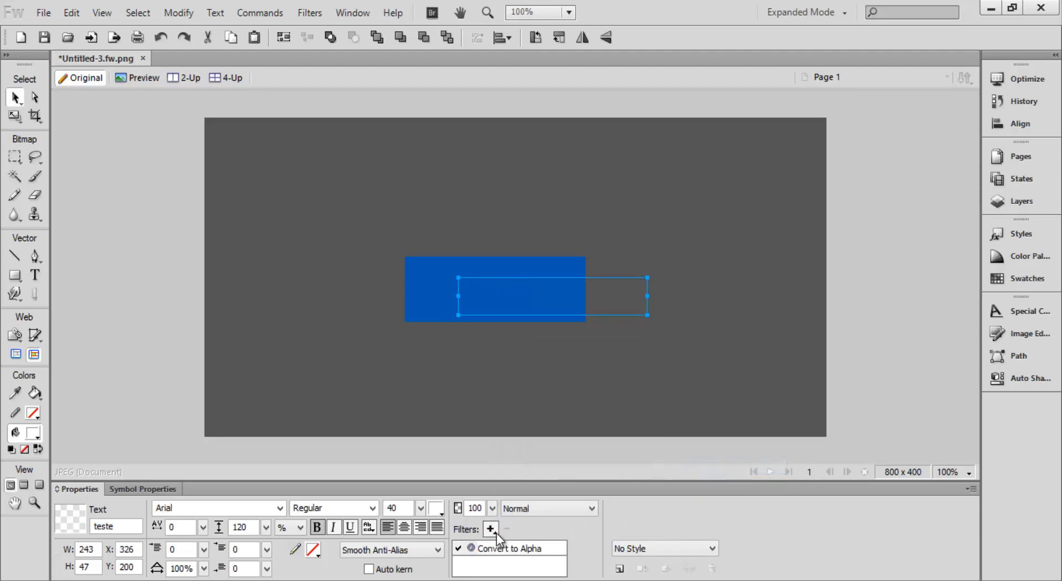
{"action": "left_click", "coordinate": [495, 546]}
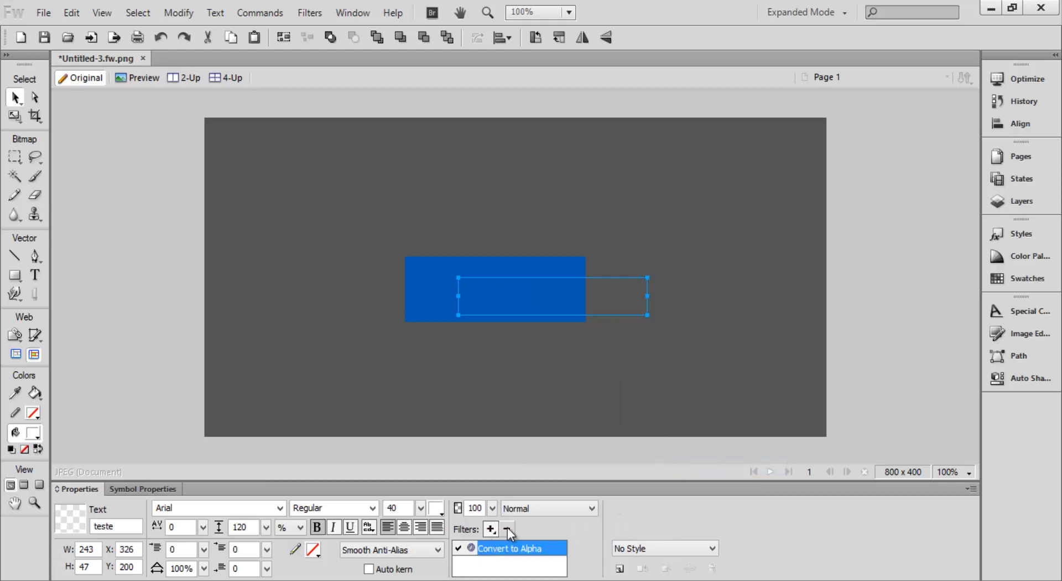
{"action": "left_click", "coordinate": [507, 528]}
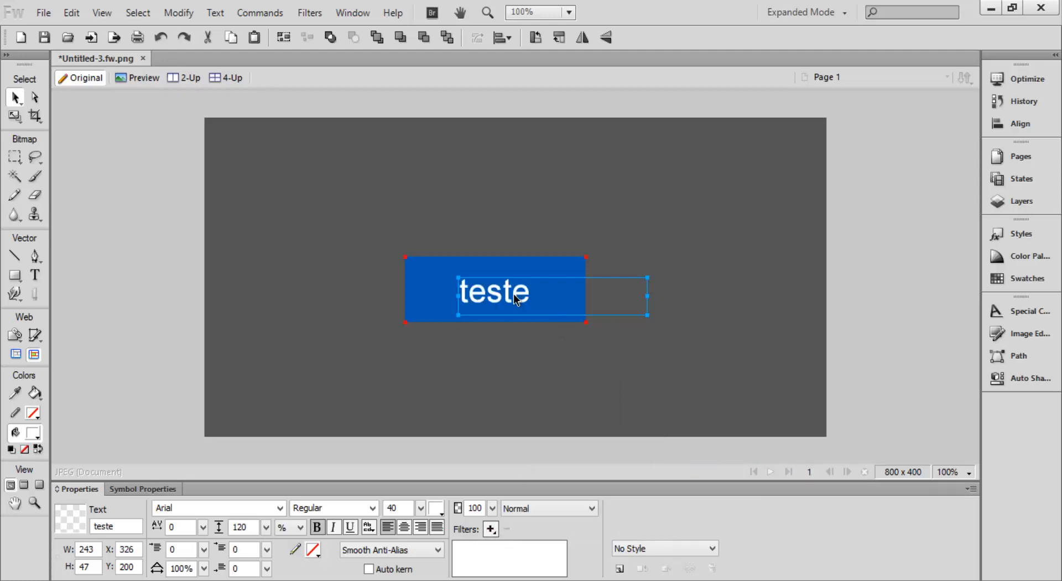
Try the Find Edges filter on the "teste" text and remove it again.
{"action": "left_click", "coordinate": [490, 530]}
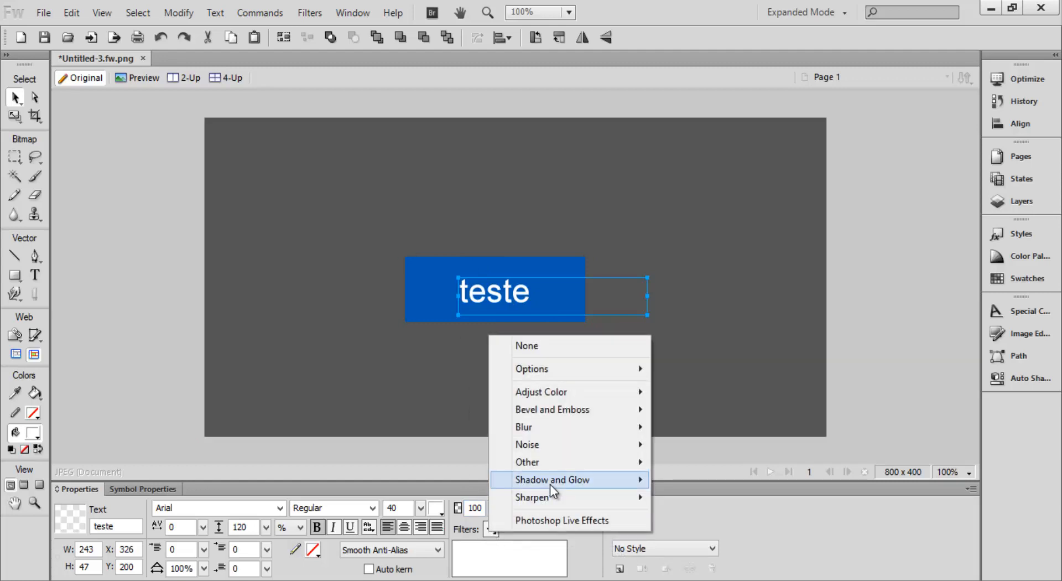
{"action": "mouse_move", "coordinate": [573, 457]}
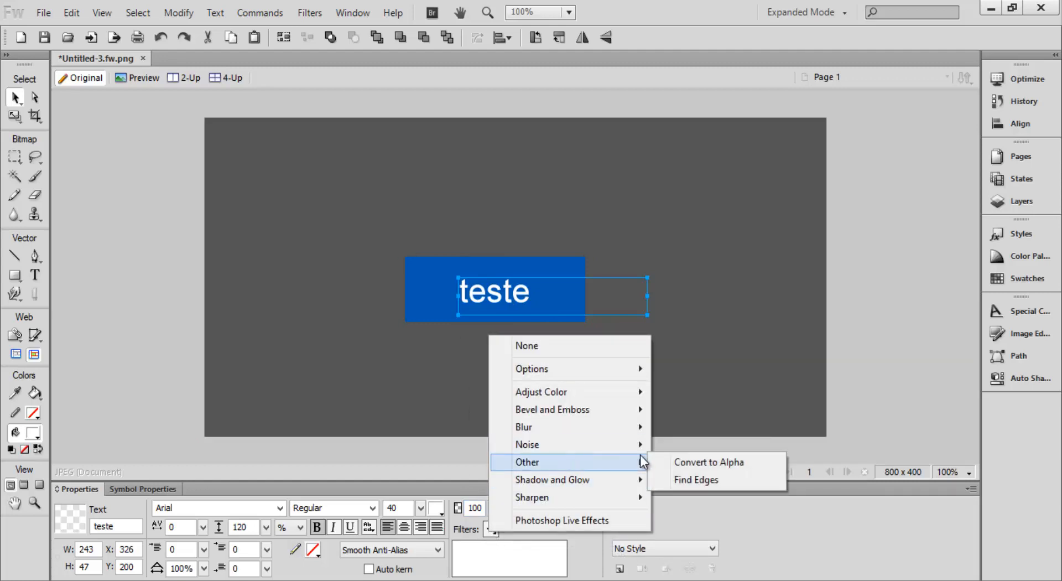
{"action": "left_click", "coordinate": [667, 480]}
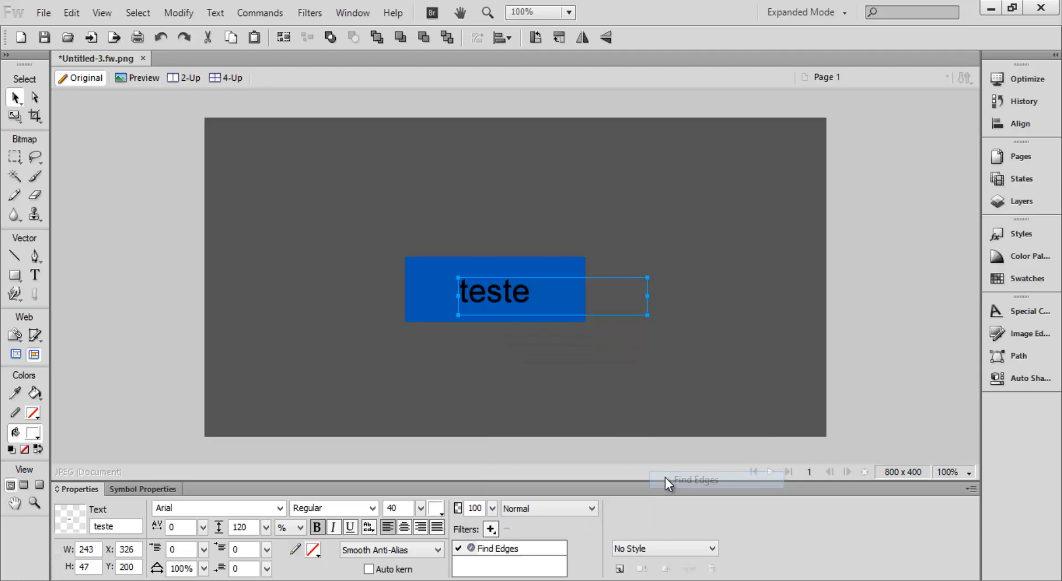
{"action": "left_click", "coordinate": [495, 548]}
{"action": "left_click", "coordinate": [502, 523]}
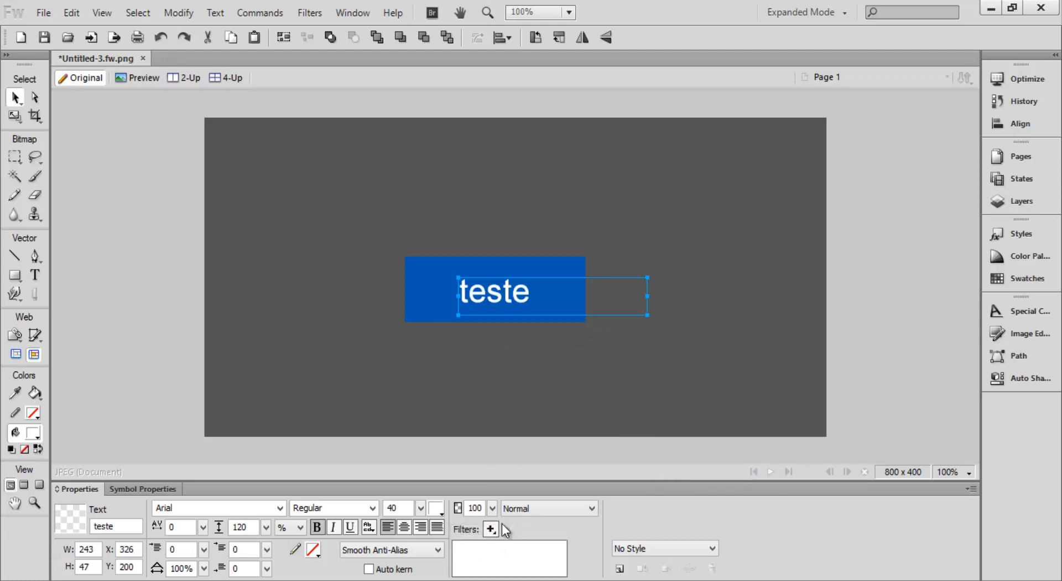
Add a Drop Shadow to the "teste" text with distance 6, opacity 51%, softness 4 and angle 323.
{"action": "left_click", "coordinate": [491, 529]}
{"action": "mouse_move", "coordinate": [571, 457]}
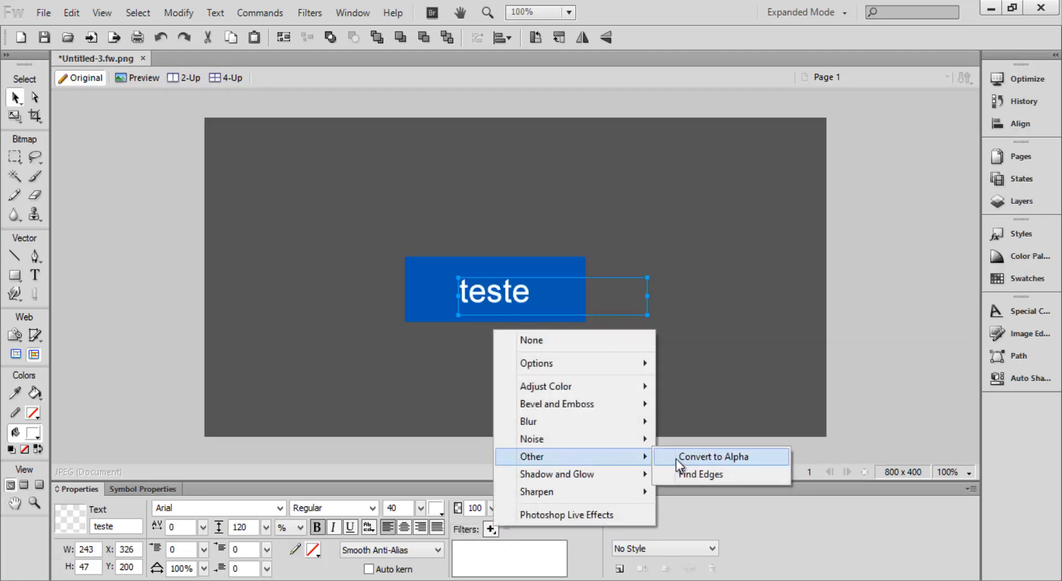
{"action": "mouse_move", "coordinate": [633, 473]}
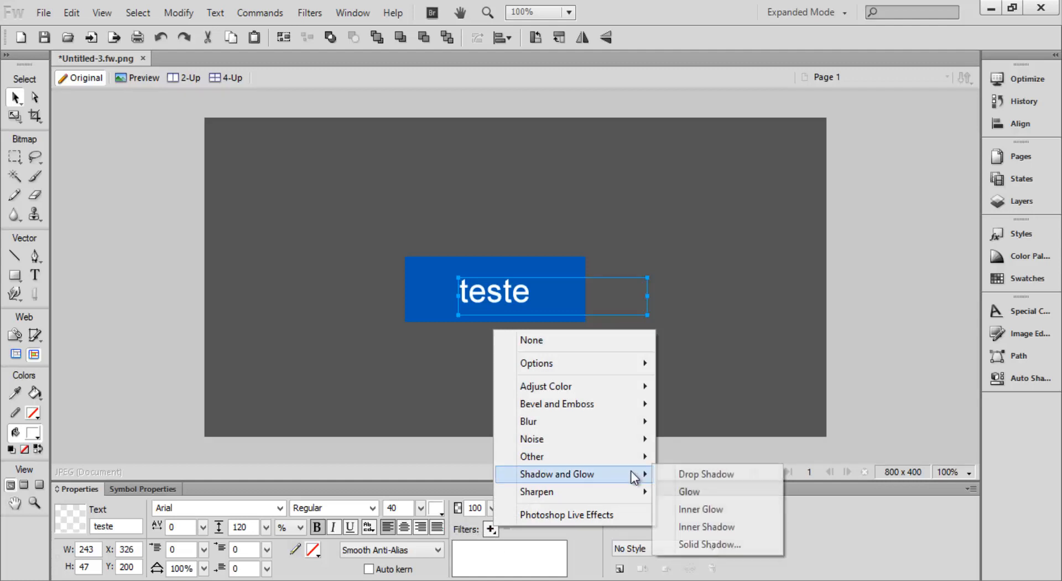
{"action": "left_click", "coordinate": [674, 470]}
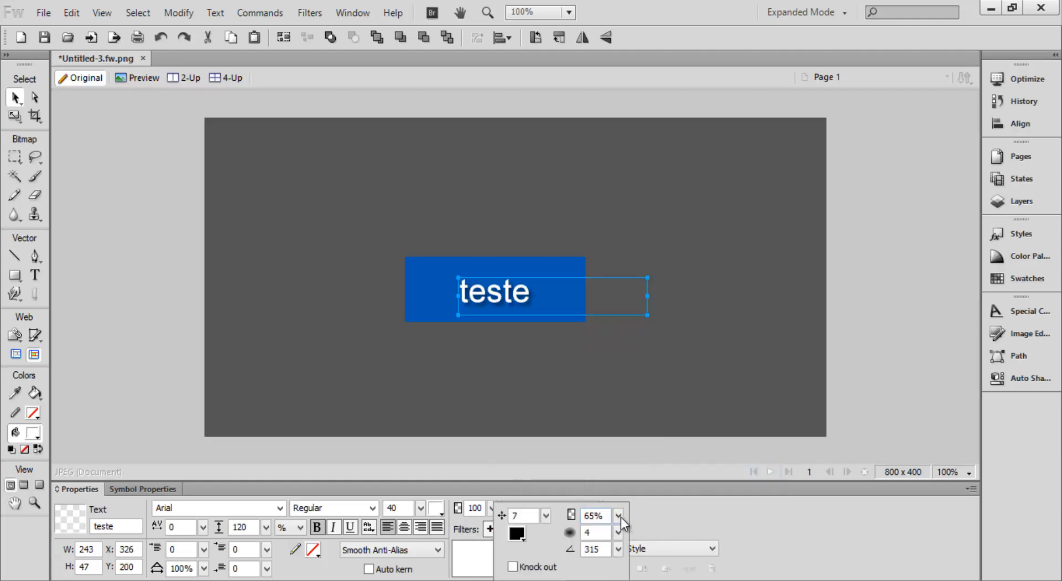
{"action": "mouse_move", "coordinate": [617, 517]}
{"action": "left_mouse_down"}
{"action": "mouse_move", "coordinate": [618, 495]}
{"action": "mouse_move", "coordinate": [623, 526]}
{"action": "left_mouse_up"}
{"action": "left_click_drag", "start_coordinate": [547, 519], "coordinate": [616, 473]}
{"action": "left_click_drag", "start_coordinate": [546, 516], "coordinate": [545, 496]}
{"action": "left_click_drag", "start_coordinate": [620, 512], "coordinate": [618, 484]}
{"action": "left_click_drag", "start_coordinate": [545, 516], "coordinate": [548, 528]}
{"action": "left_click_drag", "start_coordinate": [619, 534], "coordinate": [616, 510]}
{"action": "left_click_drag", "start_coordinate": [616, 551], "coordinate": [616, 552]}
{"action": "mouse_move", "coordinate": [619, 550]}
{"action": "left_mouse_down"}
{"action": "mouse_move", "coordinate": [587, 513]}
{"action": "mouse_move", "coordinate": [614, 530]}
{"action": "mouse_move", "coordinate": [602, 539]}
{"action": "mouse_move", "coordinate": [616, 535]}
{"action": "left_mouse_up"}
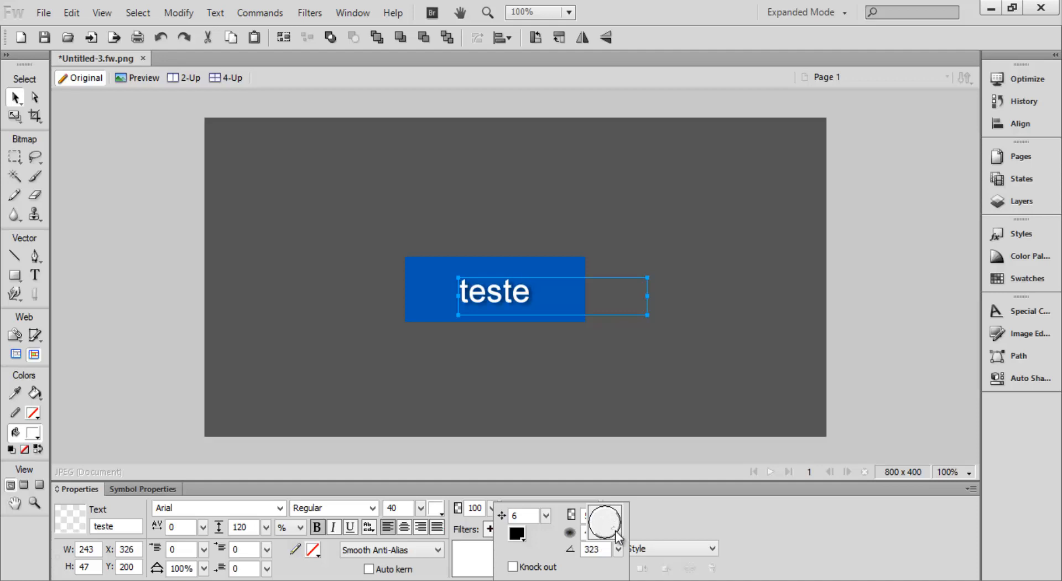
Try the Knock out option on the text's drop shadow, turn it off again and close the shadow settings.
{"action": "left_click", "coordinate": [537, 567]}
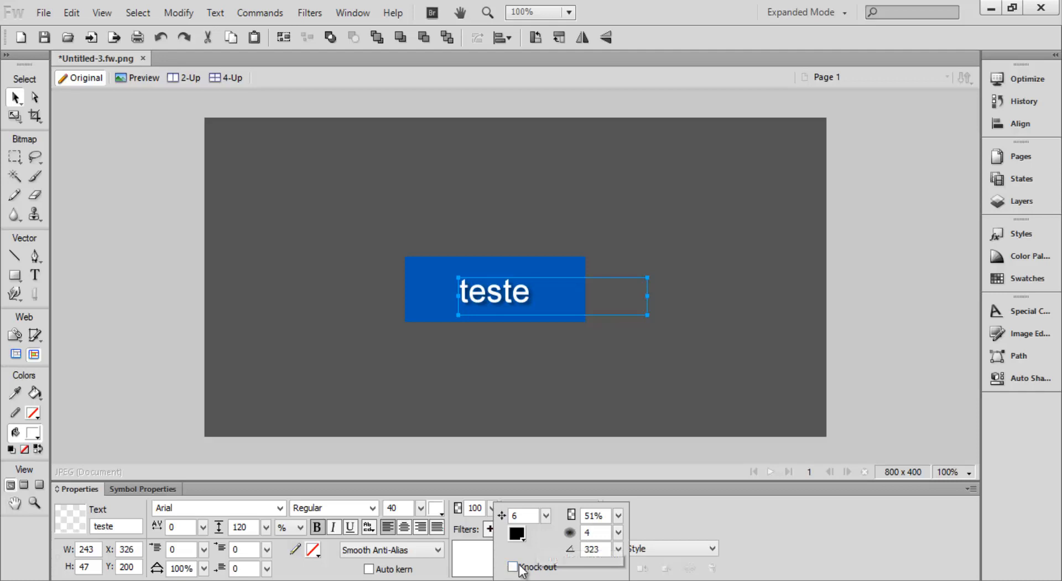
{"action": "left_click", "coordinate": [523, 570]}
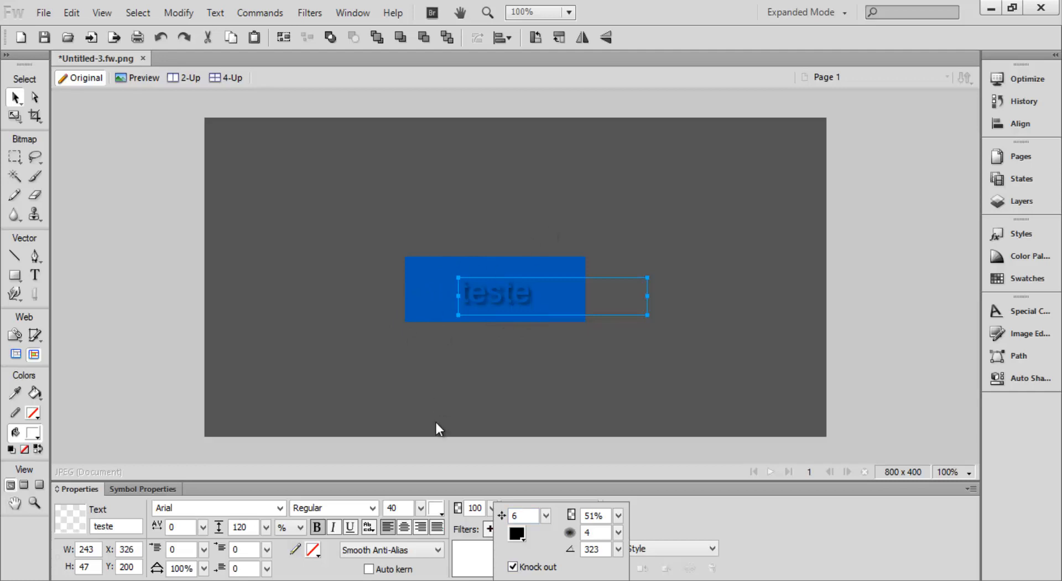
{"action": "left_click", "coordinate": [527, 568]}
{"action": "left_click", "coordinate": [527, 567]}
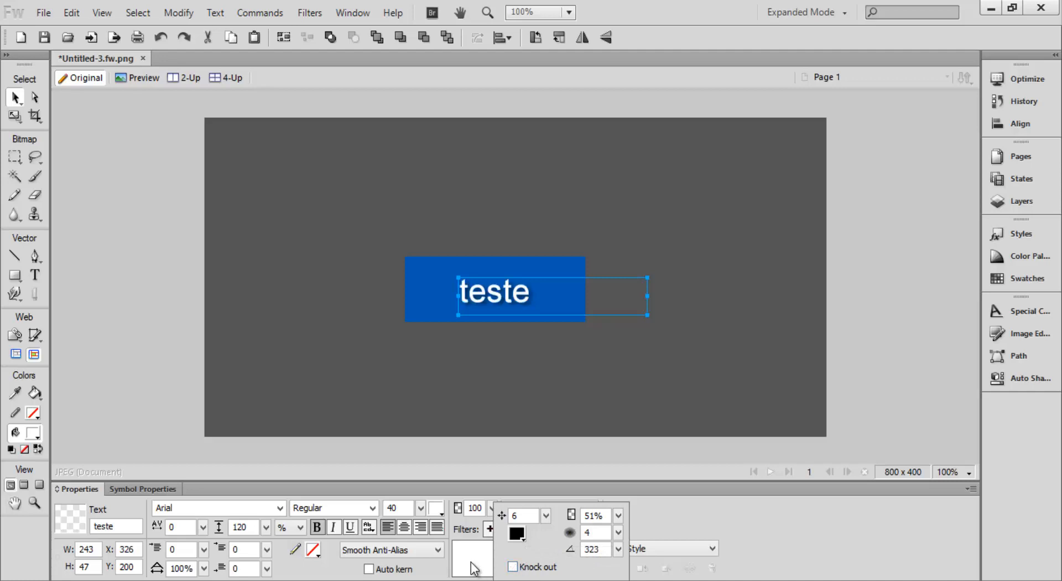
{"action": "left_click", "coordinate": [474, 567]}
Add a Glow filter to the "teste" text and remove its Drop Shadow filter.
{"action": "left_click", "coordinate": [490, 532]}
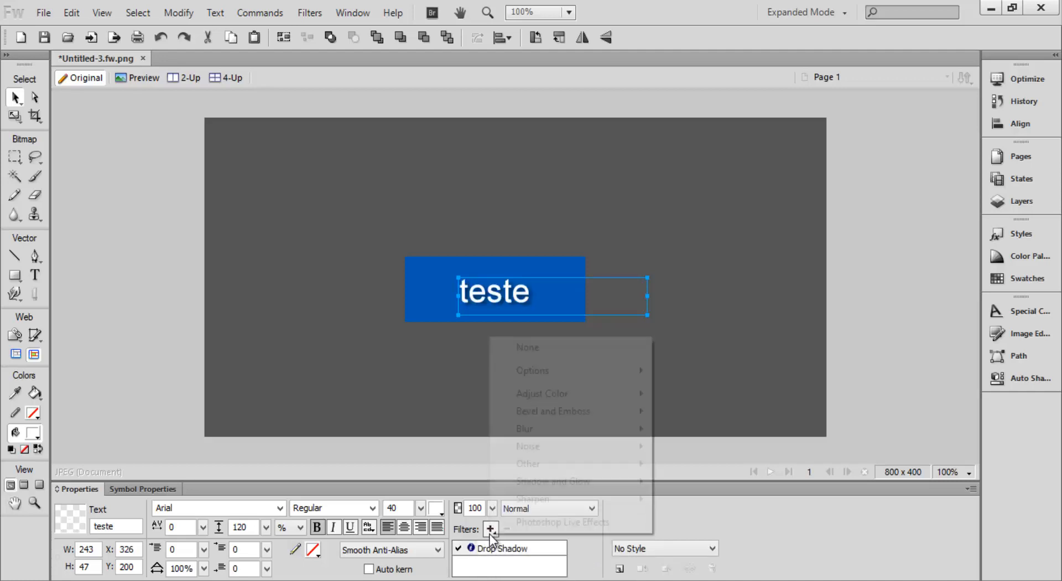
{"action": "mouse_move", "coordinate": [578, 481]}
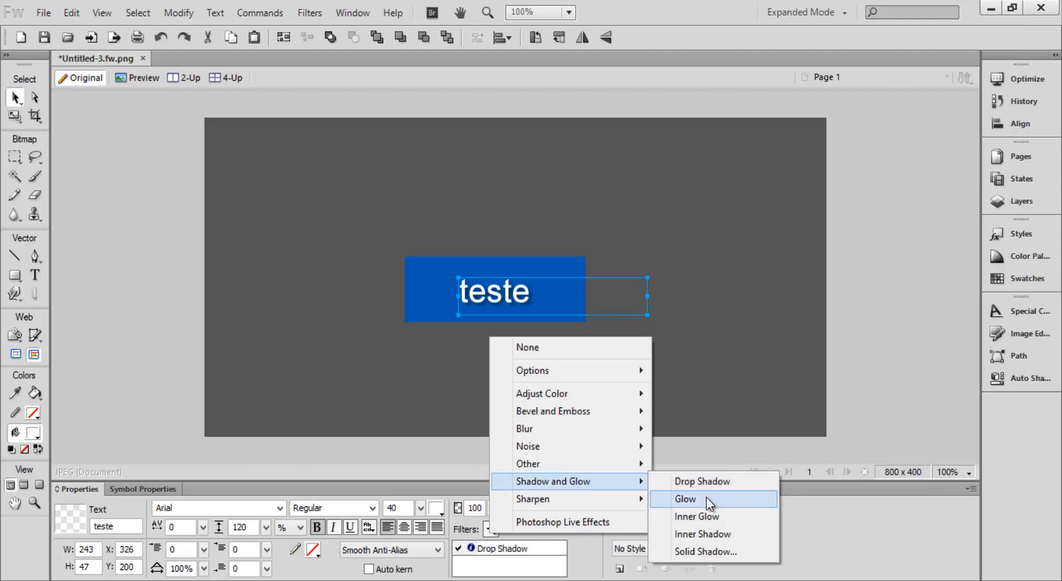
{"action": "left_click", "coordinate": [707, 497]}
{"action": "left_click", "coordinate": [457, 566]}
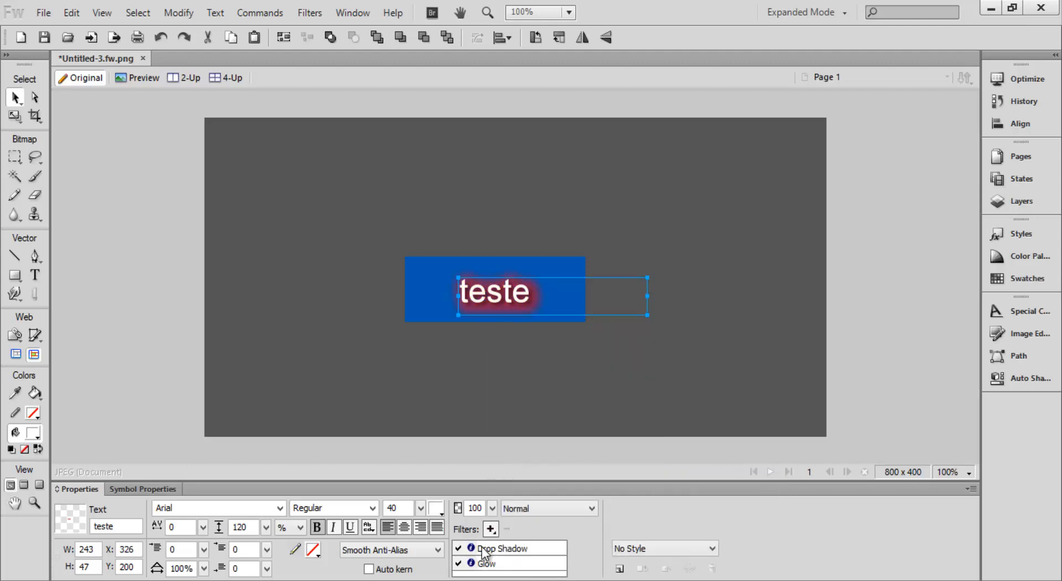
{"action": "left_click", "coordinate": [482, 546]}
{"action": "left_click", "coordinate": [508, 529]}
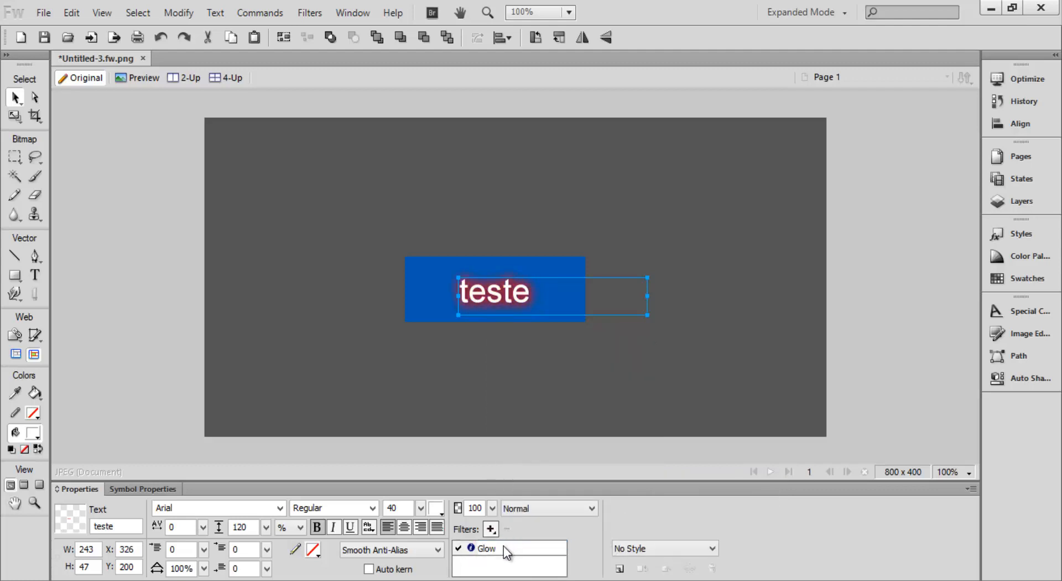
Set the text's Glow opacity to 29% and its colour to bright green.
{"action": "double_click", "coordinate": [503, 547]}
{"action": "mouse_move", "coordinate": [592, 527]}
{"action": "left_mouse_down"}
{"action": "mouse_move", "coordinate": [595, 486]}
{"action": "mouse_move", "coordinate": [589, 529]}
{"action": "left_mouse_up"}
{"action": "left_click", "coordinate": [490, 548]}
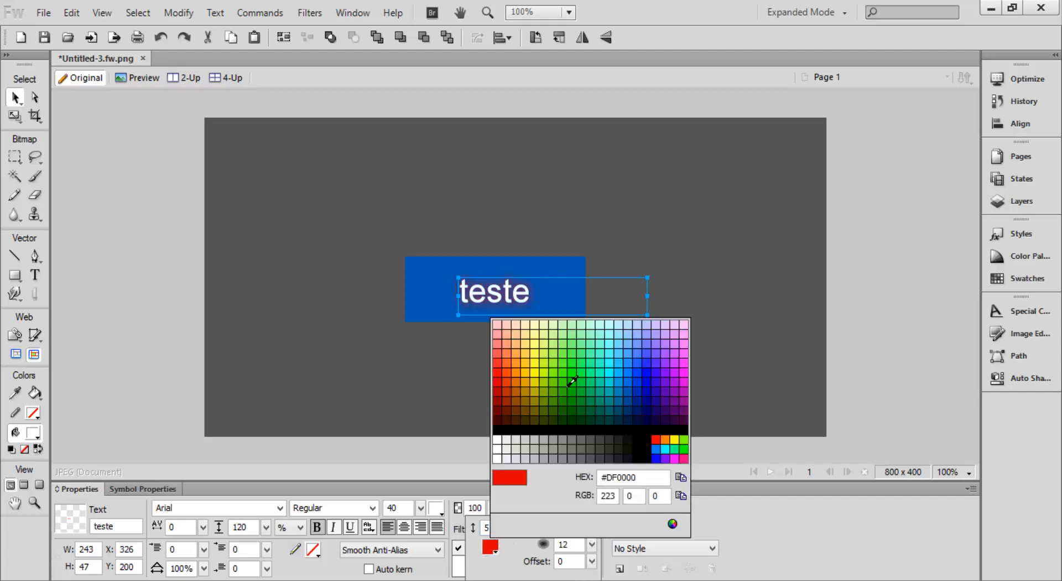
{"action": "left_click", "coordinate": [588, 373]}
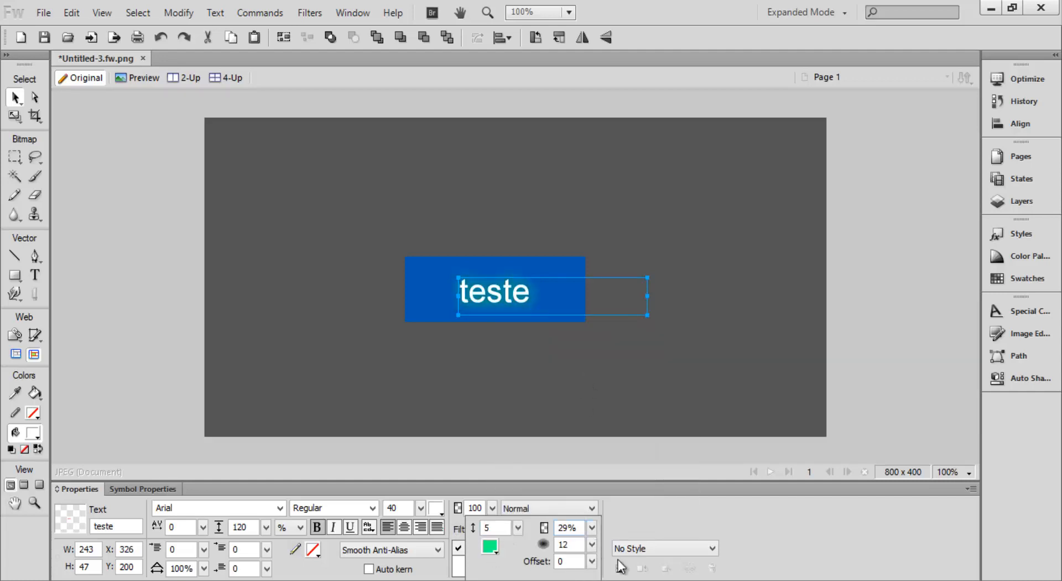
Set the Glow softness to 21 and opacity to 20%, and try an offset of 10 before restoring it to 0.
{"action": "left_click_drag", "start_coordinate": [592, 545], "coordinate": [601, 461]}
{"action": "left_click_drag", "start_coordinate": [593, 528], "coordinate": [593, 542]}
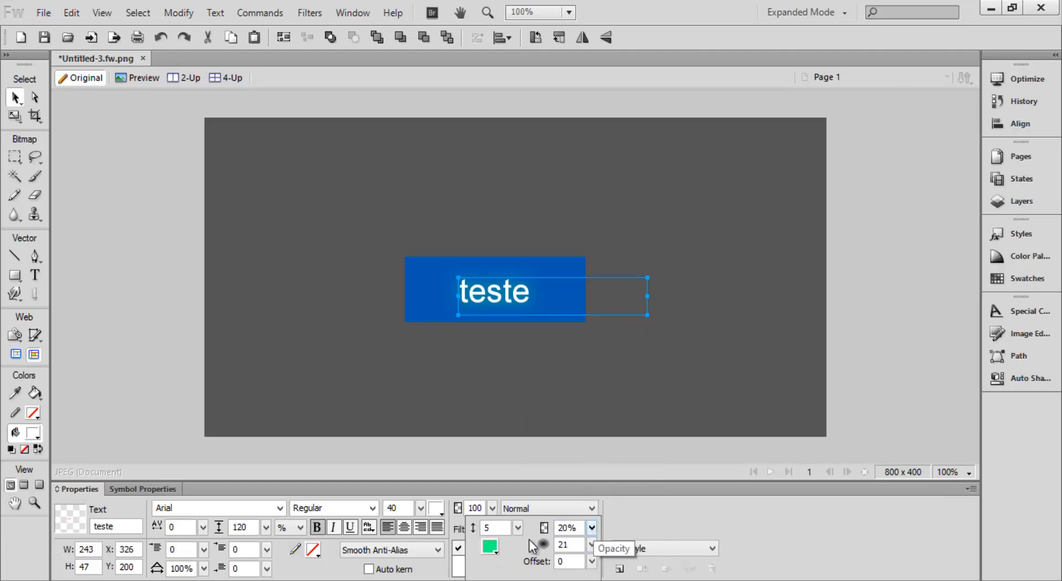
{"action": "left_click_drag", "start_coordinate": [592, 562], "coordinate": [596, 504]}
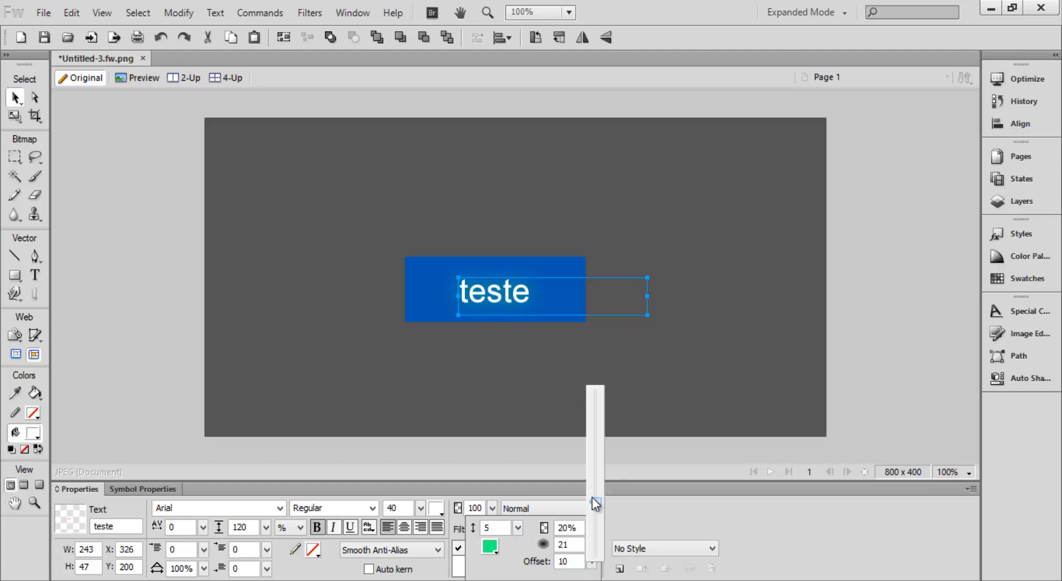
{"action": "left_click_drag", "start_coordinate": [592, 562], "coordinate": [596, 577]}
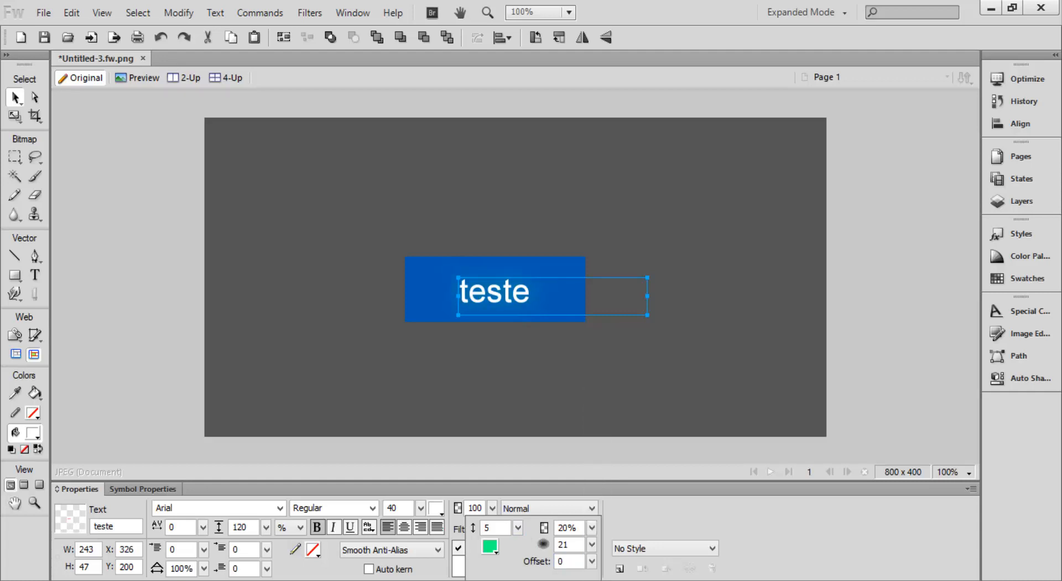
{"action": "left_click", "coordinate": [455, 560]}
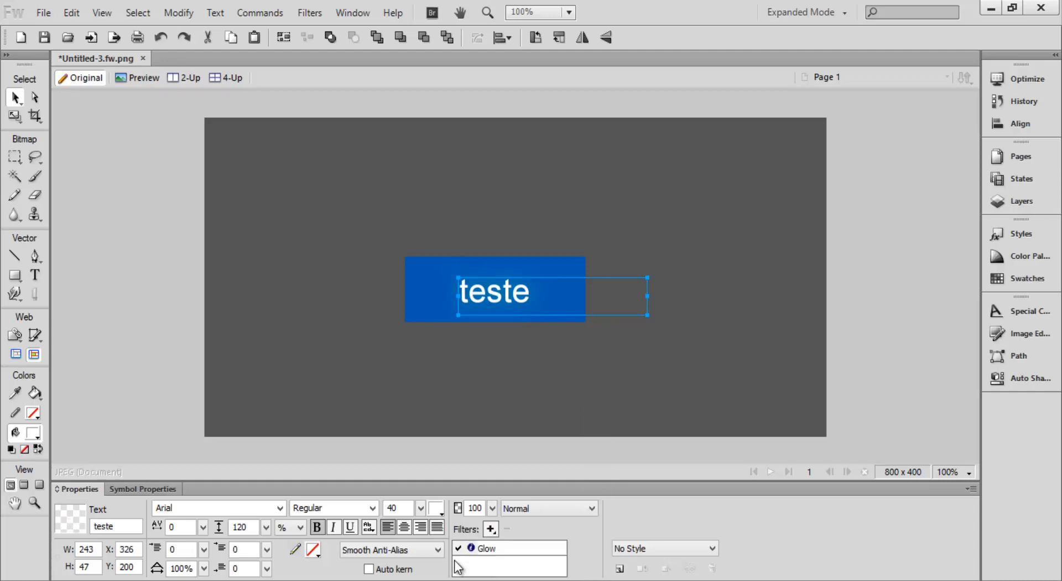
Remove the Glow filter from the "teste" text.
{"action": "left_click", "coordinate": [489, 530]}
{"action": "mouse_move", "coordinate": [553, 481]}
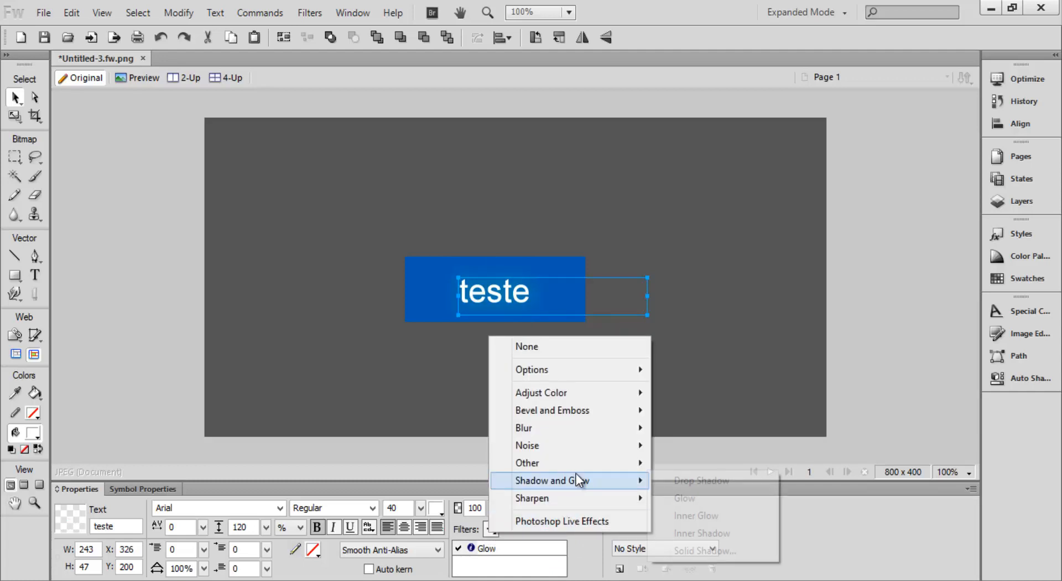
{"action": "double_click", "coordinate": [512, 549]}
{"action": "left_click", "coordinate": [481, 550]}
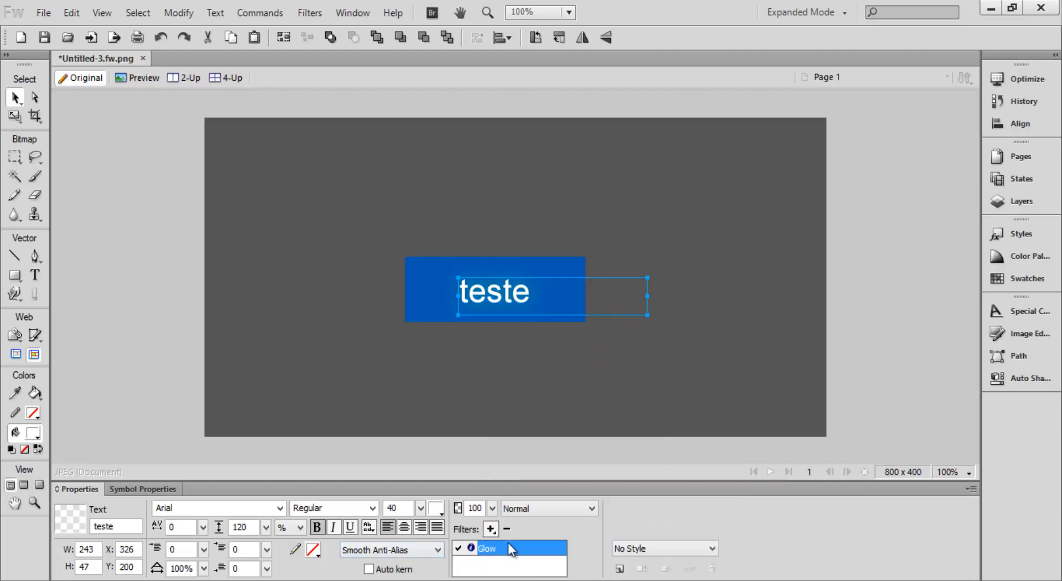
{"action": "left_click", "coordinate": [508, 529]}
Add an Inner Glow to the "teste" text with width 2, opacity 18% and softness 2.
{"action": "left_click", "coordinate": [490, 529]}
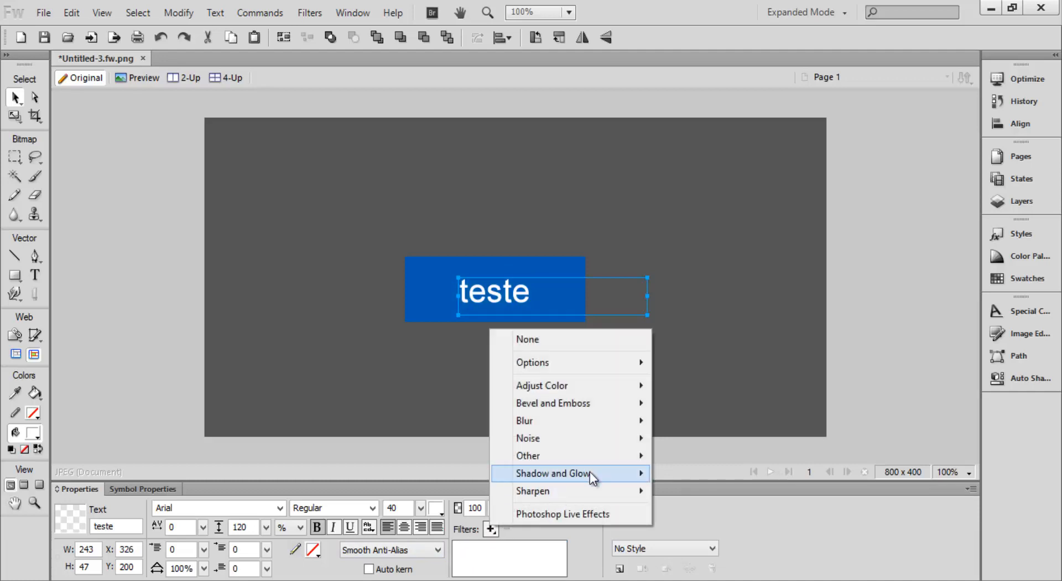
{"action": "mouse_move", "coordinate": [589, 473]}
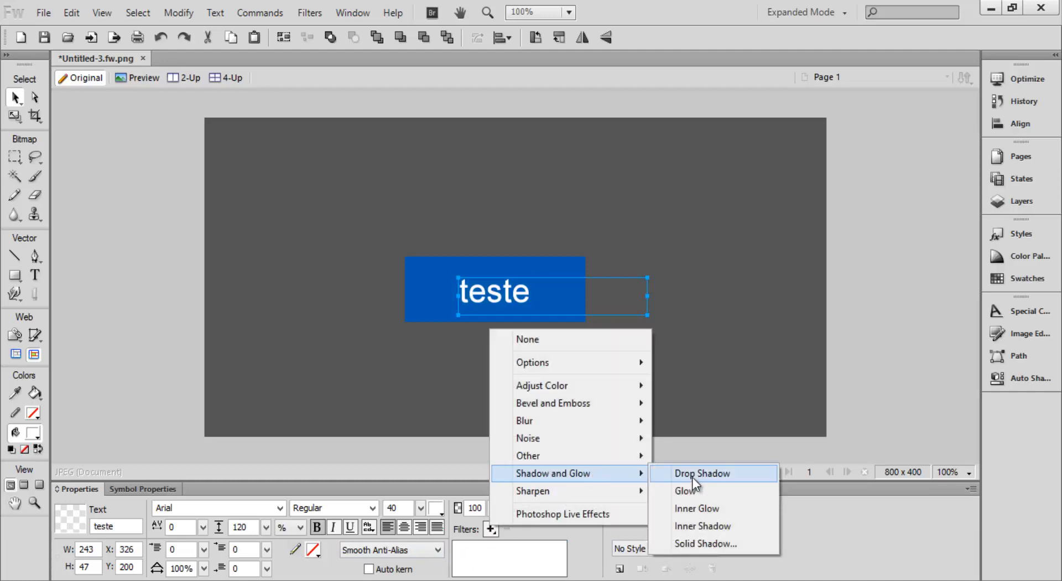
{"action": "left_click", "coordinate": [694, 507]}
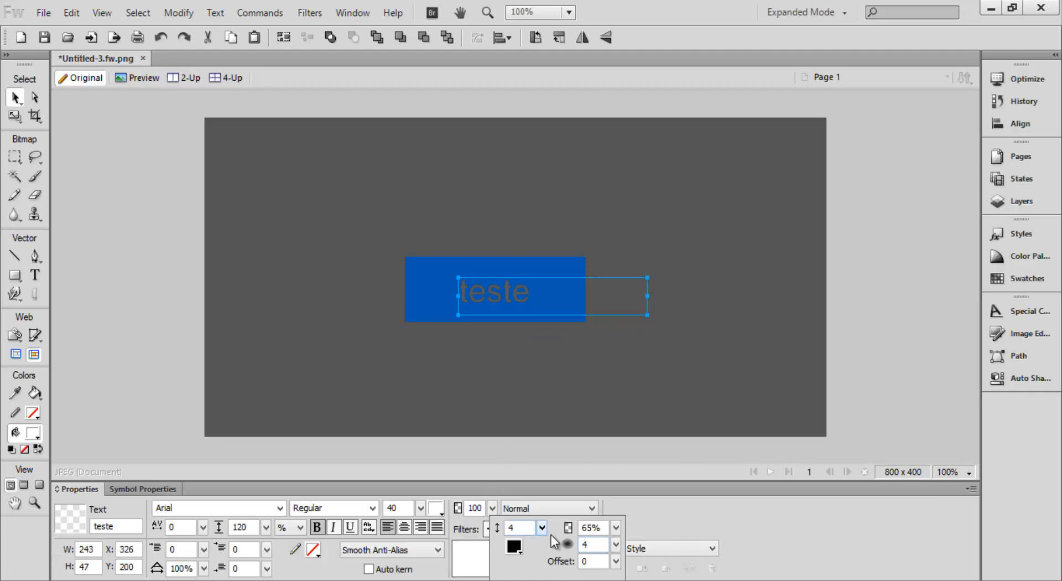
{"action": "left_click_drag", "start_coordinate": [542, 529], "coordinate": [540, 549]}
{"action": "left_click_drag", "start_coordinate": [616, 527], "coordinate": [621, 562]}
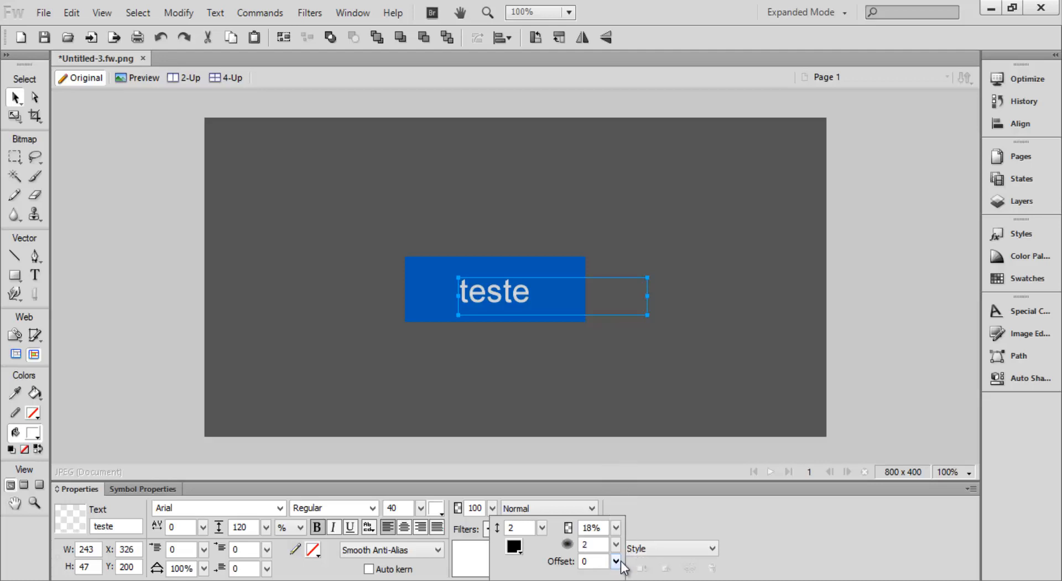
{"action": "left_click", "coordinate": [481, 567]}
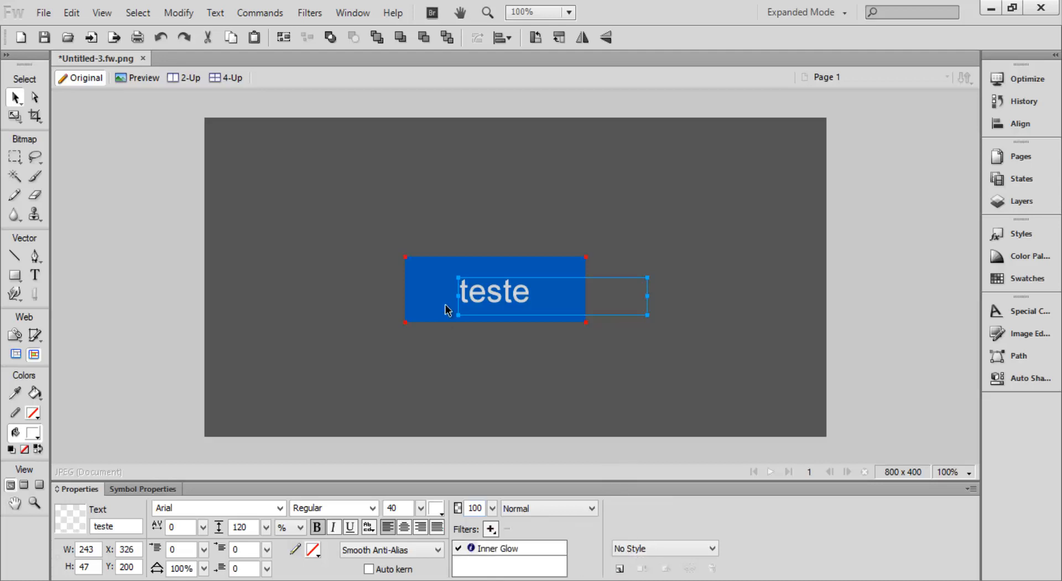
Enlarge the "teste" text to font size 77.
{"action": "left_click", "coordinate": [421, 508]}
{"action": "left_click_drag", "start_coordinate": [424, 445], "coordinate": [426, 440]}
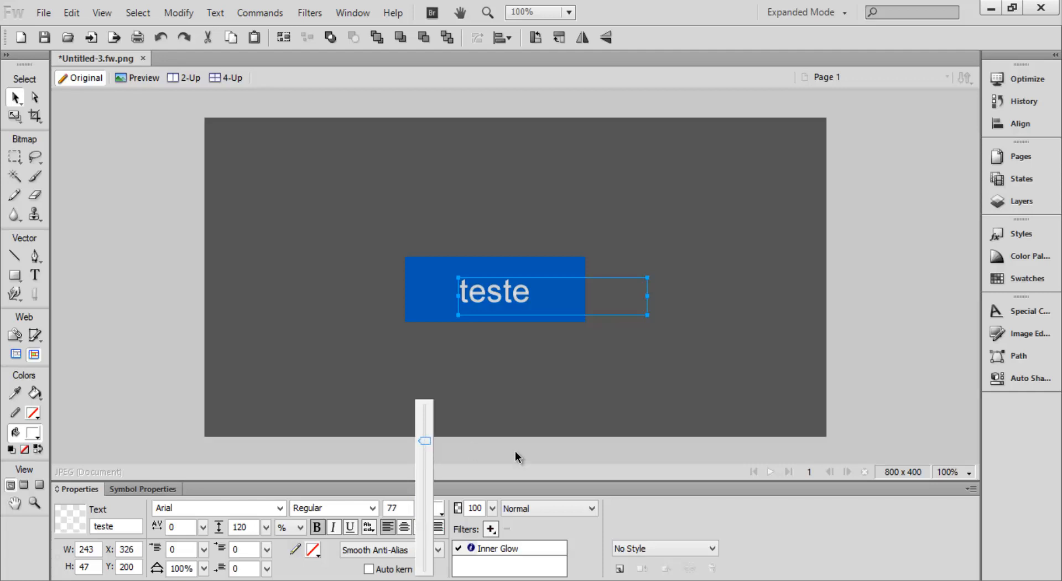
Delete the blue rectangle behind the text and move the "teste" text to about X 293, Y 186.
{"action": "left_click", "coordinate": [438, 266]}
{"action": "key", "text": "Delete"}
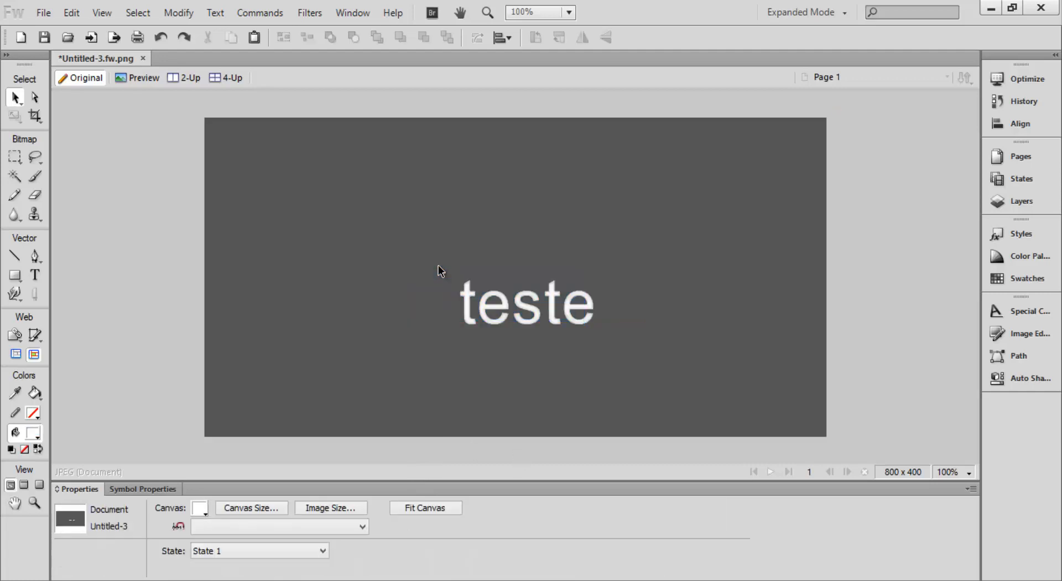
{"action": "left_click_drag", "start_coordinate": [484, 301], "coordinate": [459, 294]}
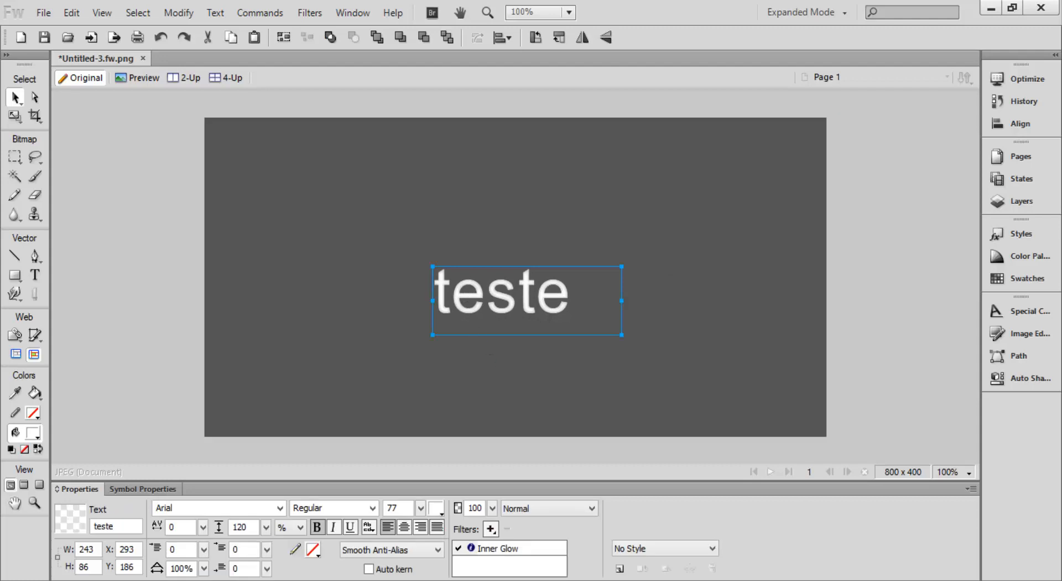
Change the text's Inner Glow to width 3, opacity 80% and softness 11.
{"action": "double_click", "coordinate": [496, 550]}
{"action": "left_click_drag", "start_coordinate": [518, 528], "coordinate": [523, 501]}
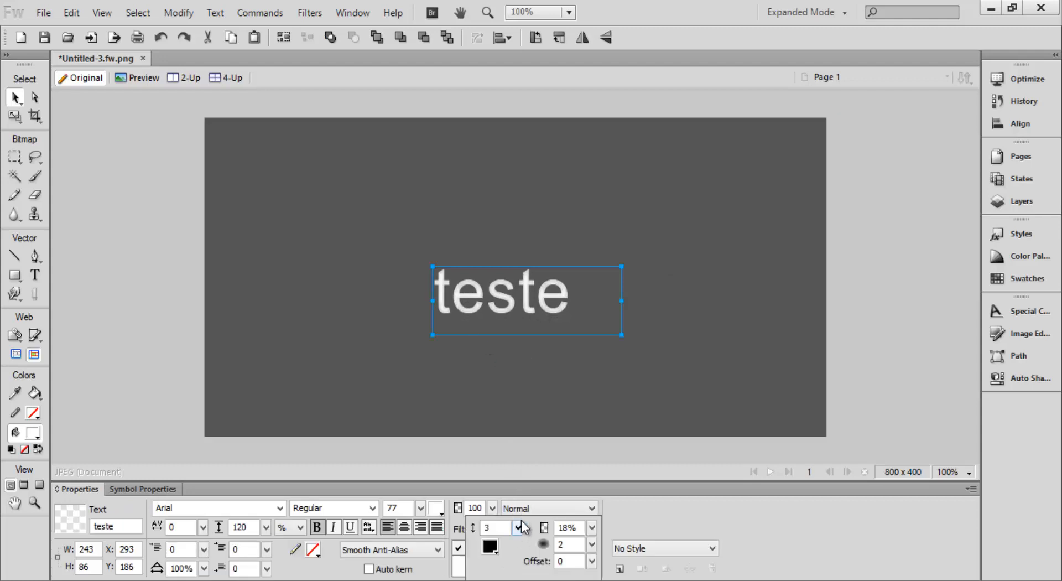
{"action": "left_click_drag", "start_coordinate": [592, 538], "coordinate": [602, 443]}
{"action": "left_click", "coordinate": [592, 531]}
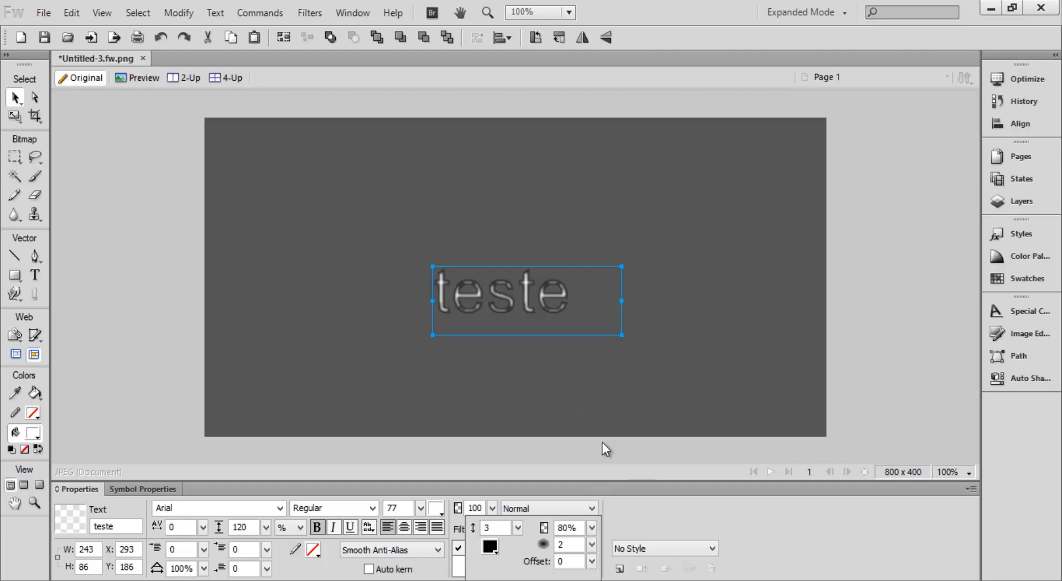
{"action": "mouse_move", "coordinate": [592, 544]}
{"action": "left_mouse_down"}
{"action": "mouse_move", "coordinate": [591, 575]}
{"action": "mouse_move", "coordinate": [591, 554]}
{"action": "left_mouse_up"}
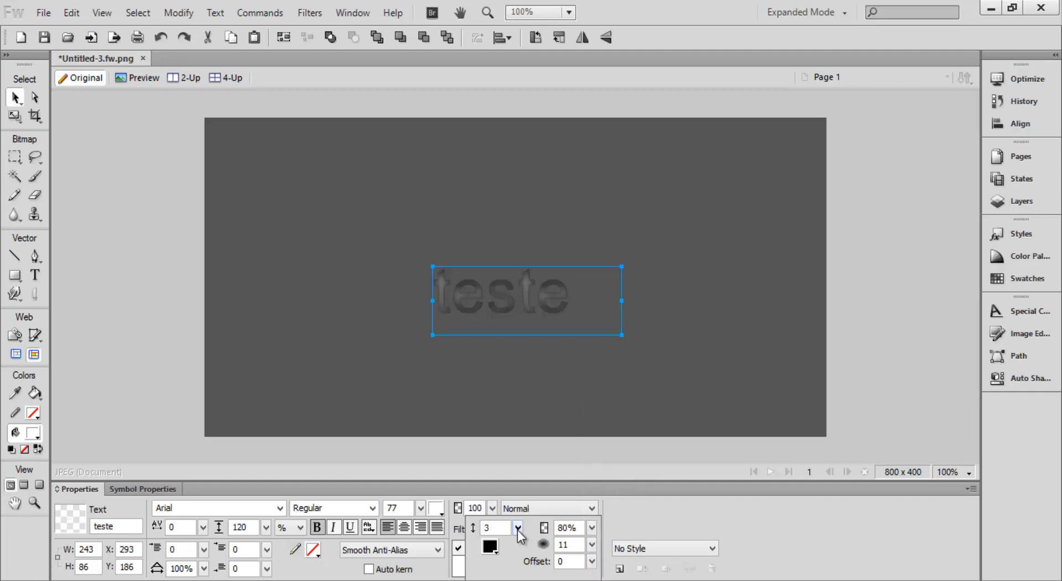
Set the width of the "teste" text's Inner Glow to 1.
{"action": "left_click", "coordinate": [499, 529]}
{"action": "key", "text": "BackSpace"}
{"action": "type", "text": "1"}
{"action": "left_click", "coordinate": [574, 545]}
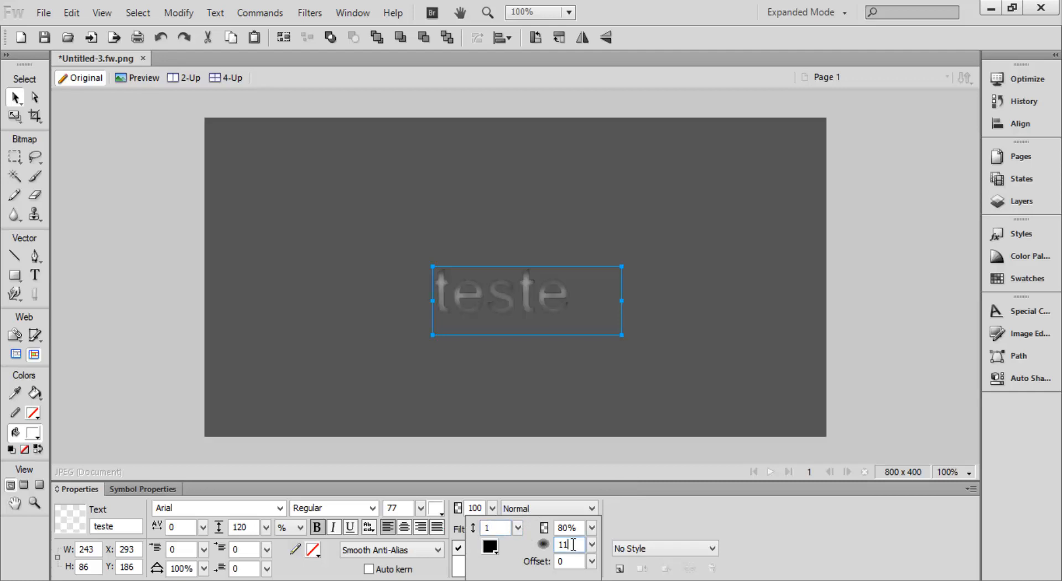
{"action": "left_click", "coordinate": [458, 555]}
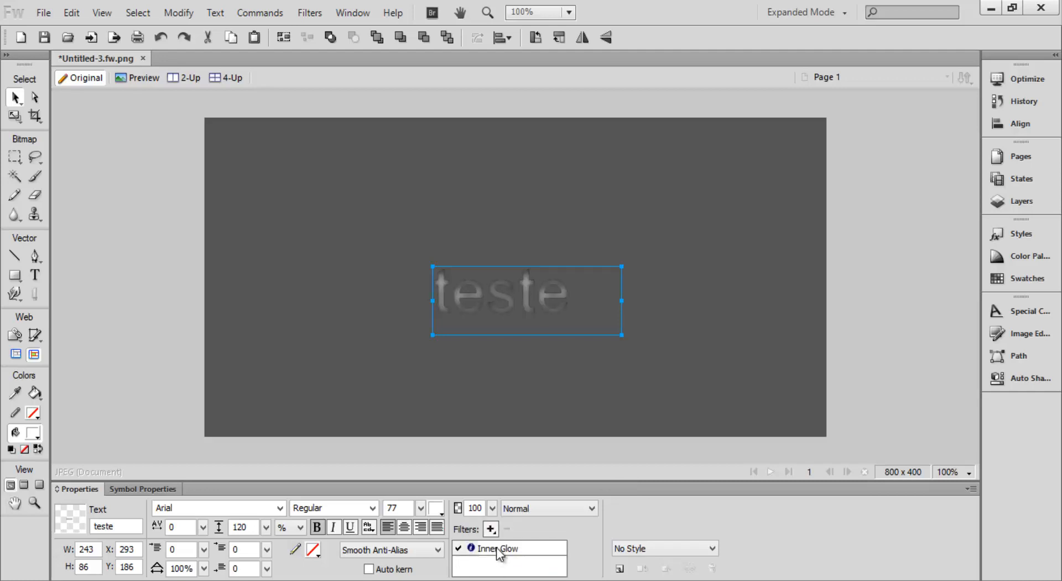
Replace the Inner Glow on the "teste" text with an Inner Shadow at 44% opacity.
{"action": "left_click", "coordinate": [497, 546]}
{"action": "left_click", "coordinate": [507, 528]}
{"action": "left_click", "coordinate": [490, 529]}
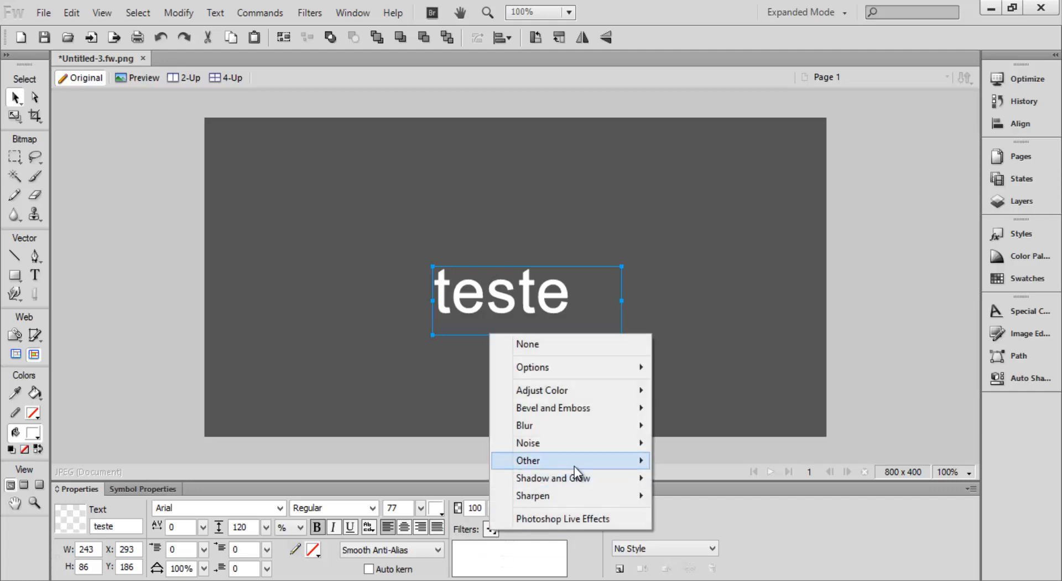
{"action": "mouse_move", "coordinate": [599, 481]}
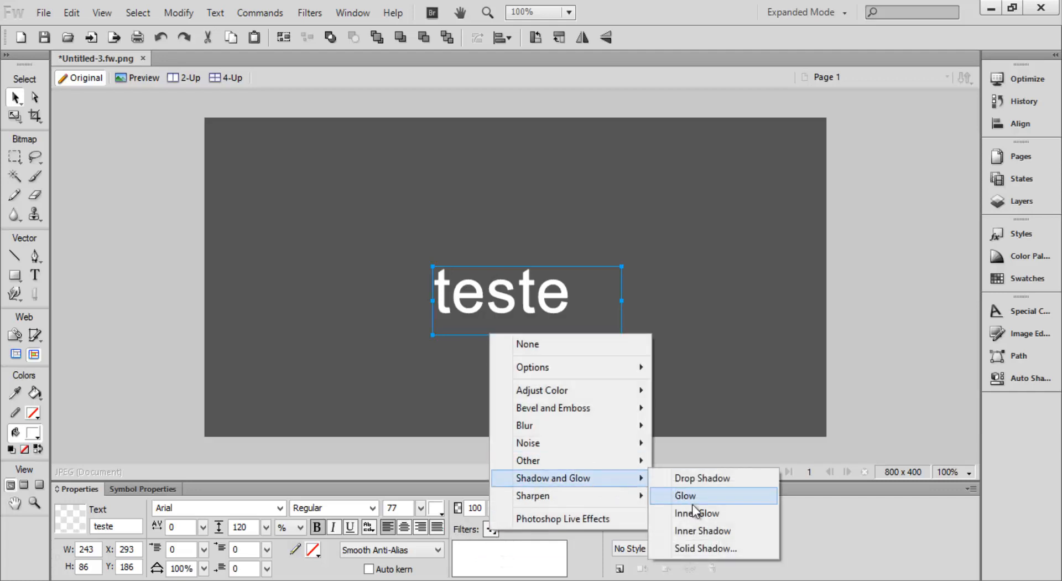
{"action": "left_click", "coordinate": [726, 532]}
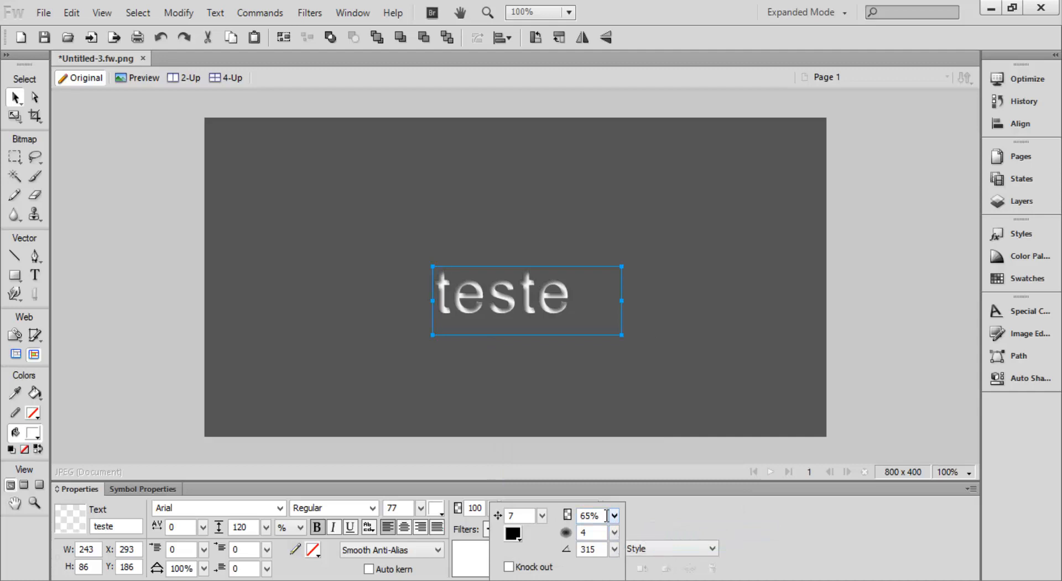
{"action": "left_click_drag", "start_coordinate": [616, 517], "coordinate": [615, 482]}
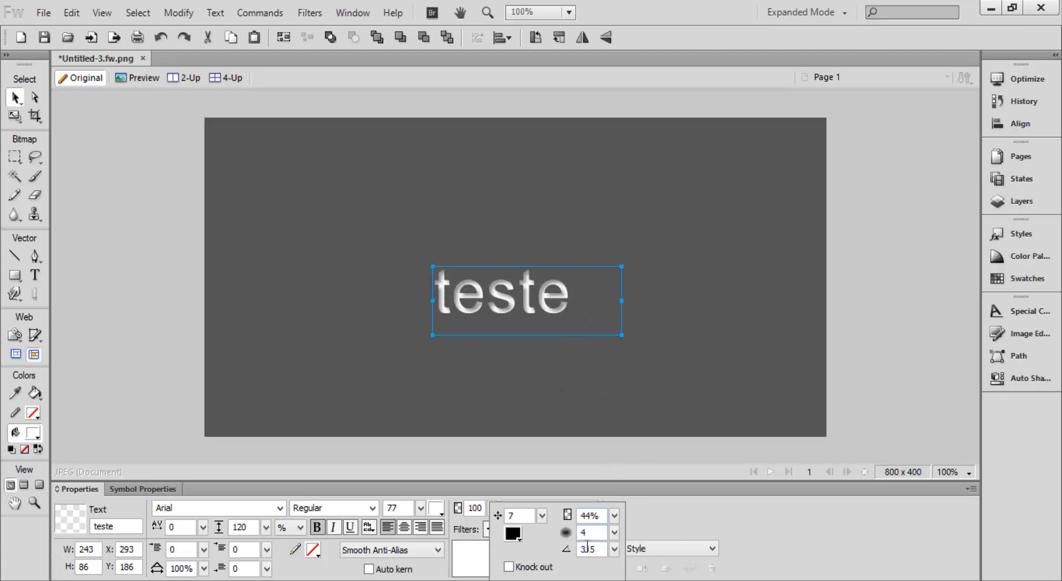
{"action": "left_click", "coordinate": [603, 415]}
Inspect the Inner Shadow on the "teste" letters at close range.
{"action": "key", "text": "ctrl+equal"}
{"action": "key", "text": "ctrl+equal"}
{"action": "key", "text": "ctrl+equal"}
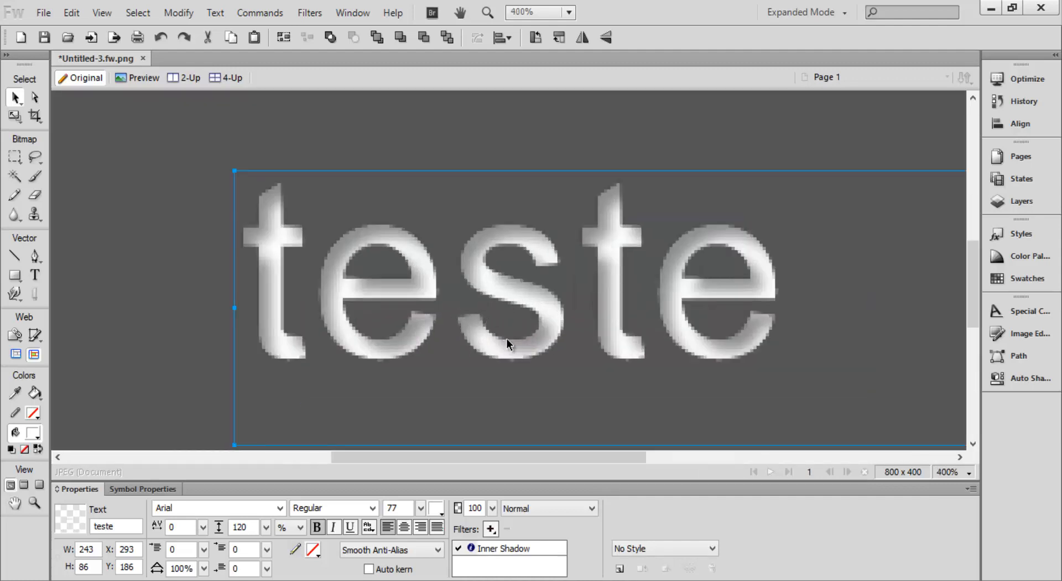
{"action": "key", "text": "ctrl+minus"}
{"action": "key", "text": "ctrl+minus"}
{"action": "key", "text": "ctrl+minus"}
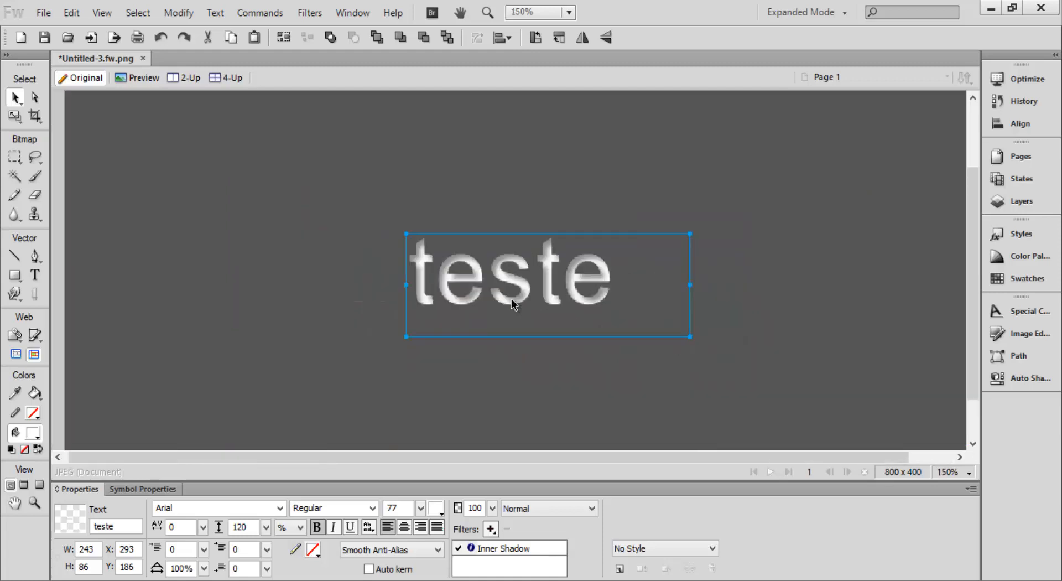
{"action": "key", "text": "ctrl+minus"}
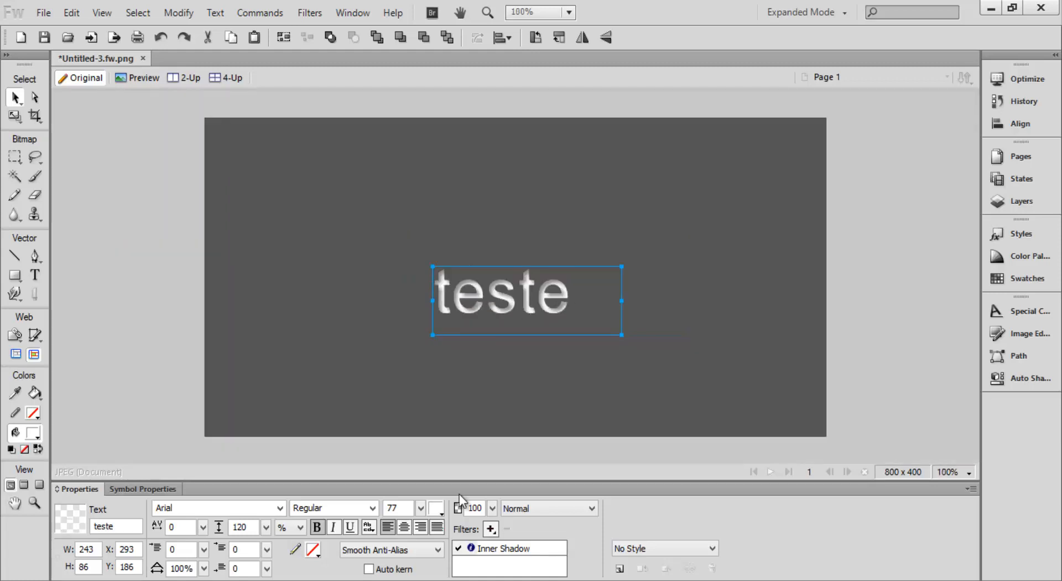
Change the text's Inner Shadow to distance 8, opacity 30%, softness 4 and angle 111.
{"action": "double_click", "coordinate": [495, 548]}
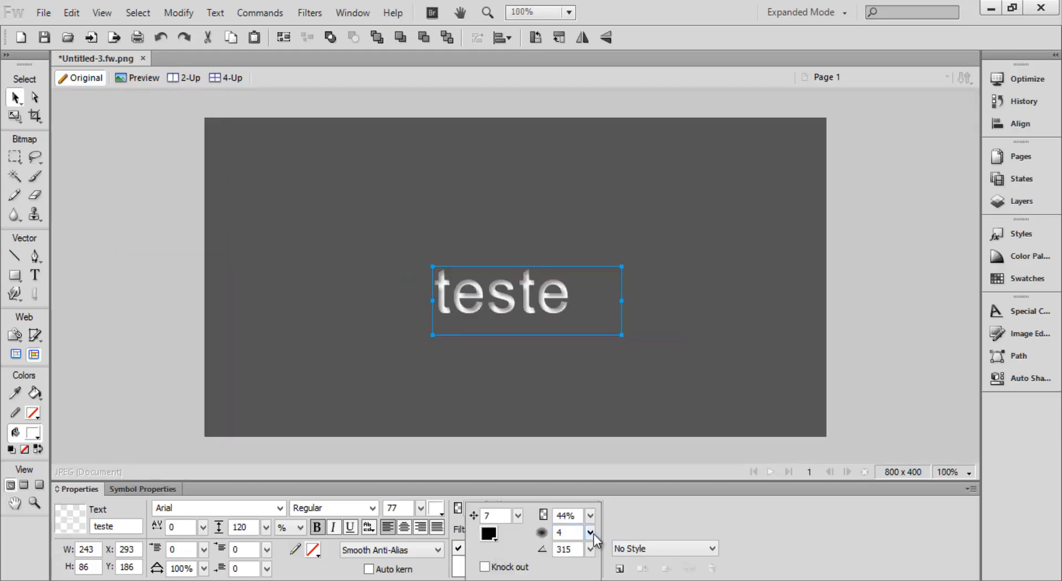
{"action": "left_click", "coordinate": [593, 534]}
{"action": "left_click", "coordinate": [572, 565]}
{"action": "left_click", "coordinate": [592, 550]}
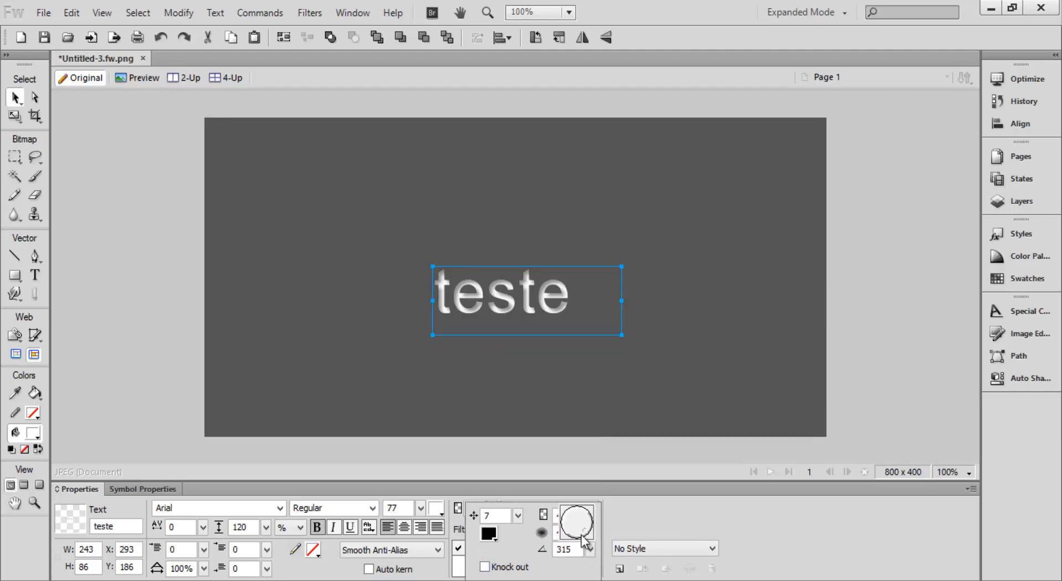
{"action": "mouse_move", "coordinate": [583, 533]}
{"action": "left_mouse_down"}
{"action": "mouse_move", "coordinate": [565, 519]}
{"action": "mouse_move", "coordinate": [593, 505]}
{"action": "mouse_move", "coordinate": [590, 541]}
{"action": "mouse_move", "coordinate": [590, 499]}
{"action": "mouse_move", "coordinate": [589, 518]}
{"action": "left_mouse_up"}
{"action": "left_click", "coordinate": [590, 518]}
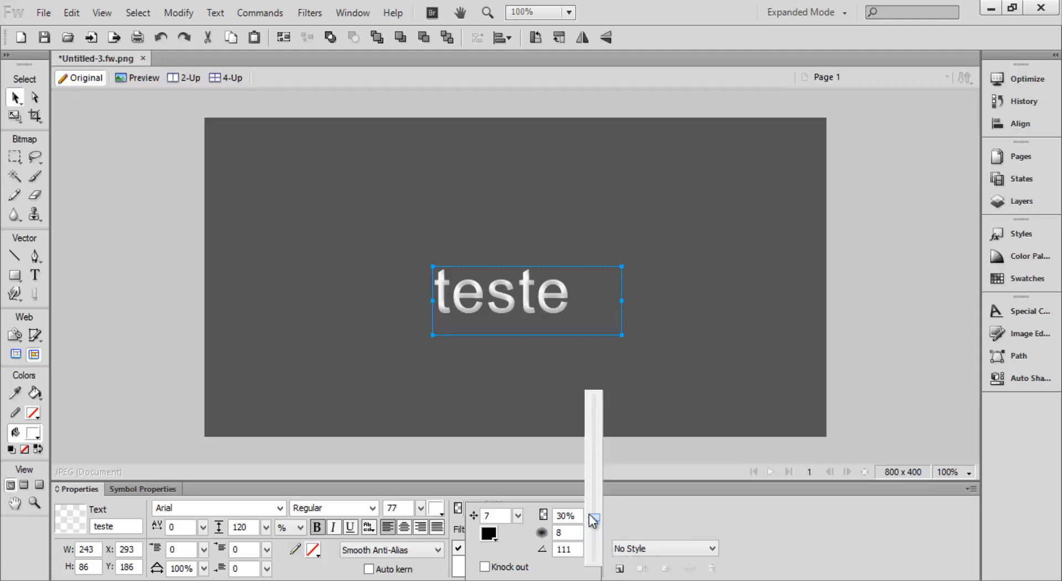
{"action": "mouse_move", "coordinate": [518, 516]}
{"action": "left_mouse_down"}
{"action": "mouse_move", "coordinate": [519, 498]}
{"action": "mouse_move", "coordinate": [523, 528]}
{"action": "left_mouse_up"}
{"action": "left_click", "coordinate": [516, 519]}
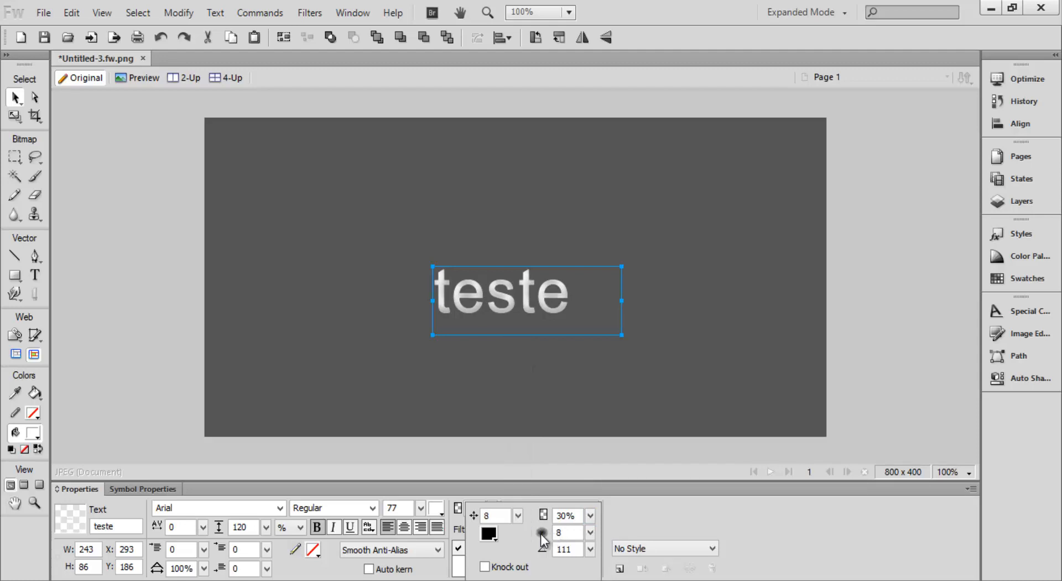
{"action": "left_click_drag", "start_coordinate": [590, 532], "coordinate": [592, 549]}
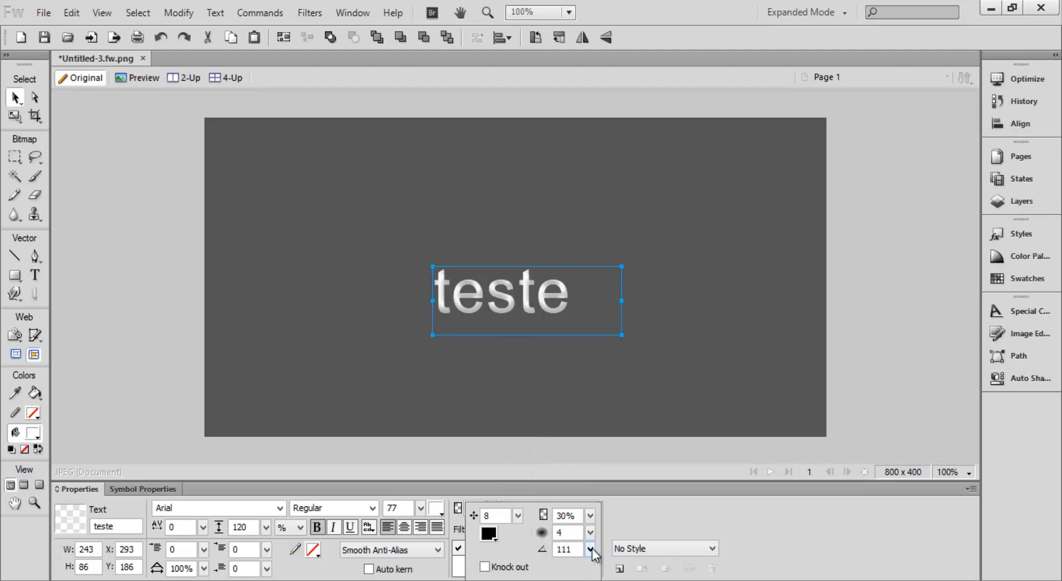
{"action": "left_click", "coordinate": [510, 431]}
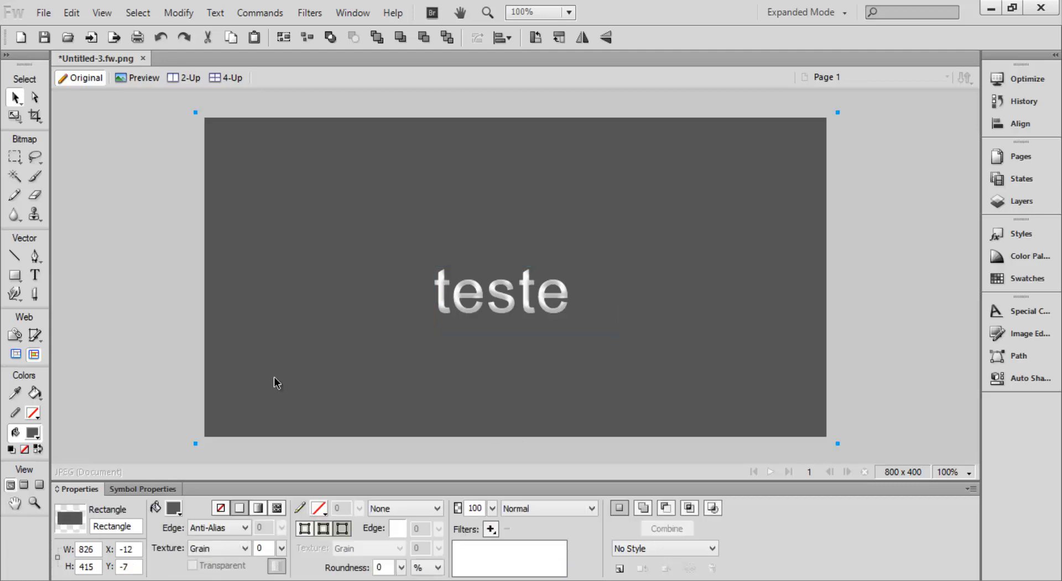
Check the adjusted Inner Shadow up close and remove it from the "teste" text.
{"action": "key", "text": "ctrl+equal"}
{"action": "key", "text": "ctrl+equal"}
{"action": "key", "text": "ctrl+equal"}
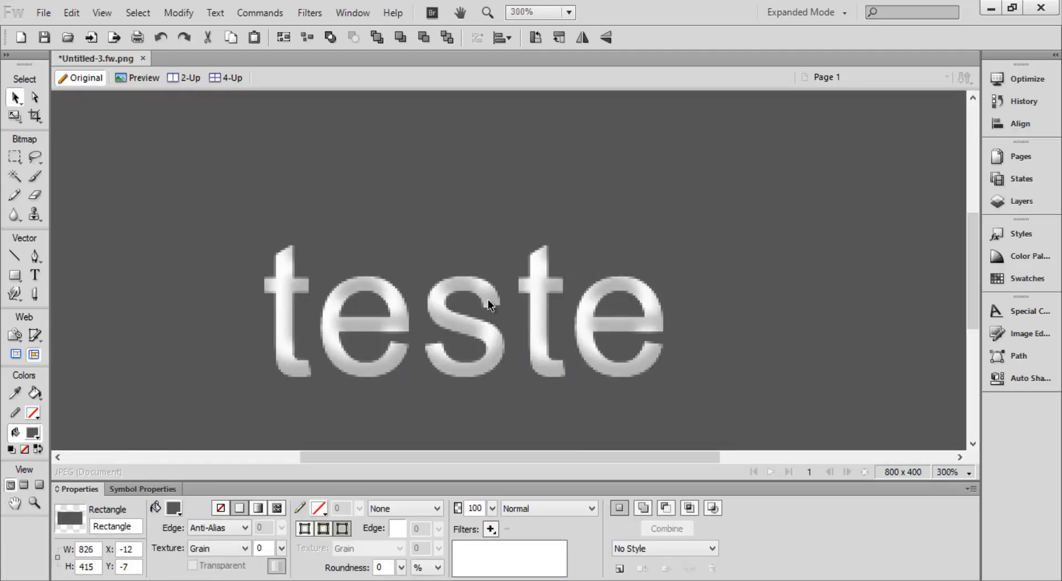
{"action": "key", "text": "ctrl+1"}
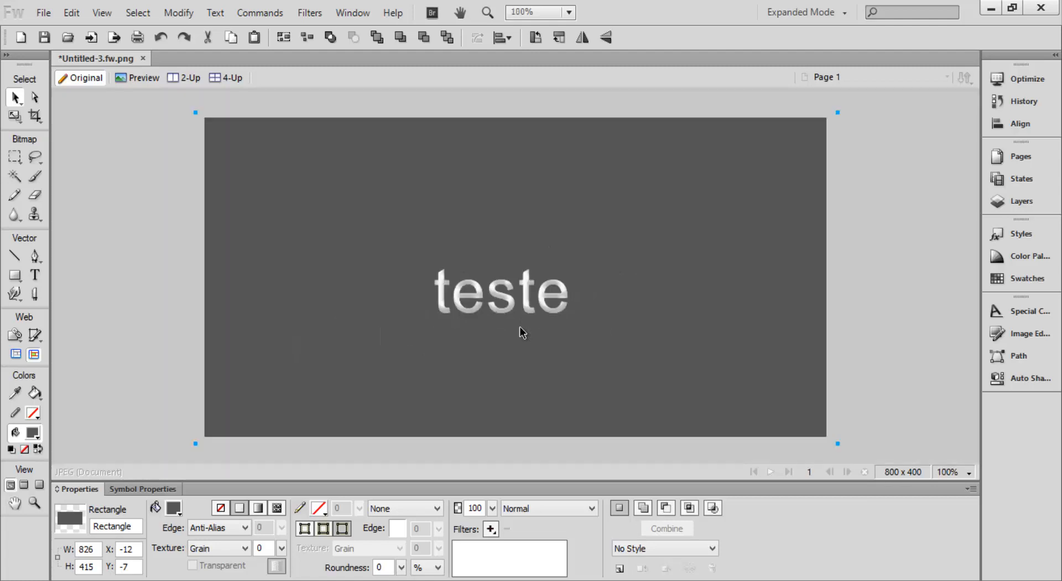
{"action": "left_click", "coordinate": [508, 303]}
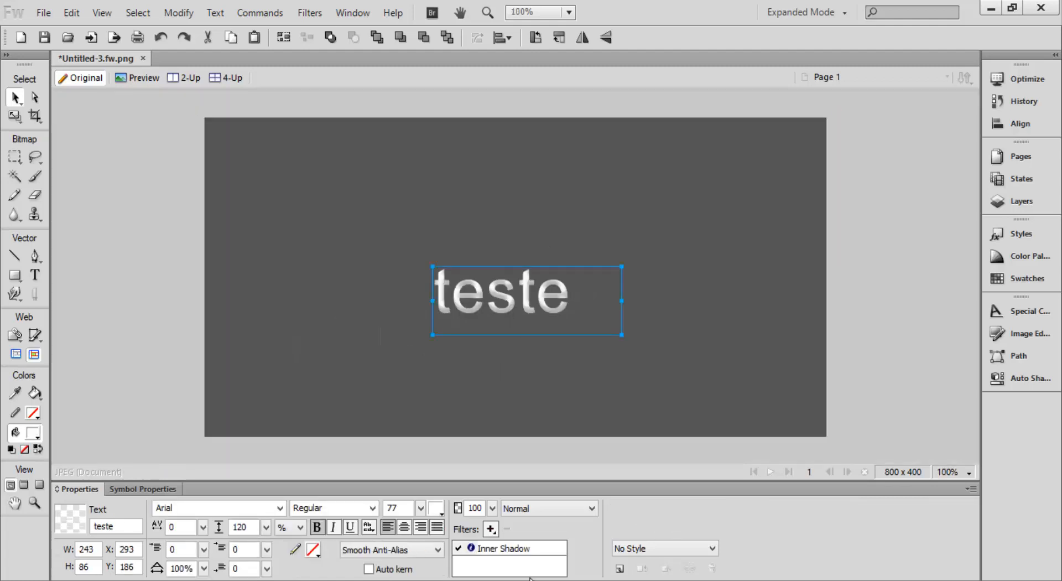
{"action": "left_click", "coordinate": [514, 547]}
{"action": "left_click", "coordinate": [507, 529]}
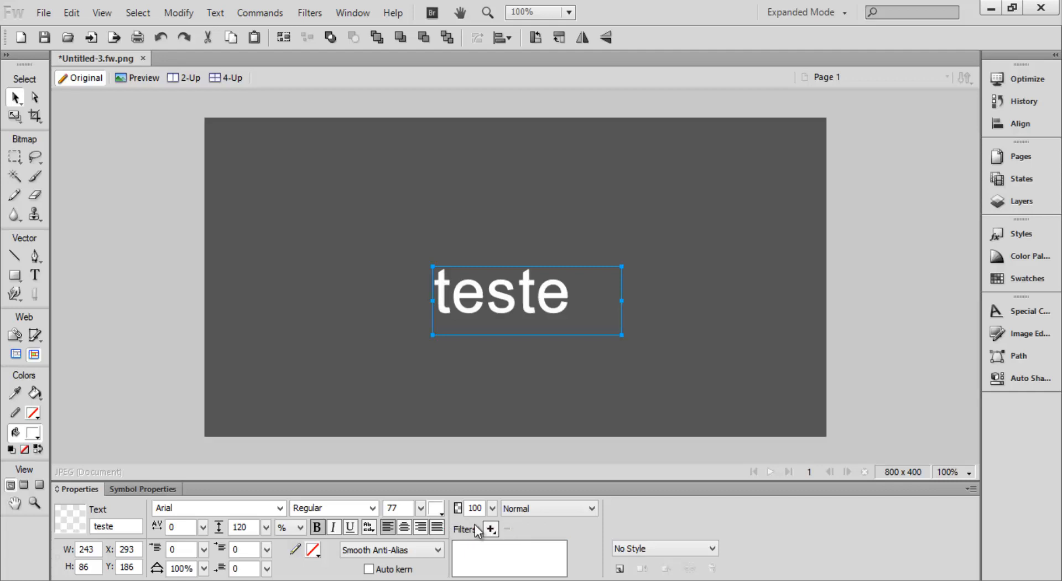
Add a Solid Shadow to the "teste" text with Solid Color enabled and distance 9.
{"action": "left_click", "coordinate": [490, 529]}
{"action": "mouse_move", "coordinate": [584, 471]}
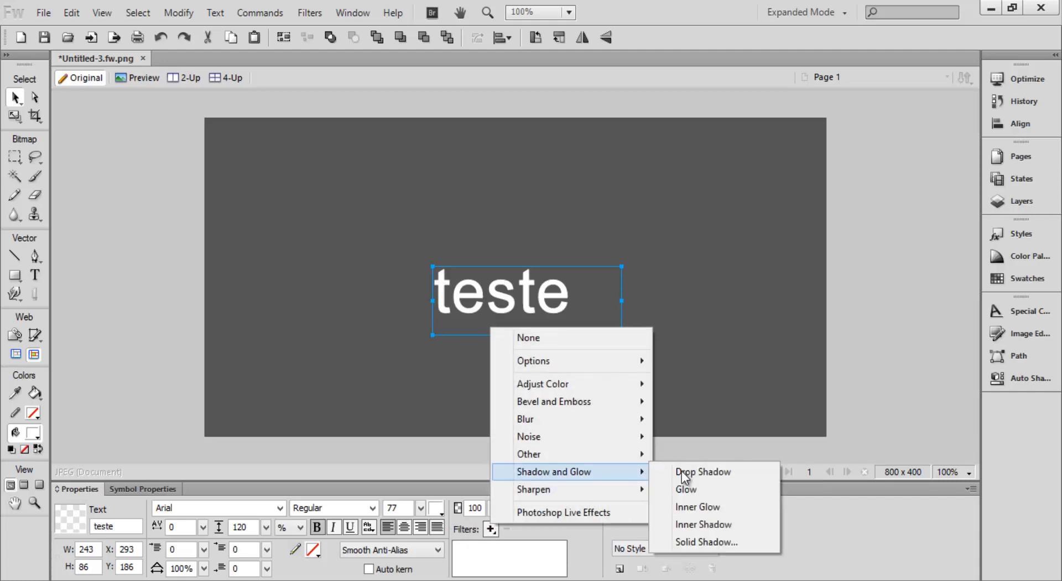
{"action": "left_click", "coordinate": [702, 541]}
{"action": "left_click_drag", "start_coordinate": [558, 252], "coordinate": [635, 393]}
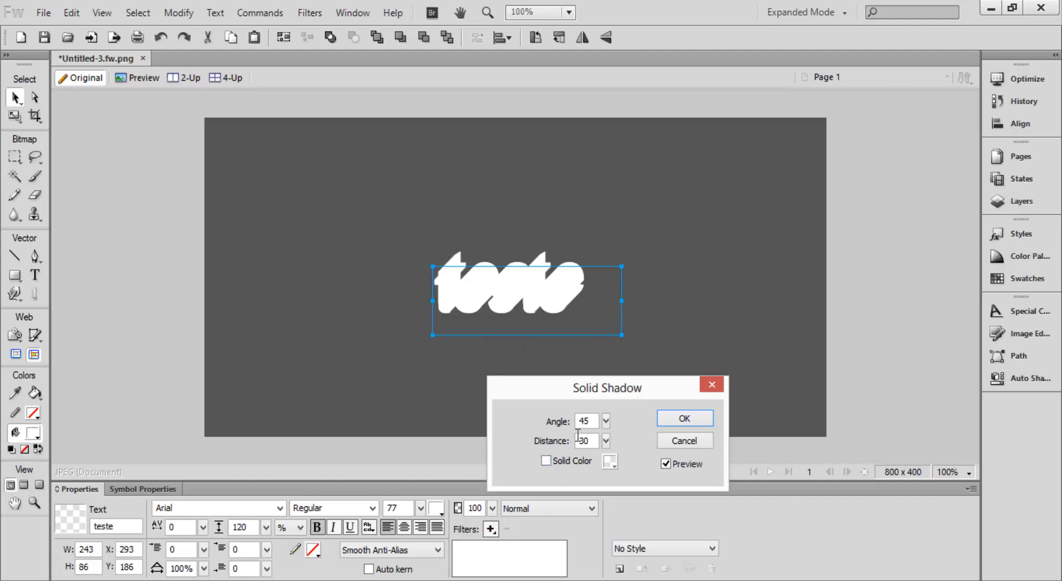
{"action": "left_click", "coordinate": [556, 463]}
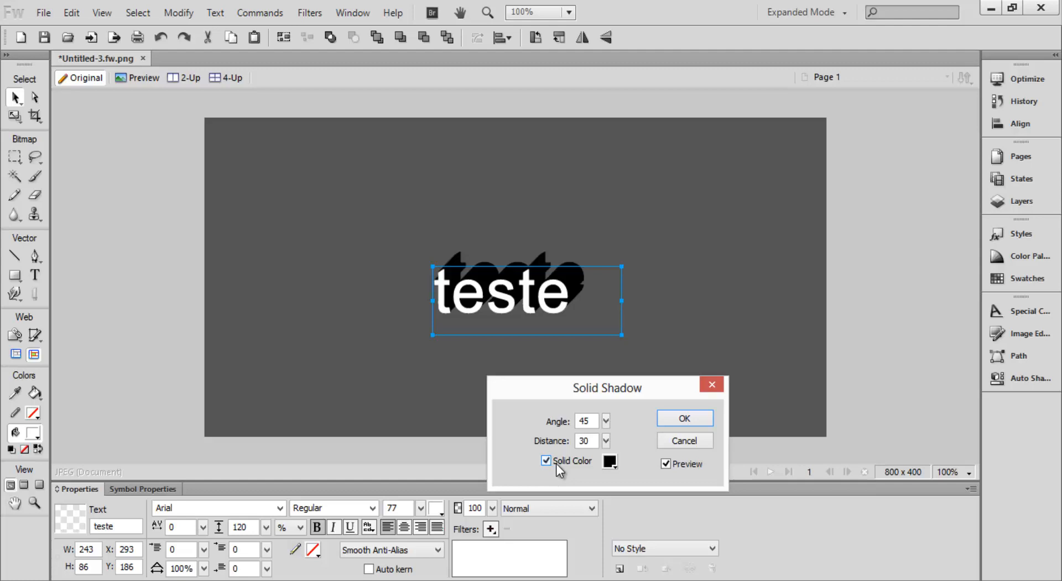
{"action": "left_click", "coordinate": [606, 441]}
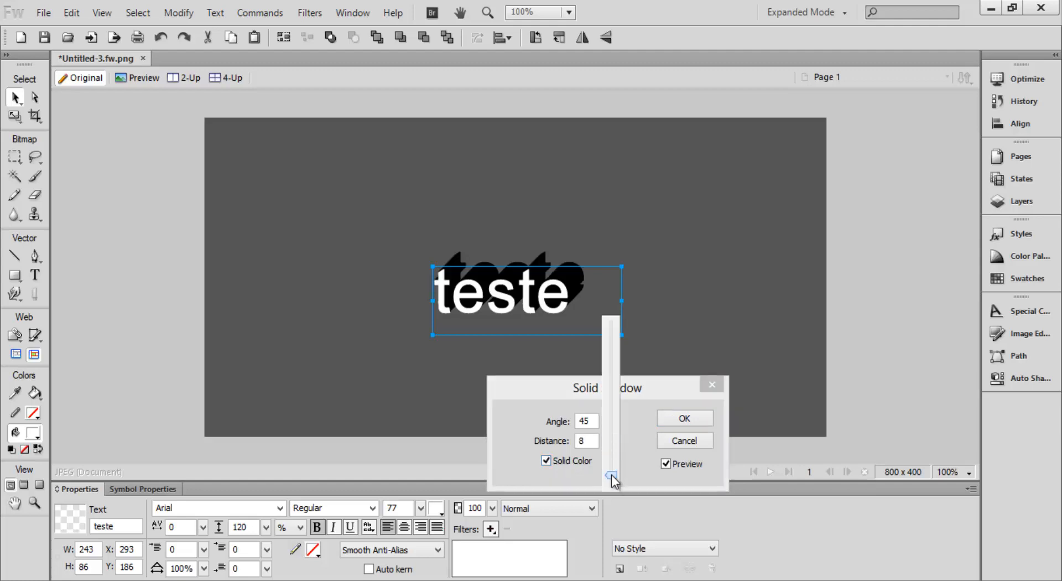
{"action": "left_click", "coordinate": [633, 437]}
{"action": "left_click_drag", "start_coordinate": [606, 442], "coordinate": [607, 440]}
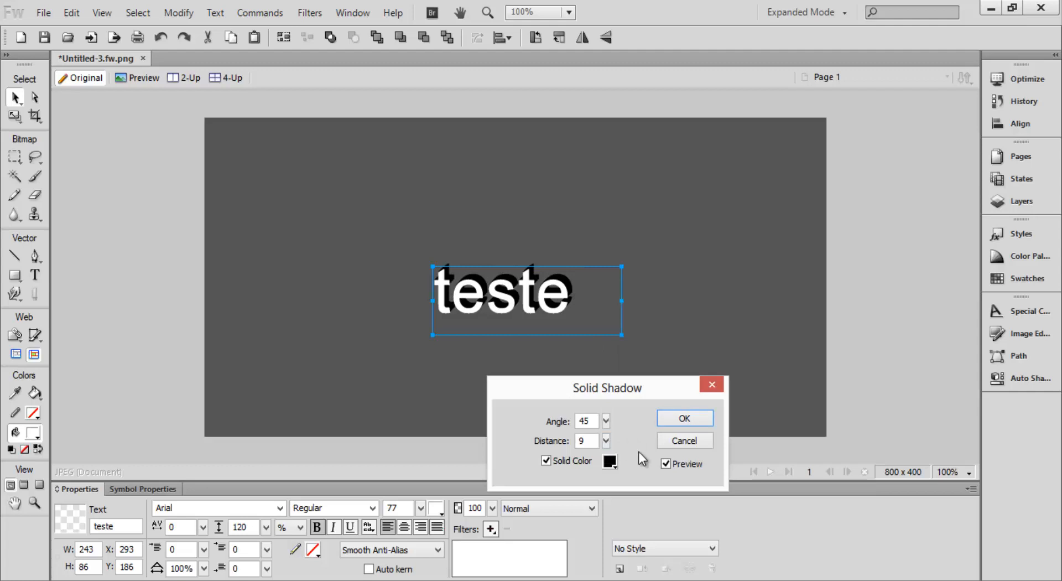
Make the Solid Shadow dark purple with distance 10 and angle 329, and apply it.
{"action": "left_click", "coordinate": [611, 462]}
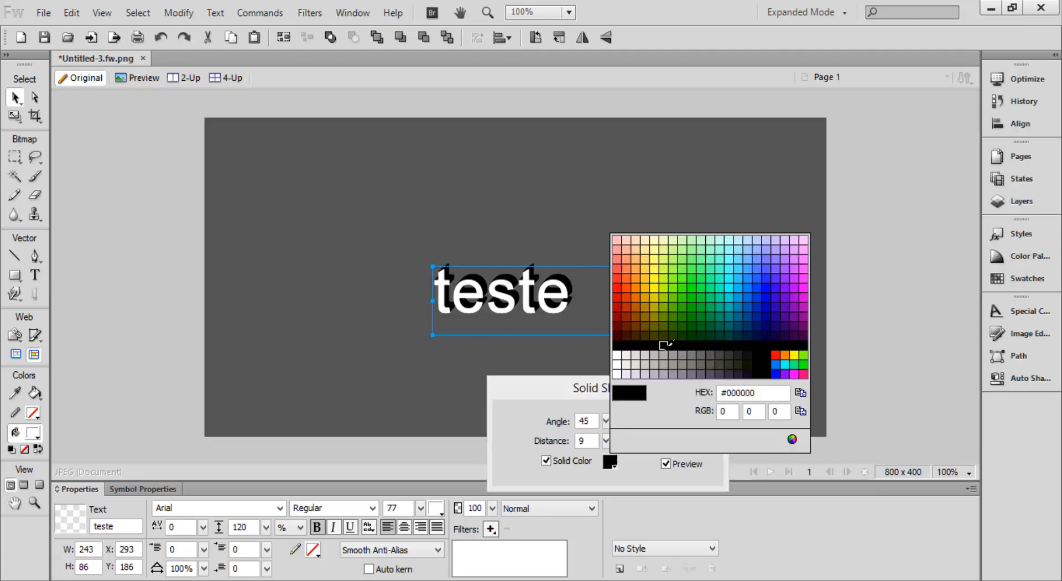
{"action": "left_click", "coordinate": [802, 324]}
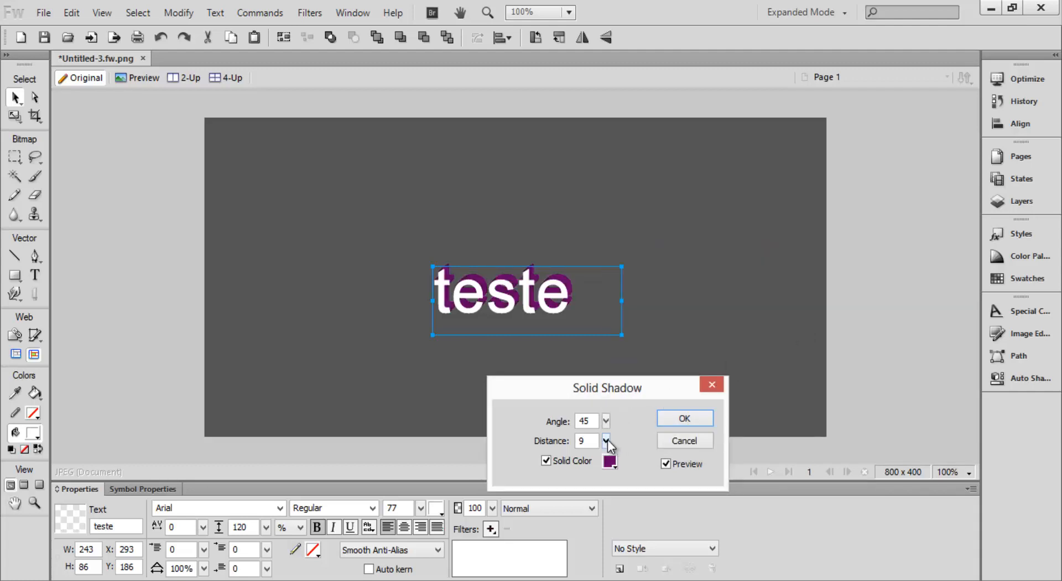
{"action": "left_click_drag", "start_coordinate": [607, 441], "coordinate": [628, 446]}
{"action": "left_click", "coordinate": [605, 421]}
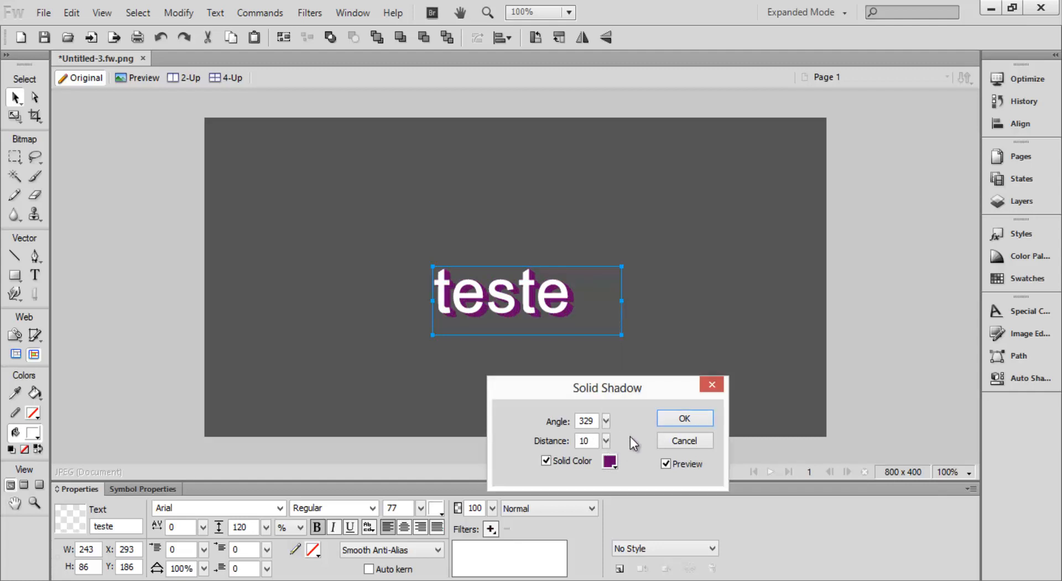
{"action": "left_click", "coordinate": [682, 418]}
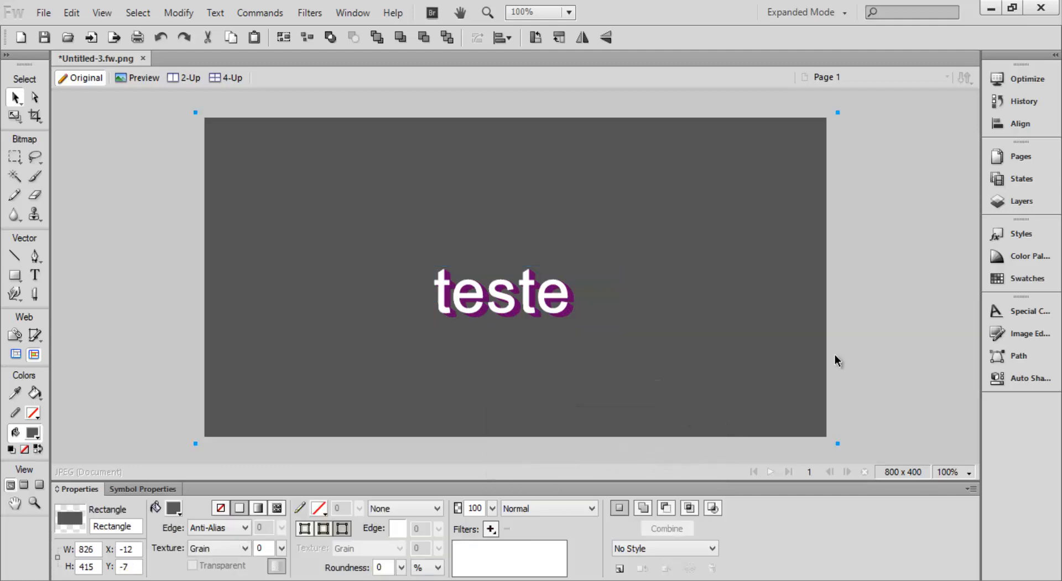
Remove the Solid Shadow filter from the "teste" text.
{"action": "left_click", "coordinate": [496, 305]}
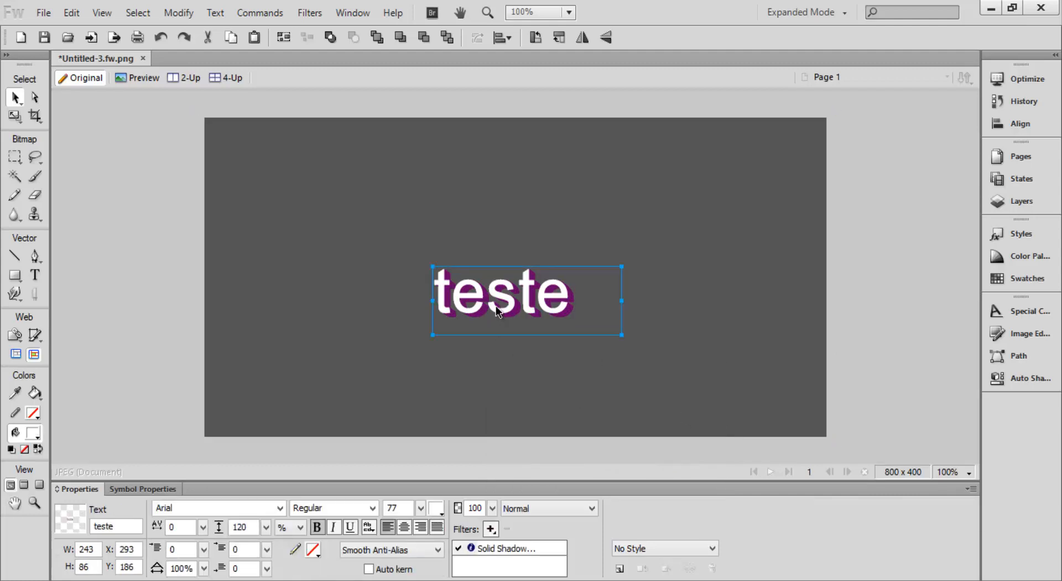
{"action": "scroll", "coordinate": [495, 305], "scroll_direction": "up", "scroll_amount": 3}
{"action": "scroll", "coordinate": [496, 306], "scroll_direction": "down", "scroll_amount": 3}
{"action": "left_click", "coordinate": [489, 546]}
{"action": "left_click", "coordinate": [506, 531]}
Apply the Sharpen filter to the "teste" text and remove it again.
{"action": "left_click", "coordinate": [493, 530]}
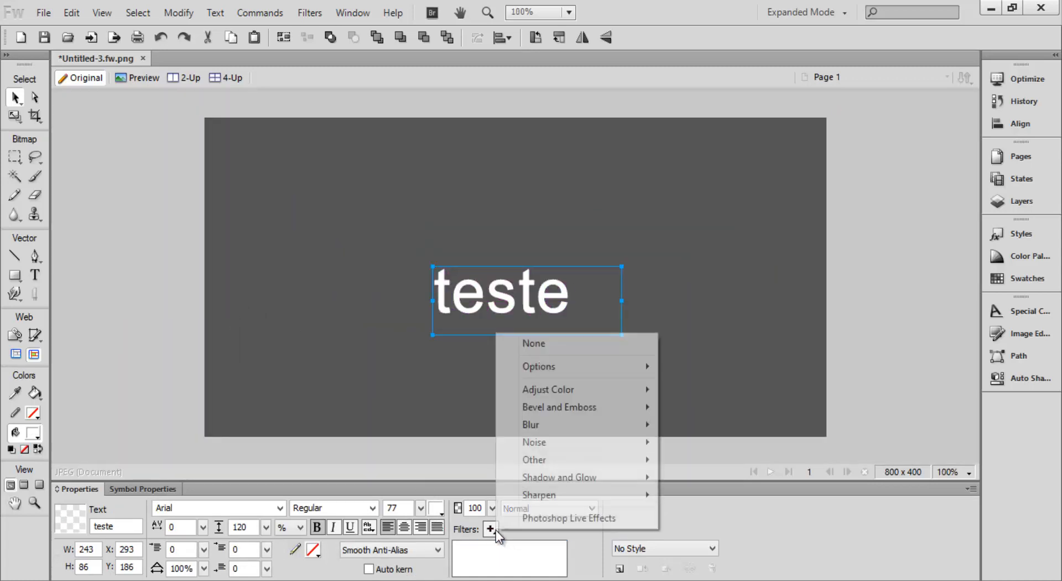
{"action": "mouse_move", "coordinate": [553, 499]}
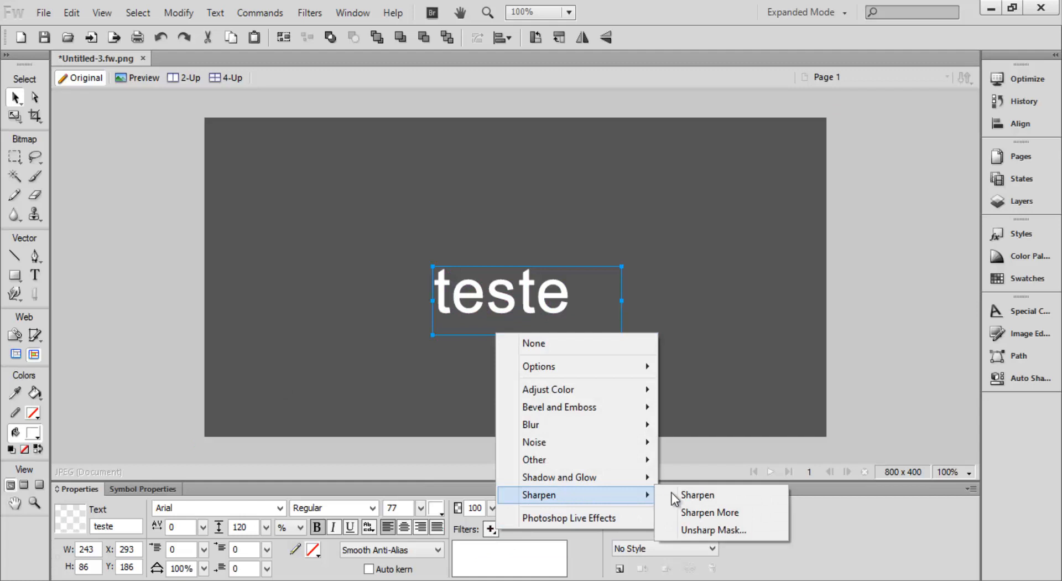
{"action": "left_click", "coordinate": [688, 499]}
{"action": "left_click", "coordinate": [499, 544]}
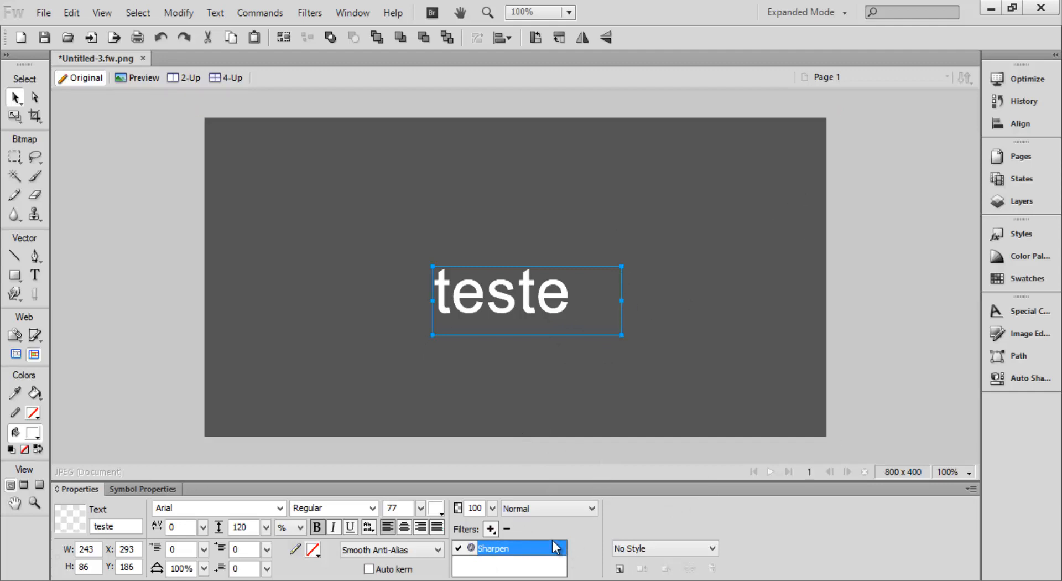
{"action": "left_click", "coordinate": [502, 531]}
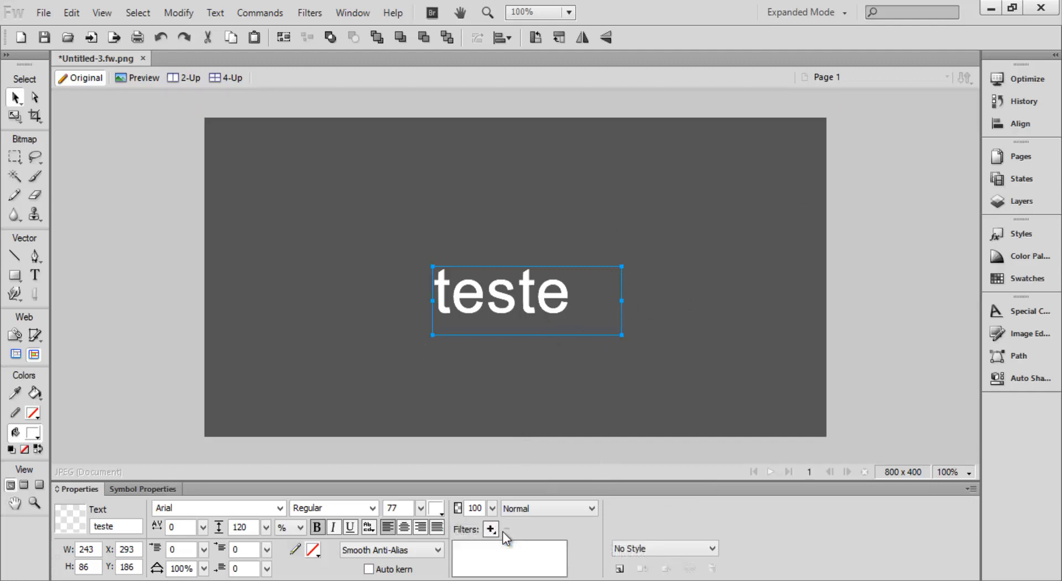
Try the Unsharp Mask filter on the "teste" text with sharpen amount 166 and pixel radius 46.0.
{"action": "left_click", "coordinate": [492, 529]}
{"action": "mouse_move", "coordinate": [583, 493]}
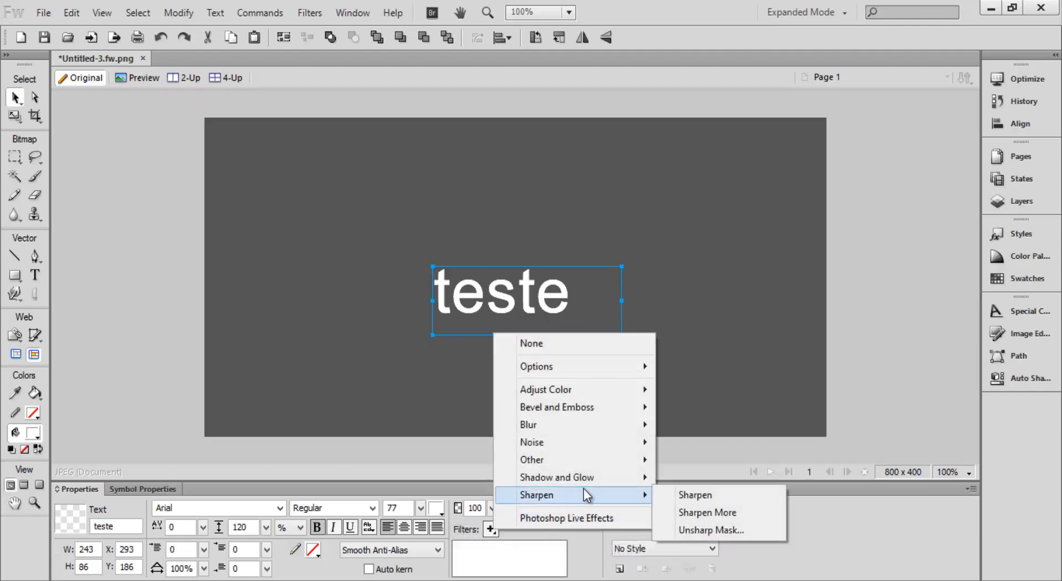
{"action": "left_click", "coordinate": [708, 529]}
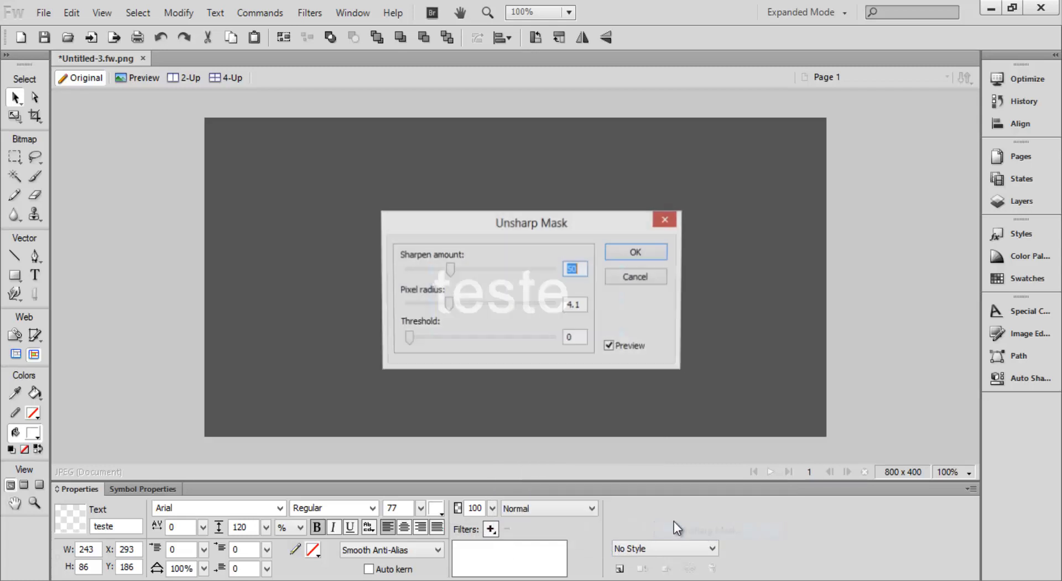
{"action": "left_click_drag", "start_coordinate": [501, 236], "coordinate": [509, 443]}
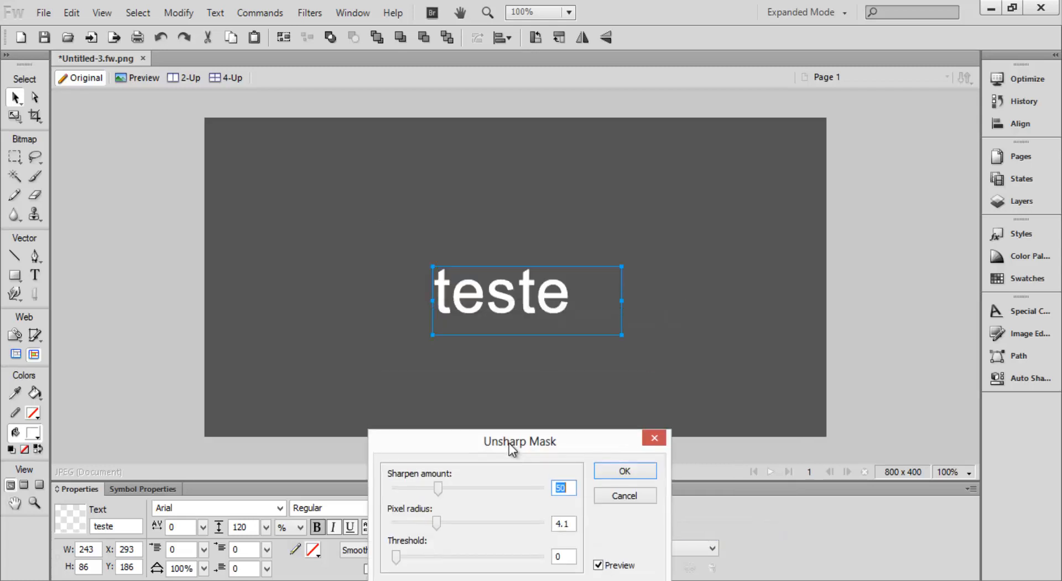
{"action": "type", "text": "166"}
{"action": "left_click_drag", "start_coordinate": [436, 523], "coordinate": [413, 555]}
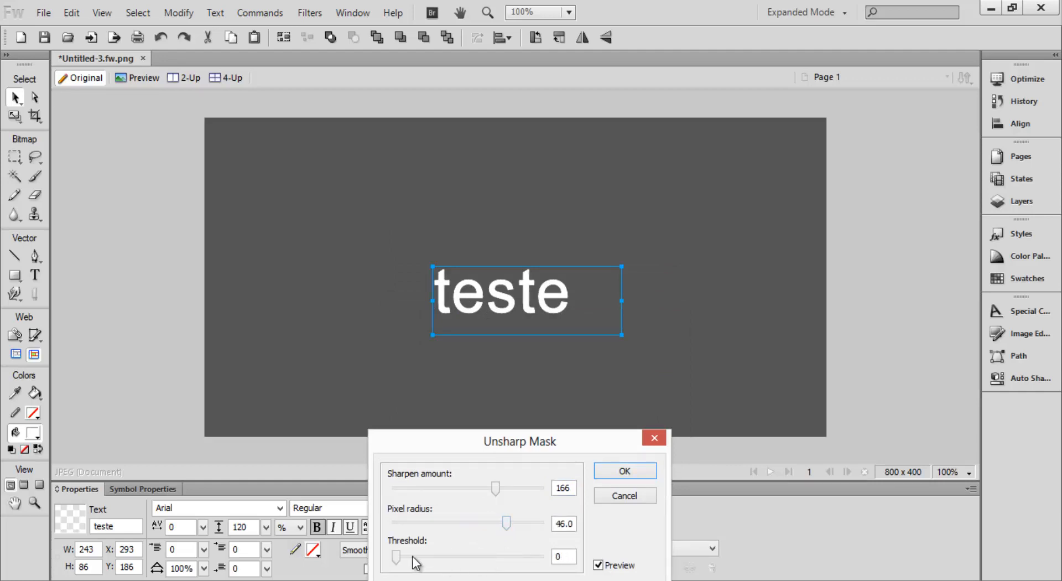
{"action": "left_click", "coordinate": [659, 434]}
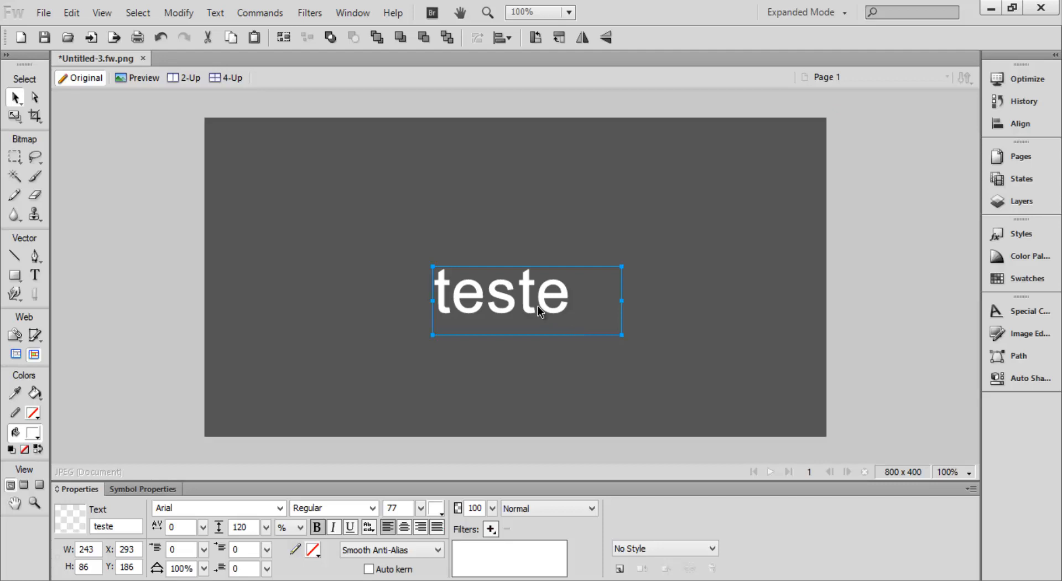
Start adding Photoshop Live Effects to the "teste" text, keeping the text visible beside the dialog.
{"action": "left_click", "coordinate": [491, 529]}
{"action": "mouse_move", "coordinate": [549, 497]}
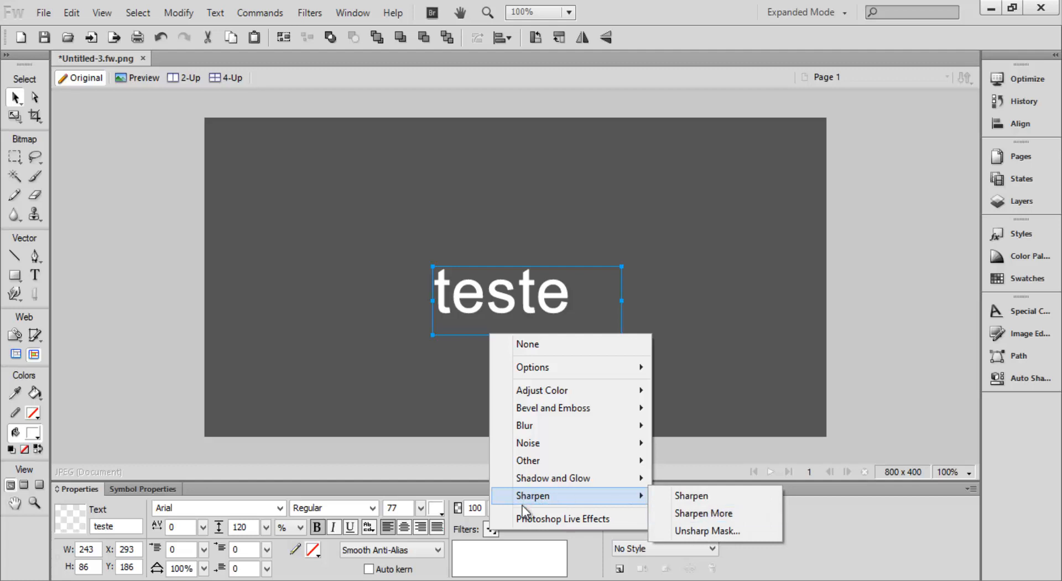
{"action": "left_click", "coordinate": [583, 522]}
{"action": "left_click_drag", "start_coordinate": [632, 131], "coordinate": [808, 361]}
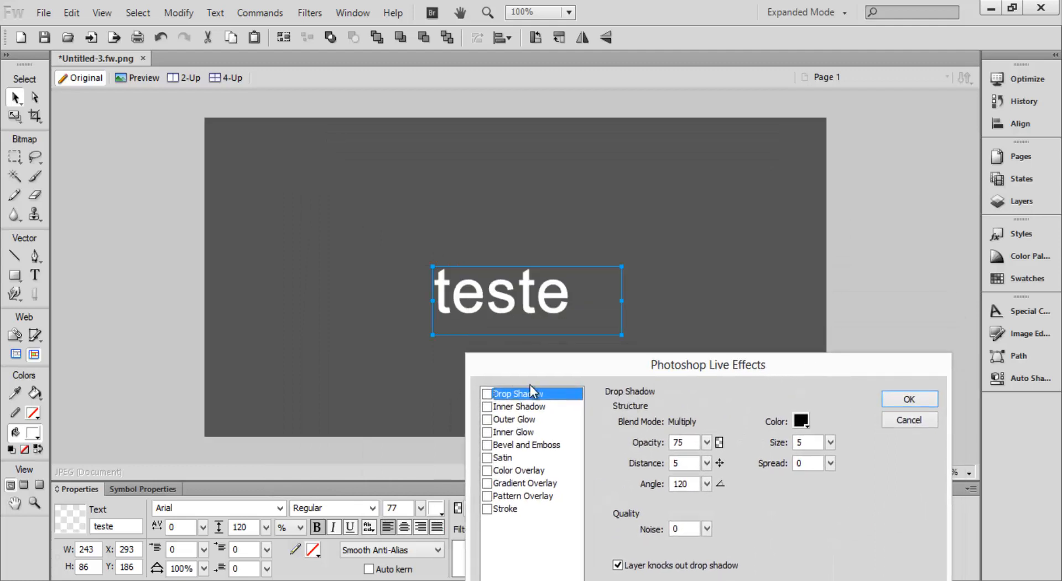
Enable the Drop Shadow effect on the text with size 1, distance 4 and angle 50.
{"action": "left_click", "coordinate": [489, 394]}
{"action": "left_click", "coordinate": [489, 394]}
{"action": "left_click", "coordinate": [503, 405]}
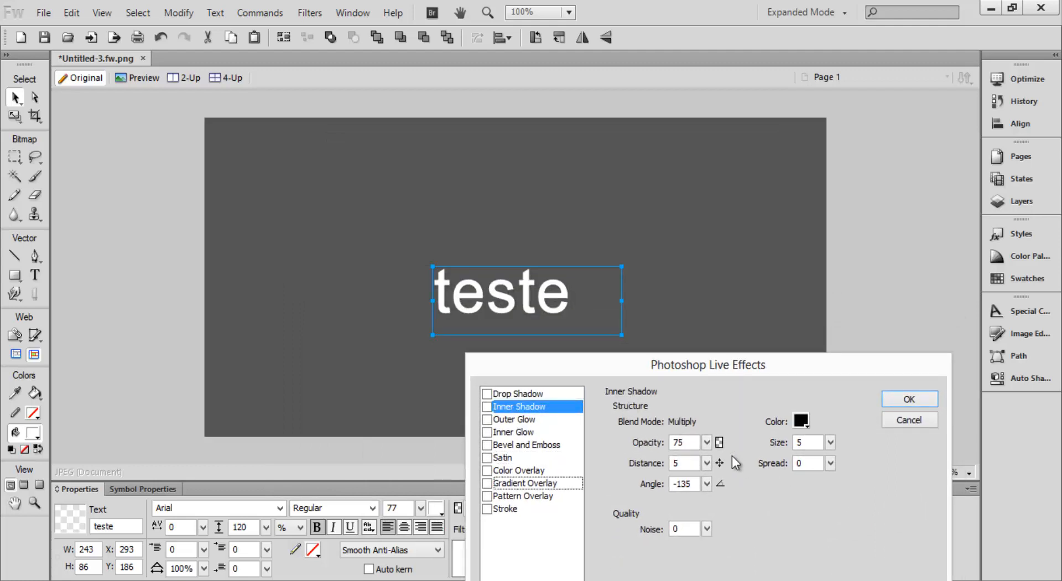
{"action": "left_click", "coordinate": [501, 394]}
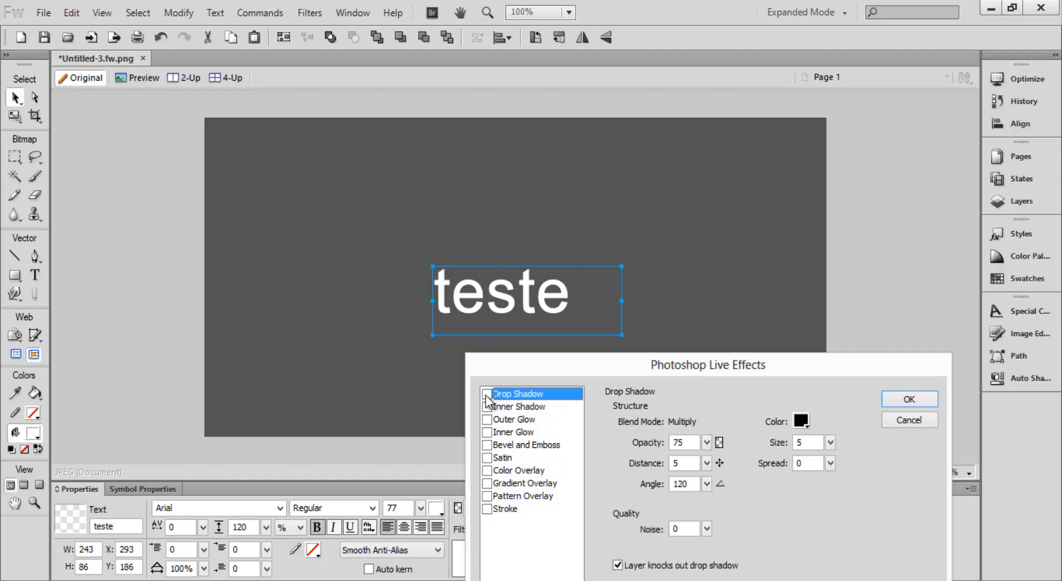
{"action": "left_click", "coordinate": [486, 394]}
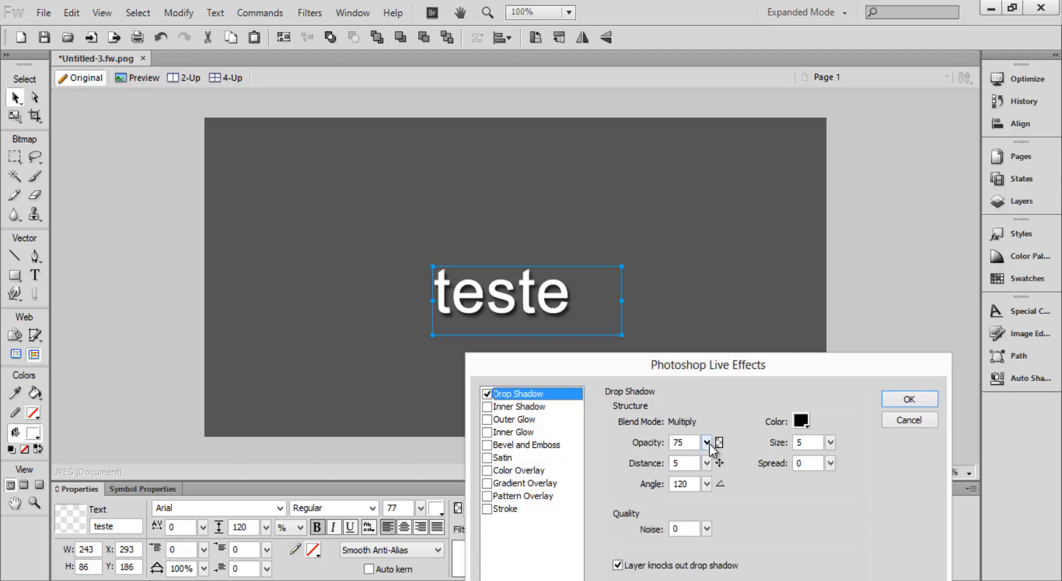
{"action": "left_click_drag", "start_coordinate": [831, 442], "coordinate": [832, 453]}
{"action": "left_click_drag", "start_coordinate": [706, 463], "coordinate": [708, 404]}
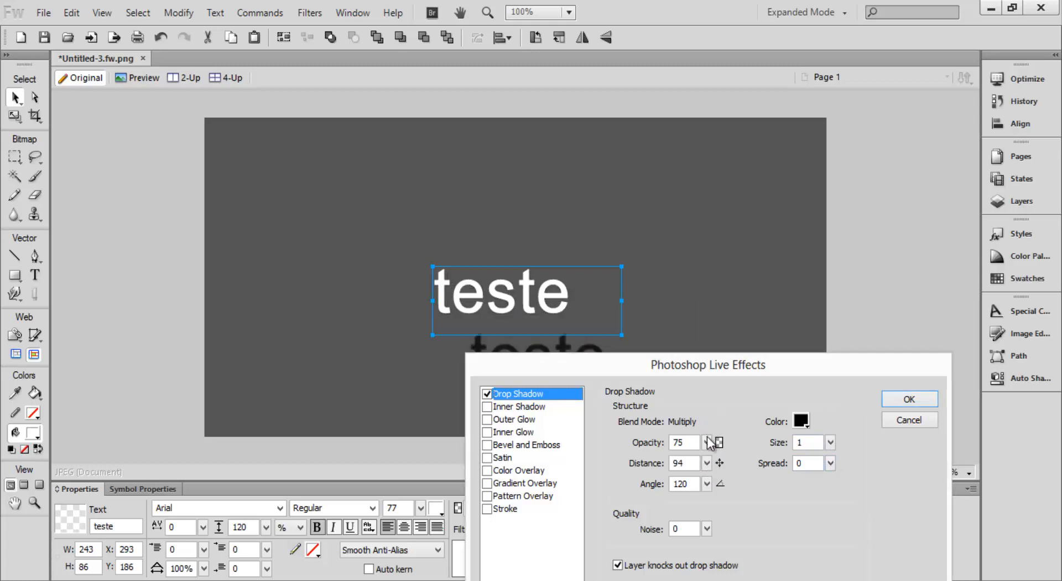
{"action": "left_click_drag", "start_coordinate": [707, 463], "coordinate": [705, 499]}
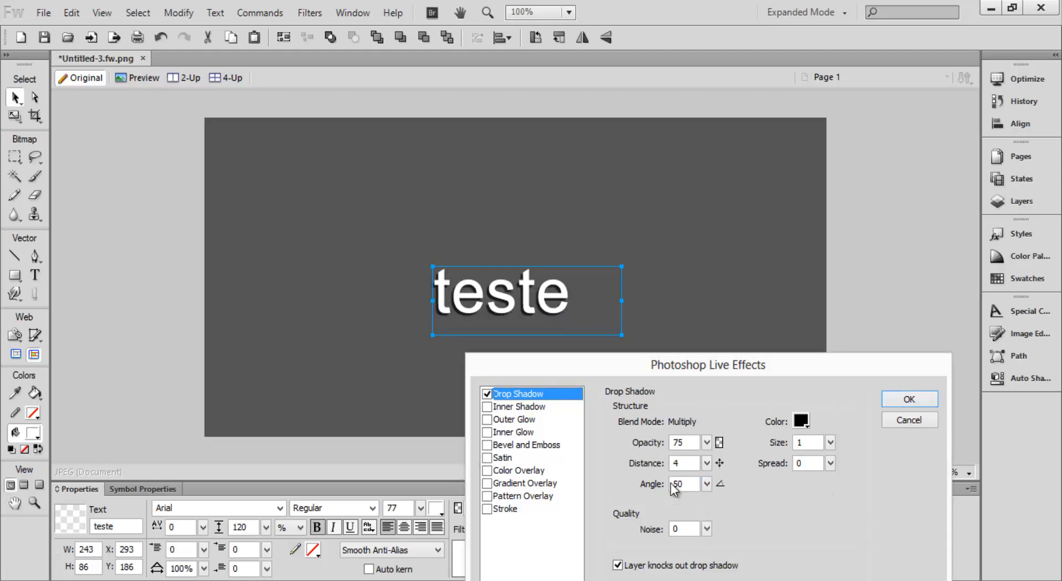
Enable the Inner Shadow effect with opacity 19 and size 12.
{"action": "left_click", "coordinate": [521, 405]}
{"action": "left_click", "coordinate": [488, 408]}
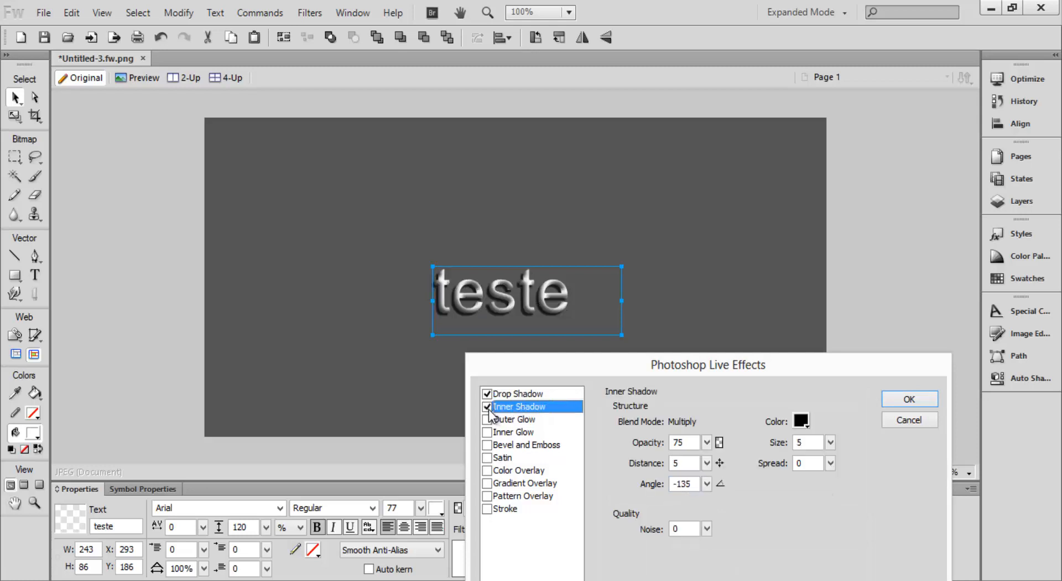
{"action": "left_click_drag", "start_coordinate": [707, 442], "coordinate": [742, 475]}
{"action": "left_click", "coordinate": [707, 442]}
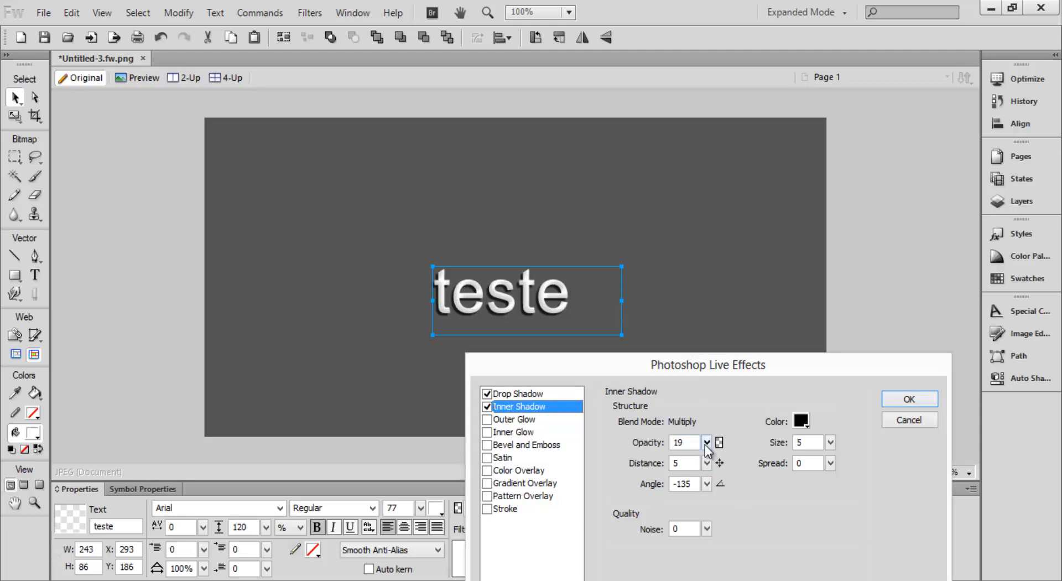
{"action": "left_click", "coordinate": [705, 463]}
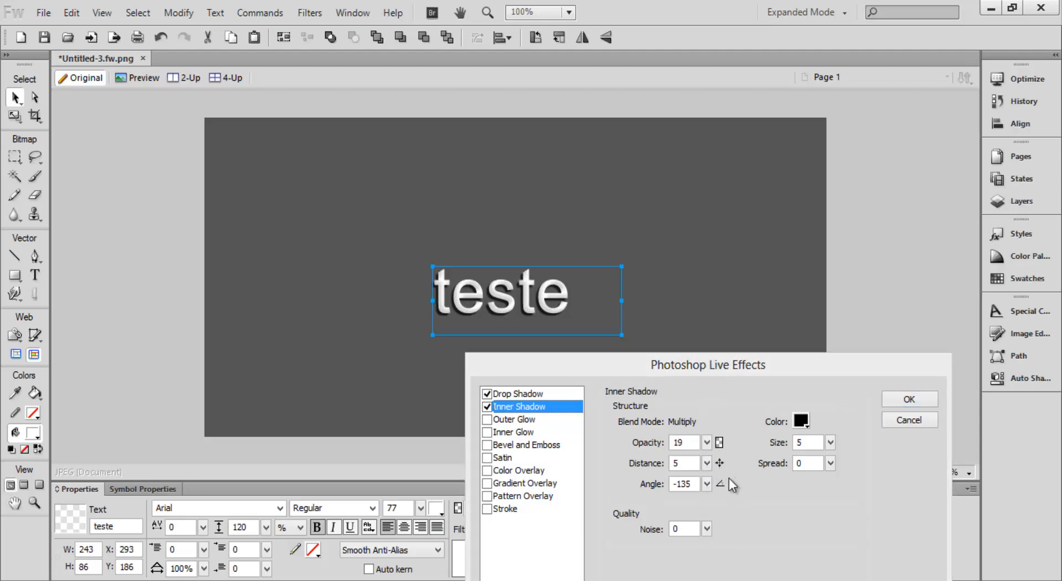
{"action": "mouse_move", "coordinate": [830, 442]}
{"action": "left_mouse_down"}
{"action": "mouse_move", "coordinate": [833, 450]}
{"action": "mouse_move", "coordinate": [828, 432]}
{"action": "left_mouse_up"}
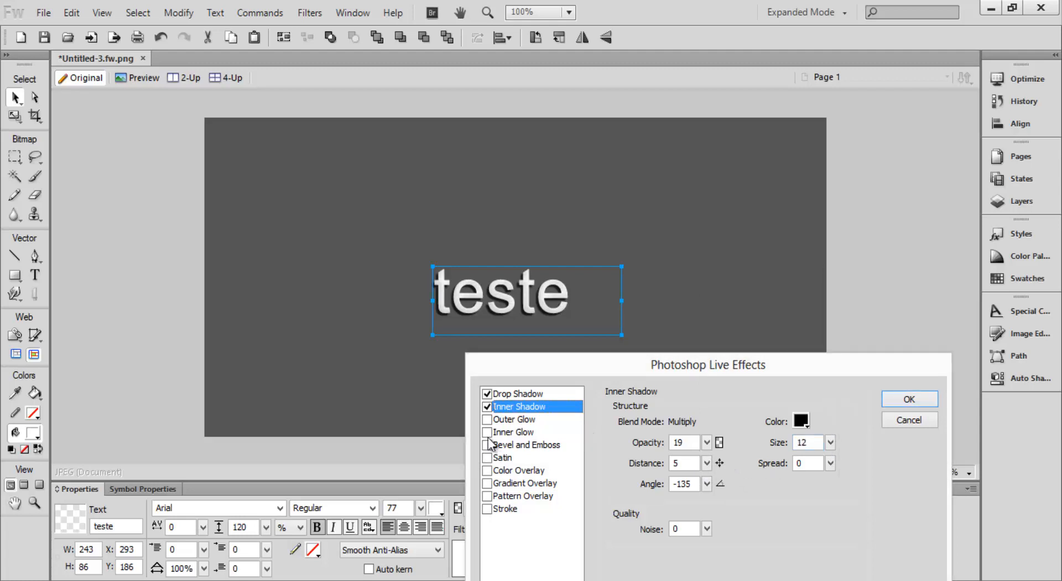
Enable the Outer Glow effect on the text and make its color green.
{"action": "left_click", "coordinate": [495, 420]}
{"action": "left_click", "coordinate": [488, 420]}
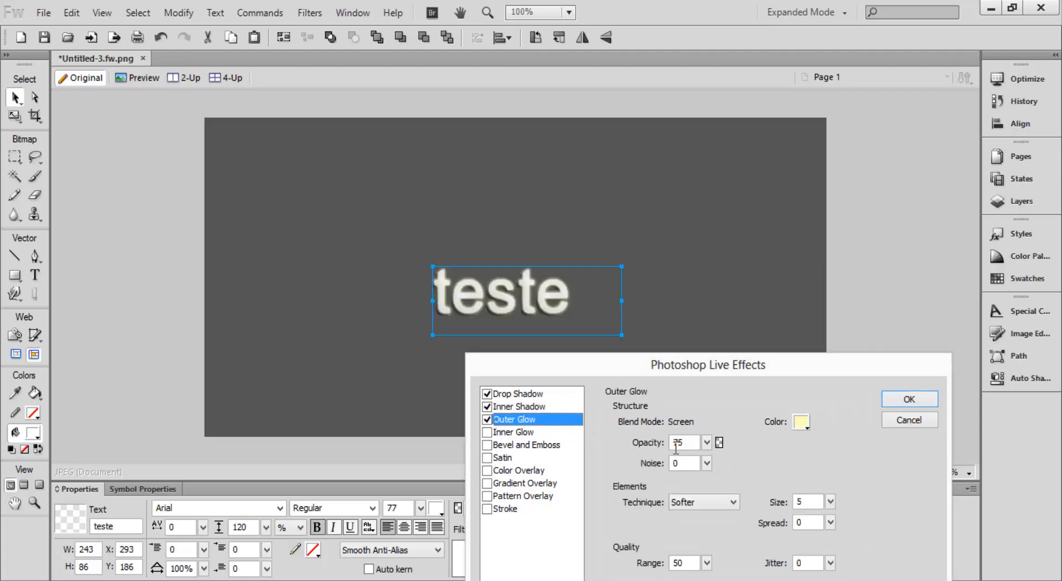
{"action": "left_click", "coordinate": [801, 422]}
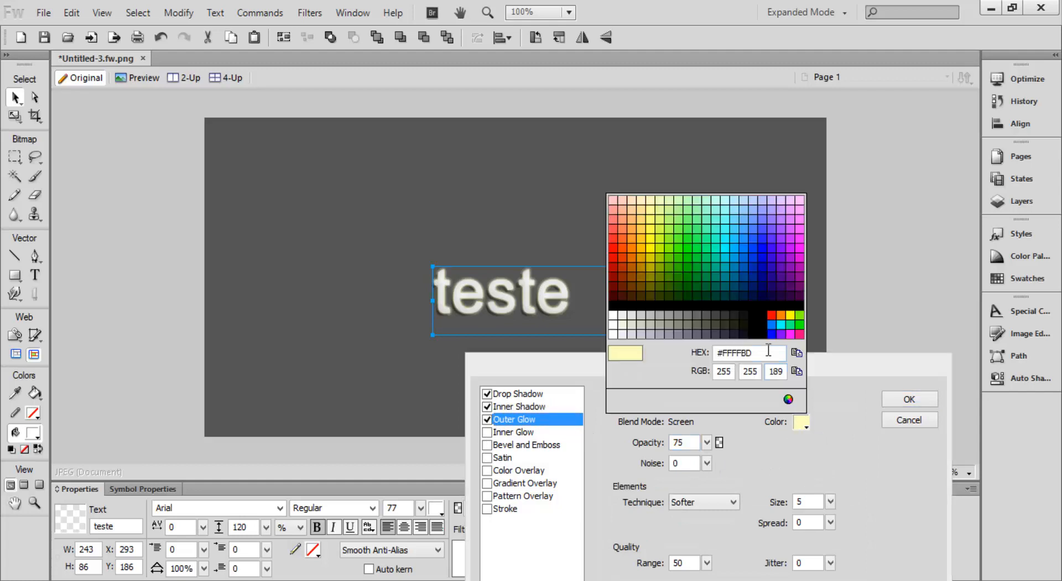
{"action": "left_click", "coordinate": [695, 236]}
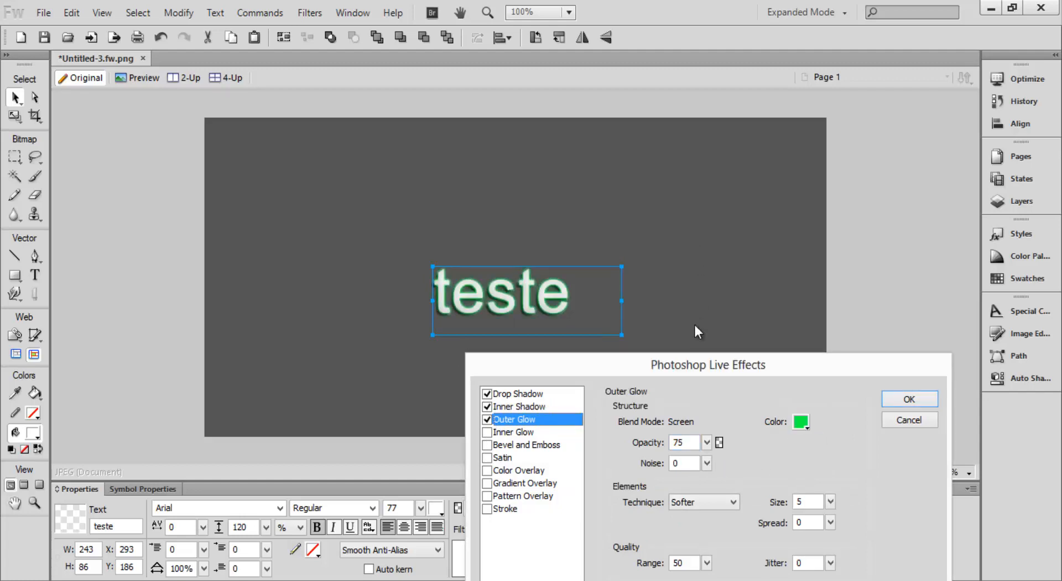
Enable Bevel and Emboss on the text with depth 72 and the Pillow Emboss style.
{"action": "left_click", "coordinate": [515, 432]}
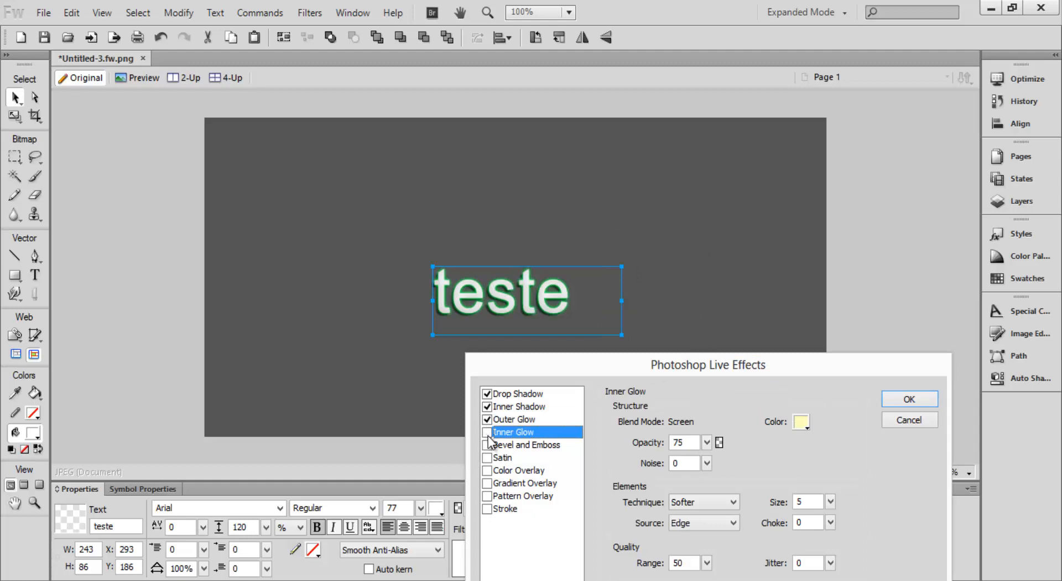
{"action": "left_click", "coordinate": [488, 445]}
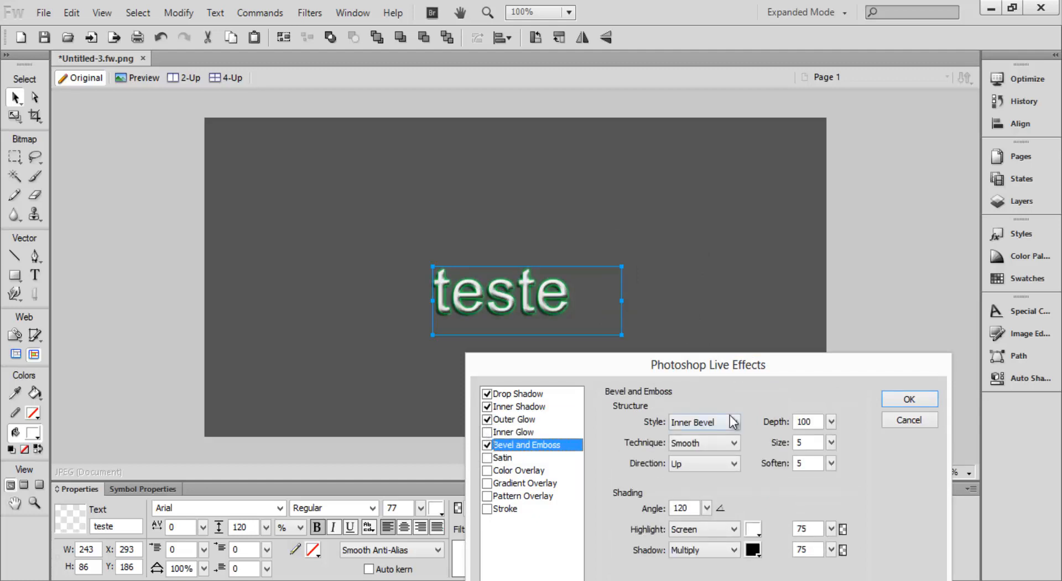
{"action": "left_click_drag", "start_coordinate": [835, 420], "coordinate": [830, 420]}
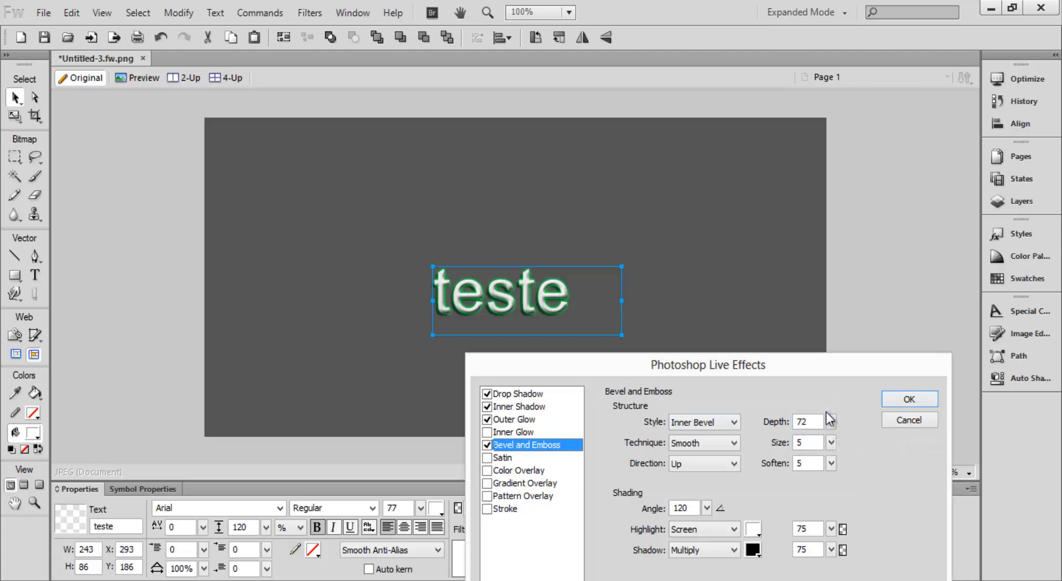
{"action": "left_click", "coordinate": [701, 425]}
{"action": "left_click", "coordinate": [694, 436]}
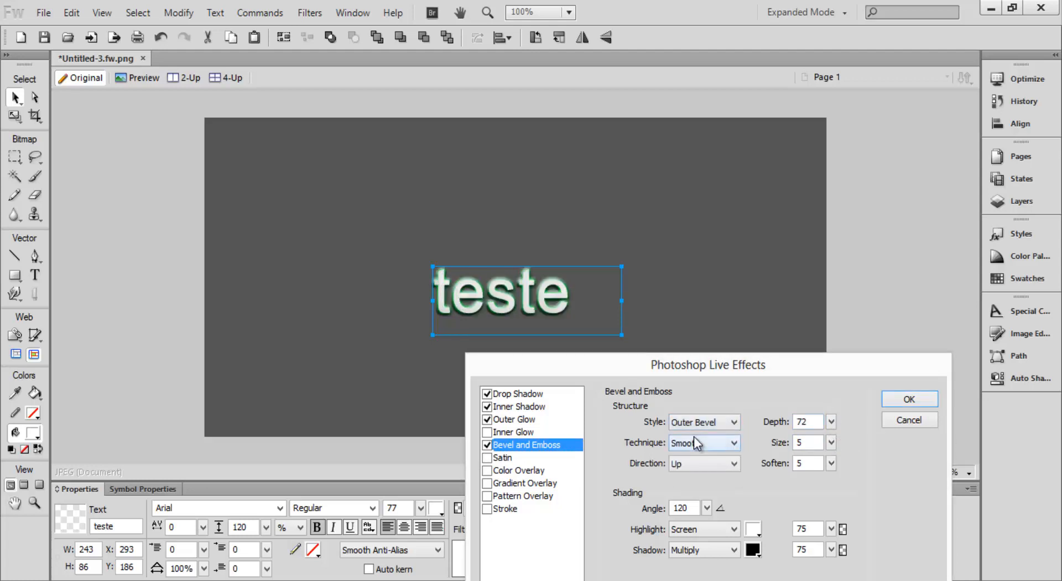
{"action": "scroll", "coordinate": [694, 436], "scroll_direction": "down", "scroll_amount": 2}
{"action": "scroll", "coordinate": [694, 436], "scroll_direction": "down", "scroll_amount": 1}
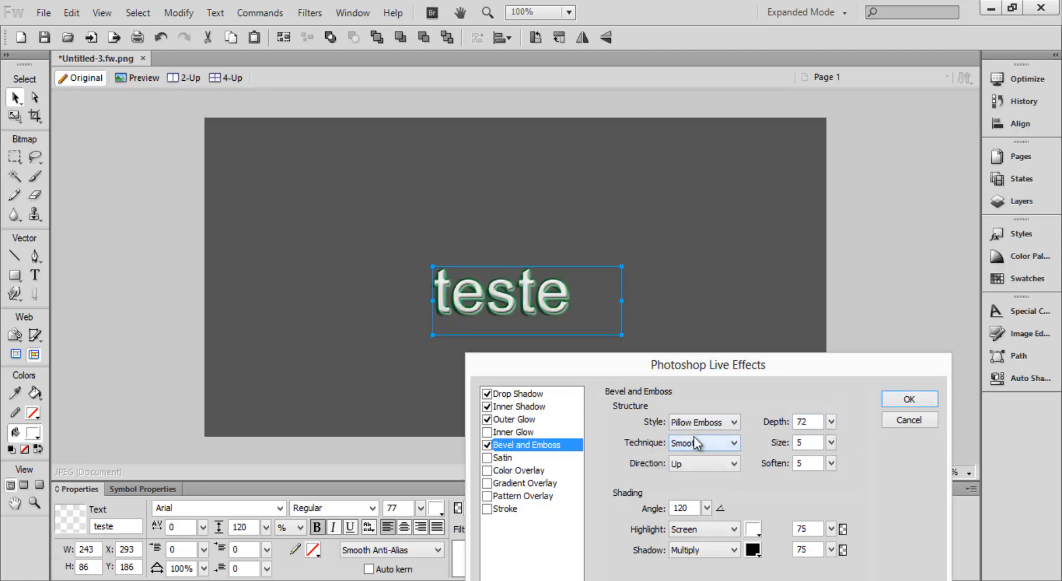
Try the Satin and Color Overlay effects on the text and disable both again.
{"action": "left_click", "coordinate": [557, 459]}
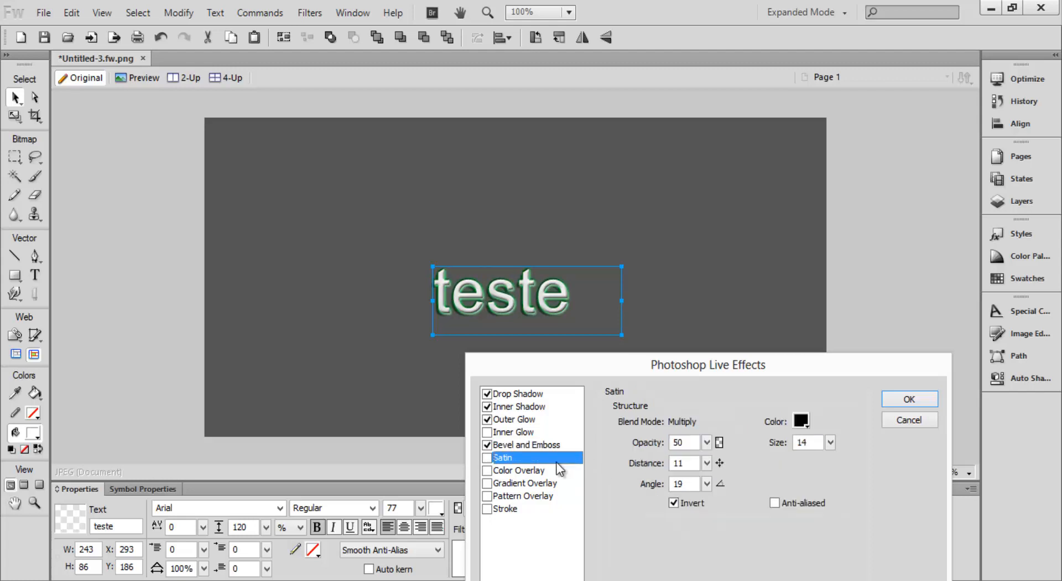
{"action": "left_click", "coordinate": [488, 458]}
{"action": "left_click", "coordinate": [494, 470]}
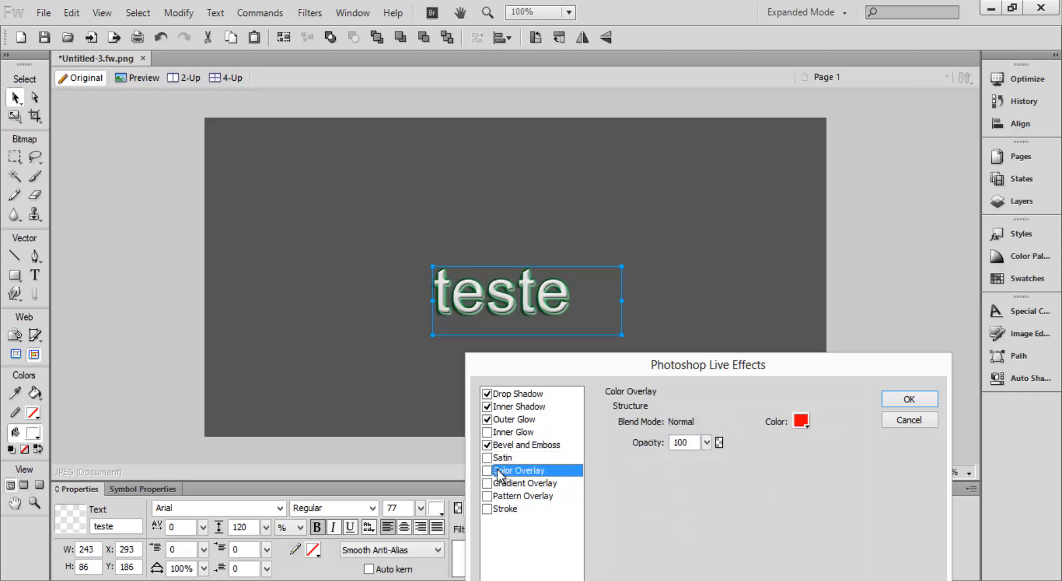
{"action": "left_click", "coordinate": [487, 470]}
{"action": "left_click", "coordinate": [488, 471]}
Try a Gradient Overlay with the Diamond style on the text and disable it again.
{"action": "left_click", "coordinate": [489, 483]}
{"action": "left_click", "coordinate": [487, 483]}
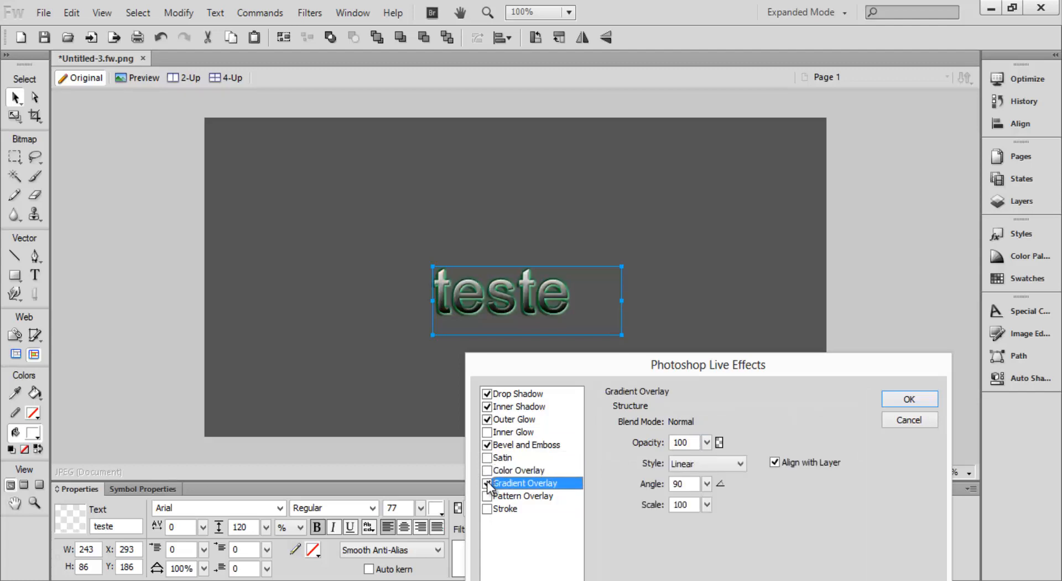
{"action": "left_click_drag", "start_coordinate": [718, 442], "coordinate": [715, 388]}
{"action": "left_click", "coordinate": [711, 464]}
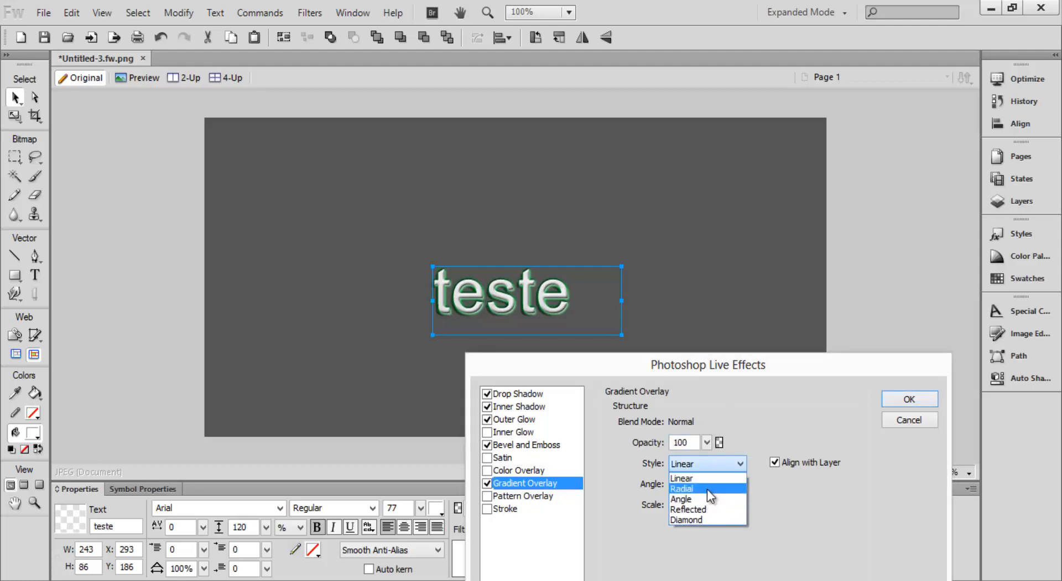
{"action": "left_click", "coordinate": [707, 489]}
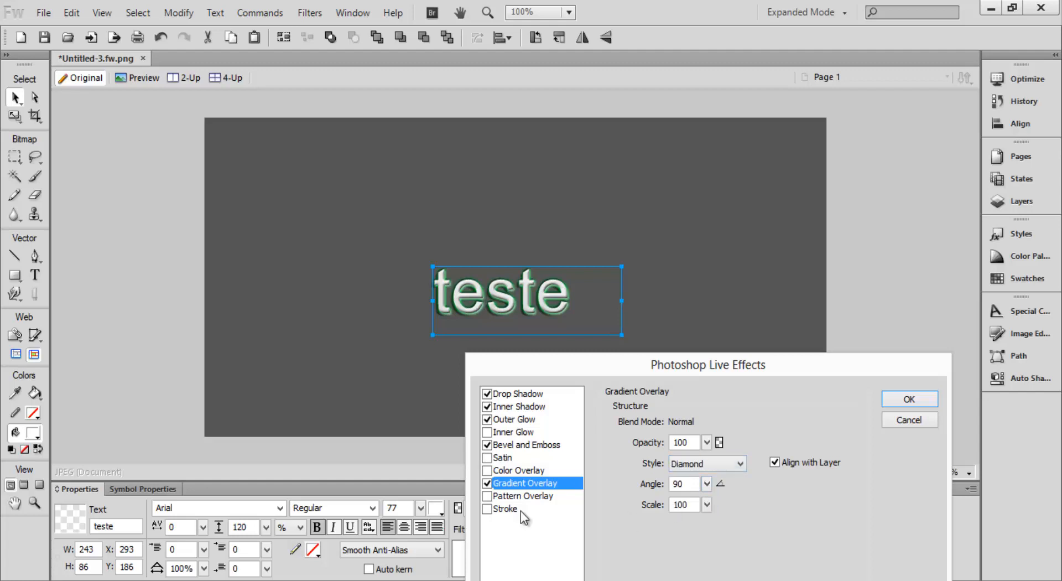
{"action": "left_click", "coordinate": [487, 483]}
Enable the Pattern Overlay effect on the text with opacity 76.
{"action": "left_click", "coordinate": [487, 496]}
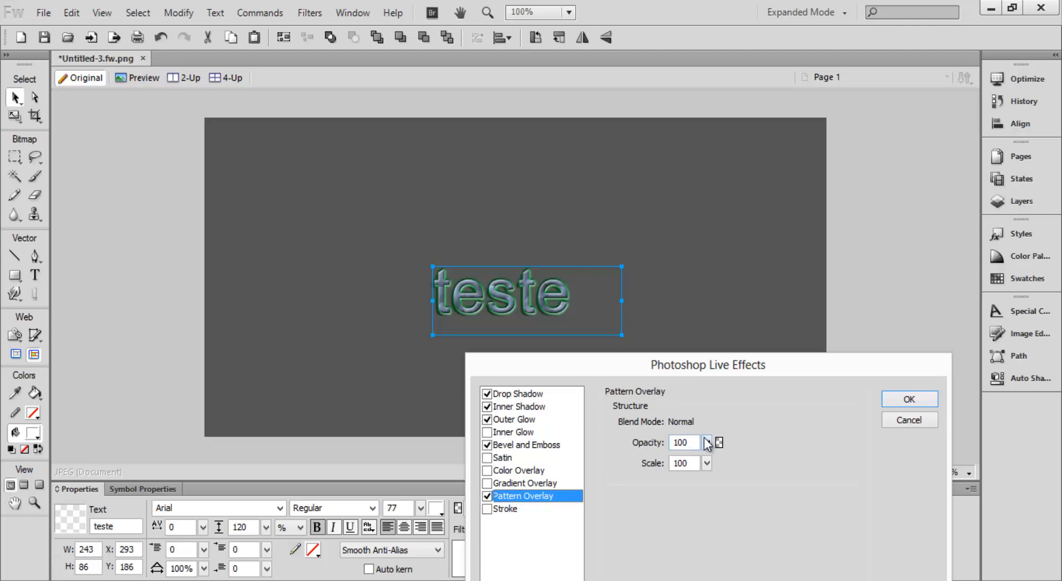
{"action": "left_click_drag", "start_coordinate": [708, 444], "coordinate": [716, 450]}
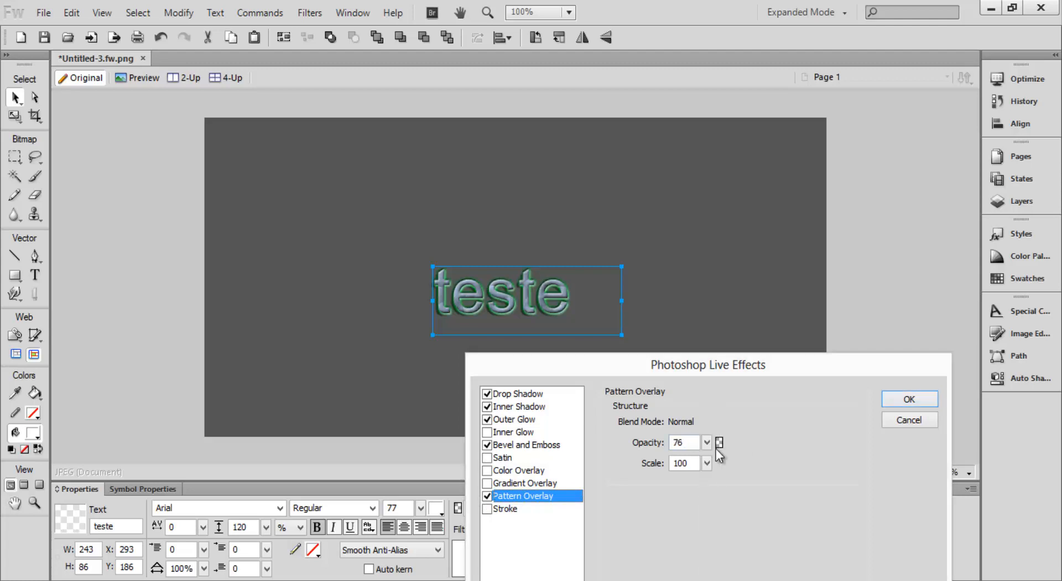
Disable Outer Glow, Inner Shadow, Drop Shadow, and Bevel and Emboss, leaving only Pattern Overlay enabled.
{"action": "left_click", "coordinate": [494, 421]}
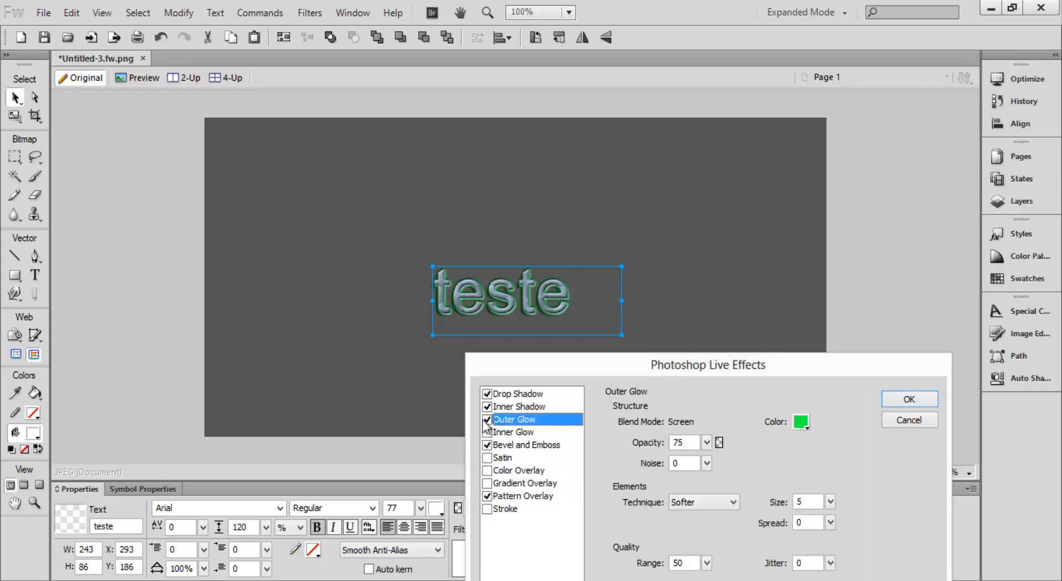
{"action": "left_click", "coordinate": [487, 419]}
{"action": "left_click", "coordinate": [487, 407]}
{"action": "left_click", "coordinate": [487, 394]}
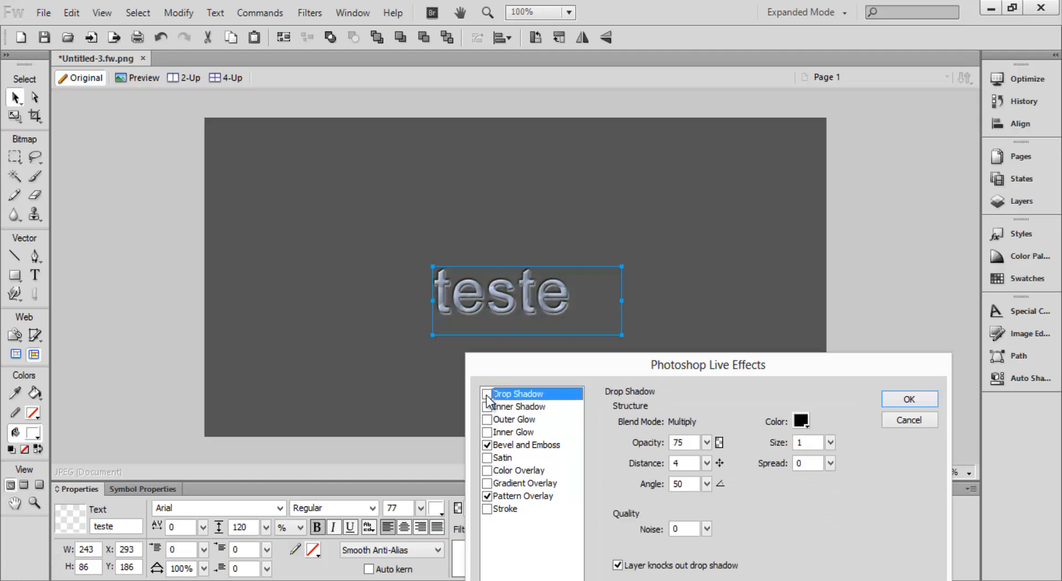
{"action": "left_click", "coordinate": [488, 444]}
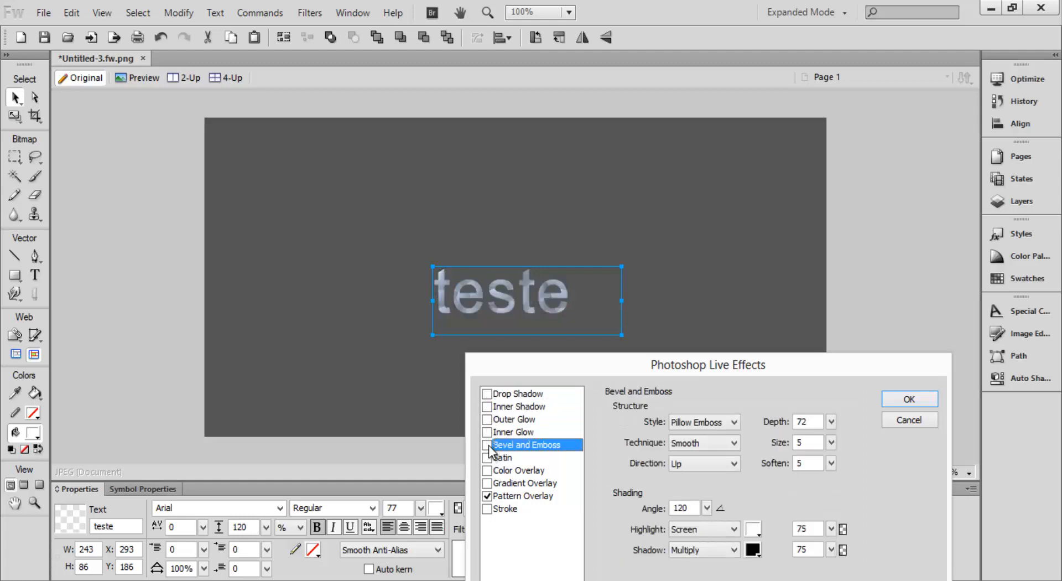
Lower the Pattern Overlay's opacity further and apply the live effects to the "teste" text.
{"action": "left_click", "coordinate": [546, 496]}
{"action": "left_click_drag", "start_coordinate": [706, 441], "coordinate": [707, 465]}
{"action": "left_click", "coordinate": [911, 399]}
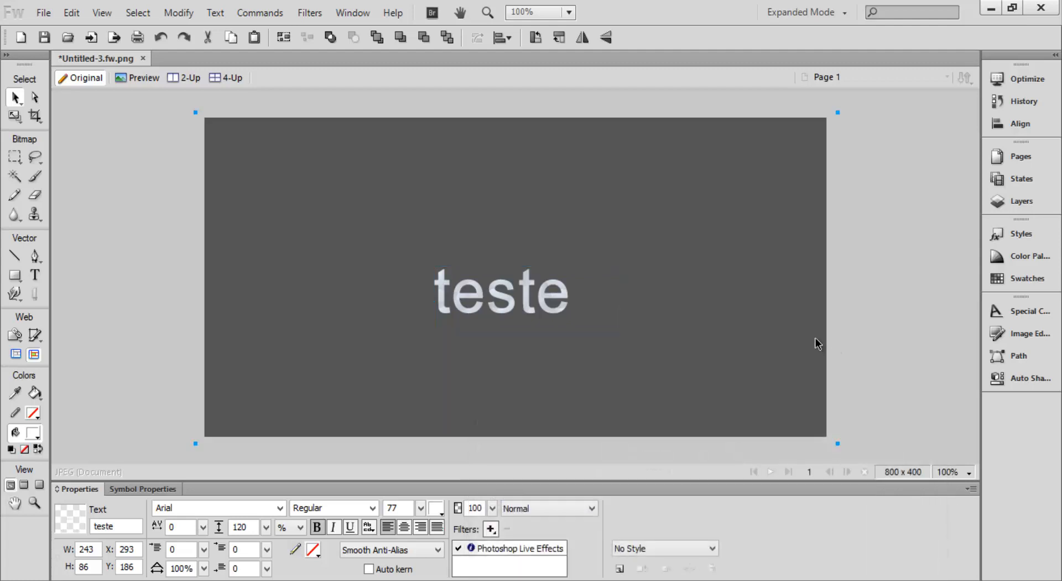
Raise the Pattern Overlay opacity to 64 in the "teste" text's Photoshop Live Effects and apply it.
{"action": "left_click", "coordinate": [709, 336]}
{"action": "key", "text": "ctrl+equal"}
{"action": "key", "text": "ctrl+equal"}
{"action": "key", "text": "ctrl+equal"}
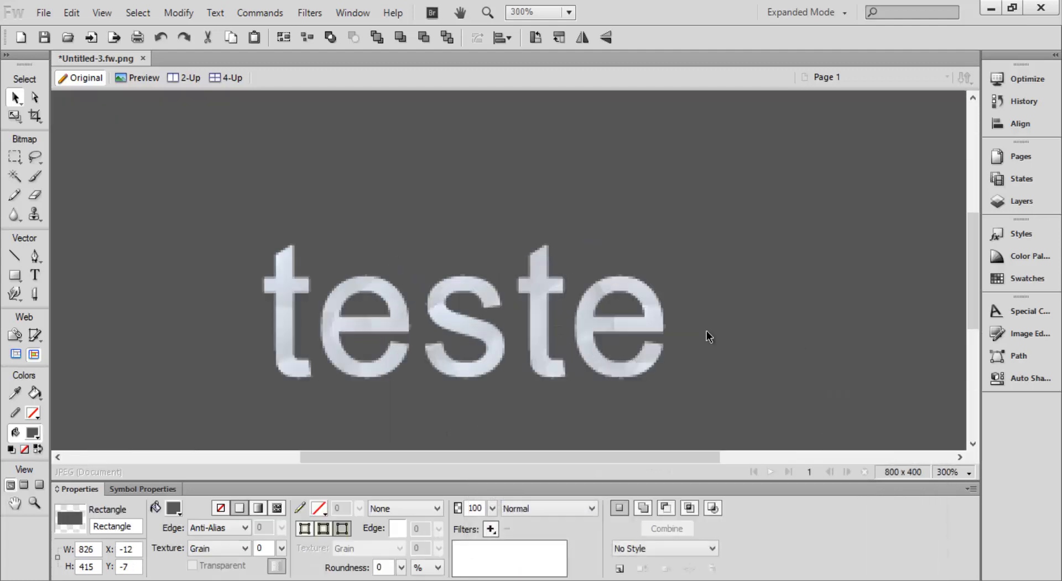
{"action": "left_click", "coordinate": [559, 291]}
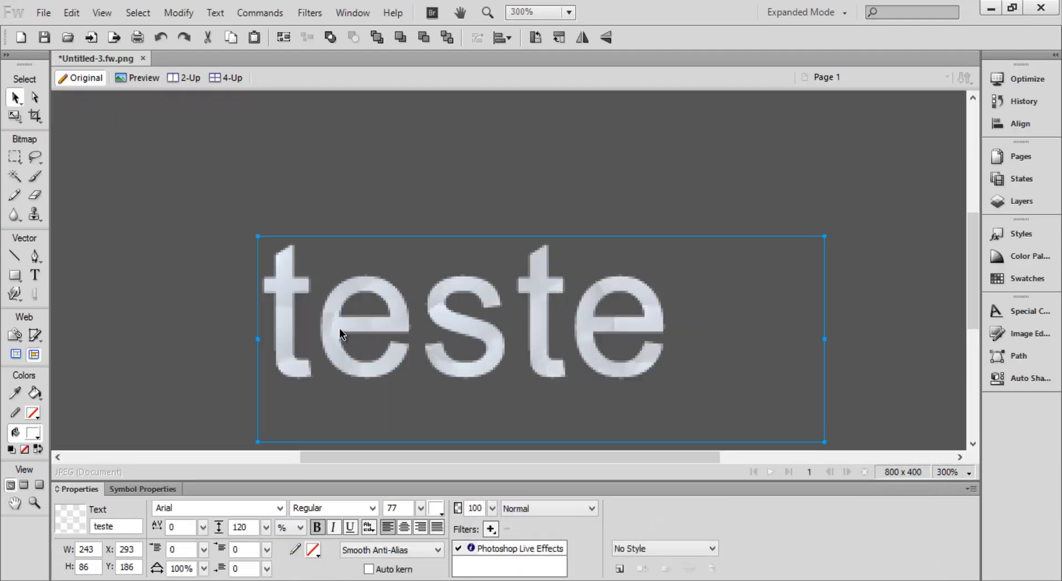
{"action": "double_click", "coordinate": [523, 548]}
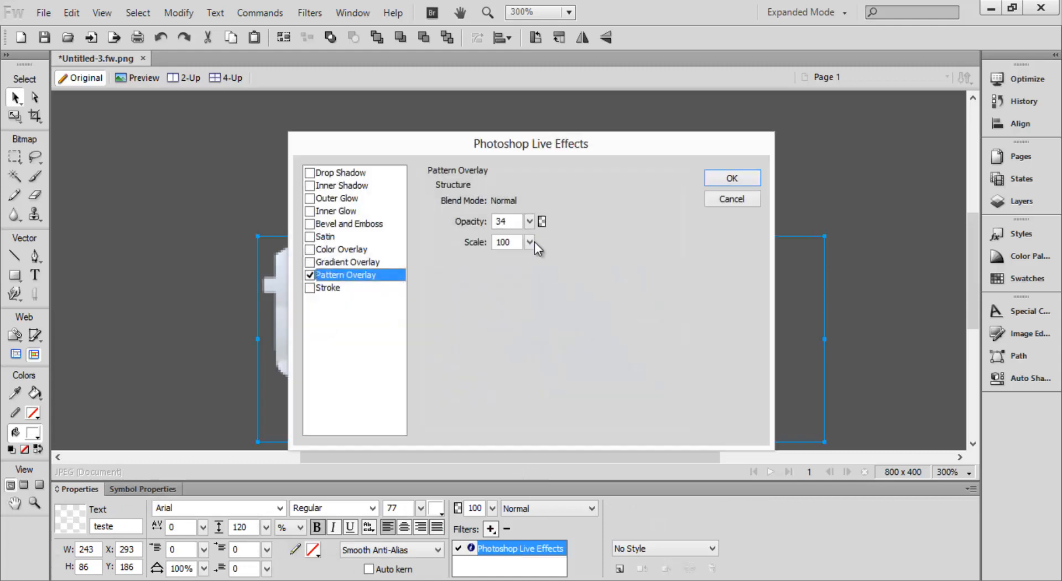
{"action": "left_click_drag", "start_coordinate": [530, 223], "coordinate": [527, 175]}
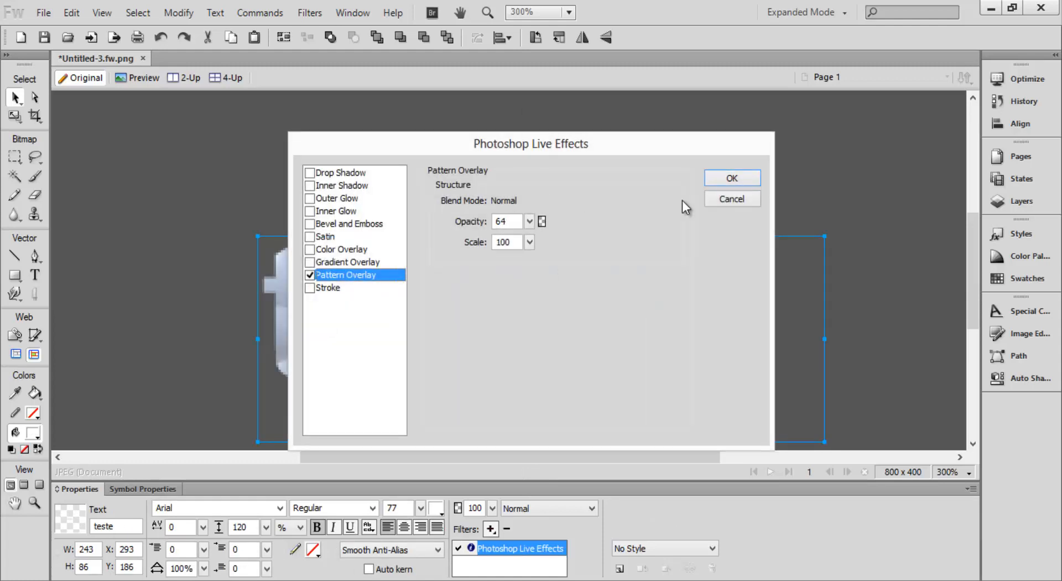
{"action": "left_click", "coordinate": [725, 178]}
{"action": "left_click", "coordinate": [569, 307]}
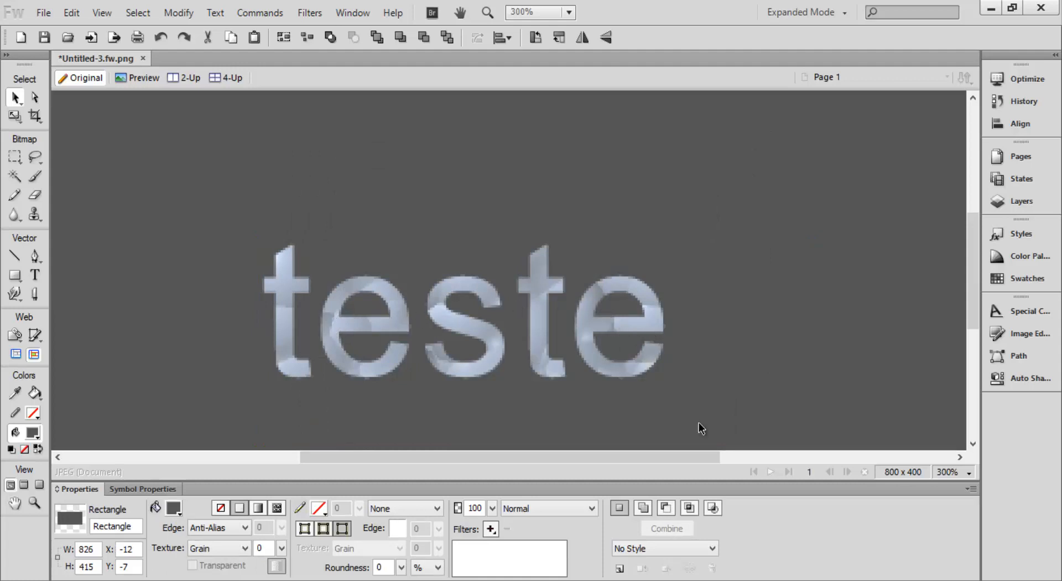
{"action": "scroll", "coordinate": [699, 423], "scroll_direction": "down", "scroll_amount": 3}
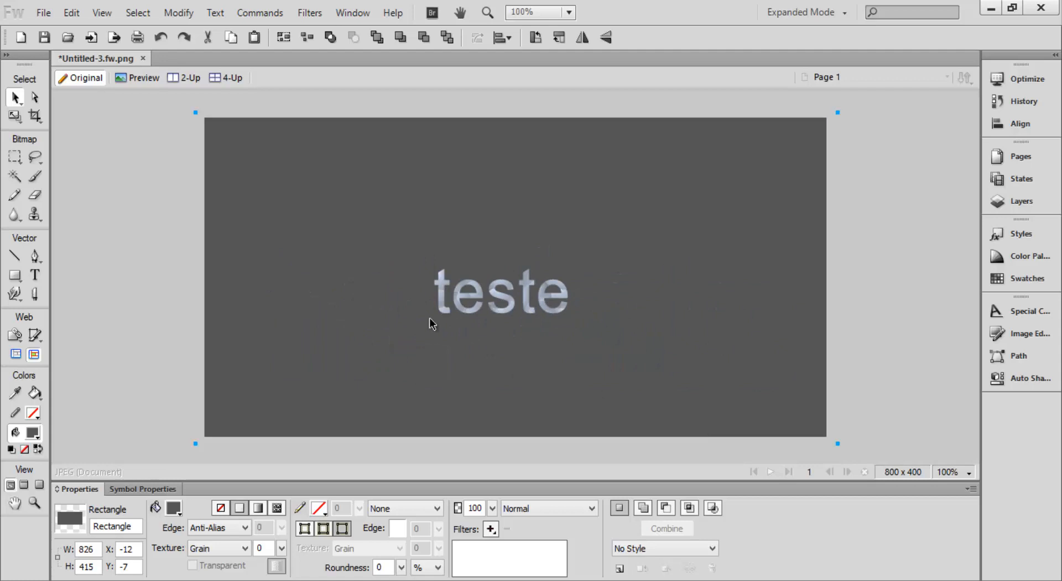
Reopen the "teste" text's Photoshop Live Effects and enable the Stroke effect alongside Pattern Overlay.
{"action": "left_click", "coordinate": [453, 290]}
{"action": "left_click", "coordinate": [494, 535]}
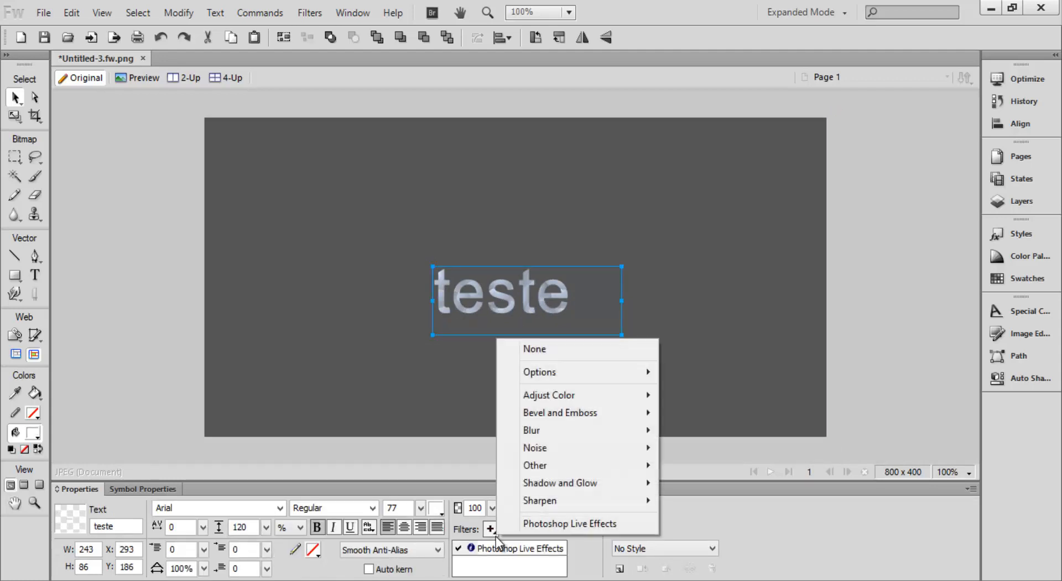
{"action": "double_click", "coordinate": [490, 549]}
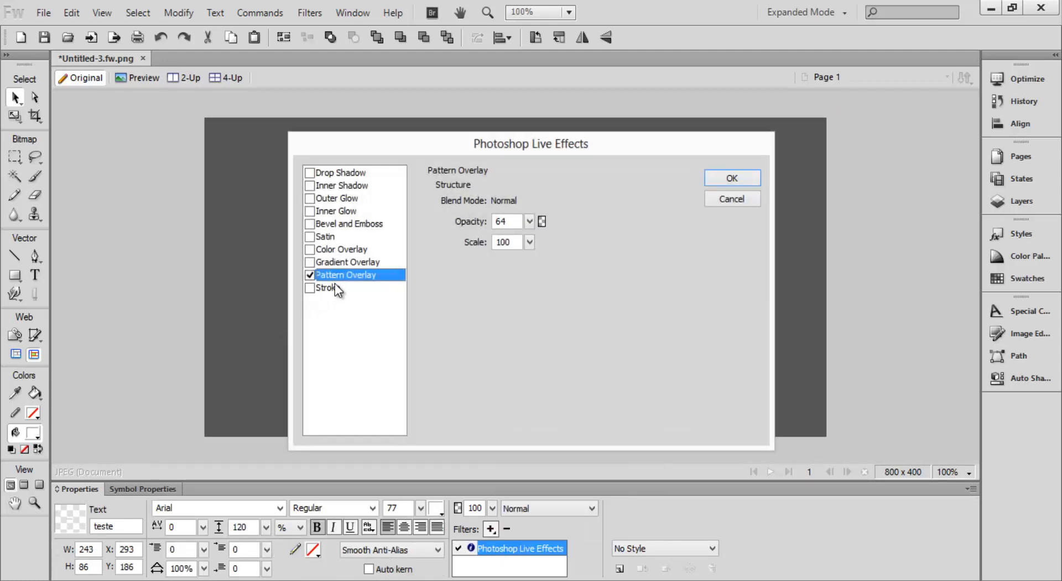
{"action": "left_click", "coordinate": [335, 289]}
{"action": "left_click", "coordinate": [310, 287]}
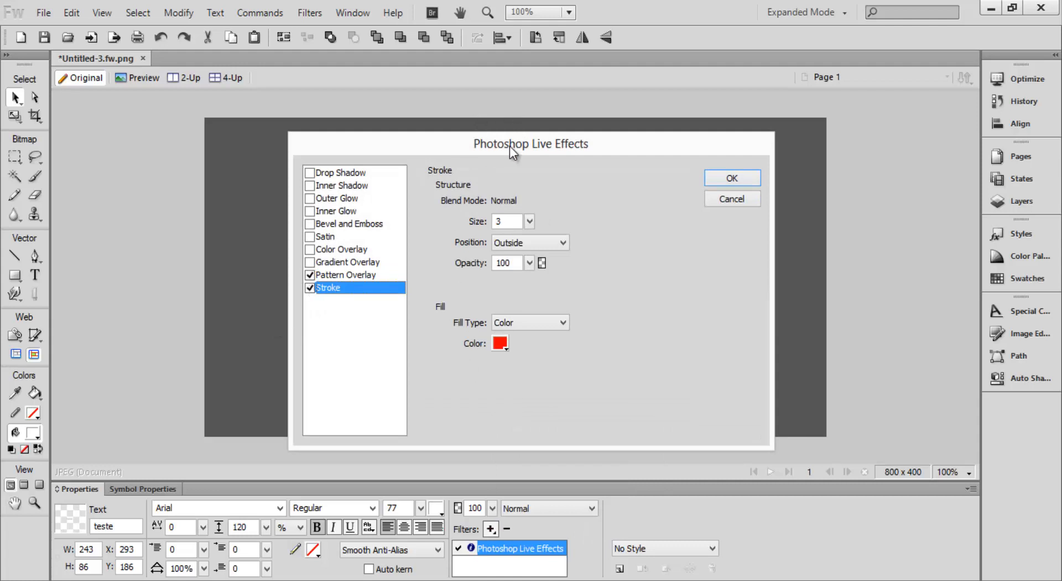
{"action": "left_click_drag", "start_coordinate": [510, 147], "coordinate": [860, 214]}
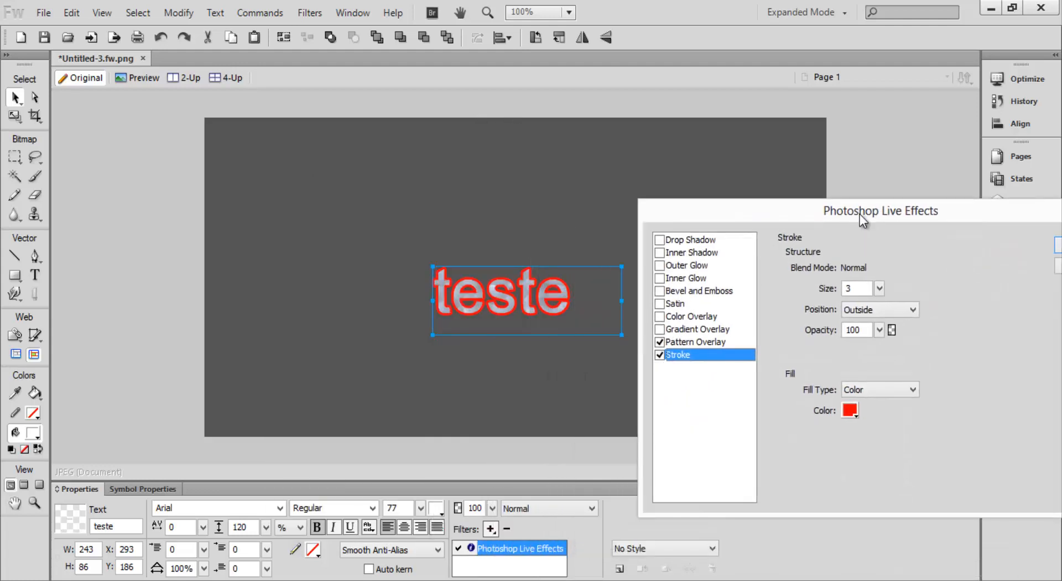
Try a light blue stroke color on the text, then change it to yellow.
{"action": "left_click", "coordinate": [850, 410]}
{"action": "left_click", "coordinate": [785, 213]}
{"action": "left_click", "coordinate": [851, 410]}
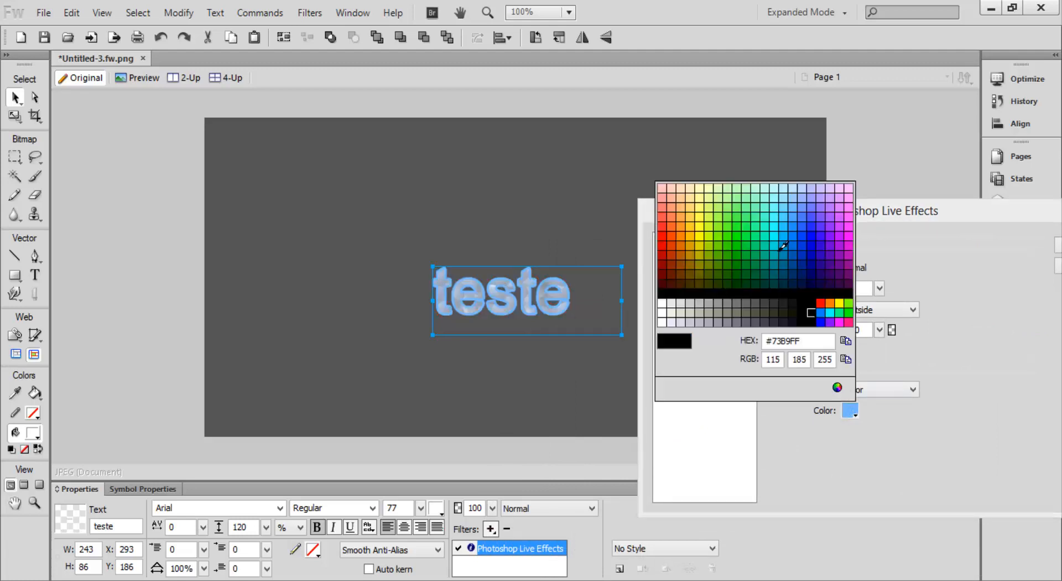
{"action": "left_click", "coordinate": [700, 237]}
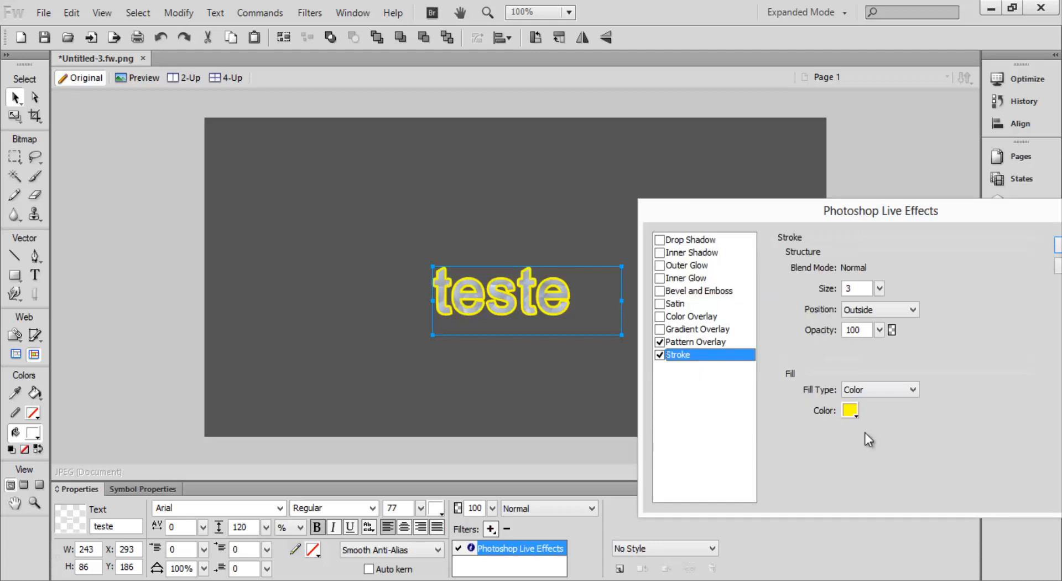
Reduce the stroke's opacity to 79 and set its size to 2.
{"action": "mouse_move", "coordinate": [881, 329]}
{"action": "left_mouse_down"}
{"action": "mouse_move", "coordinate": [881, 360]}
{"action": "mouse_move", "coordinate": [876, 336]}
{"action": "left_mouse_up"}
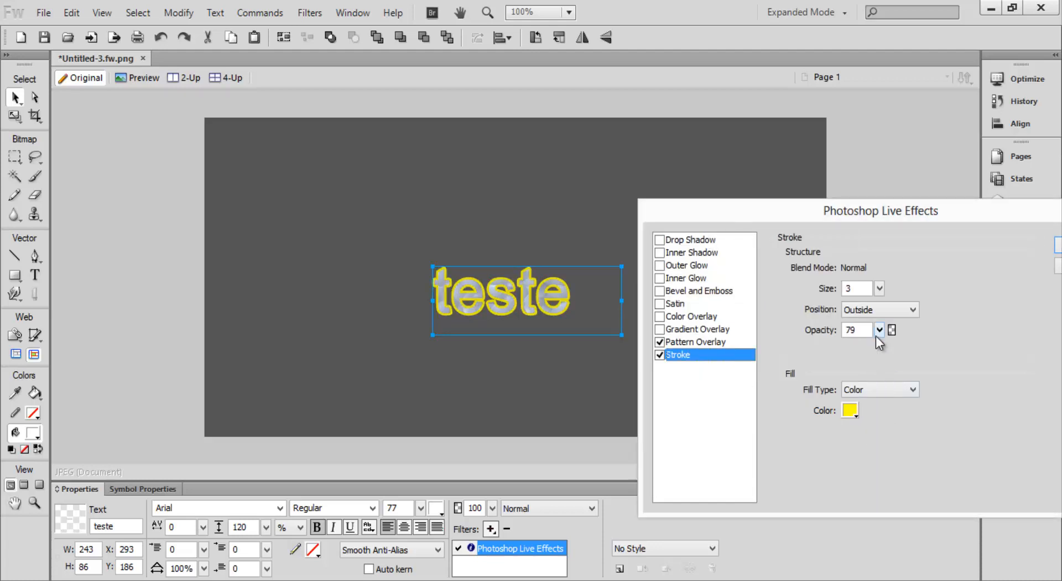
{"action": "left_click", "coordinate": [879, 288]}
{"action": "left_click_drag", "start_coordinate": [883, 291], "coordinate": [879, 314]}
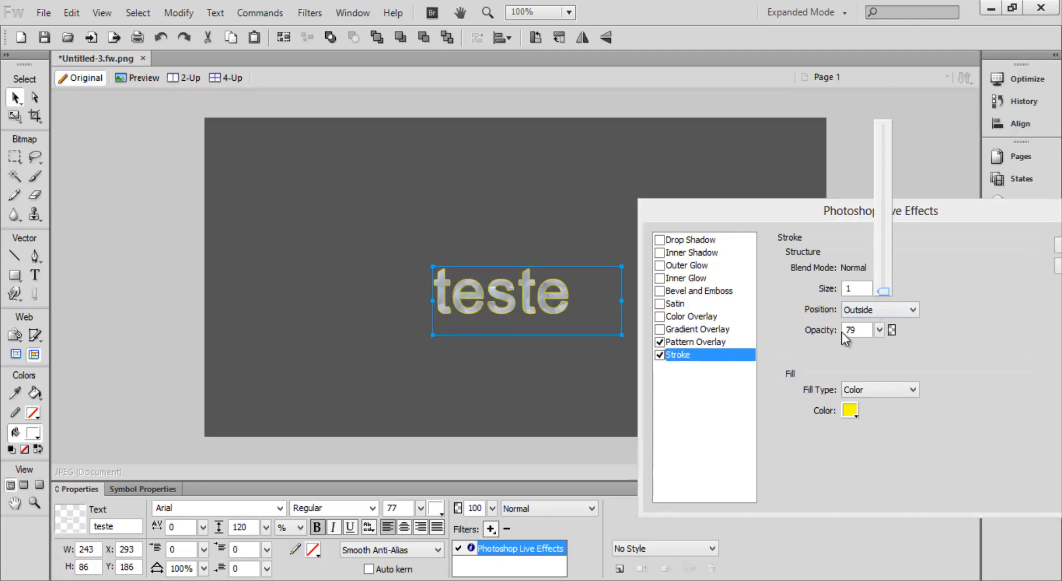
{"action": "left_click", "coordinate": [858, 287]}
{"action": "type", "text": "2"}
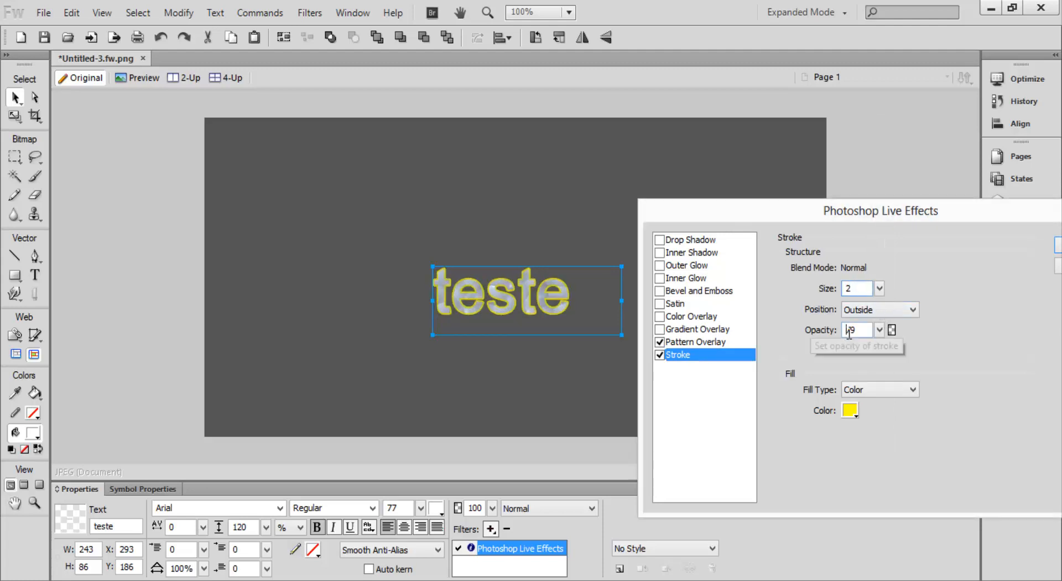
Compare the Inside and Center stroke positions on the text and settle on Inside.
{"action": "left_click", "coordinate": [877, 310]}
{"action": "left_click", "coordinate": [867, 336]}
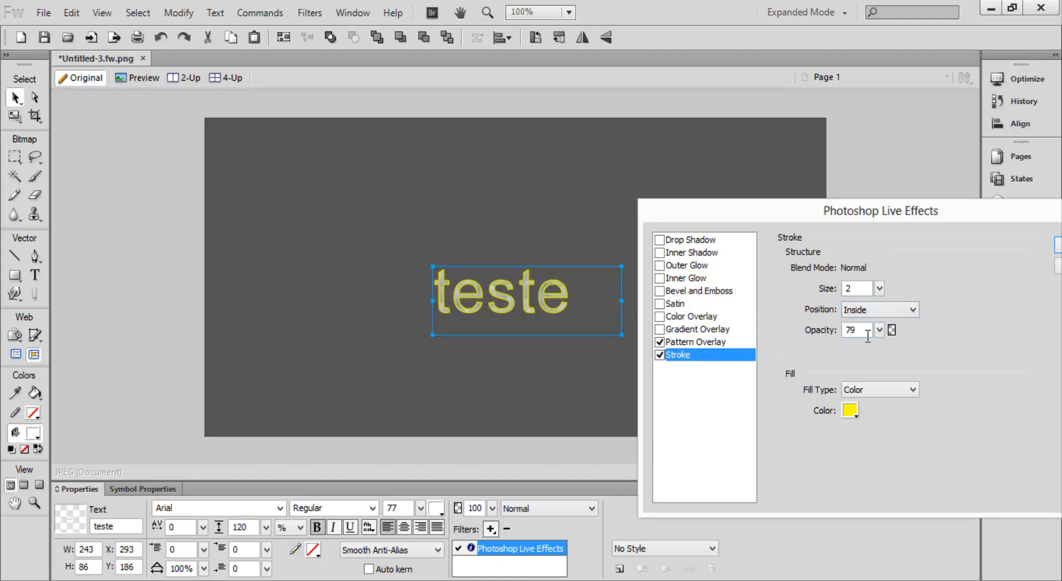
{"action": "left_click", "coordinate": [891, 307]}
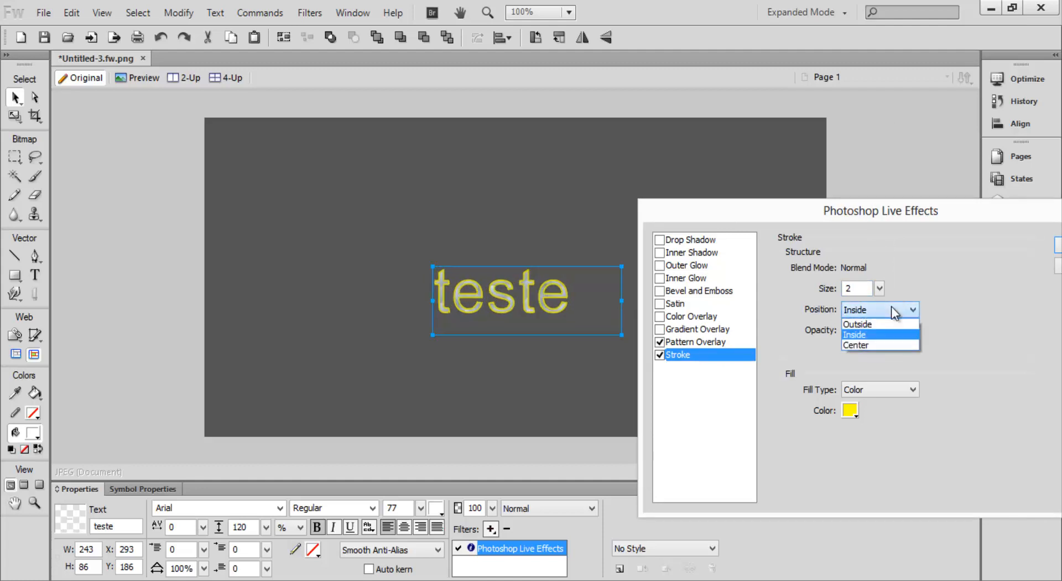
{"action": "left_click", "coordinate": [880, 343]}
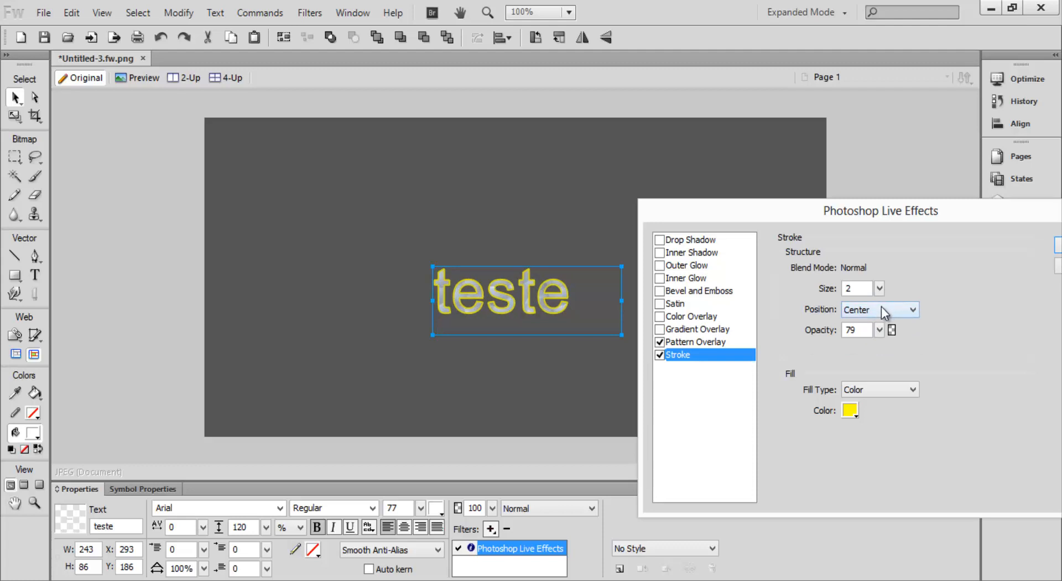
{"action": "left_click", "coordinate": [881, 309]}
{"action": "left_click", "coordinate": [873, 334]}
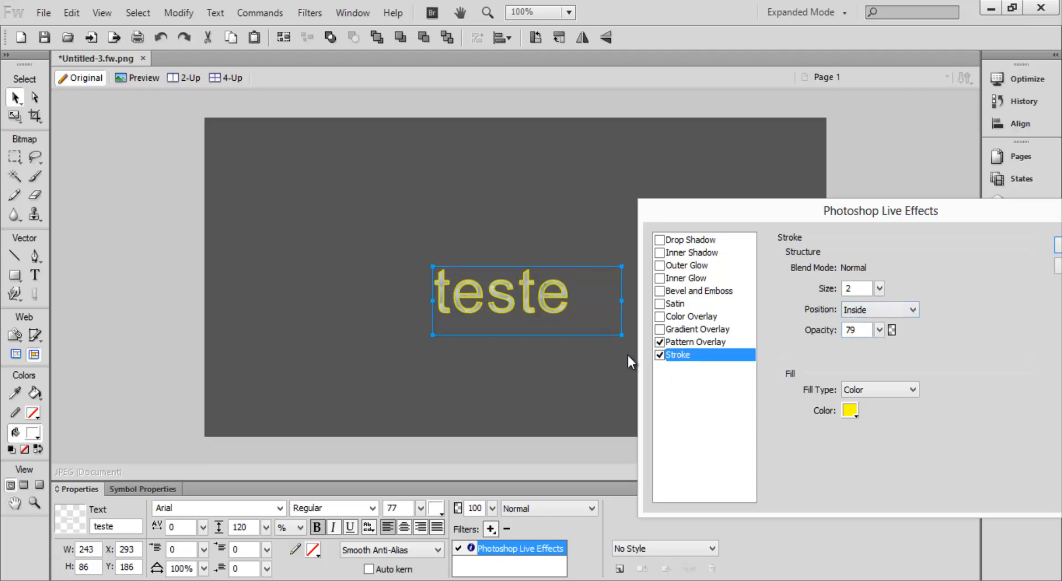
Disable both Pattern Overlay and Stroke and apply the live effects to the text.
{"action": "left_click_drag", "start_coordinate": [831, 208], "coordinate": [633, 169]}
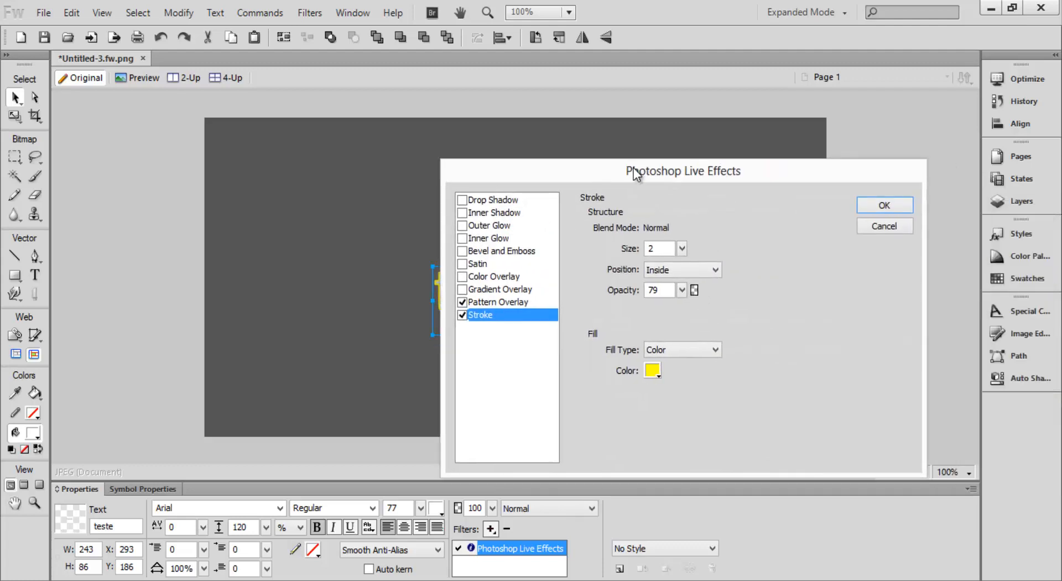
{"action": "left_click", "coordinate": [462, 302]}
{"action": "left_click", "coordinate": [463, 314]}
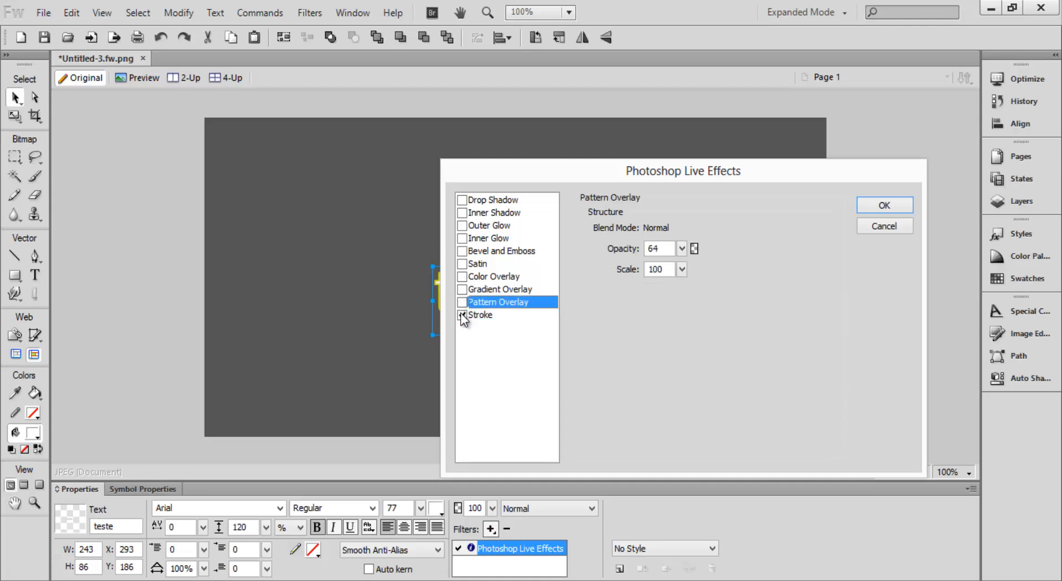
{"action": "left_click", "coordinate": [879, 205]}
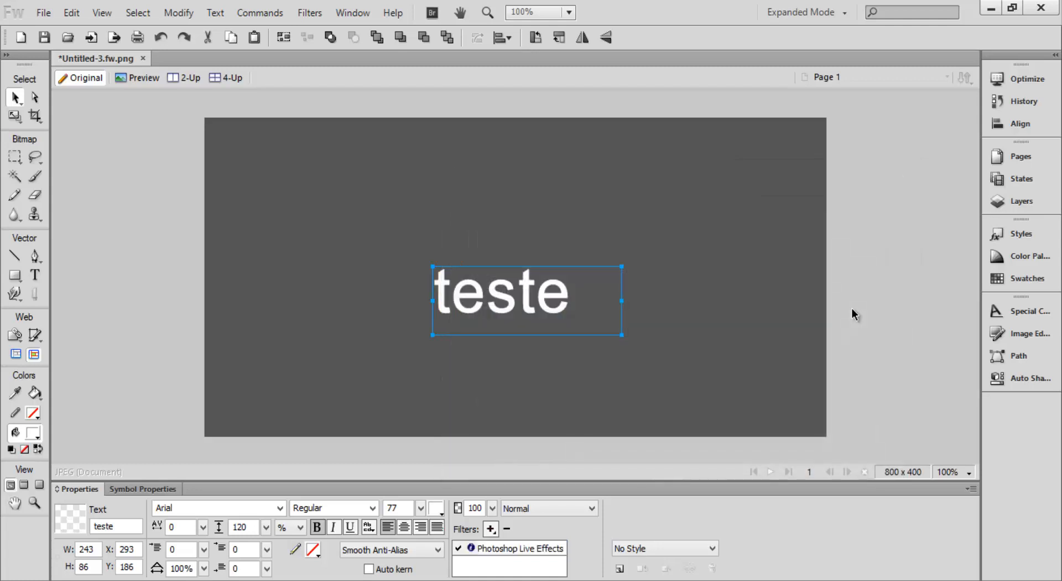
Look through the available filter categories, including Adjust Color, and delete the Photoshop Live Effects filter from the "teste" text.
{"action": "left_click", "coordinate": [490, 528]}
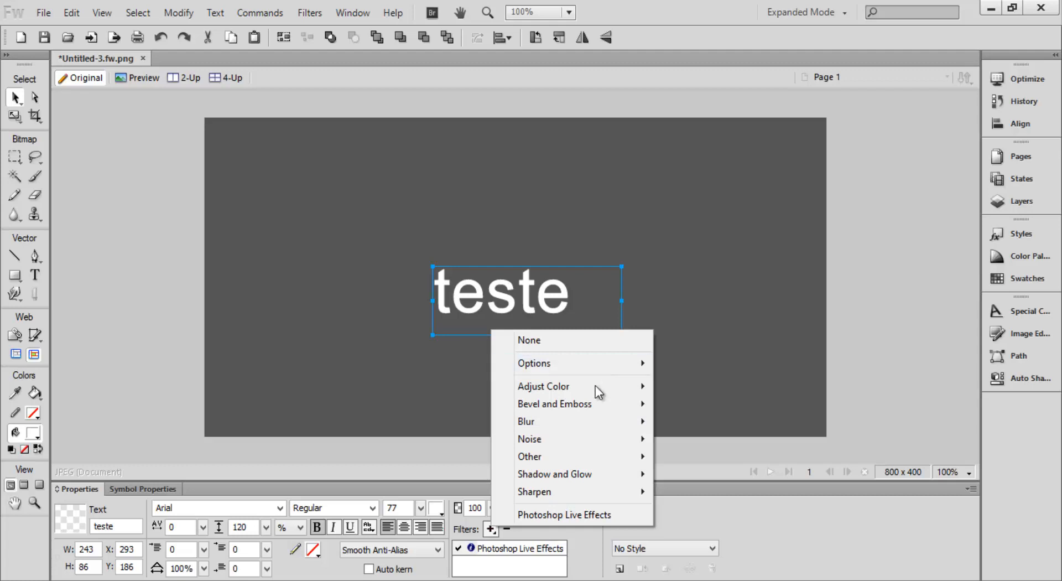
{"action": "left_click", "coordinate": [506, 544]}
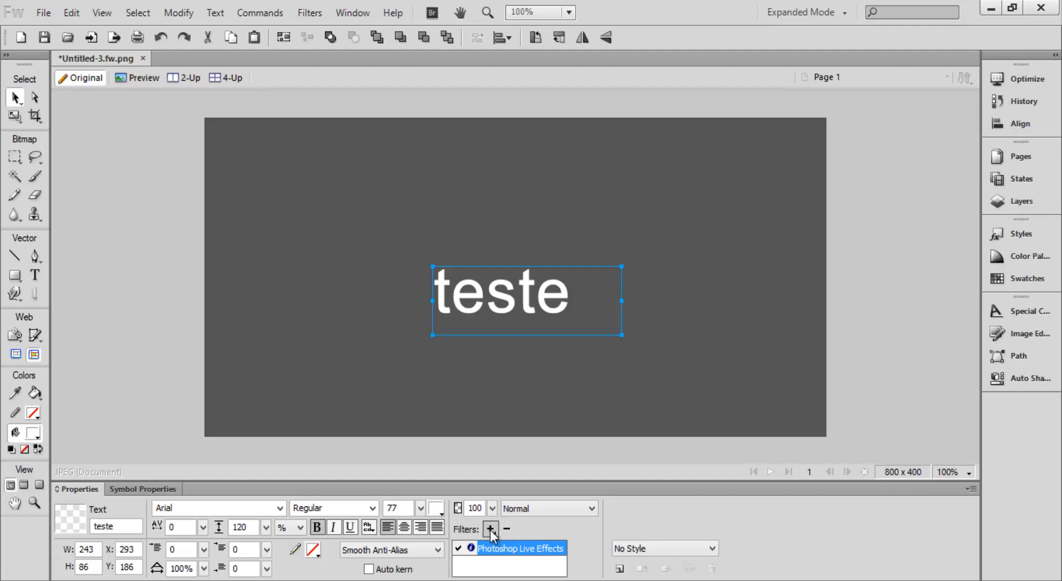
{"action": "left_click", "coordinate": [492, 530]}
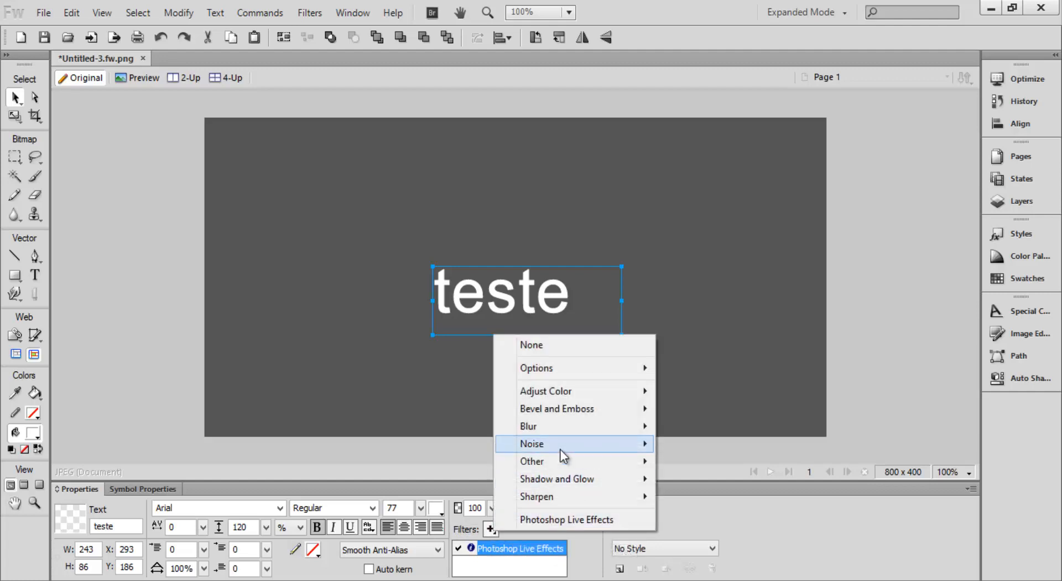
{"action": "mouse_move", "coordinate": [593, 389]}
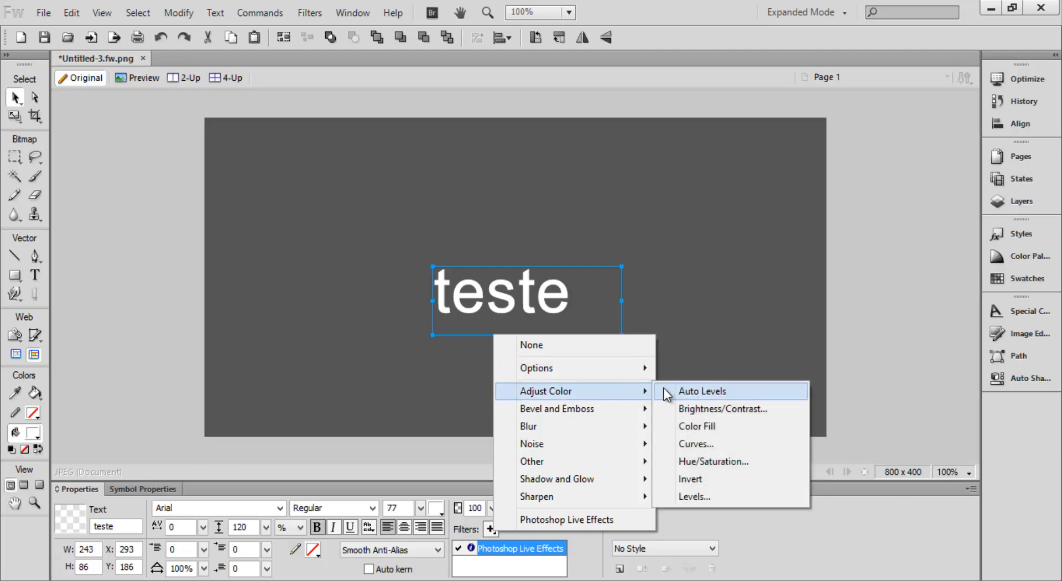
{"action": "left_click", "coordinate": [512, 542]}
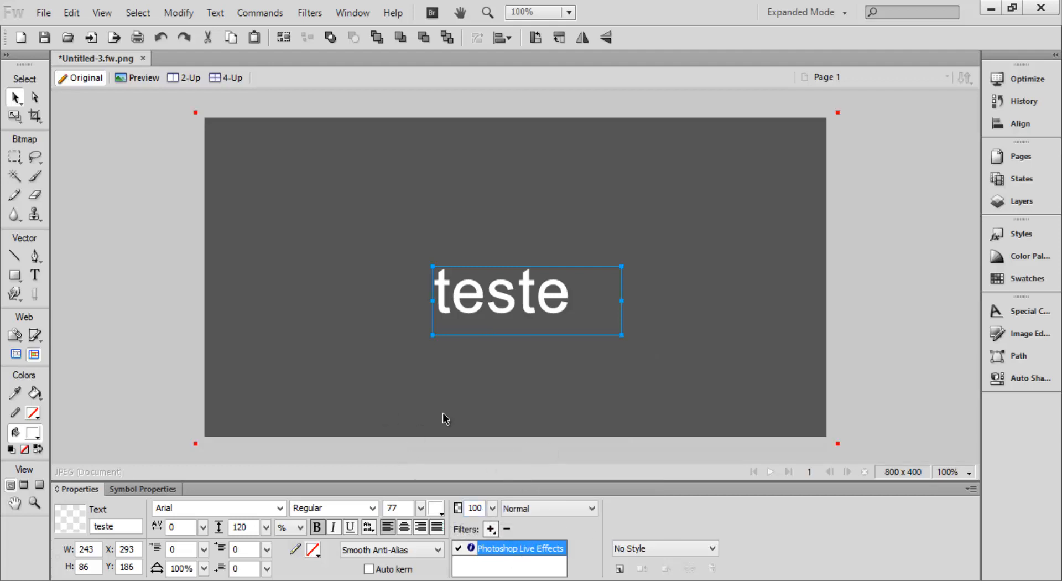
{"action": "left_click", "coordinate": [507, 530]}
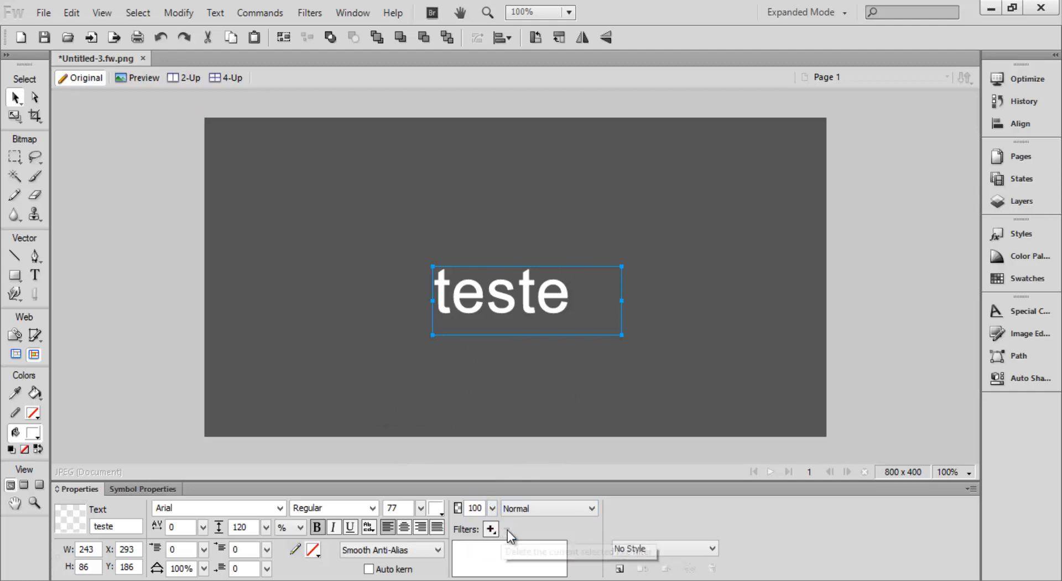